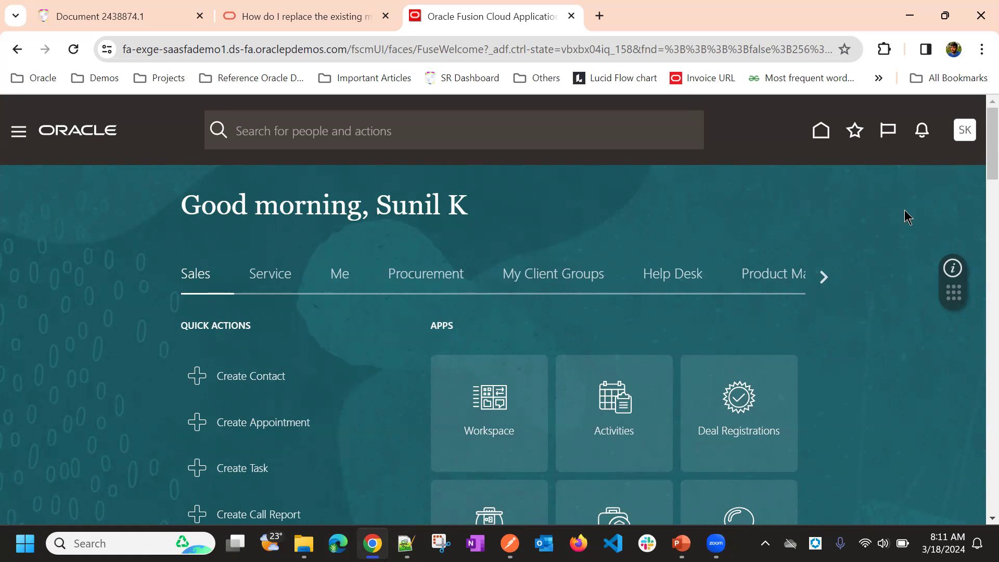
Step: Open the Manage Geographies task from the Sales Foundation functional area in Setup and Maintenance
{"action": "left_click", "coordinate": [965, 132]}
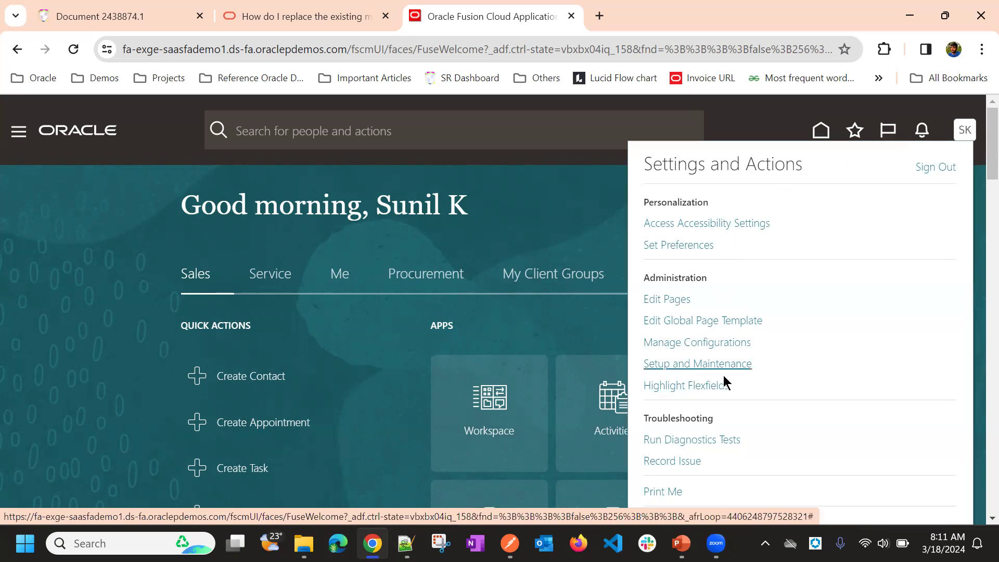
{"action": "left_click", "coordinate": [707, 366]}
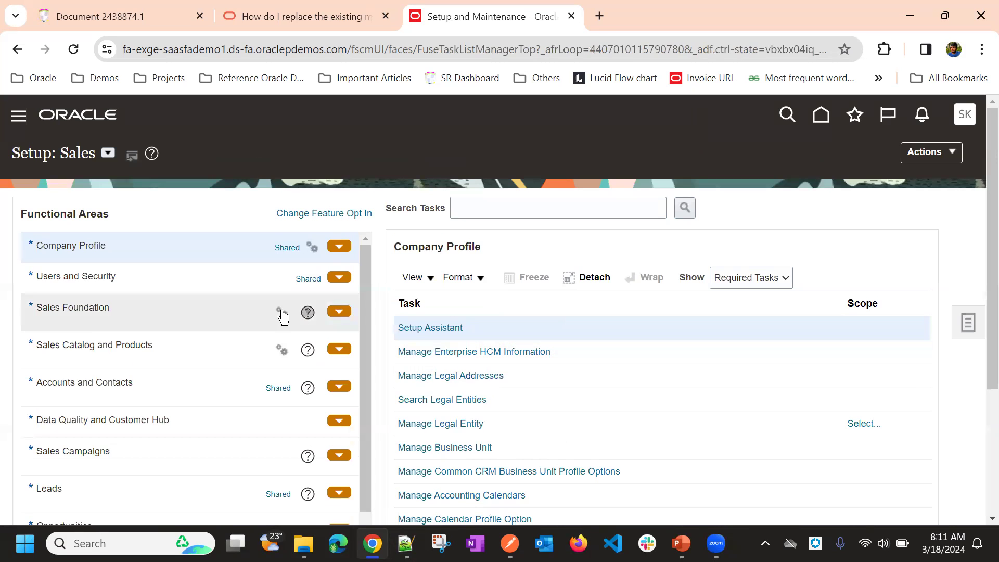
{"action": "left_click", "coordinate": [122, 322]}
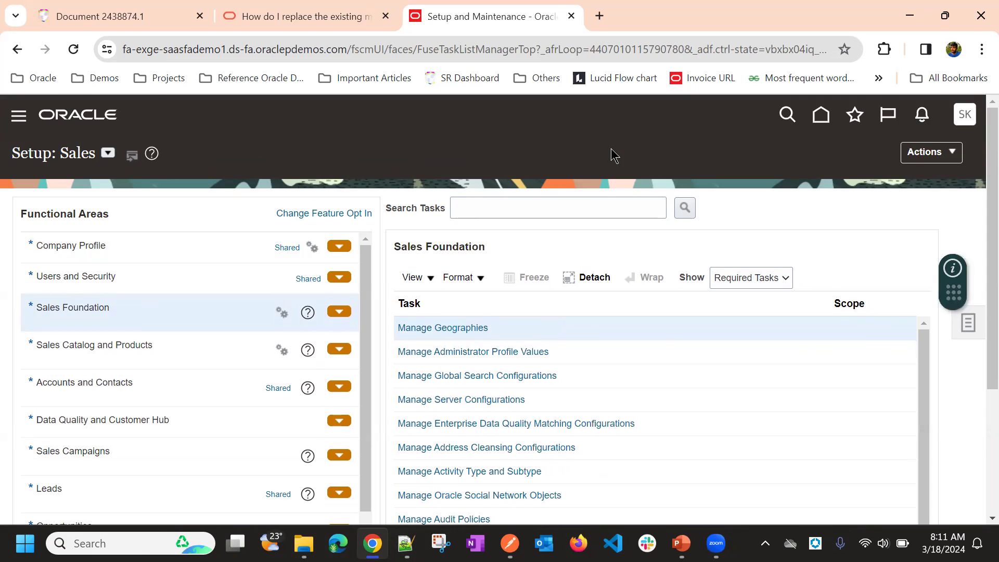
{"action": "scroll", "coordinate": [522, 178], "scroll_direction": "down", "scroll_amount": 3}
{"action": "left_click", "coordinate": [453, 171]}
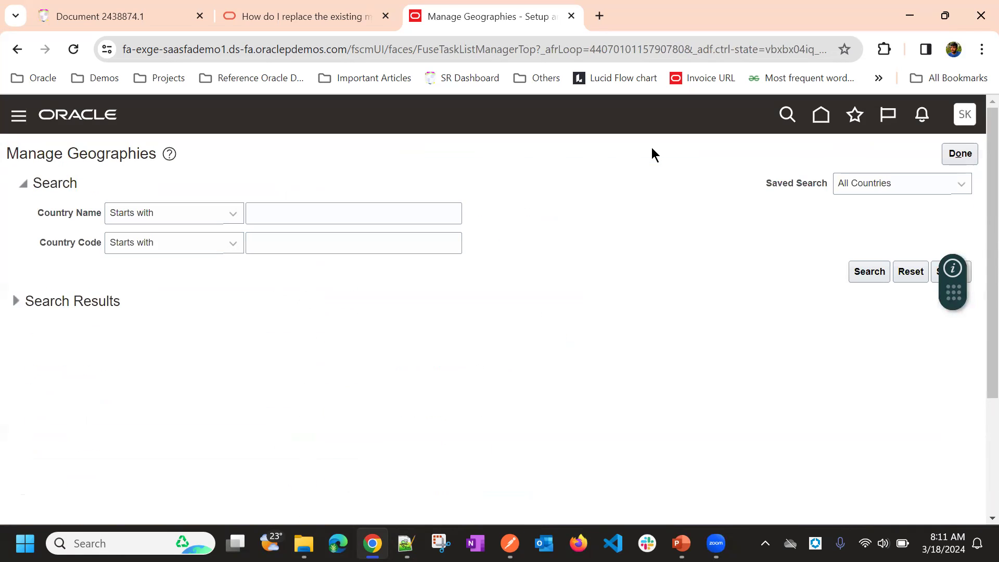
Step: Search the geographies for country codes starting with US
{"action": "left_click", "coordinate": [266, 250]}
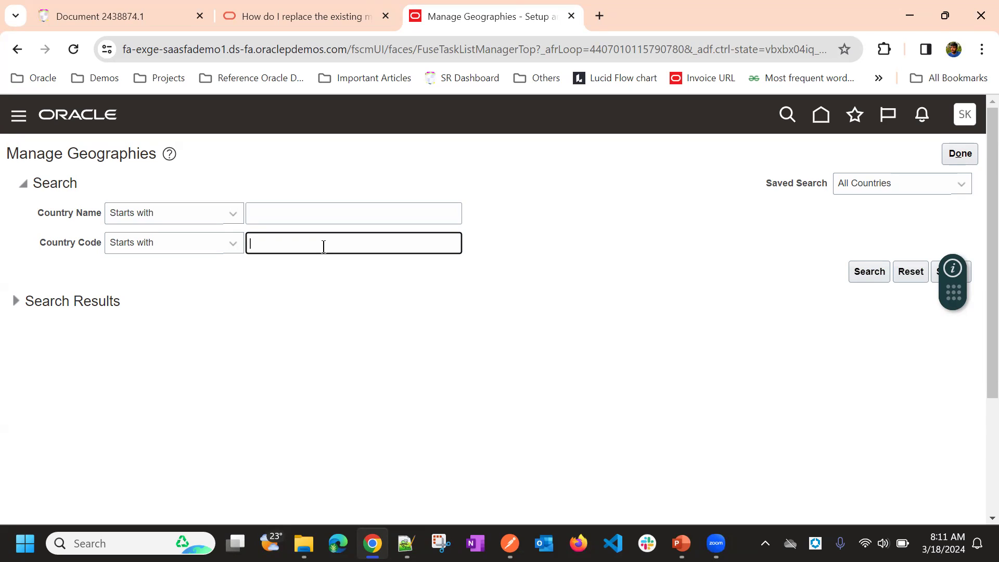
{"action": "type", "text": "US"}
{"action": "key", "text": "Return"}
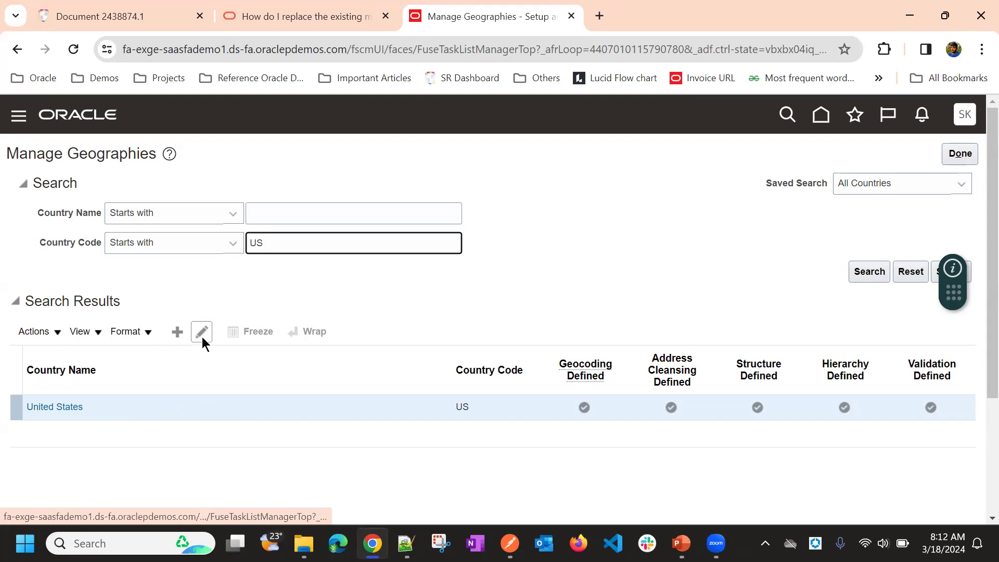
Step: Examine the actions available for United States, focusing on whether Import Geography Data can be used
{"action": "left_click", "coordinate": [59, 331]}
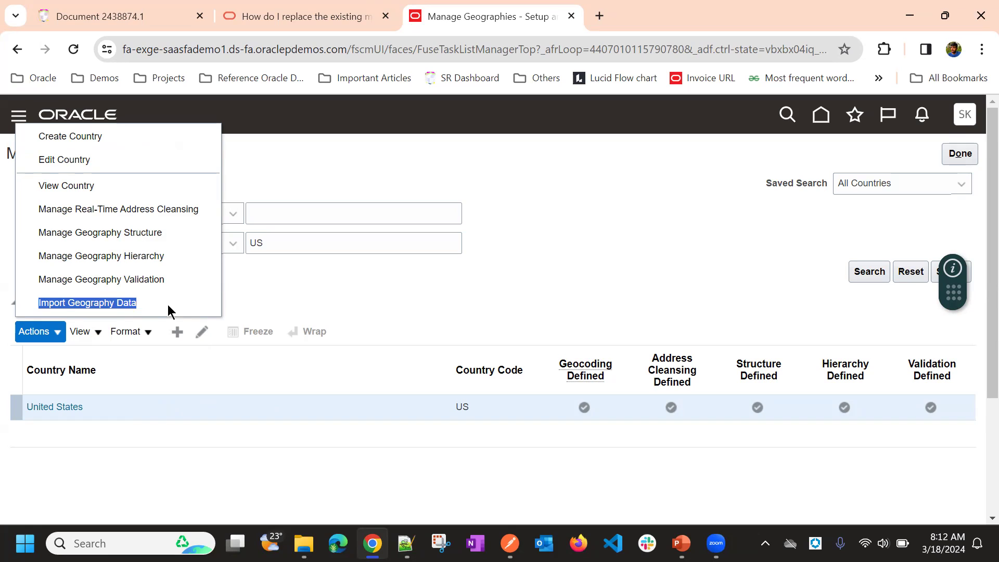
{"action": "triple_click", "coordinate": [109, 301]}
{"action": "double_click", "coordinate": [50, 301]}
{"action": "left_click", "coordinate": [90, 295]}
{"action": "left_click_drag", "start_coordinate": [33, 301], "coordinate": [148, 295]}
{"action": "triple_click", "coordinate": [103, 298]}
{"action": "left_click", "coordinate": [55, 299]}
{"action": "left_click_drag", "start_coordinate": [40, 300], "coordinate": [133, 303]}
{"action": "left_click", "coordinate": [446, 310]}
{"action": "left_click", "coordinate": [51, 331]}
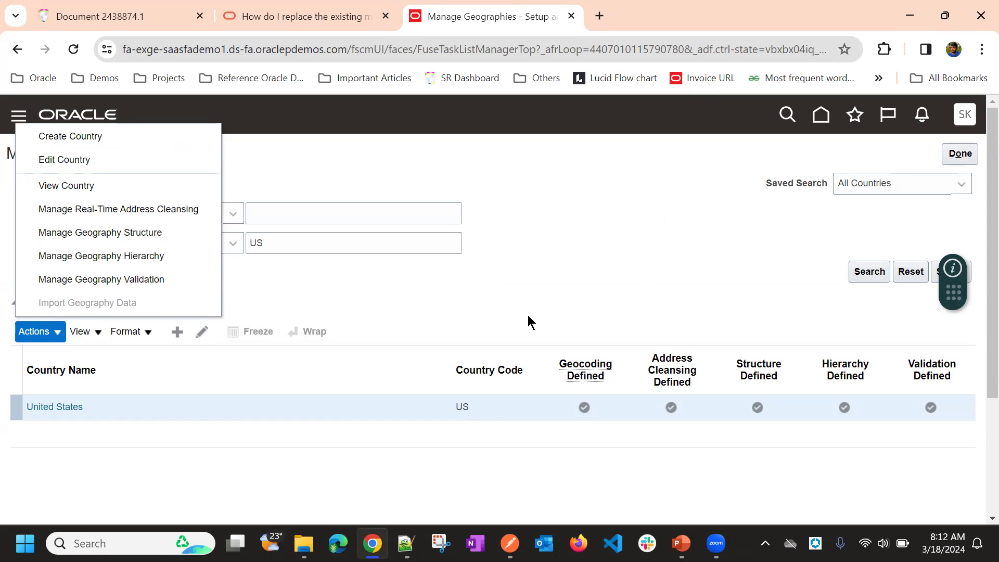
{"action": "left_click", "coordinate": [531, 255]}
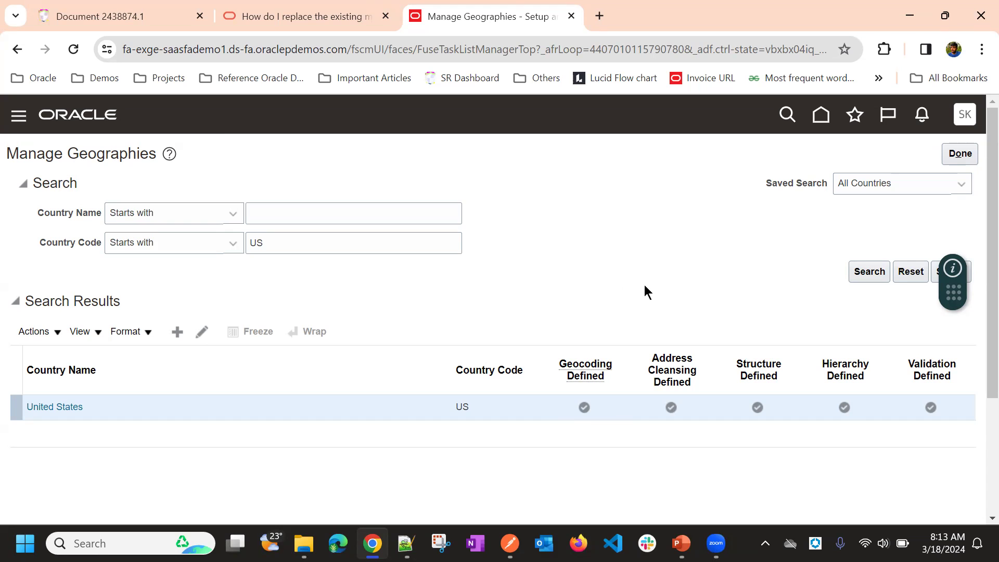
Step: View the address cleansing definition for United States and close it without saving
{"action": "scroll", "coordinate": [644, 285], "scroll_direction": "down", "scroll_amount": 3}
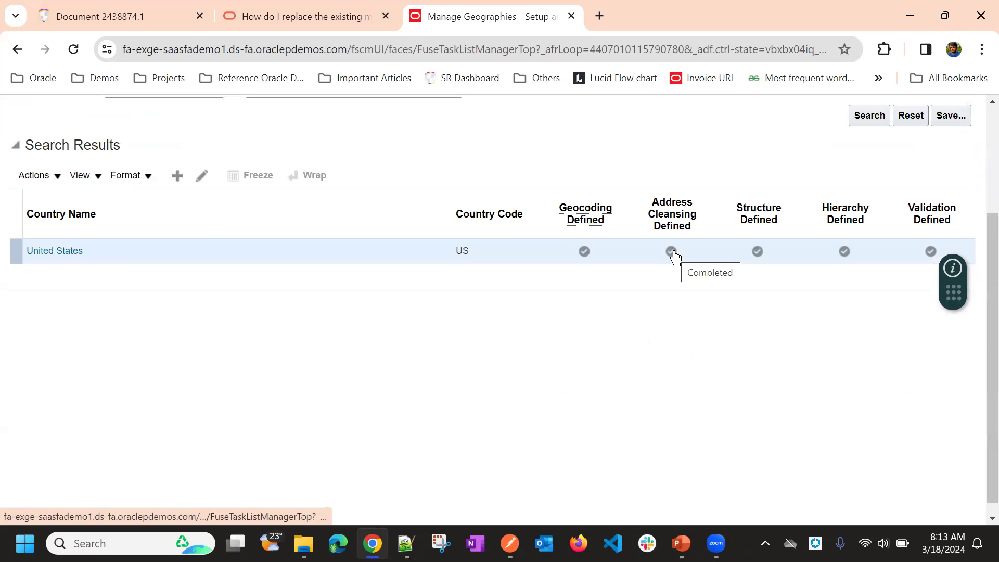
{"action": "left_click", "coordinate": [671, 252]}
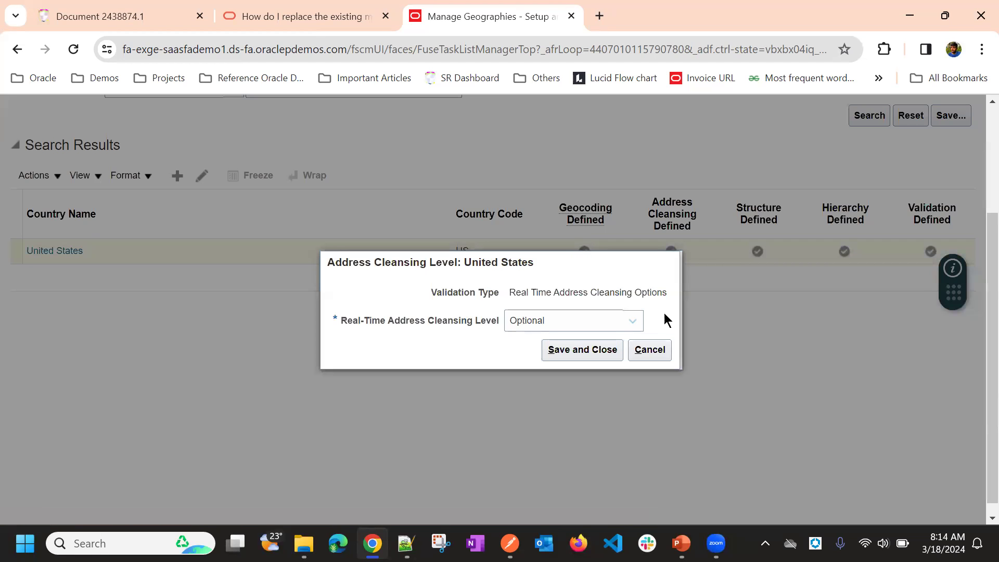
{"action": "left_click", "coordinate": [662, 348]}
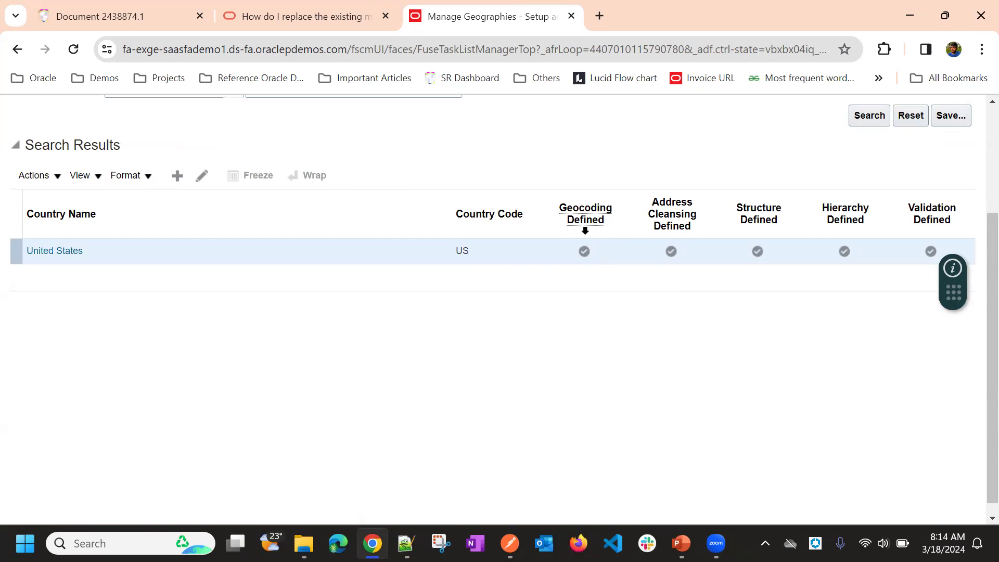
Step: Turn geocoding off for United States and enable it again
{"action": "left_click", "coordinate": [584, 252]}
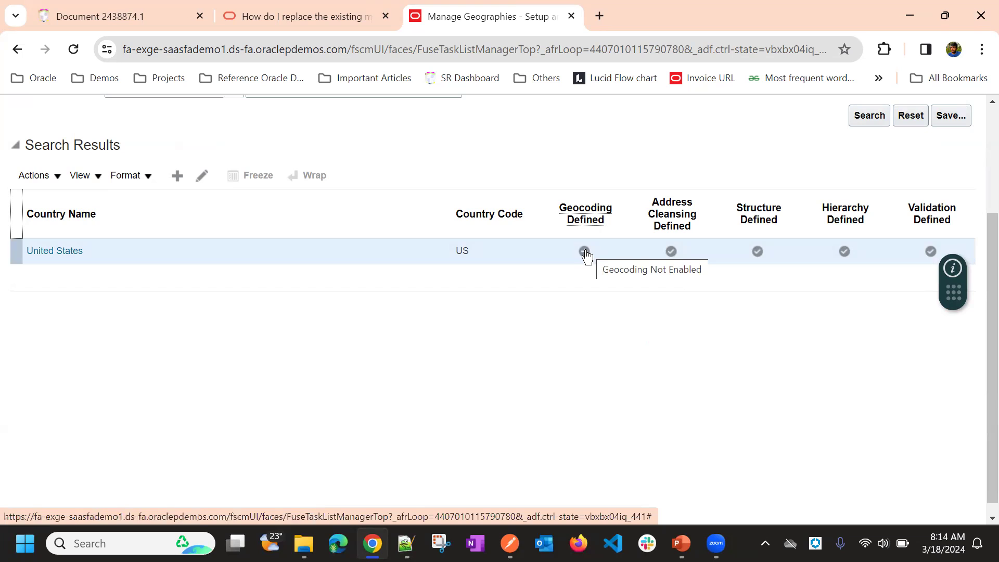
{"action": "left_click", "coordinate": [586, 252]}
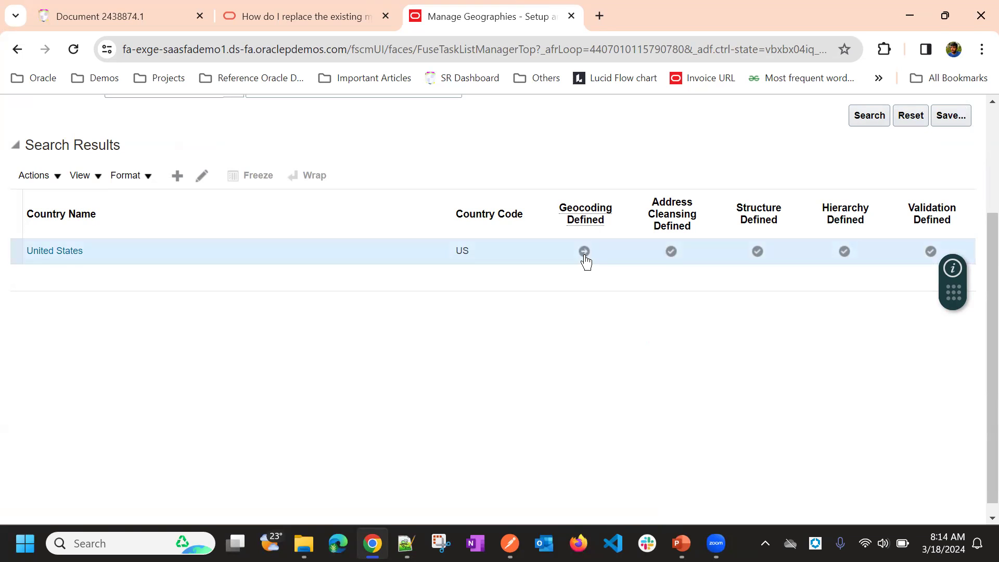
{"action": "left_click", "coordinate": [586, 255]}
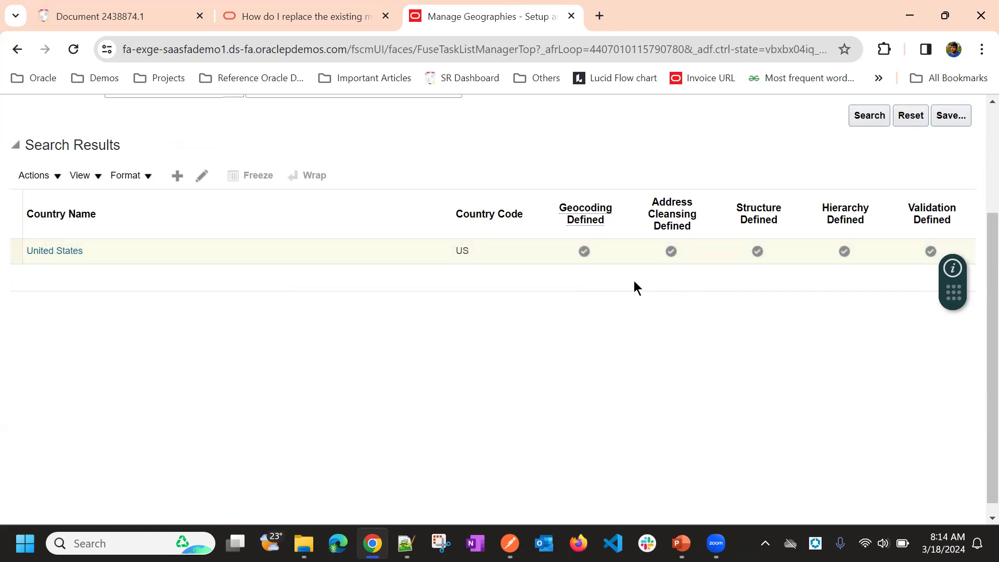
Step: Examine the validation type and the available Real-Time Address Cleansing Level choices for United States, leaving the level as it is
{"action": "left_click", "coordinate": [671, 252]}
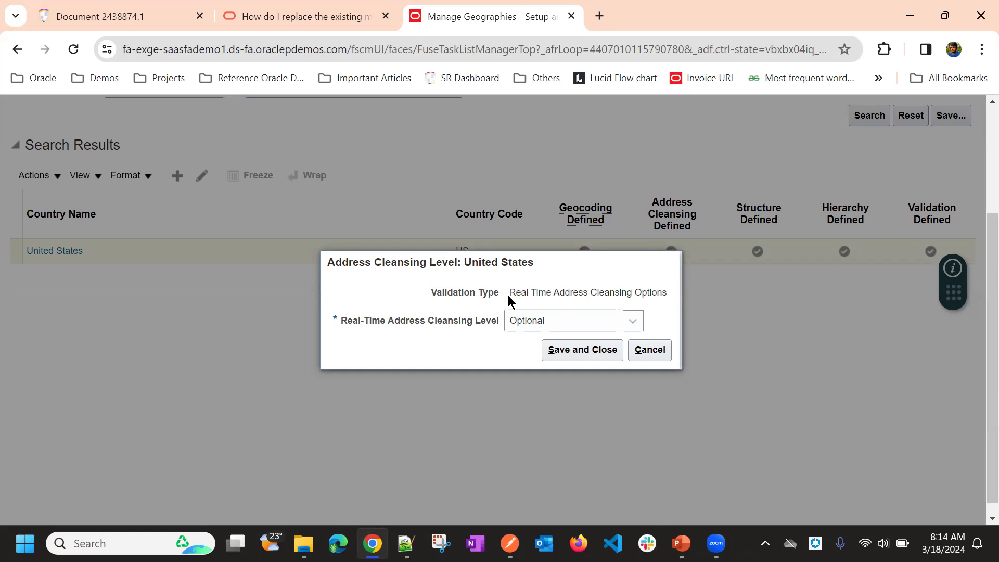
{"action": "left_click_drag", "start_coordinate": [513, 293], "coordinate": [628, 288]}
{"action": "double_click", "coordinate": [628, 289]}
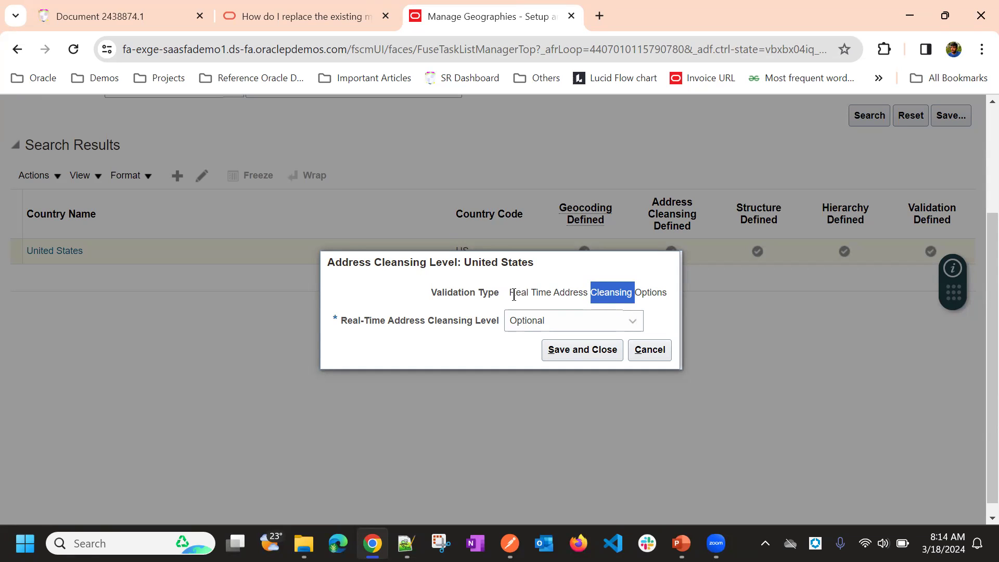
{"action": "double_click", "coordinate": [652, 293]}
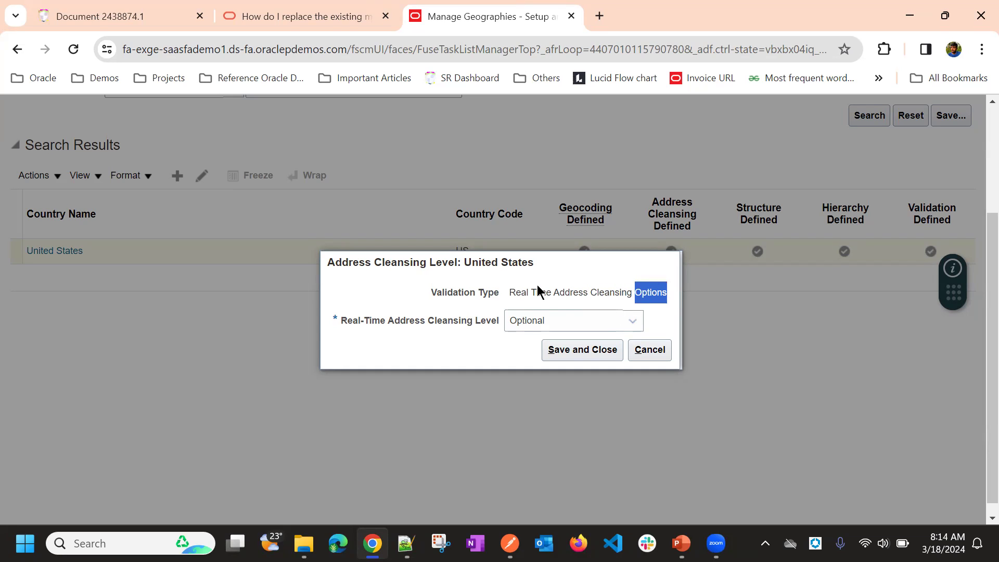
{"action": "left_click_drag", "start_coordinate": [512, 287], "coordinate": [667, 291]}
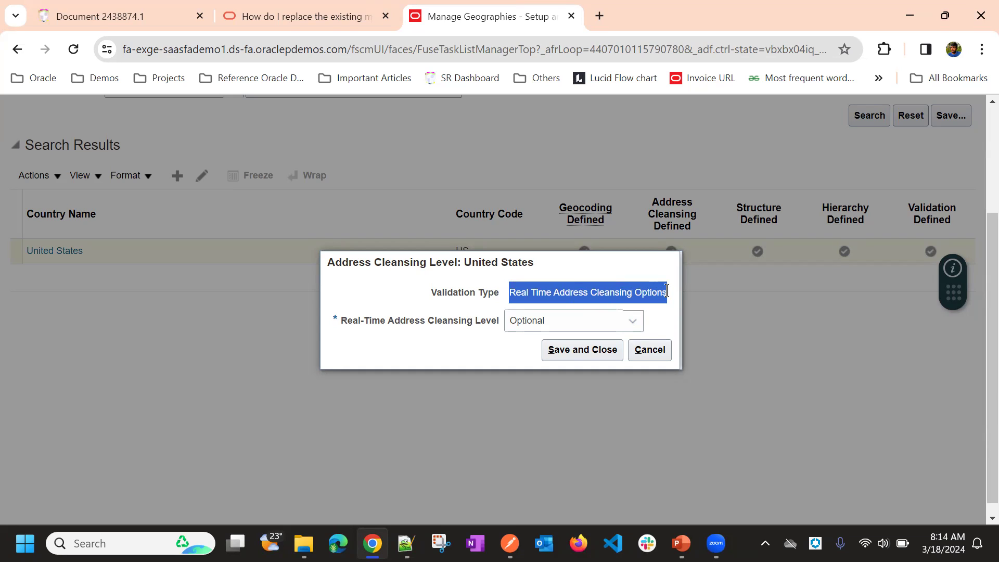
{"action": "left_click", "coordinate": [586, 291]}
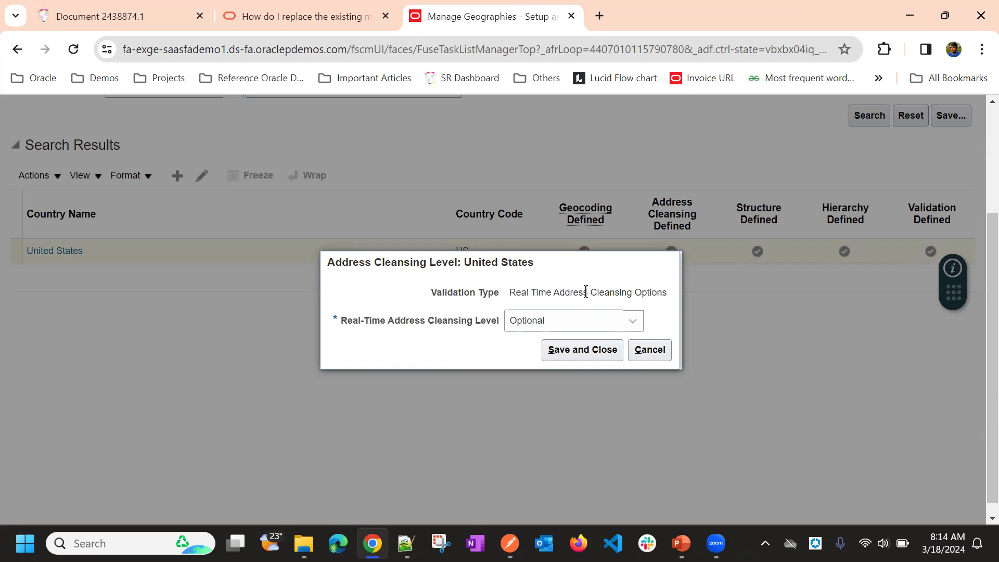
{"action": "left_click_drag", "start_coordinate": [509, 291], "coordinate": [596, 304]}
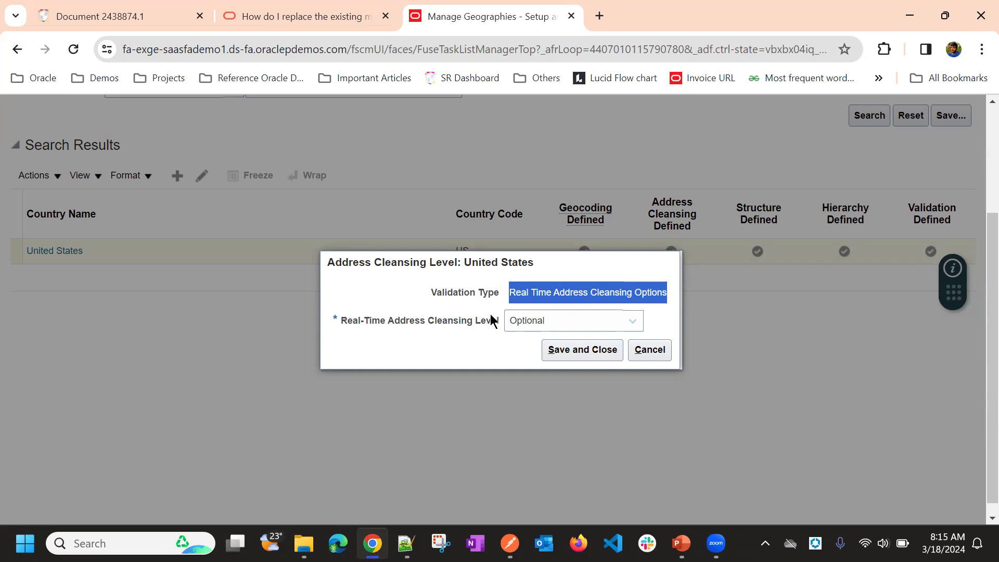
{"action": "left_click", "coordinate": [508, 324]}
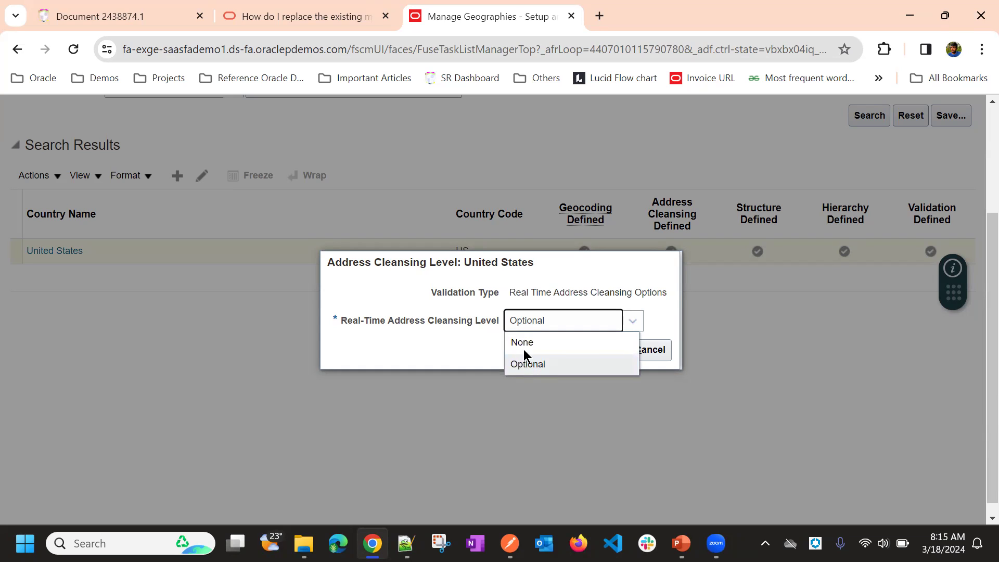
{"action": "left_click", "coordinate": [467, 347]}
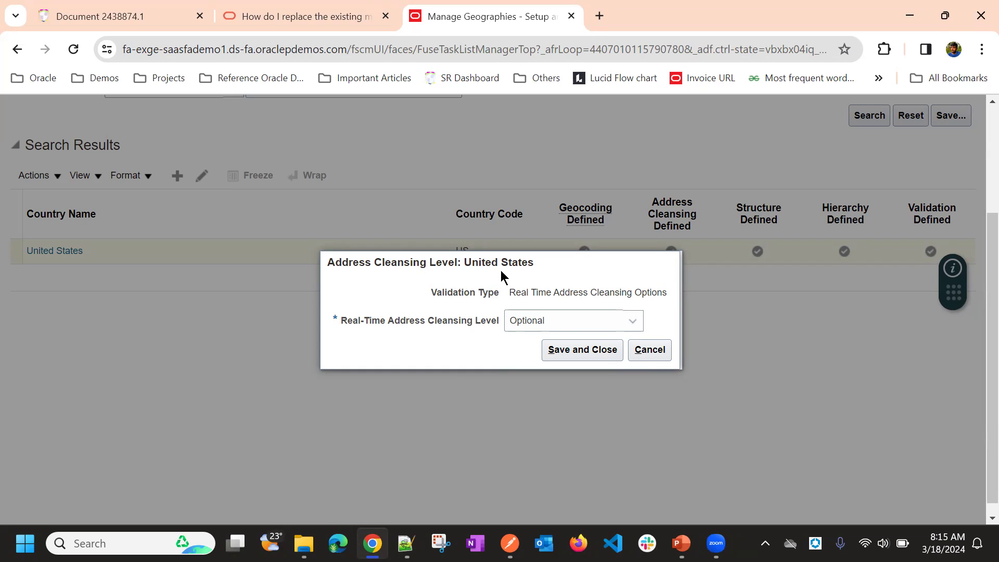
{"action": "left_click", "coordinate": [654, 352]}
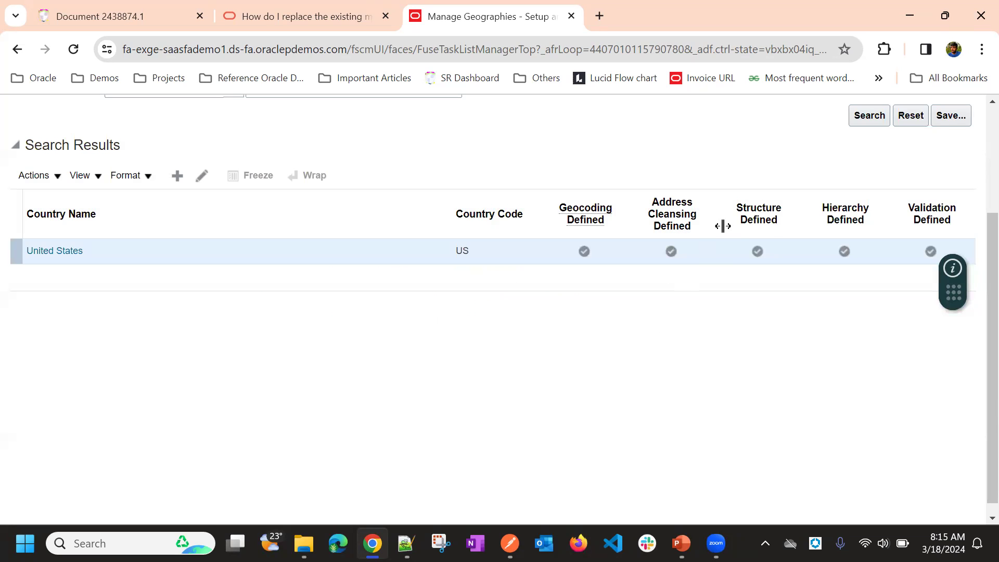
Step: Open the geography structure of United States and review the geography types that can be added and the form for creating one
{"action": "left_click", "coordinate": [760, 255]}
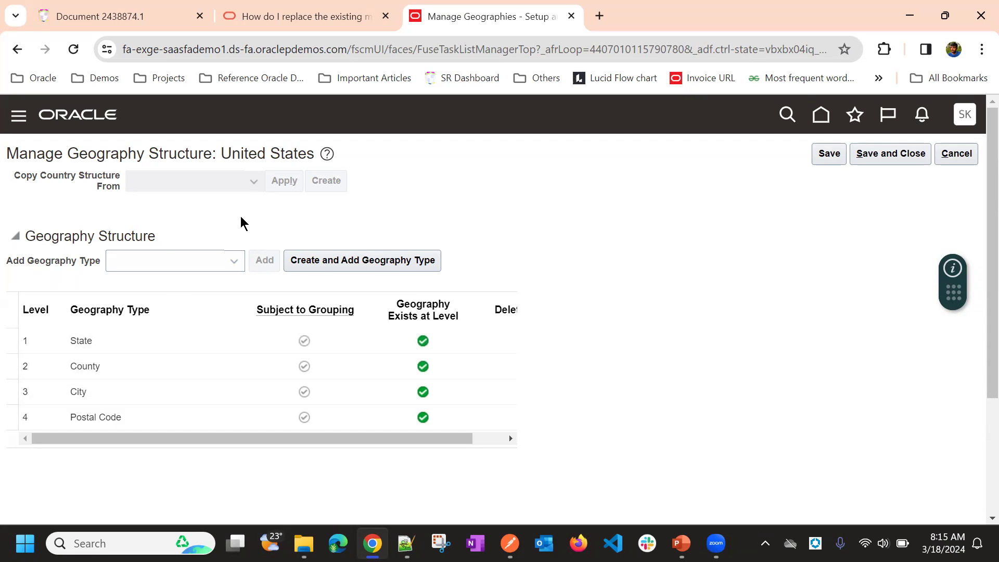
{"action": "left_click", "coordinate": [216, 261]}
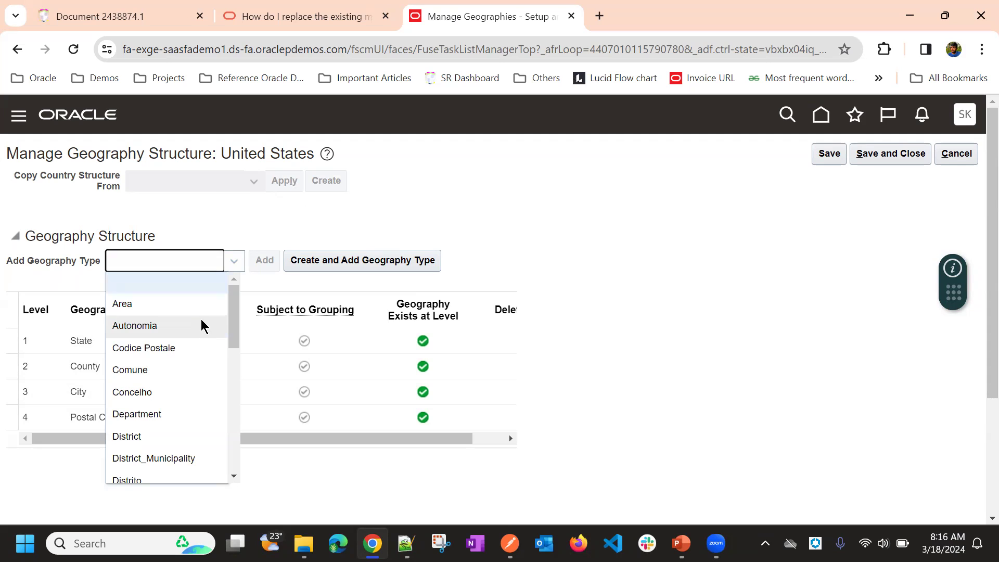
{"action": "scroll", "coordinate": [157, 332], "scroll_direction": "down", "scroll_amount": 3}
{"action": "scroll", "coordinate": [156, 333], "scroll_direction": "down", "scroll_amount": 8}
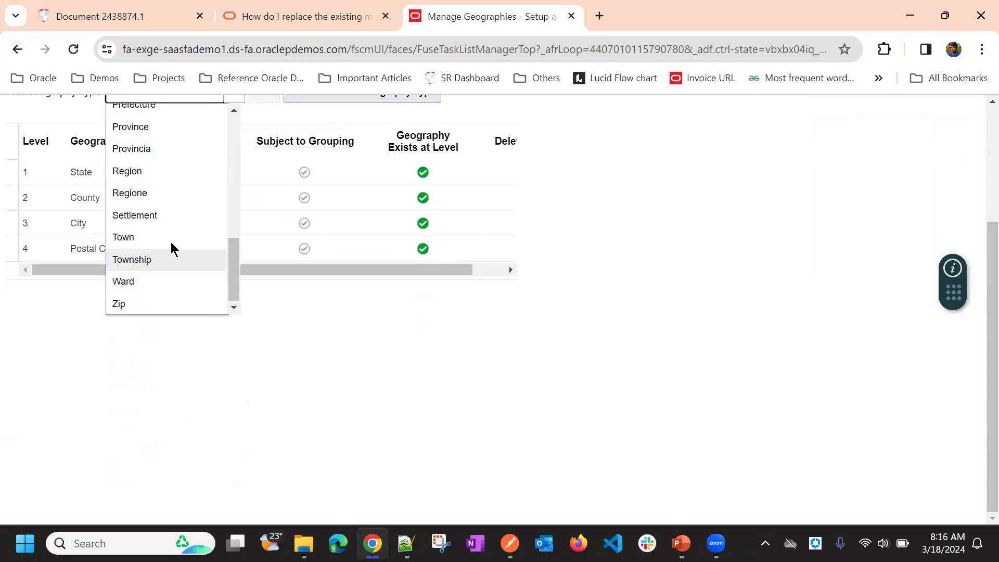
{"action": "scroll", "coordinate": [173, 236], "scroll_direction": "up", "scroll_amount": 2}
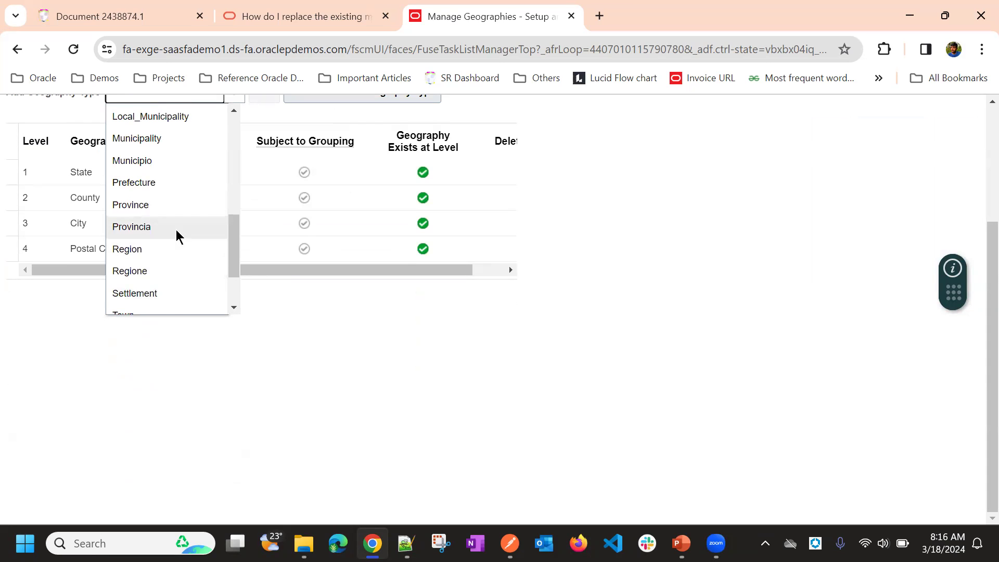
{"action": "scroll", "coordinate": [176, 230], "scroll_direction": "up", "scroll_amount": 5}
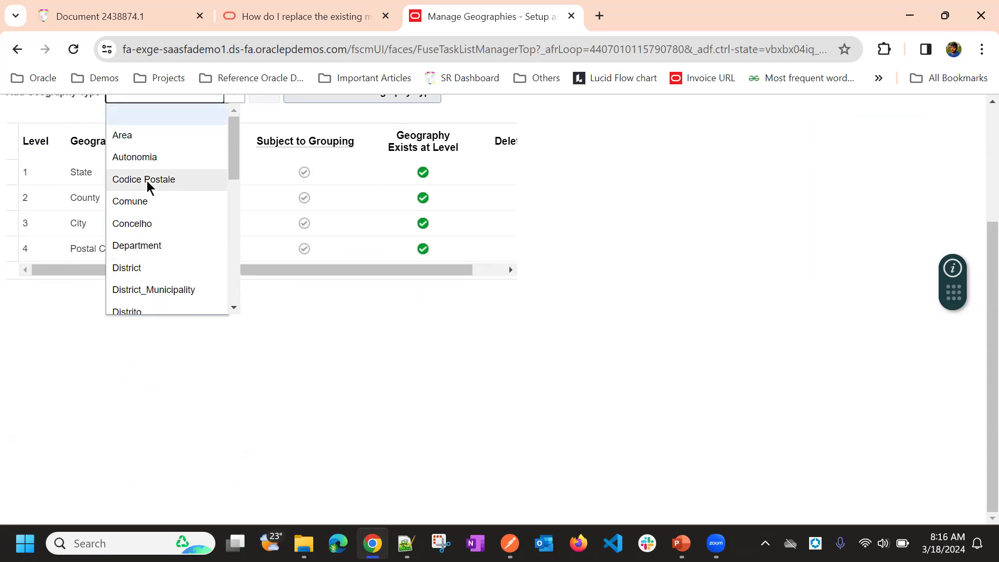
{"action": "scroll", "coordinate": [187, 282], "scroll_direction": "up", "scroll_amount": 1}
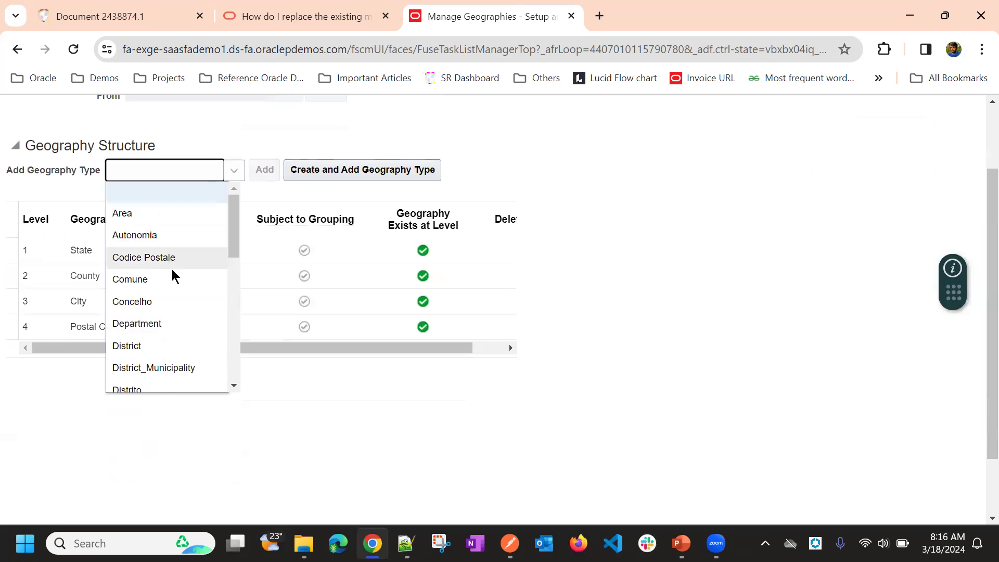
{"action": "scroll", "coordinate": [172, 260], "scroll_direction": "down", "scroll_amount": 5}
{"action": "scroll", "coordinate": [150, 255], "scroll_direction": "down", "scroll_amount": 2}
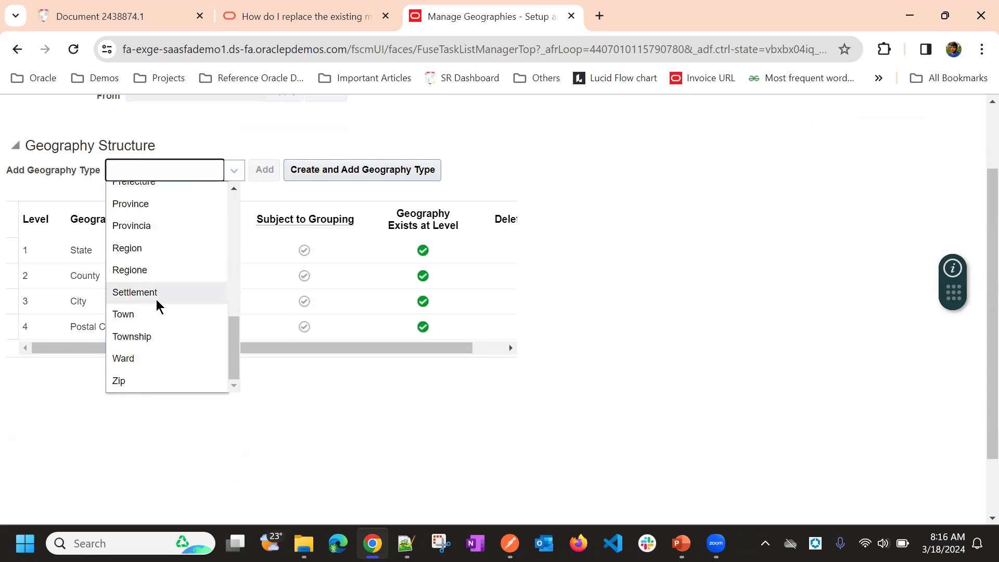
{"action": "left_click", "coordinate": [320, 117]}
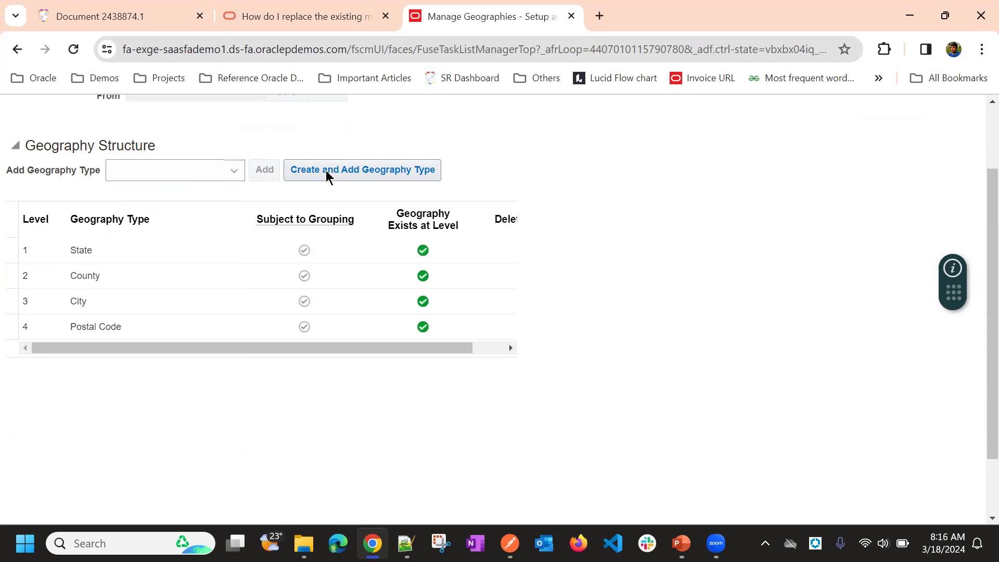
{"action": "left_click", "coordinate": [429, 170]}
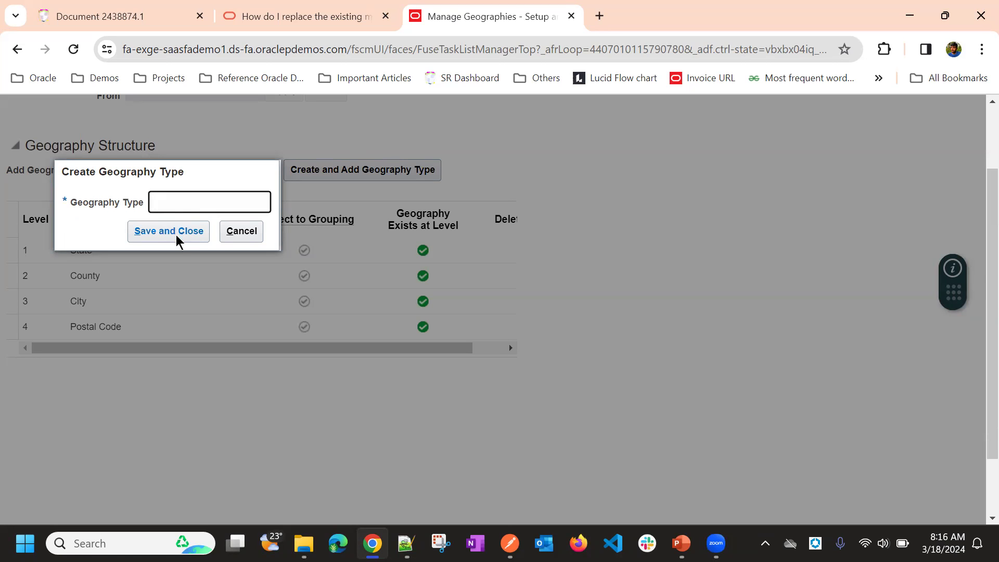
{"action": "left_click", "coordinate": [241, 235]}
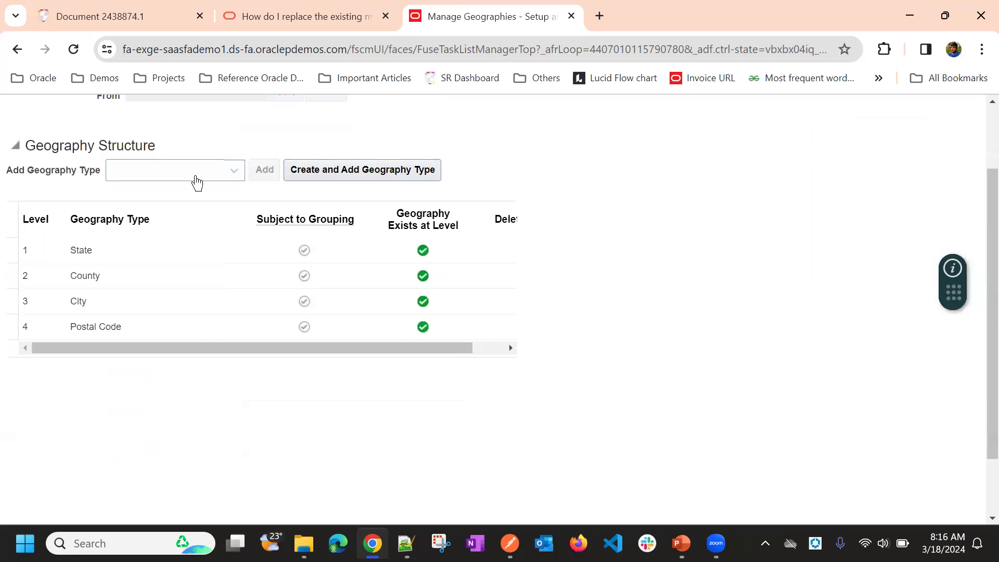
Step: Add the Area geography type below Postal Code in the United States geography structure, then save and close it
{"action": "left_click", "coordinate": [195, 177]}
{"action": "left_click", "coordinate": [165, 214]}
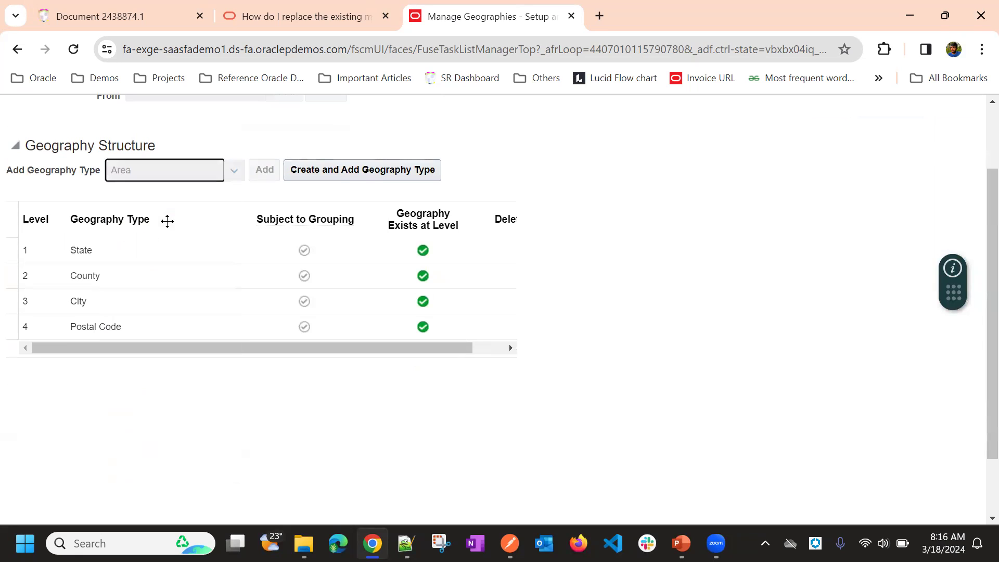
{"action": "left_click", "coordinate": [264, 171]}
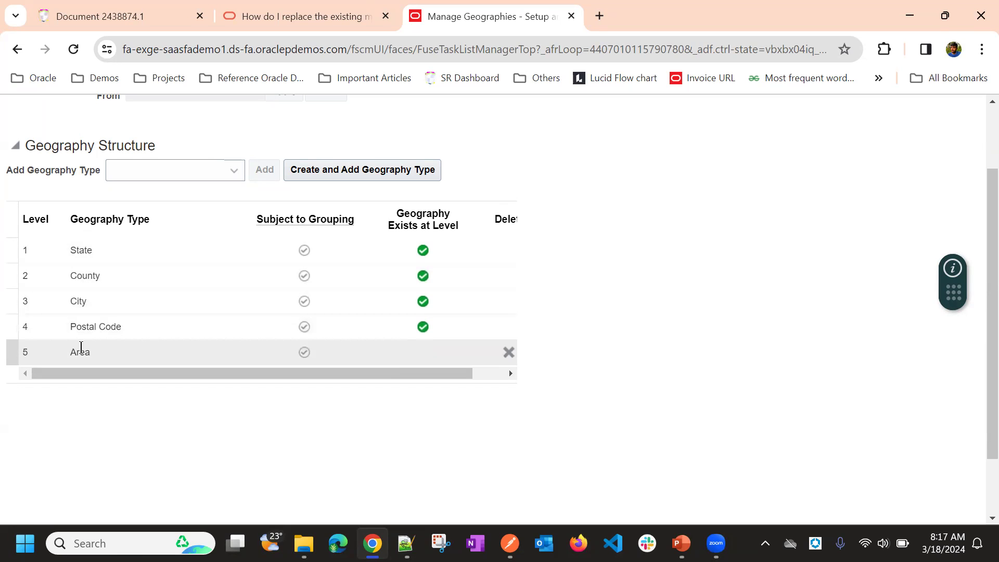
{"action": "scroll", "coordinate": [573, 208], "scroll_direction": "up", "scroll_amount": 1}
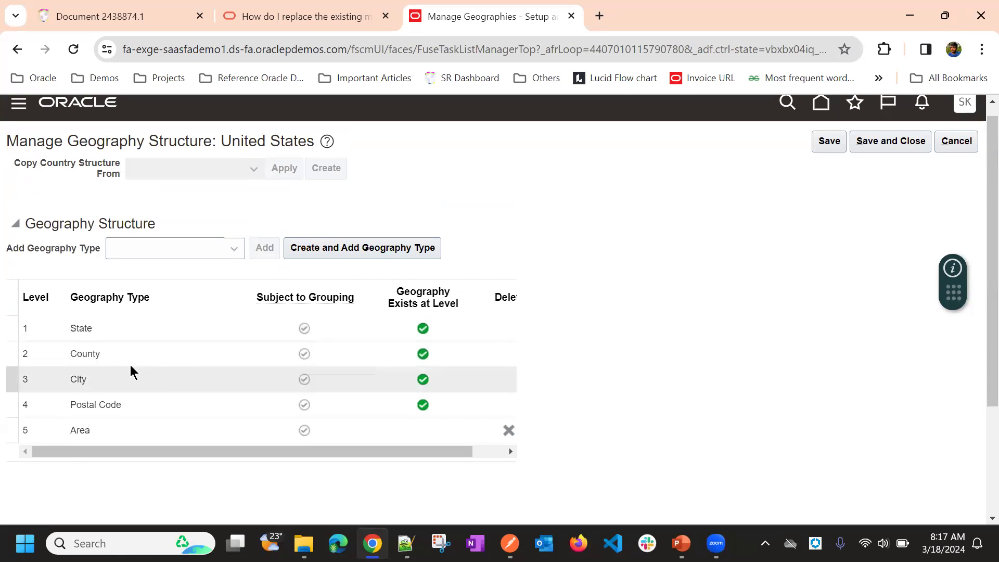
{"action": "scroll", "coordinate": [103, 326], "scroll_direction": "down", "scroll_amount": 1}
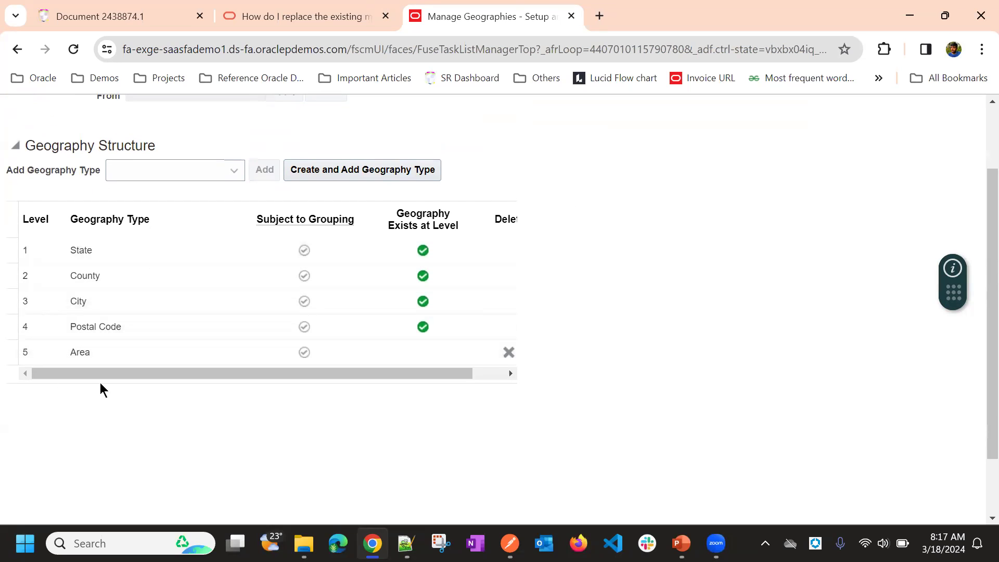
{"action": "scroll", "coordinate": [174, 361], "scroll_direction": "up", "scroll_amount": 2}
{"action": "left_click", "coordinate": [830, 155]}
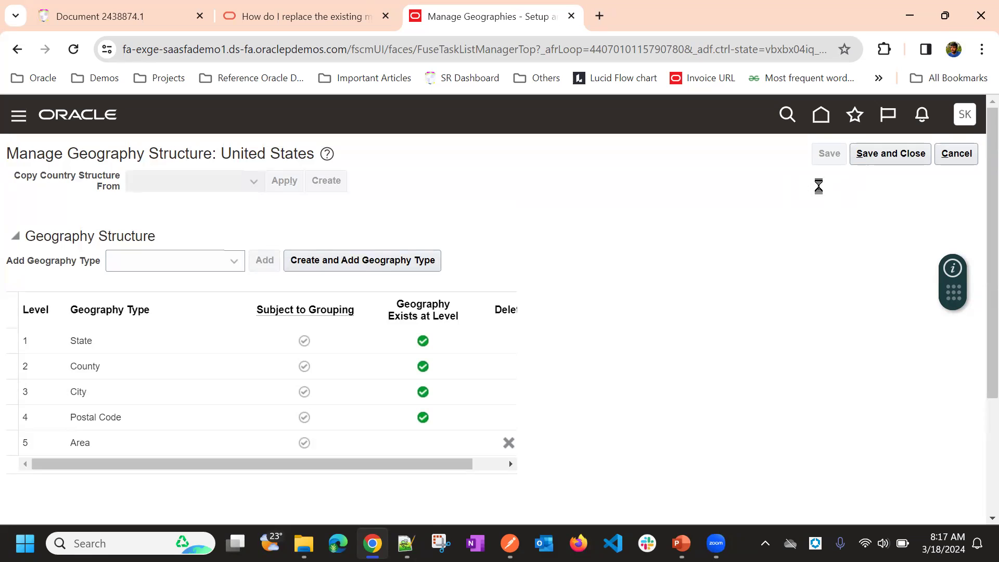
{"action": "left_click", "coordinate": [888, 161]}
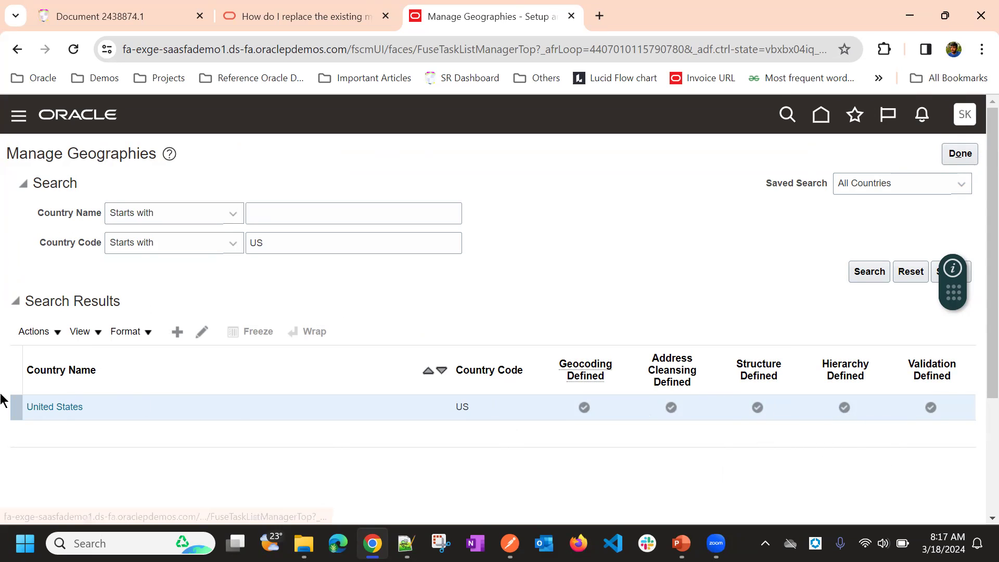
Step: Open the geography hierarchy of United States and expand the country to its states
{"action": "left_click", "coordinate": [34, 333]}
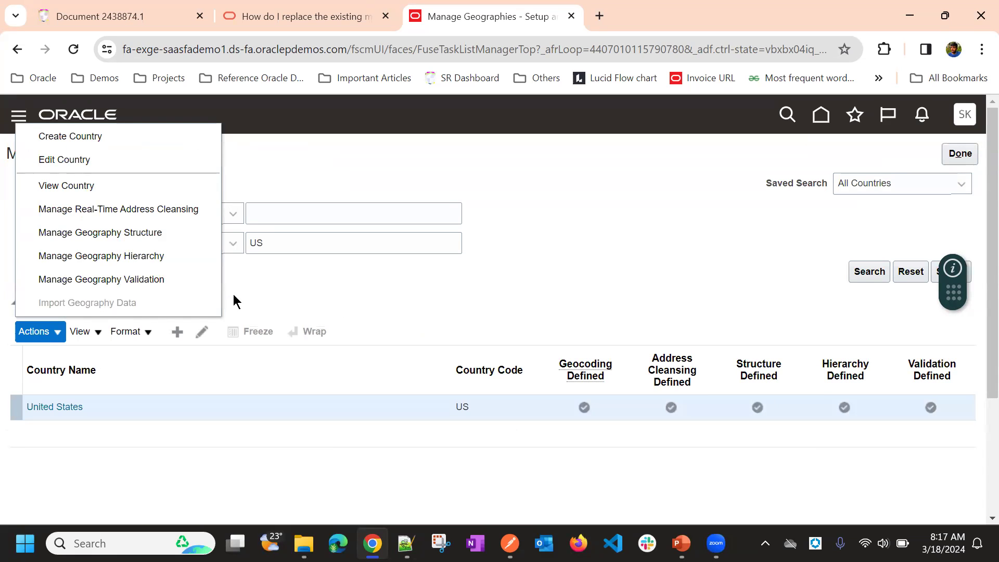
{"action": "left_click", "coordinate": [590, 268]}
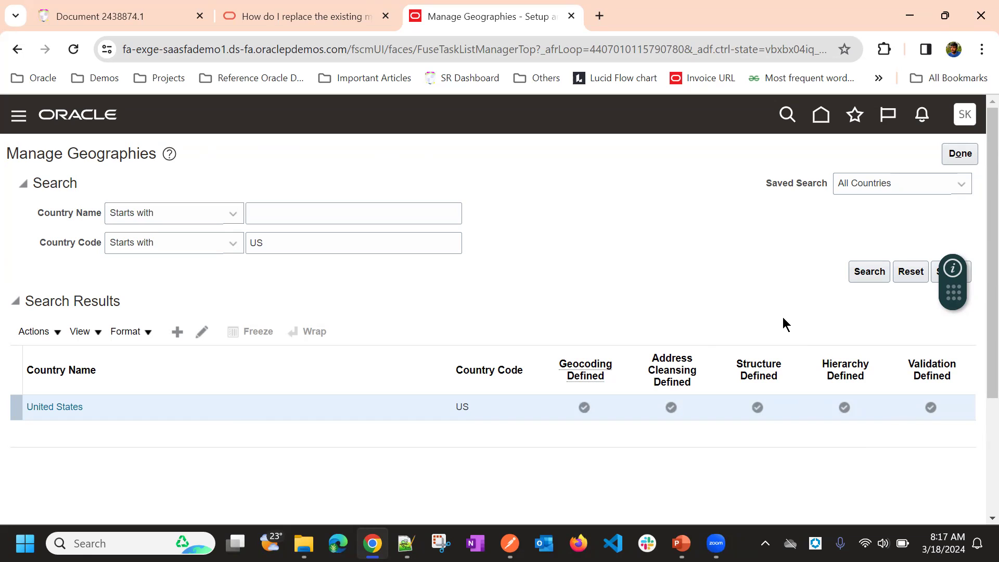
{"action": "left_click", "coordinate": [842, 408]}
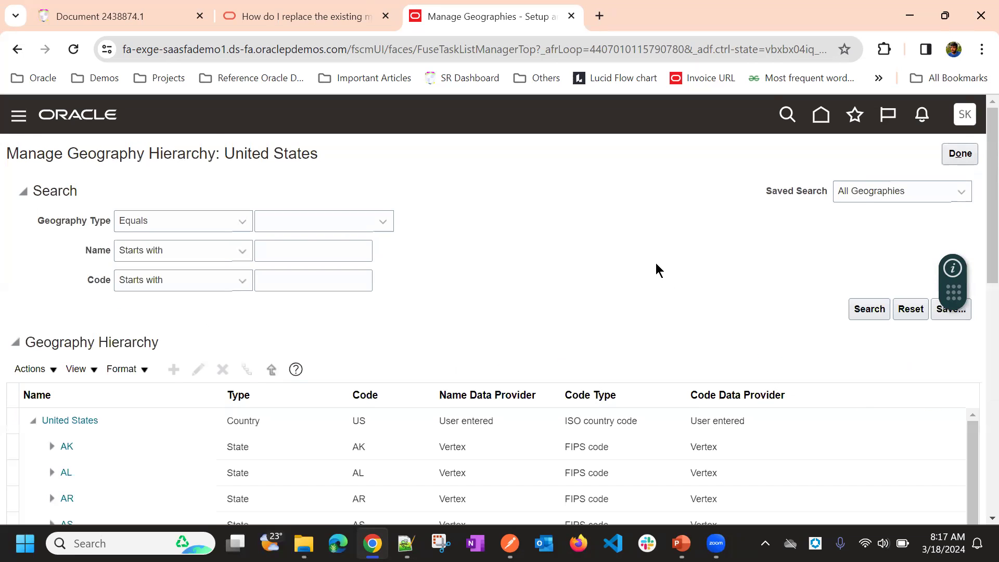
{"action": "scroll", "coordinate": [506, 190], "scroll_direction": "down", "scroll_amount": 5}
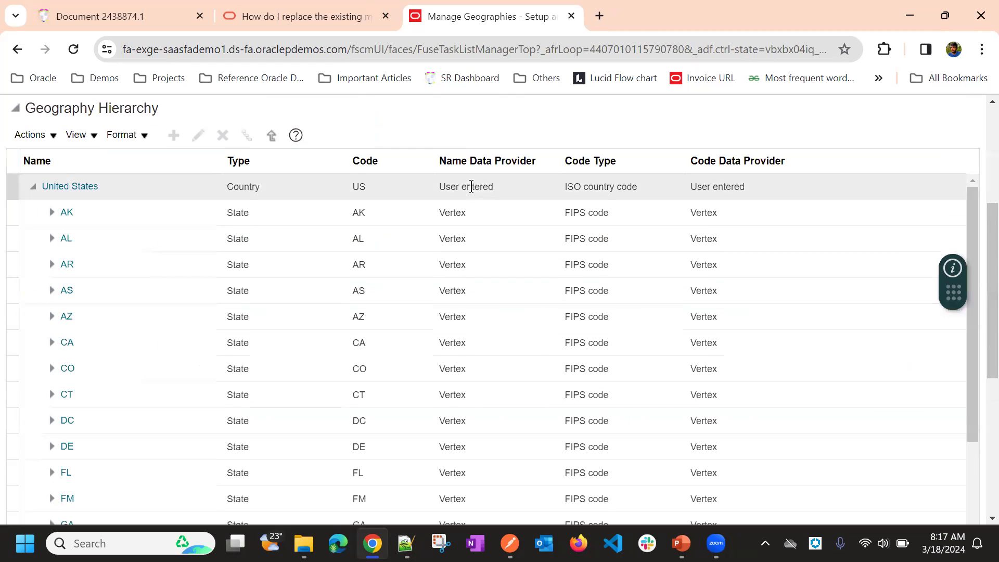
{"action": "left_click", "coordinate": [36, 190]}
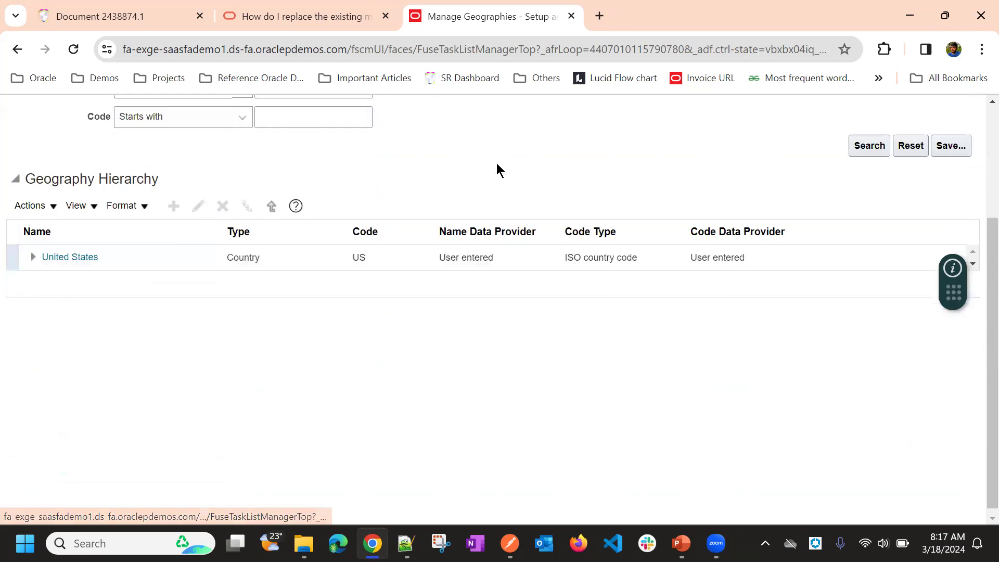
{"action": "scroll", "coordinate": [496, 163], "scroll_direction": "up", "scroll_amount": 3}
{"action": "left_click_drag", "start_coordinate": [228, 157], "coordinate": [346, 156]}
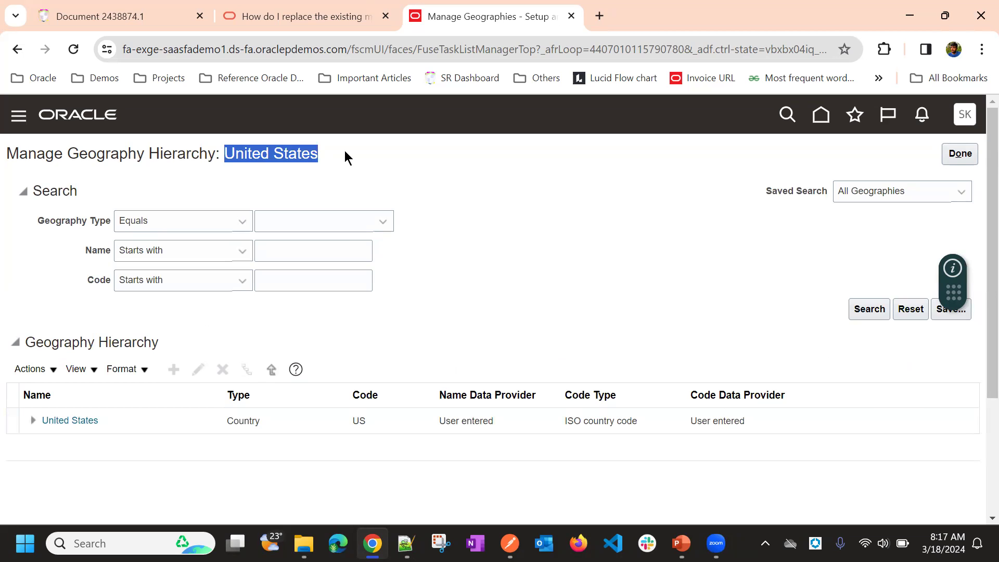
{"action": "left_click", "coordinate": [577, 183]}
{"action": "scroll", "coordinate": [82, 281], "scroll_direction": "down", "scroll_amount": 3}
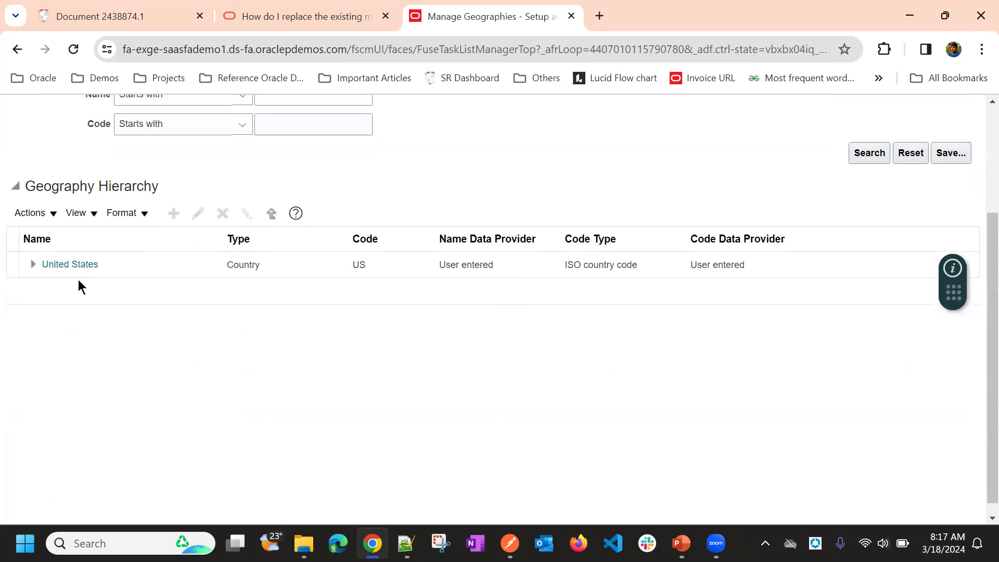
{"action": "left_click", "coordinate": [32, 266]}
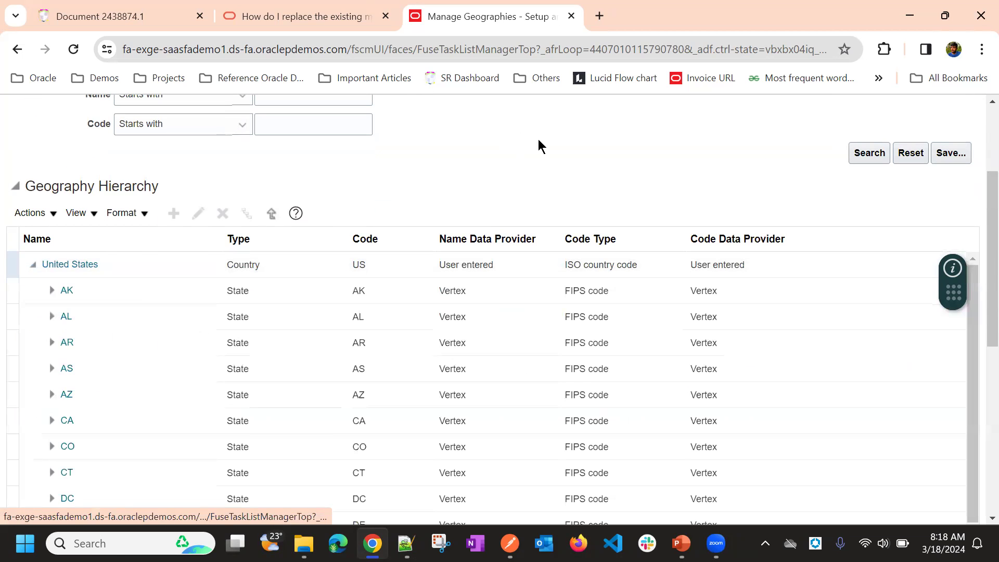
Step: Expand AK, Aleutians East Borough and Akutan in the hierarchy down to postal code 99553 and select that postal code
{"action": "scroll", "coordinate": [541, 156], "scroll_direction": "down", "scroll_amount": 2}
{"action": "left_click", "coordinate": [149, 185]}
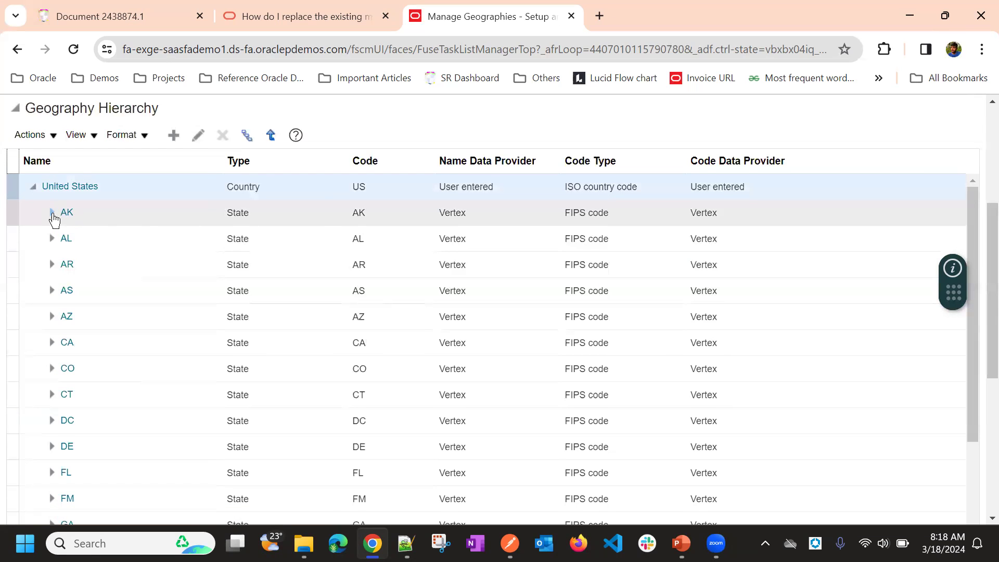
{"action": "left_click", "coordinate": [51, 213]}
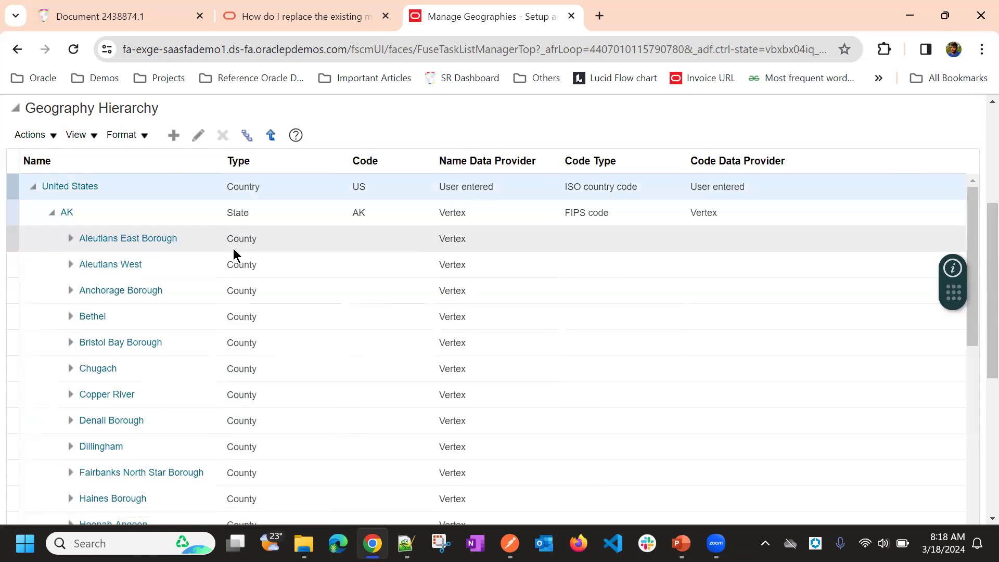
{"action": "left_click", "coordinate": [70, 238]}
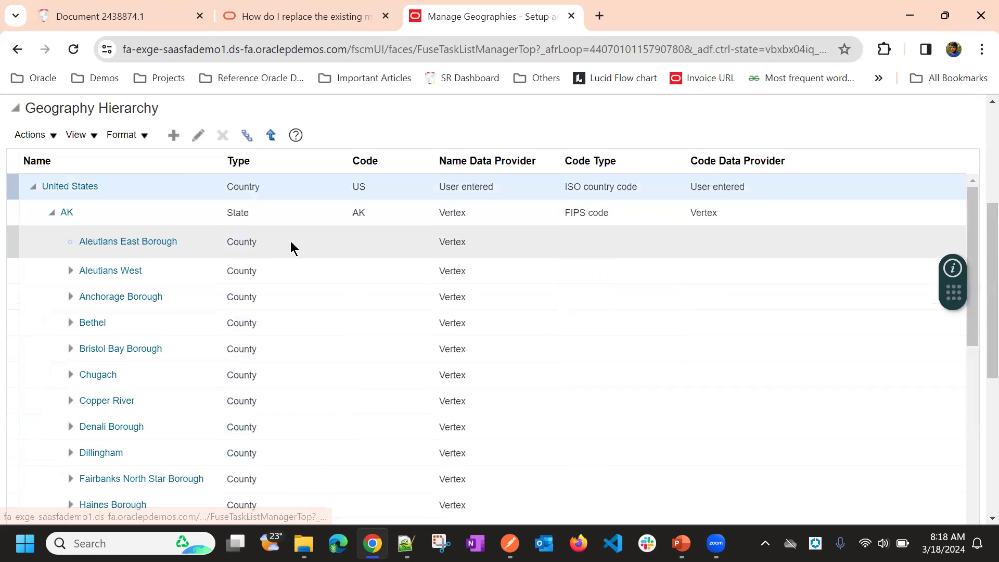
{"action": "left_click", "coordinate": [89, 265]}
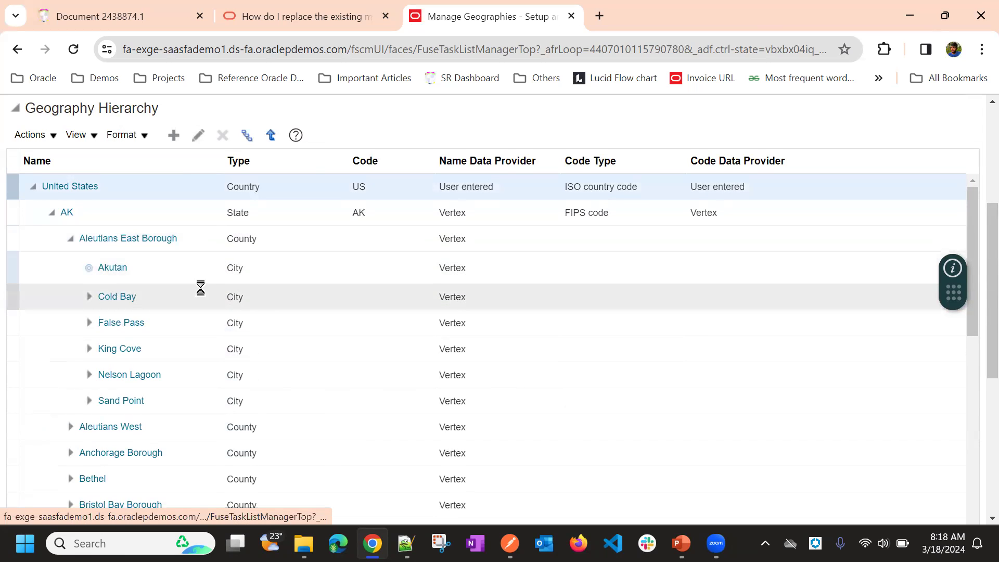
{"action": "left_click", "coordinate": [108, 291]}
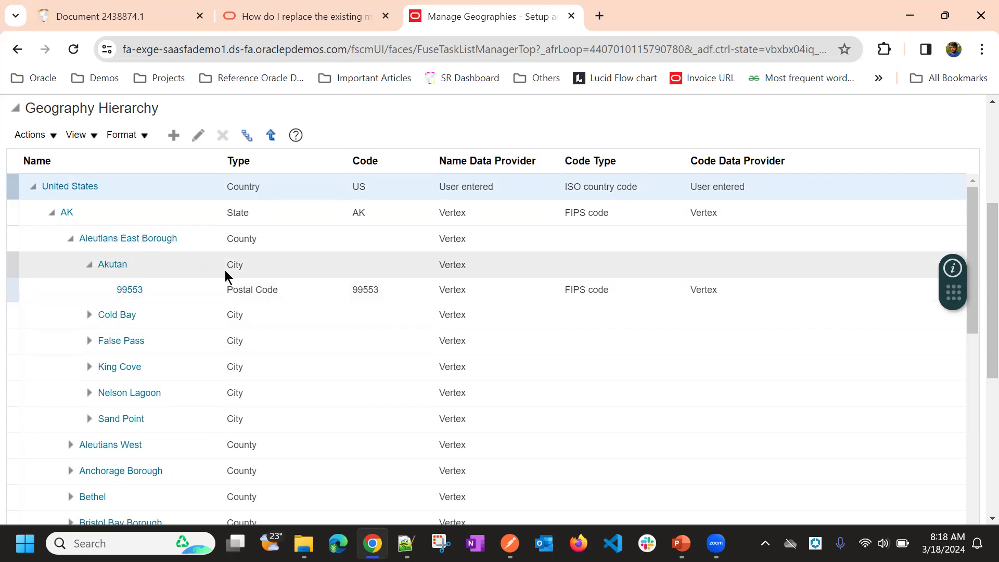
{"action": "left_click", "coordinate": [236, 285]}
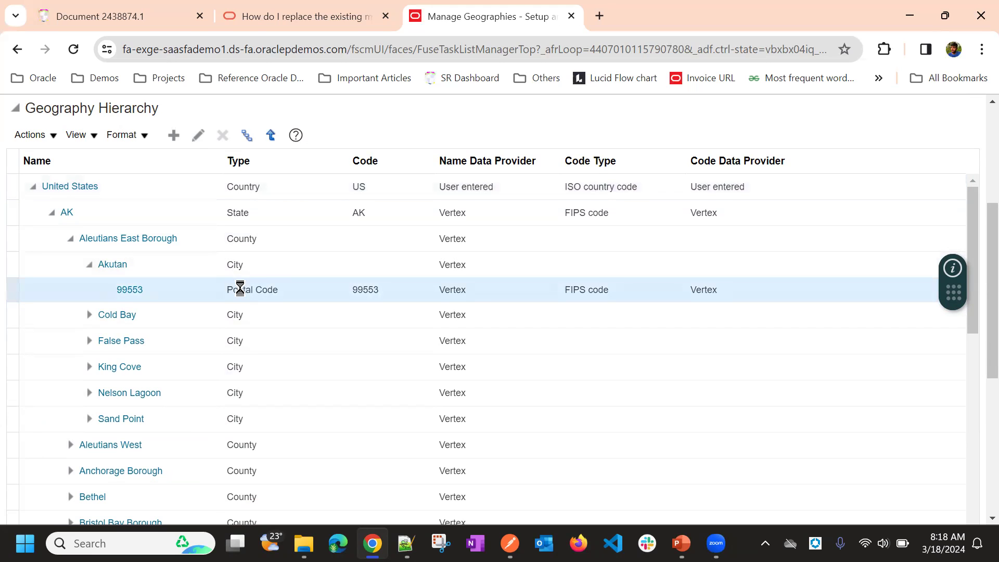
Step: Review the form for creating an area under postal code 99553, including its name and code sections, and cancel it
{"action": "left_click", "coordinate": [174, 136]}
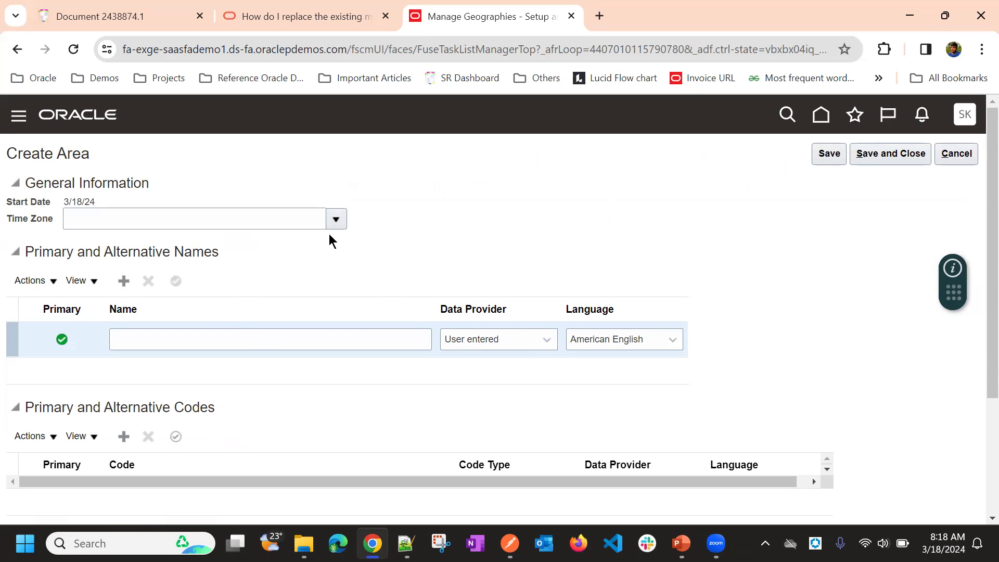
{"action": "scroll", "coordinate": [420, 232], "scroll_direction": "down", "scroll_amount": 3}
{"action": "scroll", "coordinate": [432, 248], "scroll_direction": "up", "scroll_amount": 3}
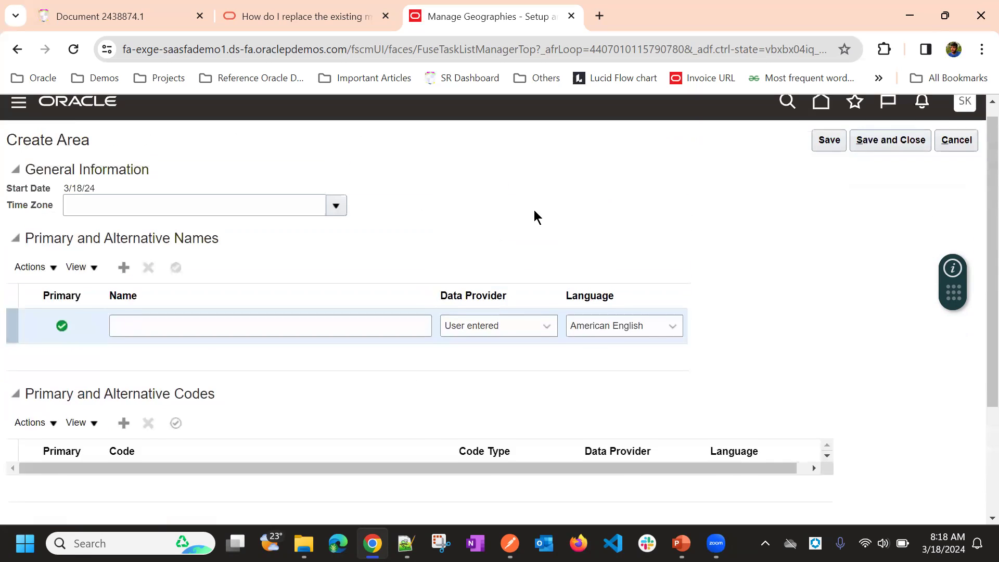
{"action": "left_click", "coordinate": [219, 341]}
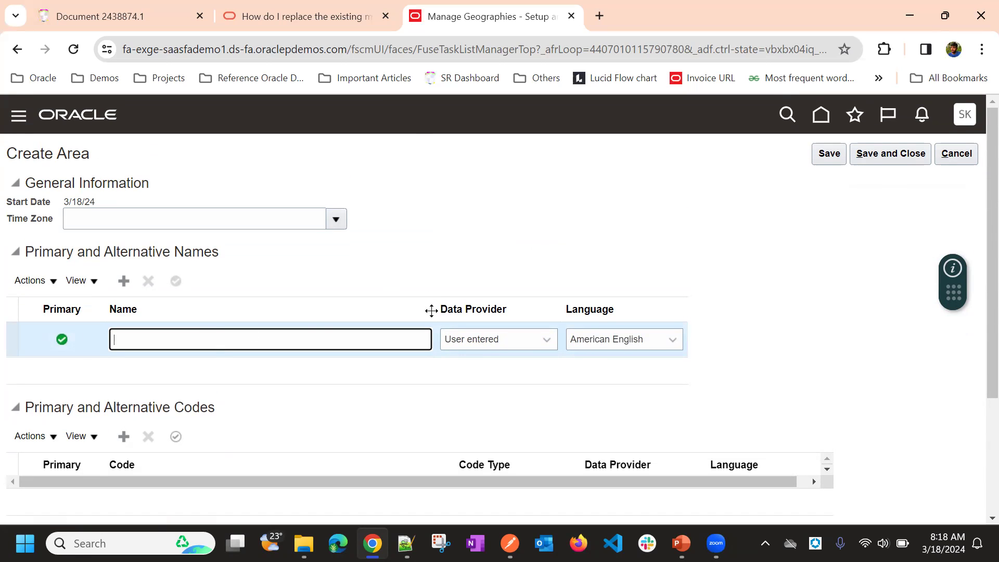
{"action": "left_click", "coordinate": [498, 339]}
{"action": "left_click", "coordinate": [424, 271]}
{"action": "scroll", "coordinate": [527, 247], "scroll_direction": "down", "scroll_amount": 3}
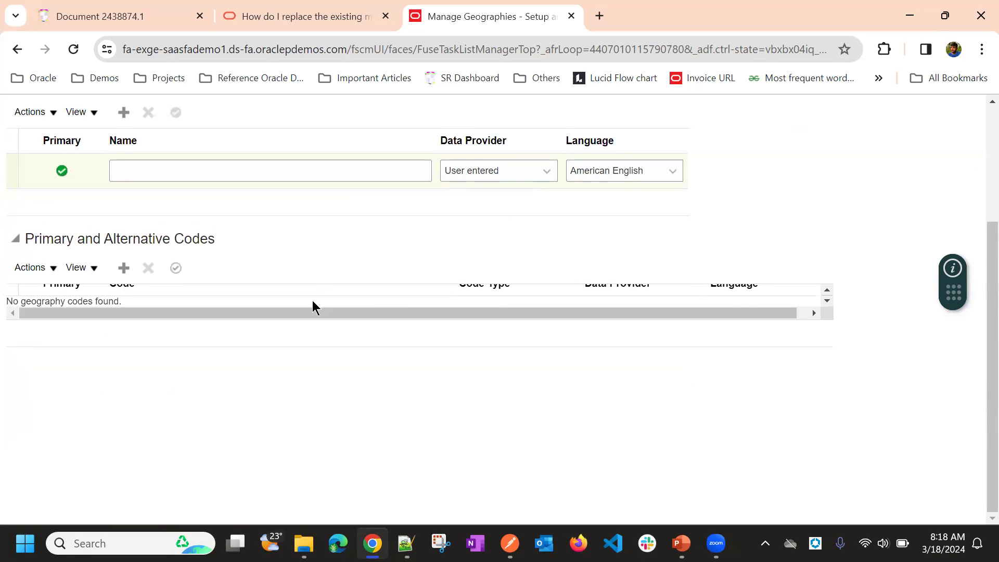
{"action": "scroll", "coordinate": [312, 307], "scroll_direction": "up", "scroll_amount": 4}
{"action": "left_click", "coordinate": [964, 153]}
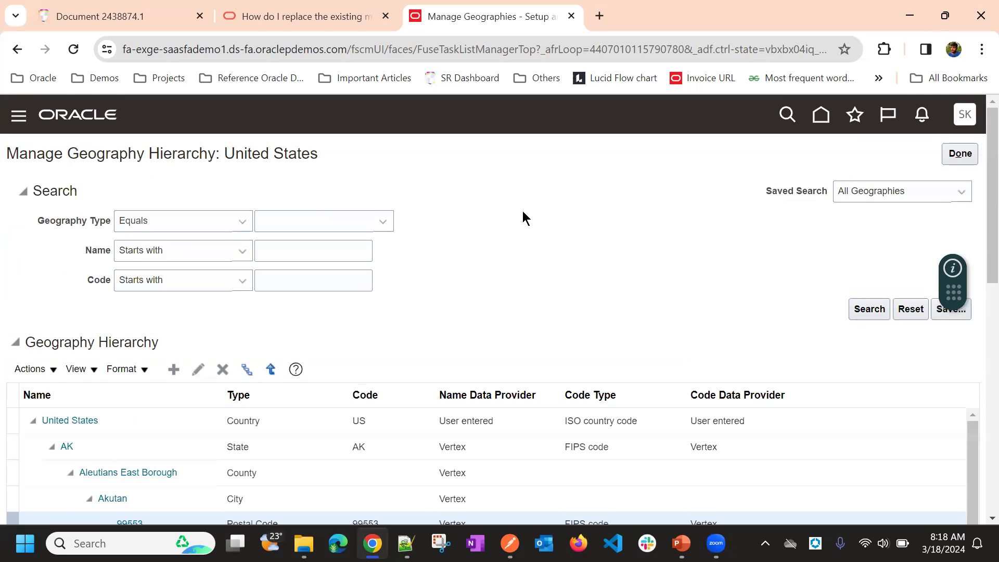
Step: Create an area named 12345 under postal code 99553, then save and close it
{"action": "scroll", "coordinate": [311, 242], "scroll_direction": "down", "scroll_amount": 6}
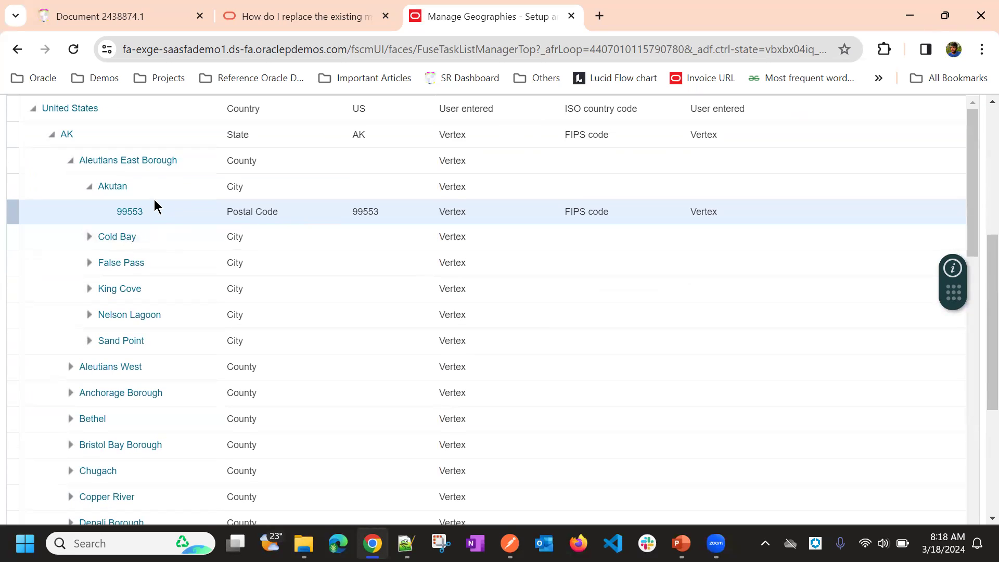
{"action": "scroll", "coordinate": [224, 224], "scroll_direction": "up", "scroll_amount": 2}
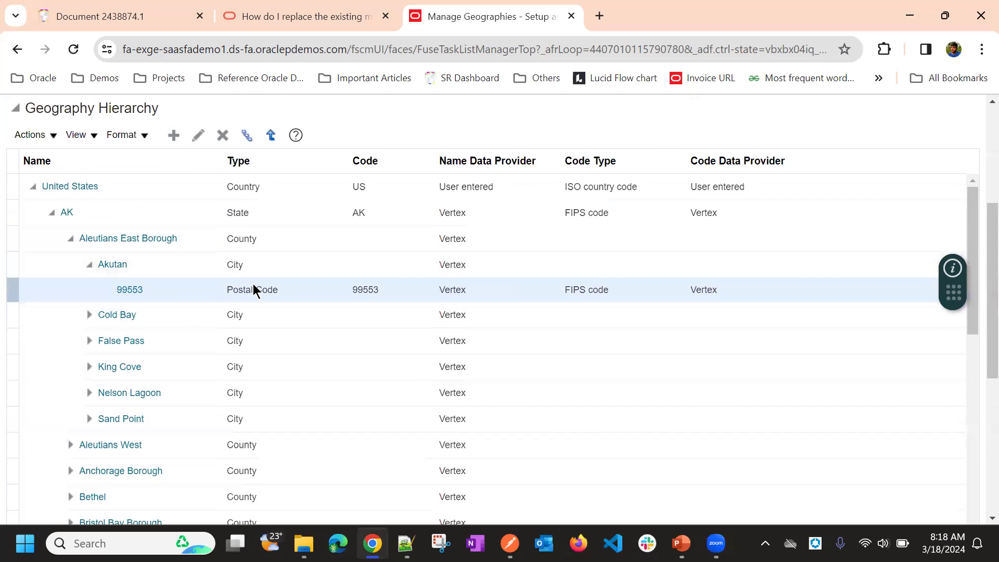
{"action": "triple_click", "coordinate": [245, 290]}
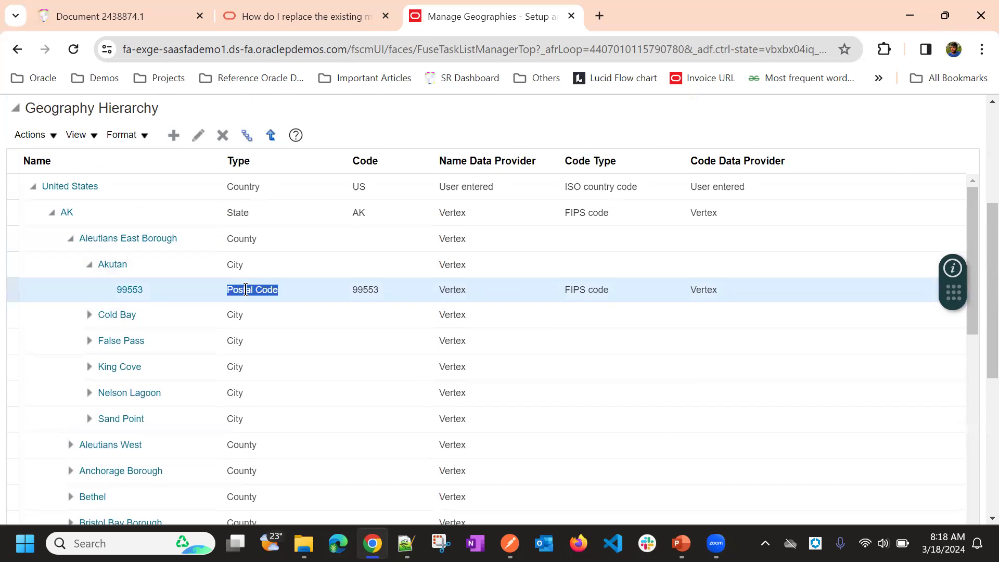
{"action": "left_click", "coordinate": [298, 285]}
{"action": "double_click", "coordinate": [267, 290]}
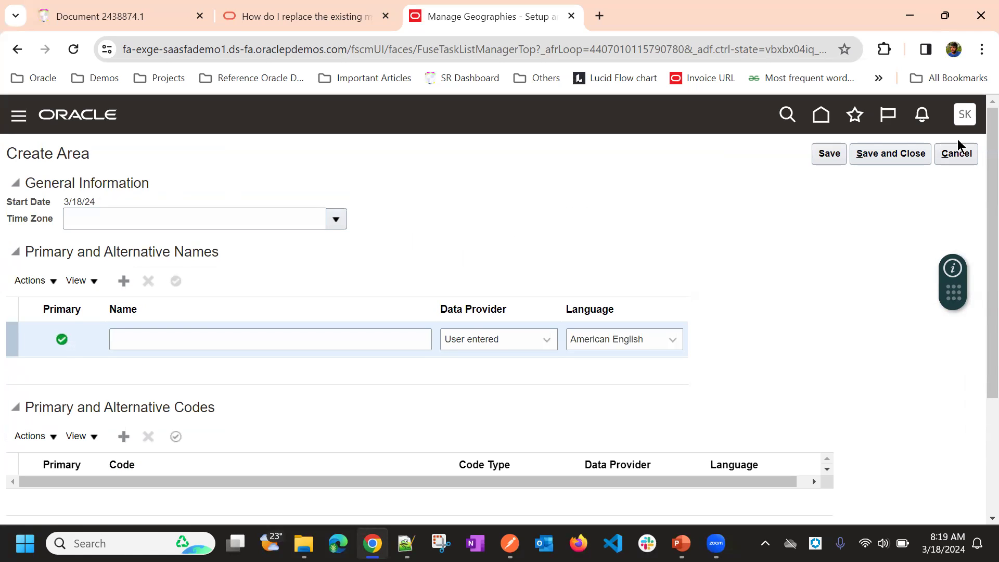
{"action": "left_click", "coordinate": [204, 334]}
{"action": "type", "text": "12345"}
{"action": "left_click", "coordinate": [574, 187]}
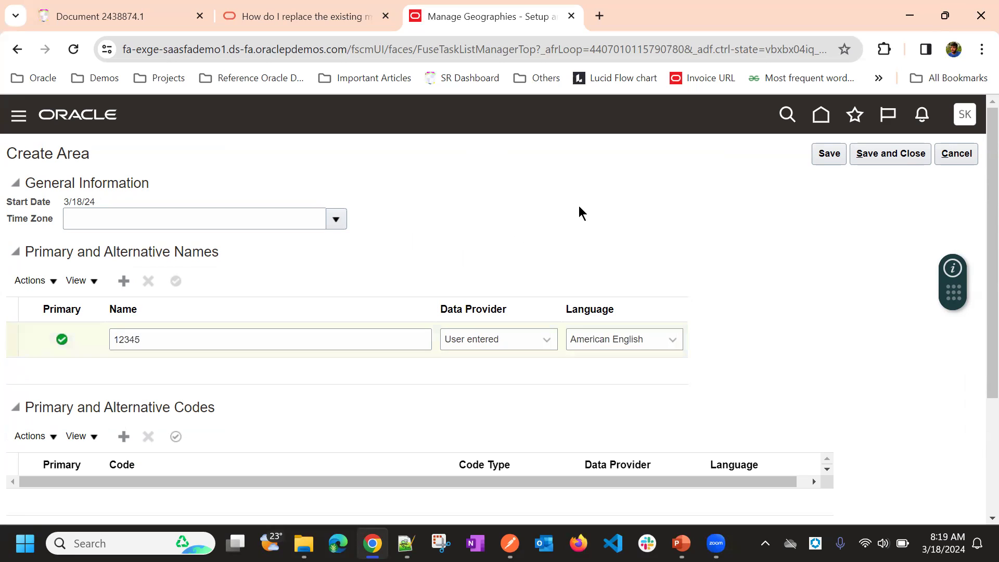
{"action": "left_click", "coordinate": [886, 158]}
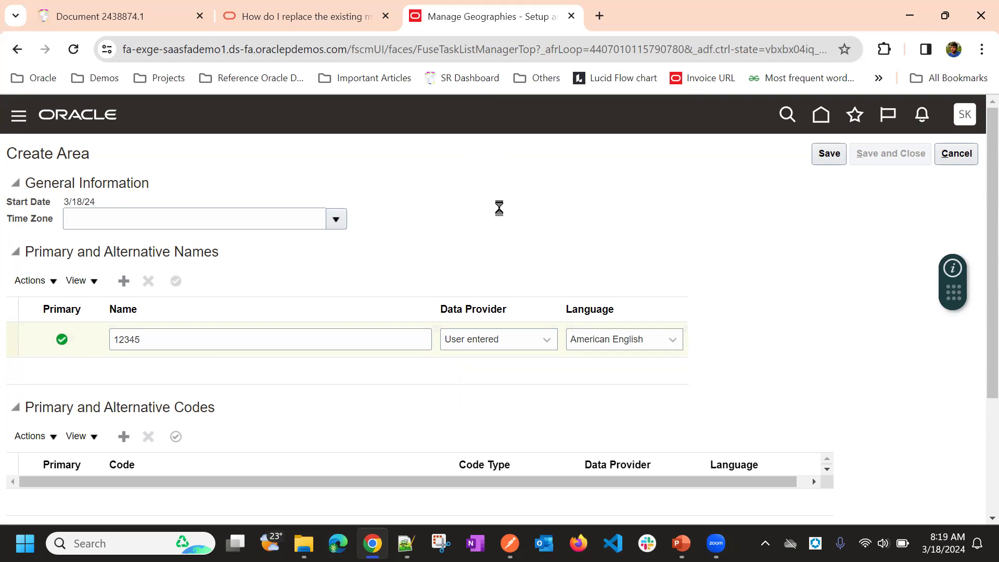
Step: Examine the area 12345 under postal code 99553 in the hierarchy and reselect the postal code
{"action": "scroll", "coordinate": [489, 223], "scroll_direction": "down", "scroll_amount": 3}
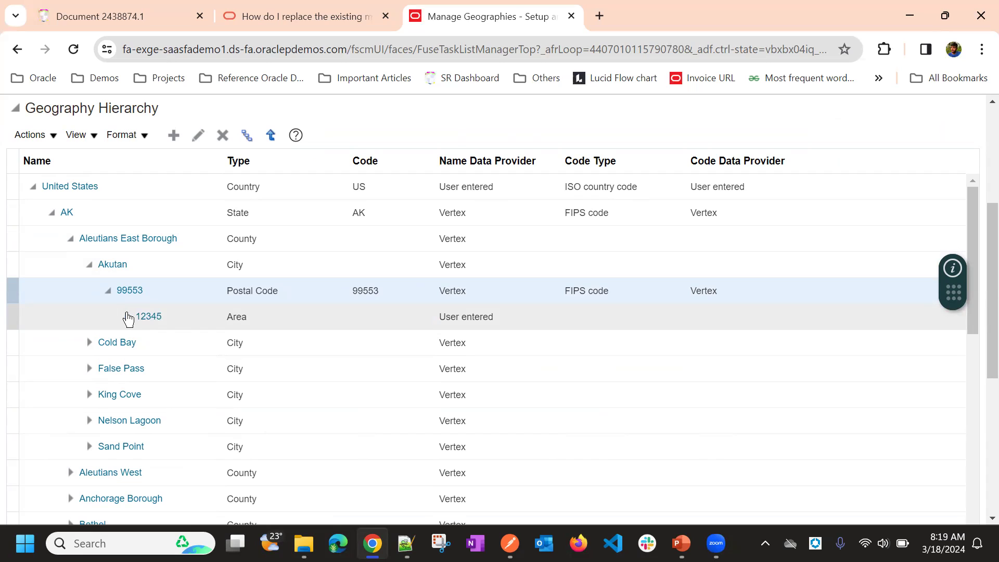
{"action": "left_click", "coordinate": [126, 317]}
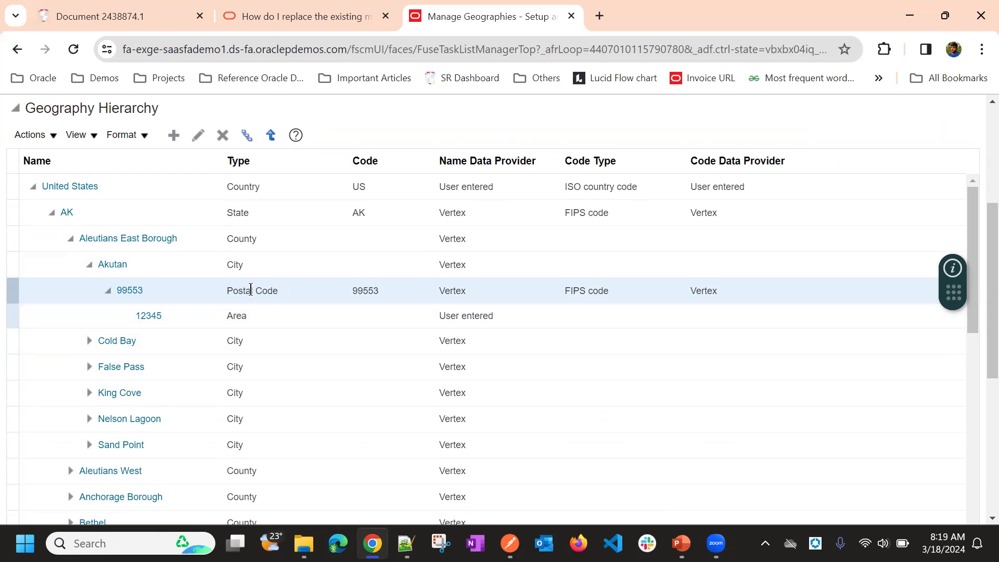
{"action": "left_click", "coordinate": [249, 312]}
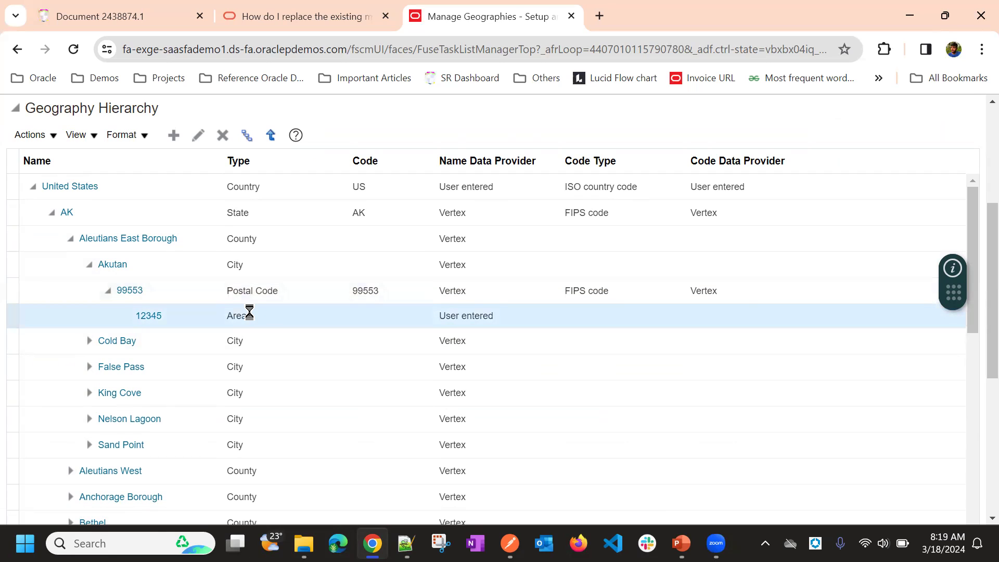
{"action": "left_click", "coordinate": [216, 292]}
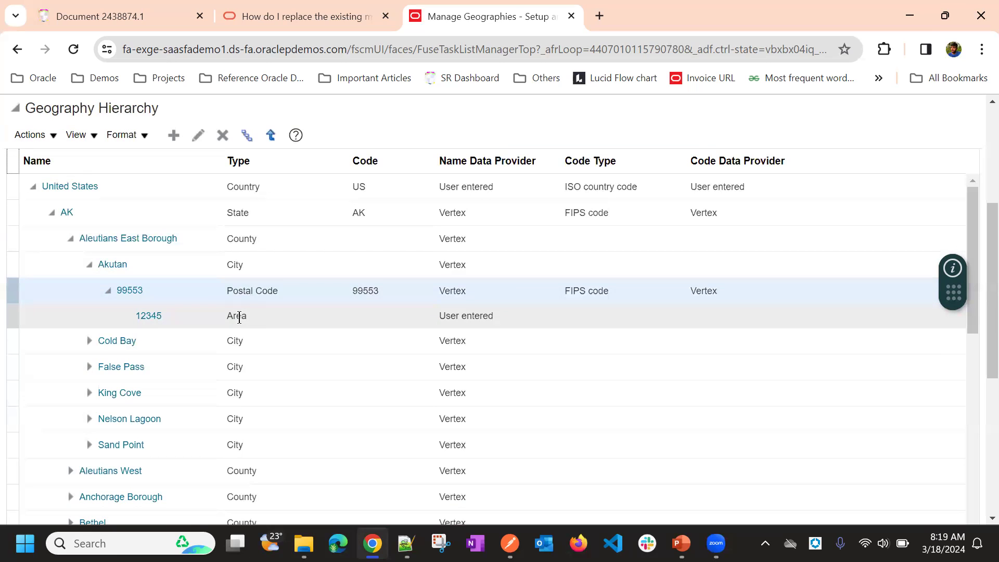
Step: Create a postal code named 987654 under the city Akutan, then save and close it
{"action": "left_click", "coordinate": [233, 265]}
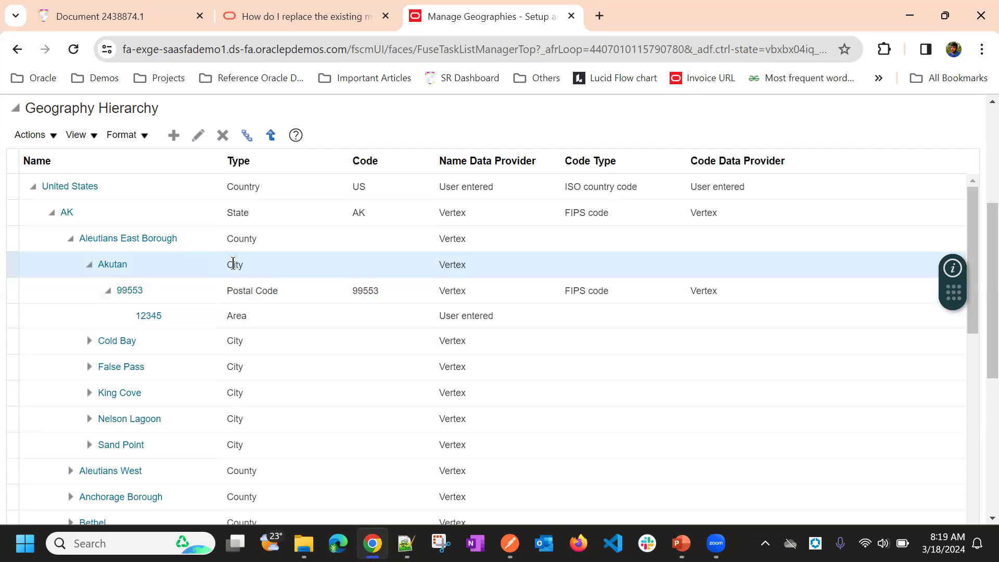
{"action": "left_click", "coordinate": [174, 135]}
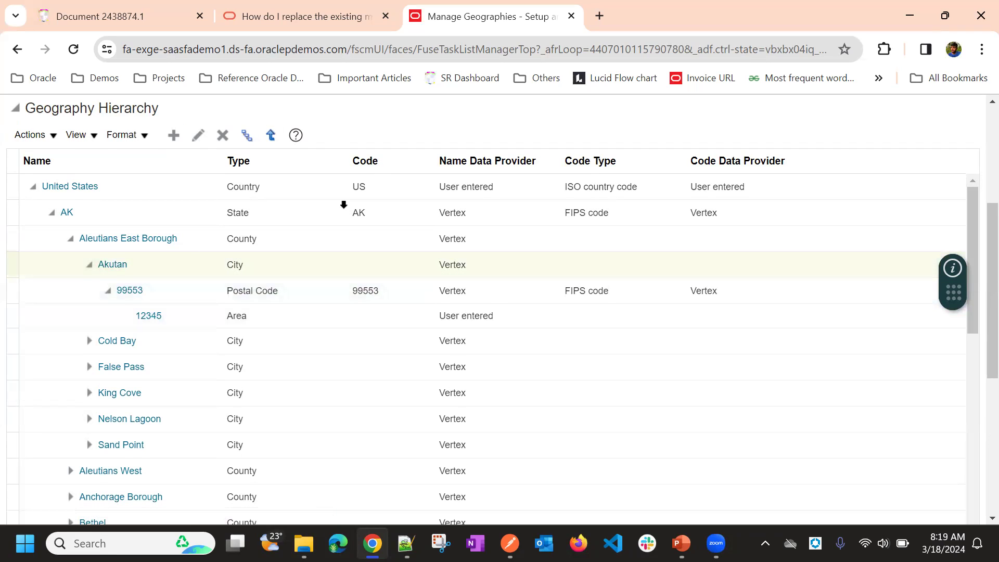
{"action": "left_click", "coordinate": [154, 334]}
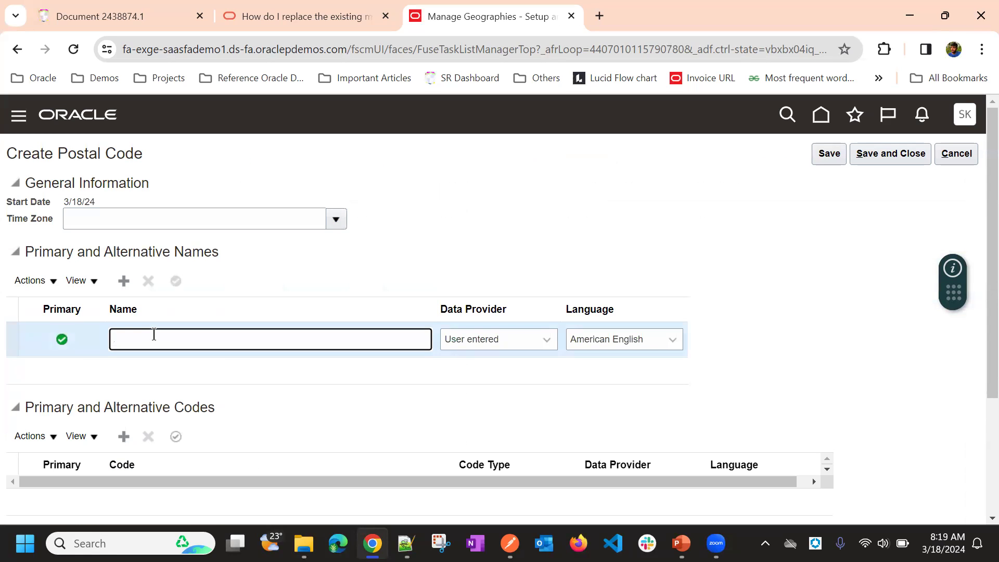
{"action": "type", "text": "987654"}
{"action": "left_click", "coordinate": [702, 193]}
{"action": "left_click", "coordinate": [870, 153]}
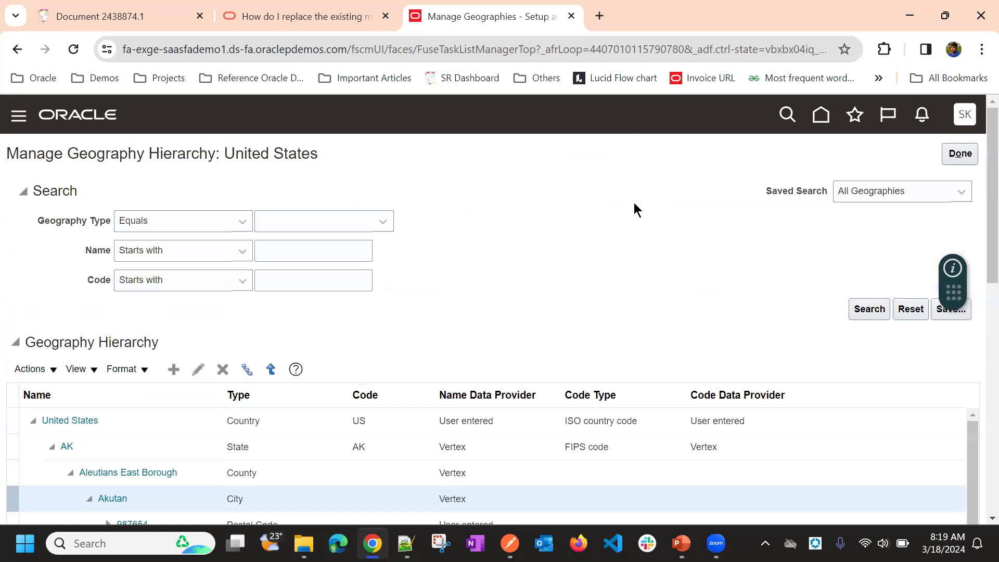
Step: Review the names and codes of area 12345 under postal code 99553, and return to the hierarchy
{"action": "scroll", "coordinate": [489, 255], "scroll_direction": "down", "scroll_amount": 5}
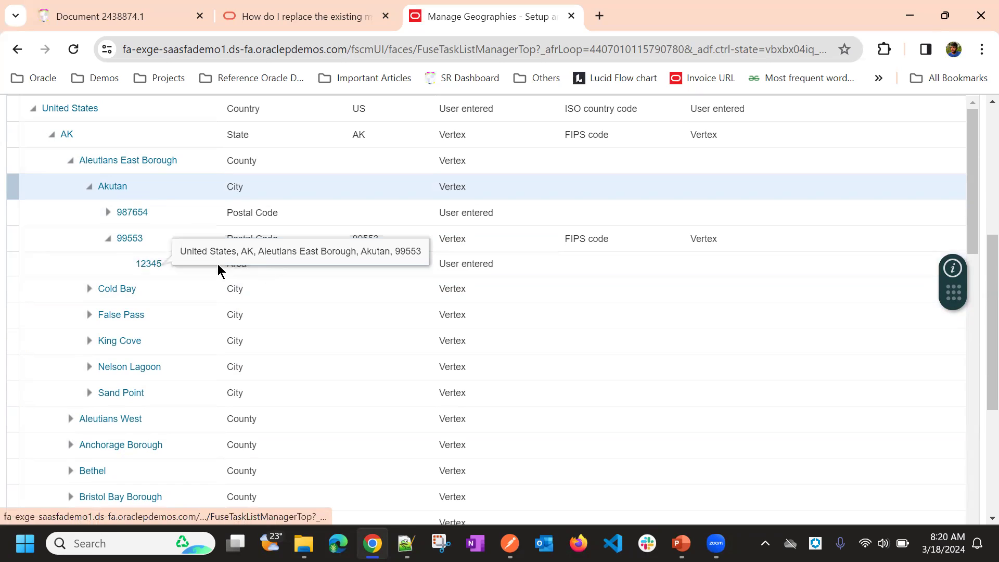
{"action": "left_click", "coordinate": [155, 263]}
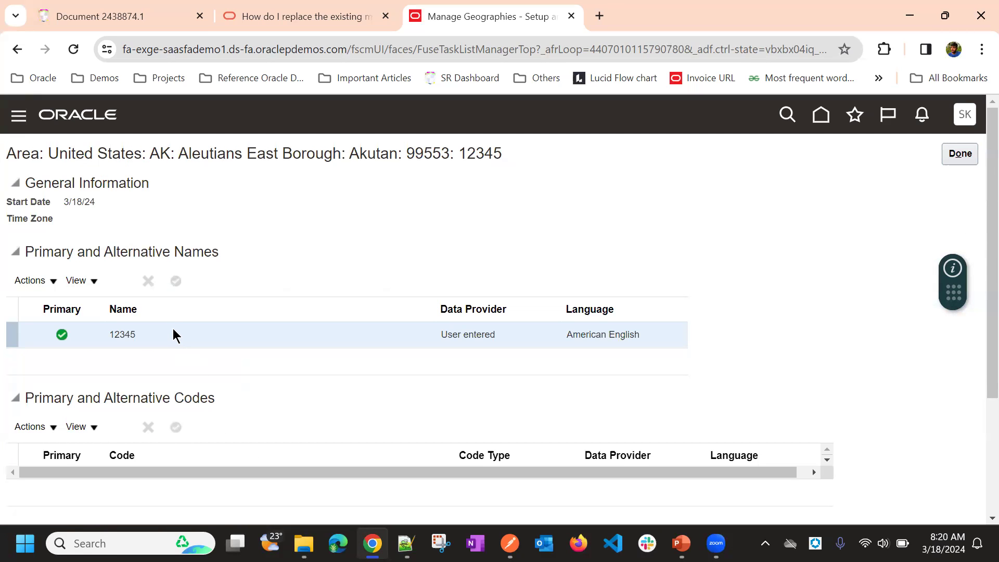
{"action": "scroll", "coordinate": [223, 267], "scroll_direction": "down", "scroll_amount": 3}
{"action": "scroll", "coordinate": [224, 267], "scroll_direction": "up", "scroll_amount": 3}
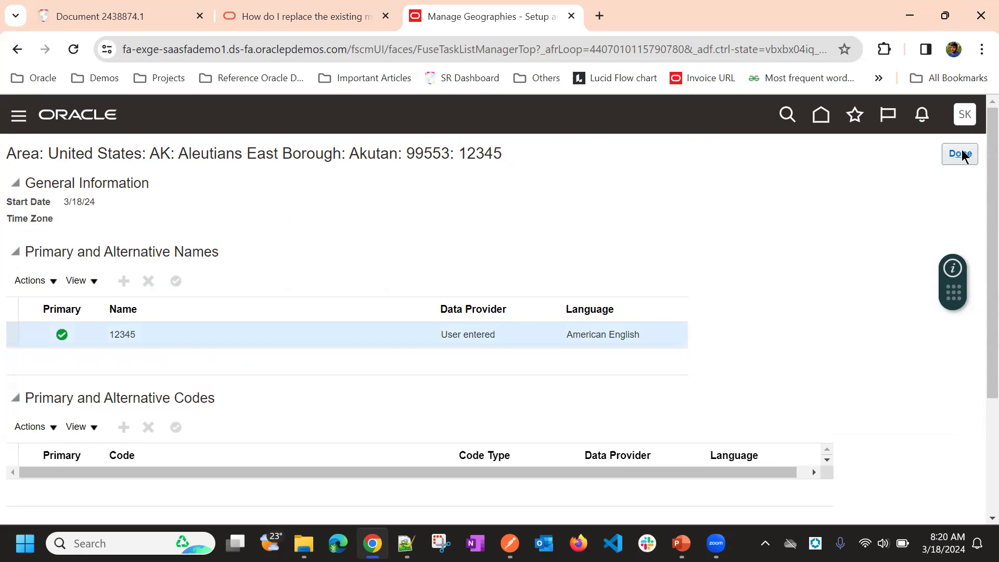
{"action": "left_click", "coordinate": [961, 154]}
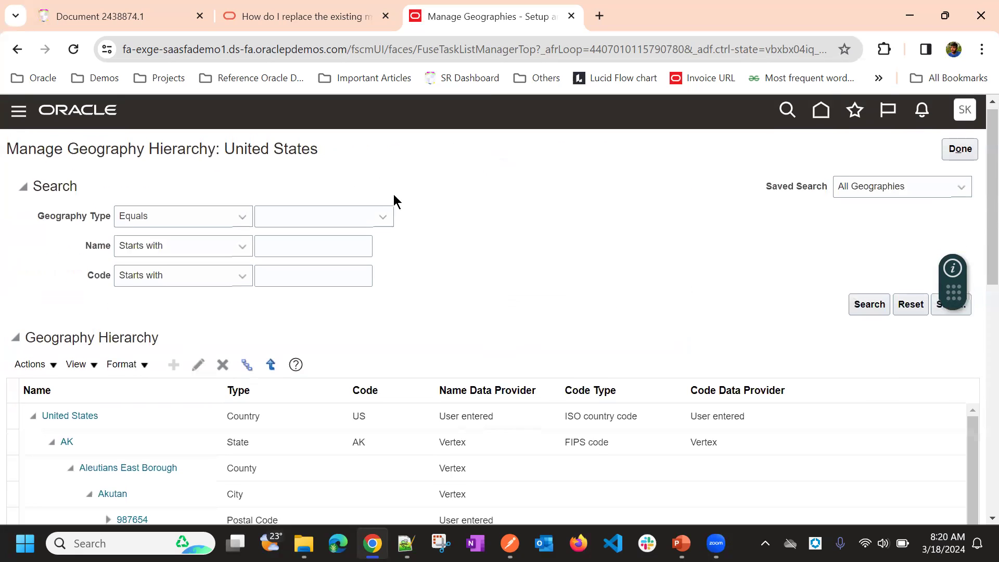
Step: Reopen the details of area 12345 under Akutan's postal code 99553 to check them again, and close them
{"action": "scroll", "coordinate": [392, 200], "scroll_direction": "down", "scroll_amount": 4}
{"action": "scroll", "coordinate": [300, 317], "scroll_direction": "up", "scroll_amount": 1}
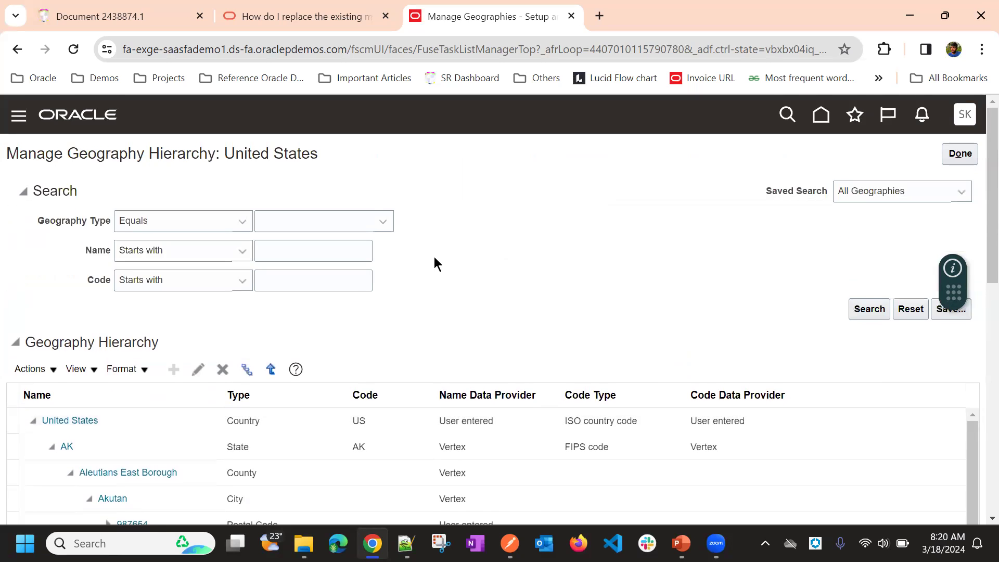
{"action": "scroll", "coordinate": [208, 270], "scroll_direction": "down", "scroll_amount": 5}
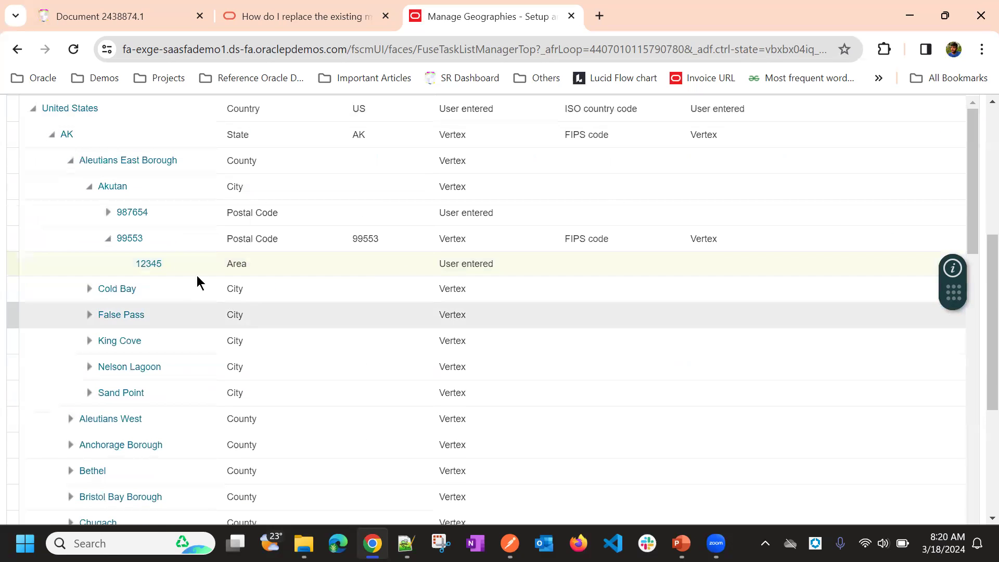
{"action": "left_click", "coordinate": [150, 263]}
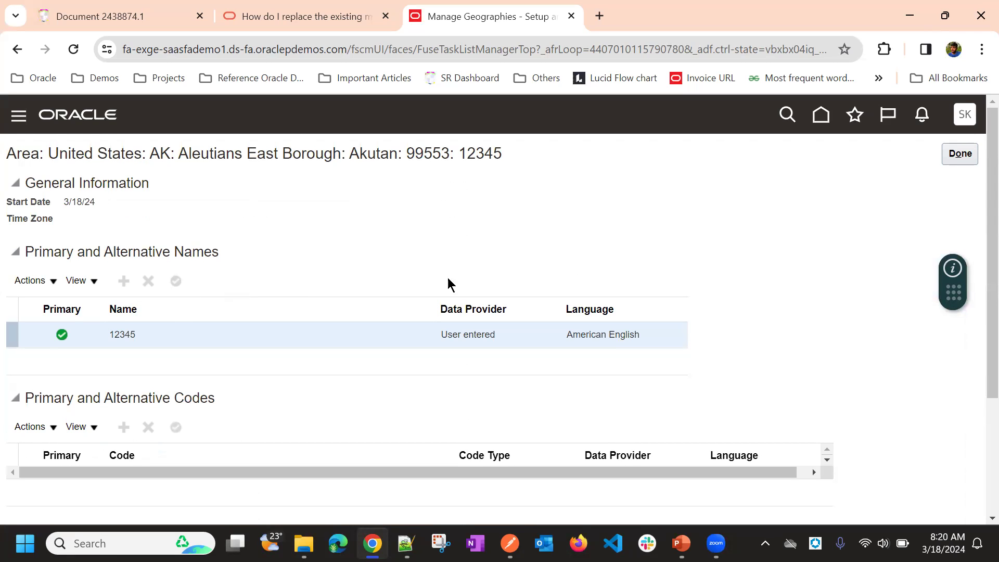
{"action": "scroll", "coordinate": [664, 214], "scroll_direction": "down", "scroll_amount": 1}
{"action": "scroll", "coordinate": [958, 127], "scroll_direction": "up", "scroll_amount": 1}
{"action": "left_click", "coordinate": [960, 153]}
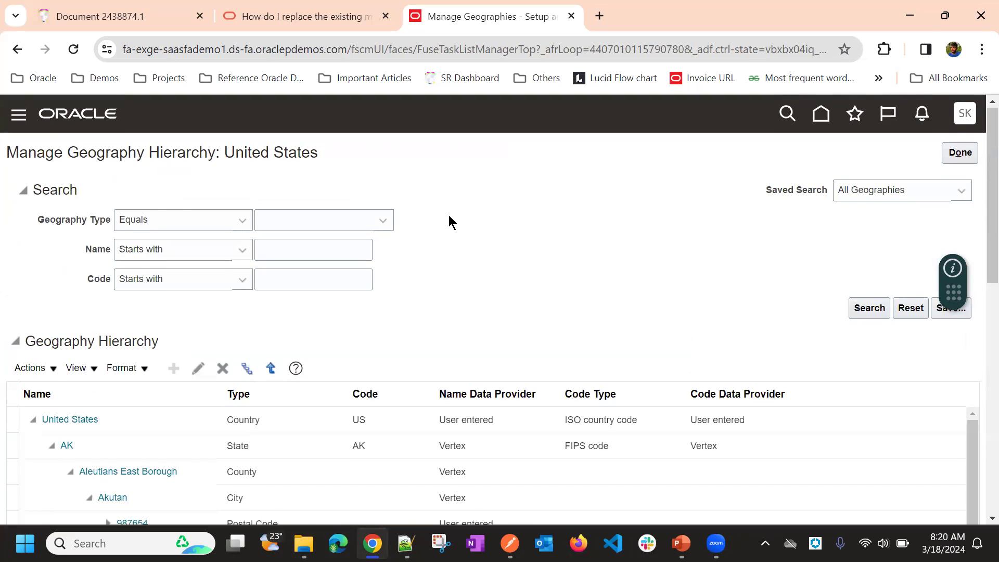
Step: Examine the hierarchy levels from United States down to the postal codes and area under Akutan, along with the neighbouring cities
{"action": "scroll", "coordinate": [416, 237], "scroll_direction": "up", "scroll_amount": 3}
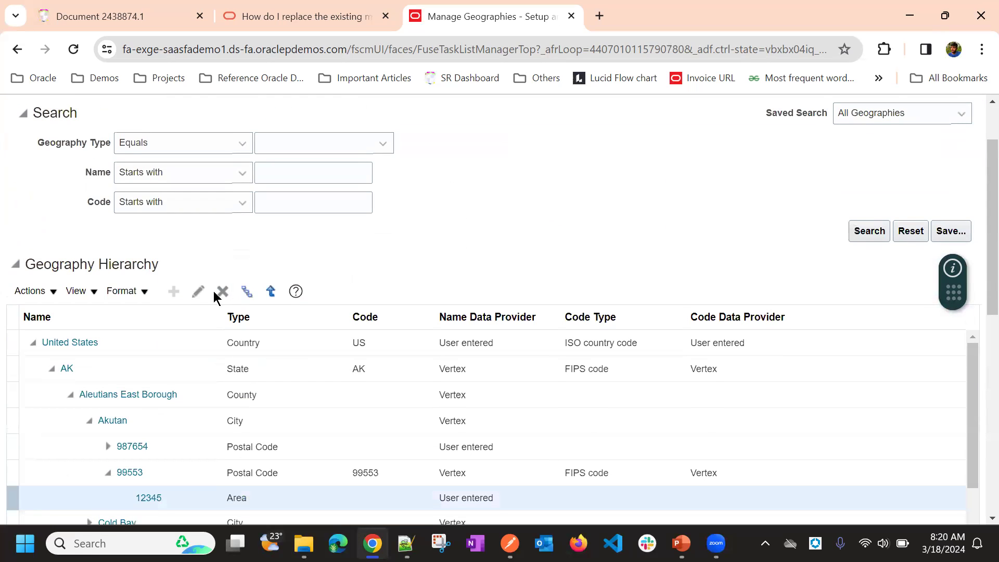
{"action": "scroll", "coordinate": [421, 223], "scroll_direction": "down", "scroll_amount": 1}
{"action": "scroll", "coordinate": [421, 223], "scroll_direction": "down", "scroll_amount": 3}
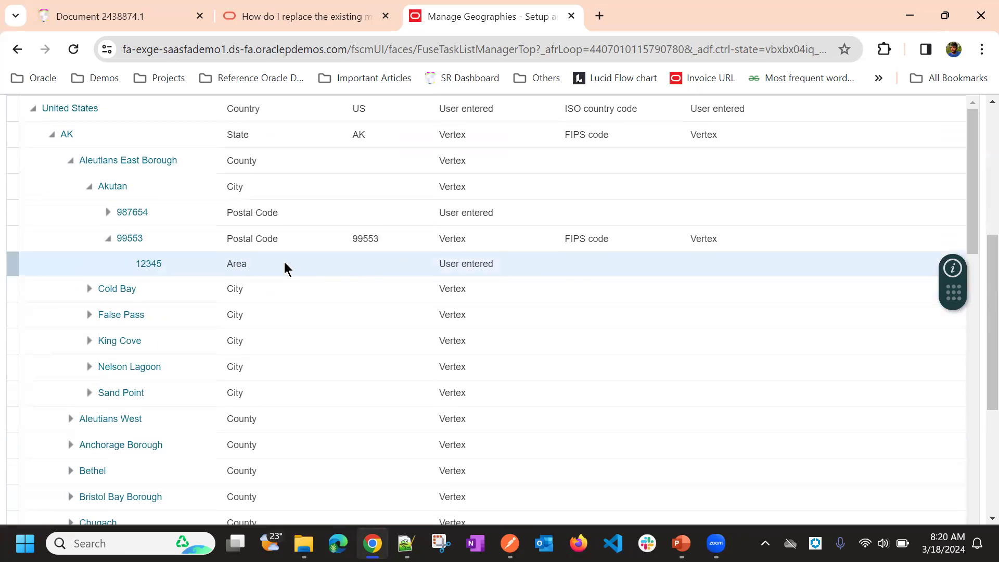
{"action": "scroll", "coordinate": [333, 291], "scroll_direction": "up", "scroll_amount": 1}
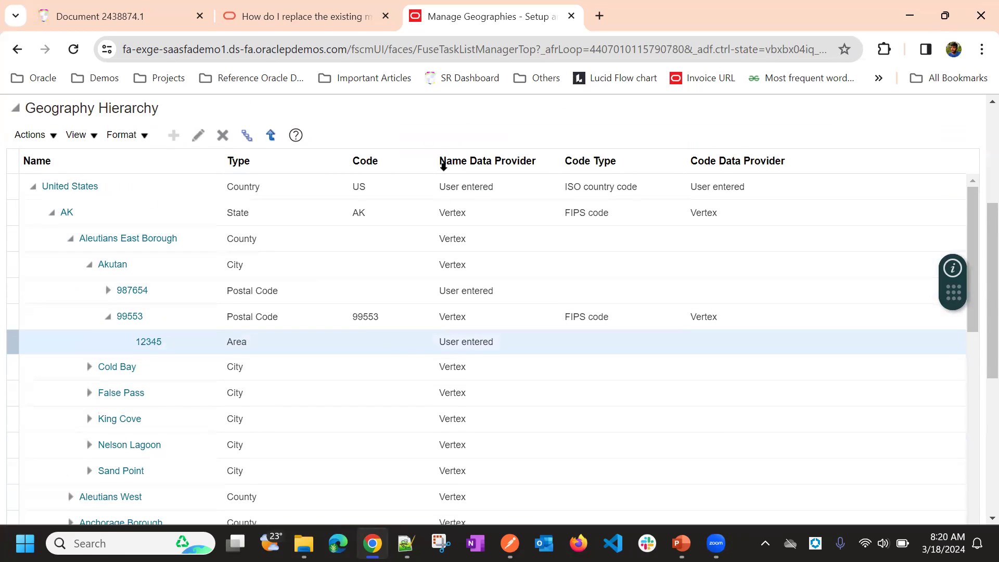
{"action": "scroll", "coordinate": [455, 177], "scroll_direction": "up", "scroll_amount": 3}
{"action": "scroll", "coordinate": [452, 191], "scroll_direction": "down", "scroll_amount": 3}
{"action": "scroll", "coordinate": [647, 123], "scroll_direction": "up", "scroll_amount": 2}
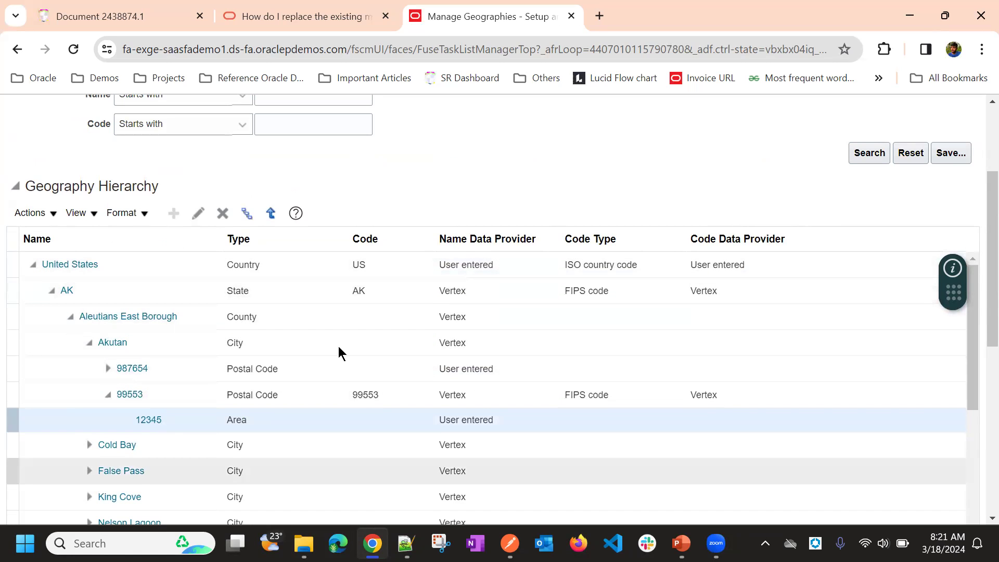
{"action": "scroll", "coordinate": [486, 193], "scroll_direction": "down", "scroll_amount": 5}
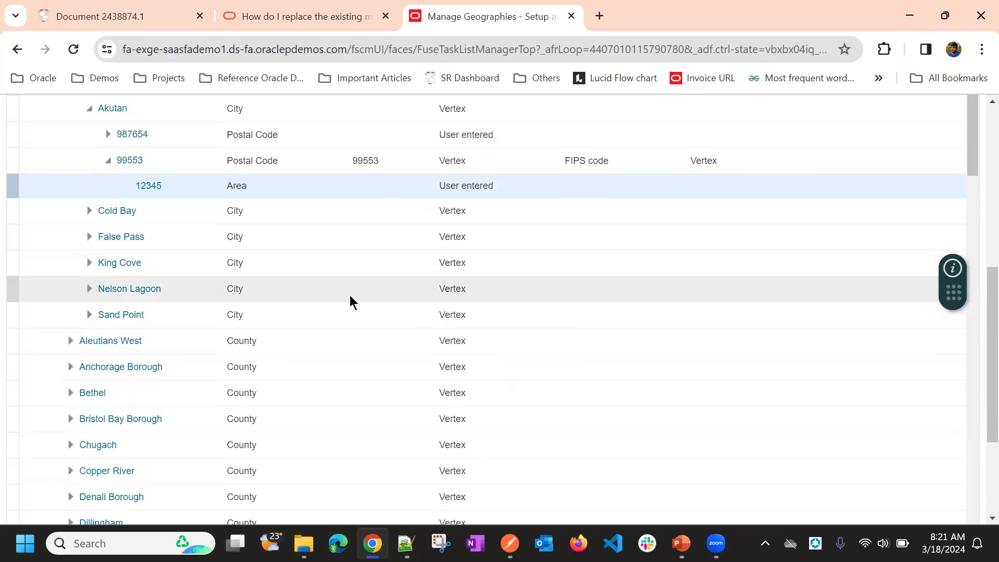
{"action": "scroll", "coordinate": [349, 295], "scroll_direction": "up", "scroll_amount": 3}
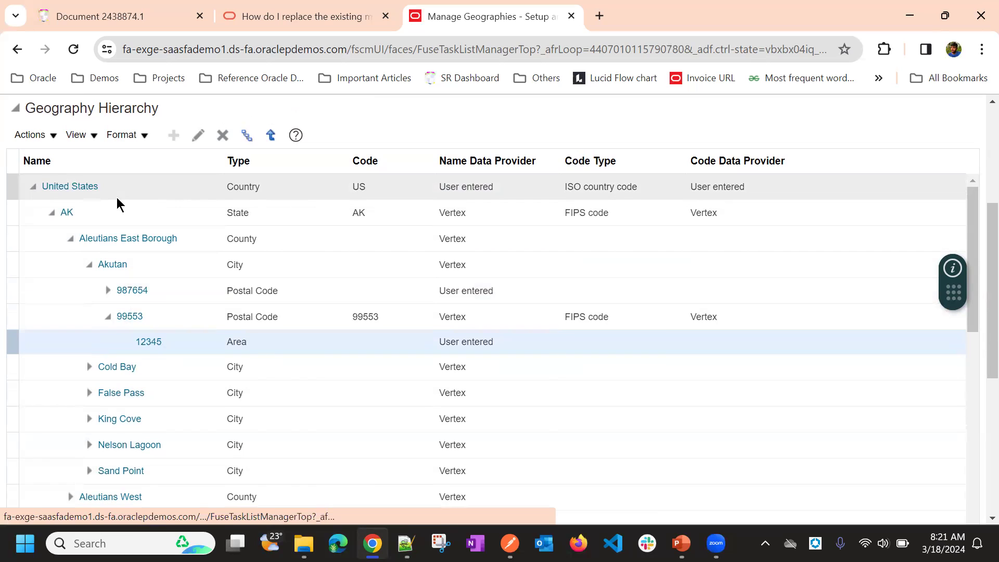
Step: Expand everything below area 12345 and check which actions the hierarchy offers for that area
{"action": "left_click", "coordinate": [243, 139]}
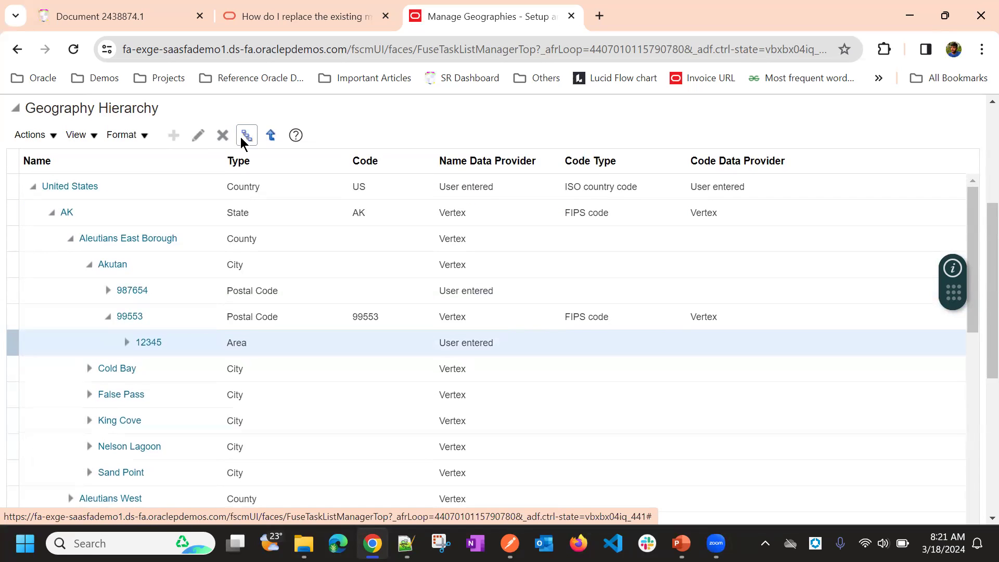
{"action": "scroll", "coordinate": [156, 213], "scroll_direction": "up", "scroll_amount": 3}
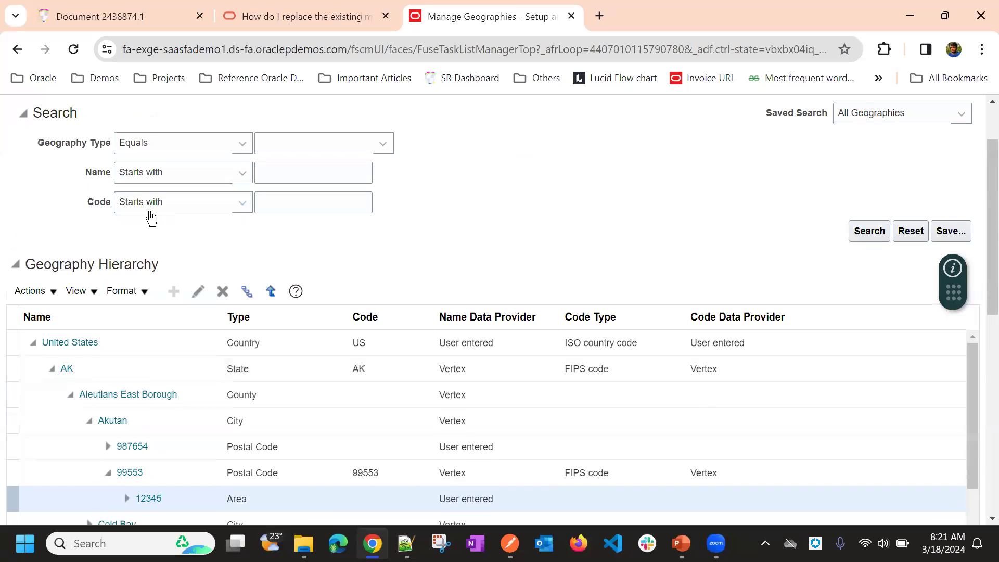
{"action": "left_click", "coordinate": [35, 291]}
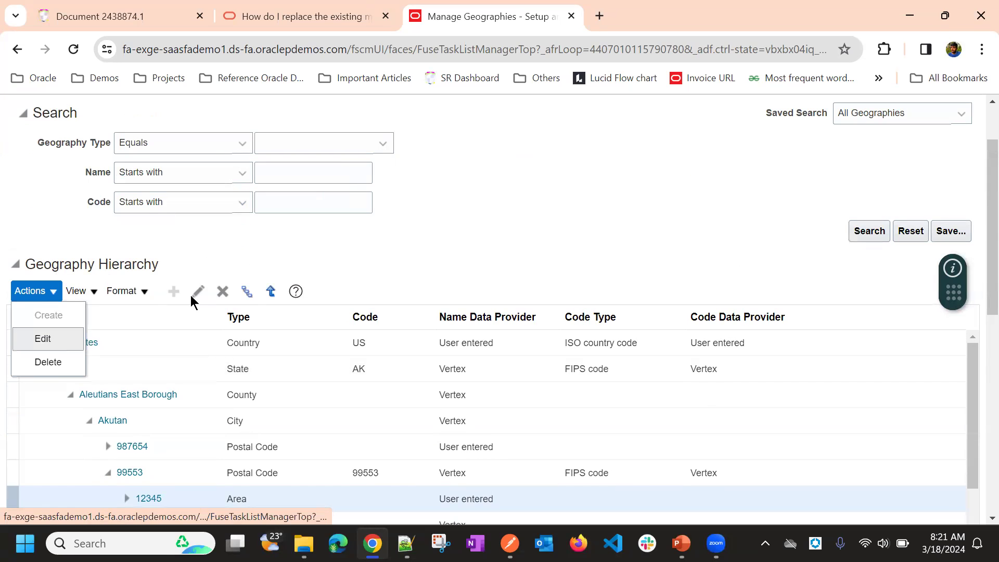
{"action": "scroll", "coordinate": [453, 217], "scroll_direction": "down", "scroll_amount": 3}
{"action": "left_click", "coordinate": [313, 194]}
{"action": "scroll", "coordinate": [316, 199], "scroll_direction": "up", "scroll_amount": 4}
{"action": "scroll", "coordinate": [316, 199], "scroll_direction": "down", "scroll_amount": 5}
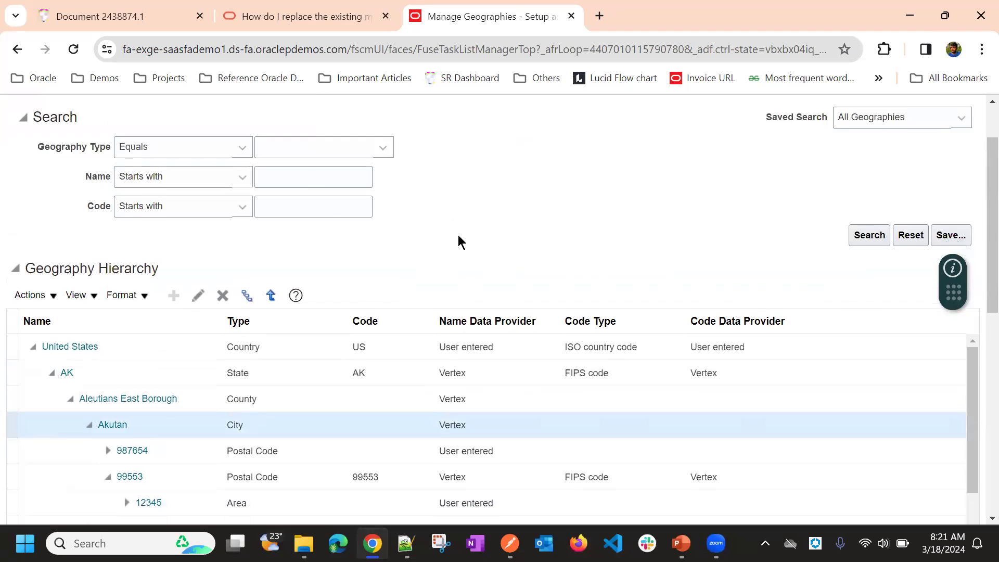
{"action": "left_click", "coordinate": [255, 285]}
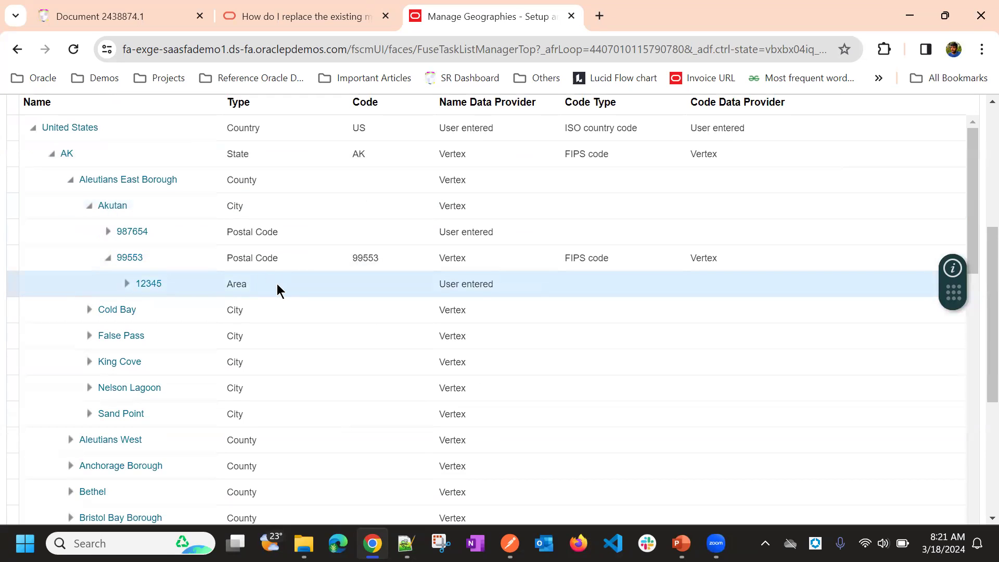
Step: Look over the remaining cities and counties in the United States hierarchy and finish managing the hierarchy
{"action": "scroll", "coordinate": [280, 287], "scroll_direction": "down", "scroll_amount": 3}
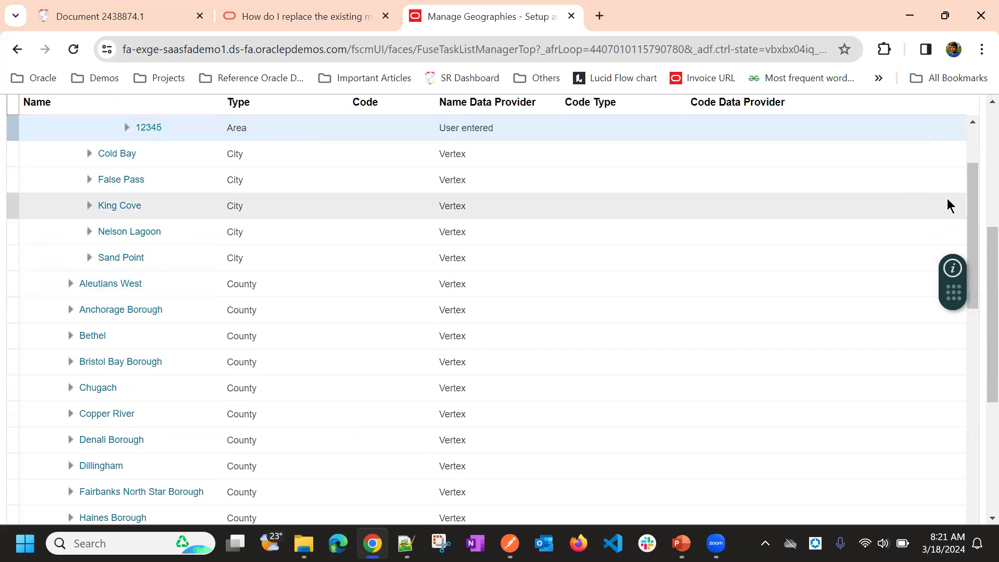
{"action": "scroll", "coordinate": [961, 204], "scroll_direction": "up", "scroll_amount": 10}
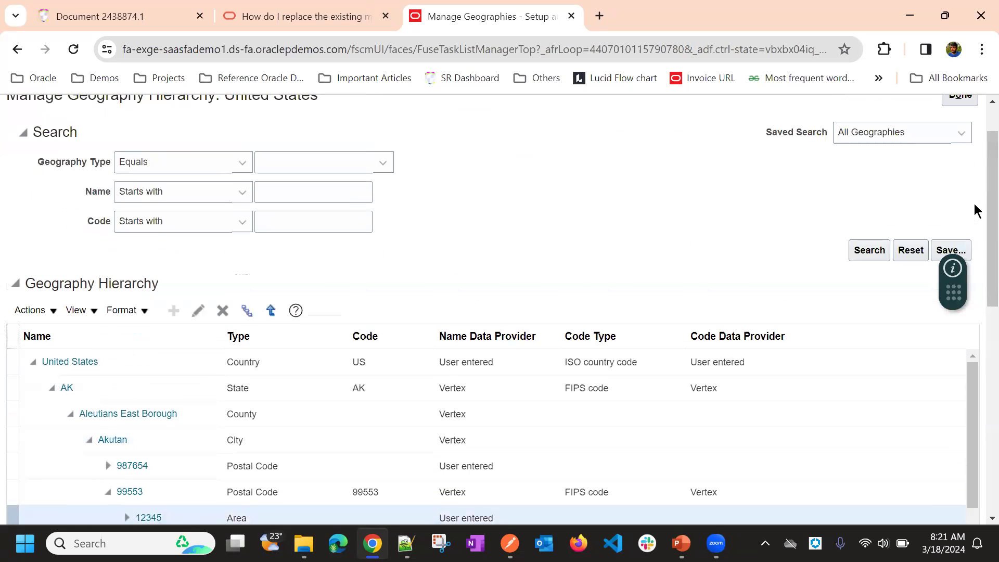
{"action": "scroll", "coordinate": [681, 221], "scroll_direction": "up", "scroll_amount": 2}
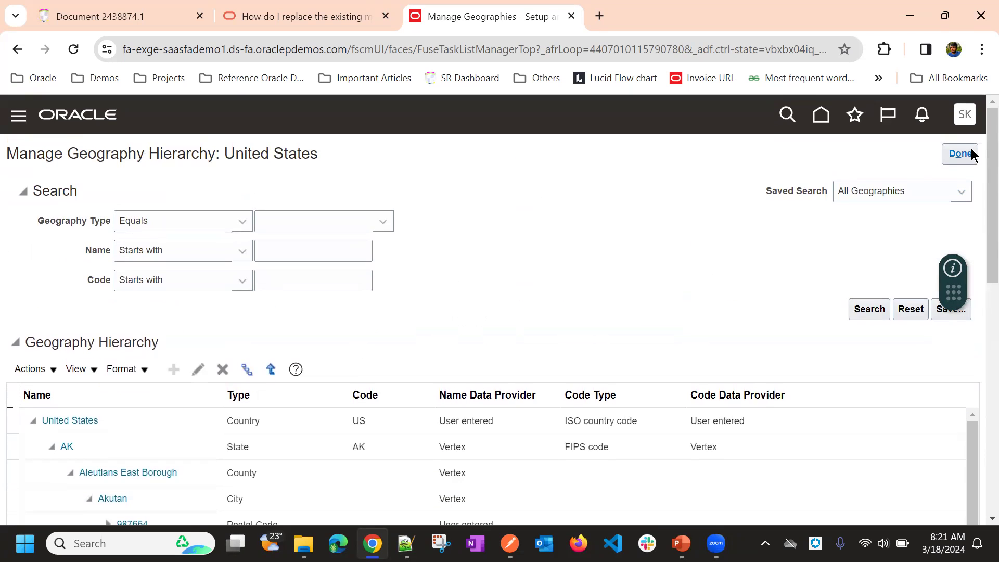
{"action": "scroll", "coordinate": [393, 276], "scroll_direction": "down", "scroll_amount": 3}
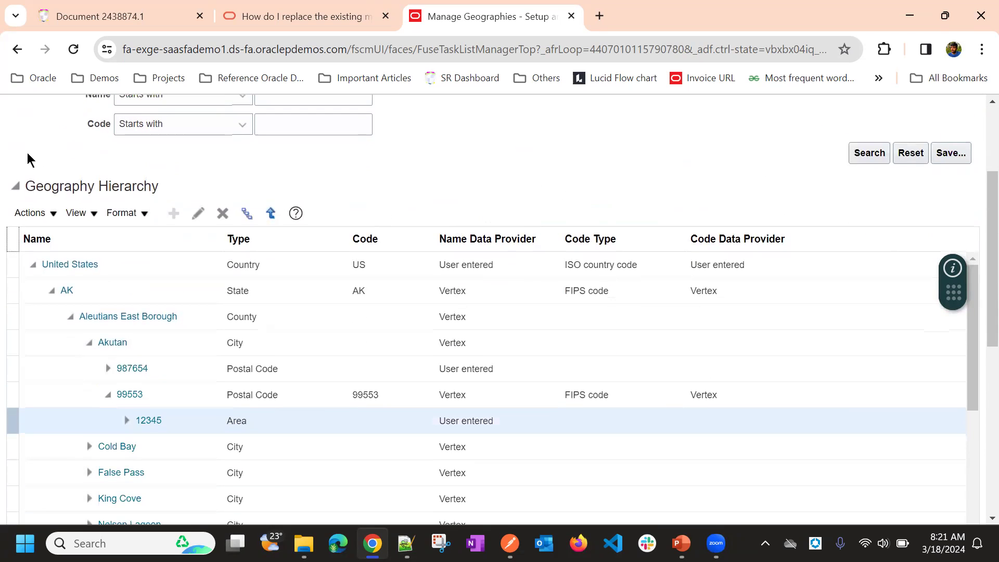
{"action": "scroll", "coordinate": [152, 198], "scroll_direction": "up", "scroll_amount": 3}
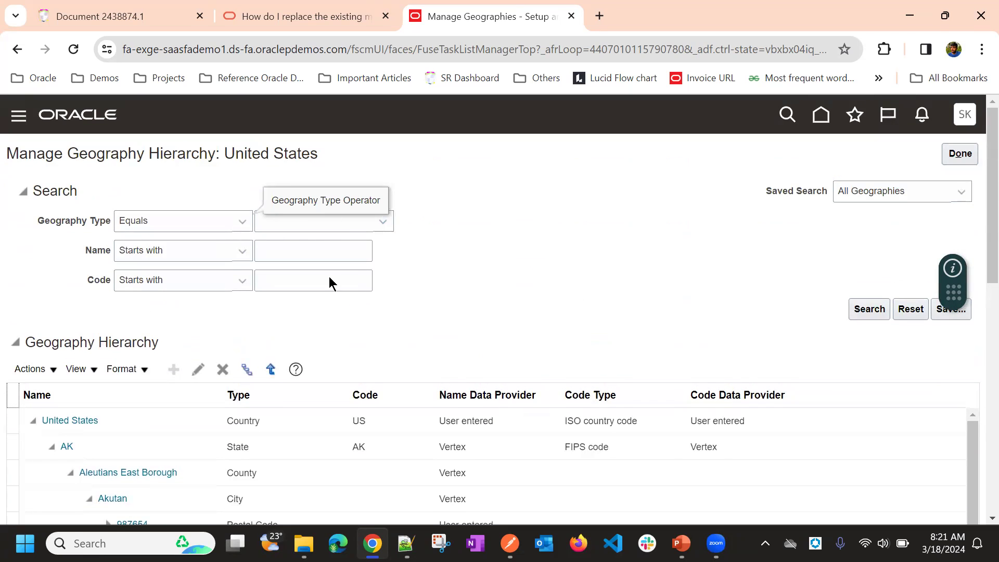
{"action": "scroll", "coordinate": [196, 313], "scroll_direction": "down", "scroll_amount": 3}
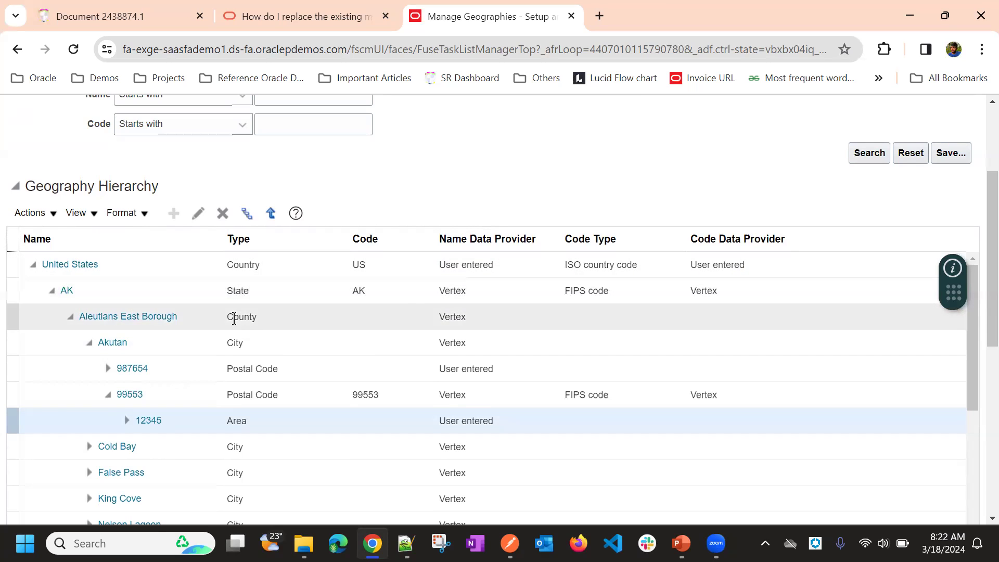
{"action": "scroll", "coordinate": [829, 175], "scroll_direction": "up", "scroll_amount": 3}
{"action": "left_click", "coordinate": [960, 154]}
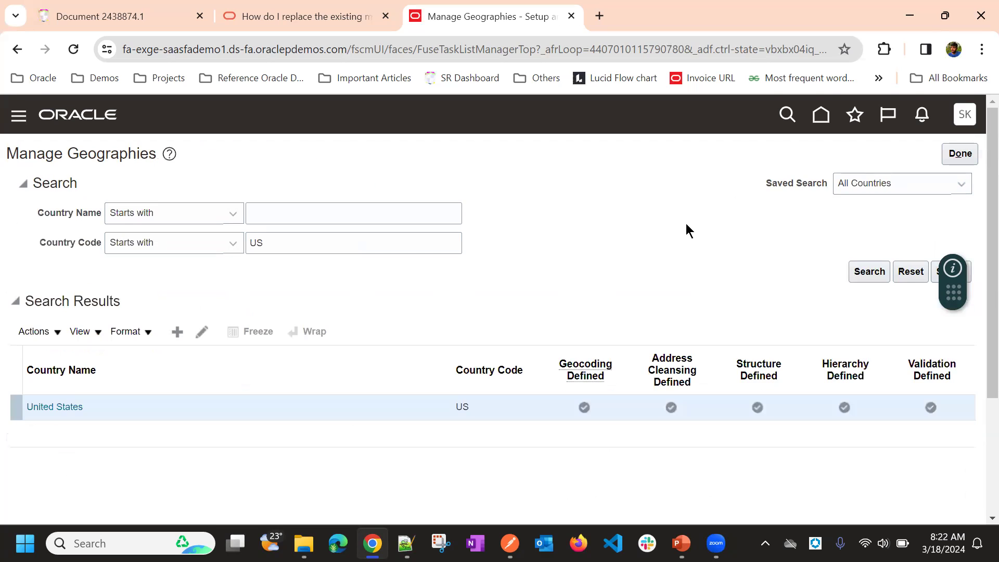
Step: Open the United States geography validation setup and examine its address style formats and the geography mapping and validation settings
{"action": "scroll", "coordinate": [668, 237], "scroll_direction": "down", "scroll_amount": 3}
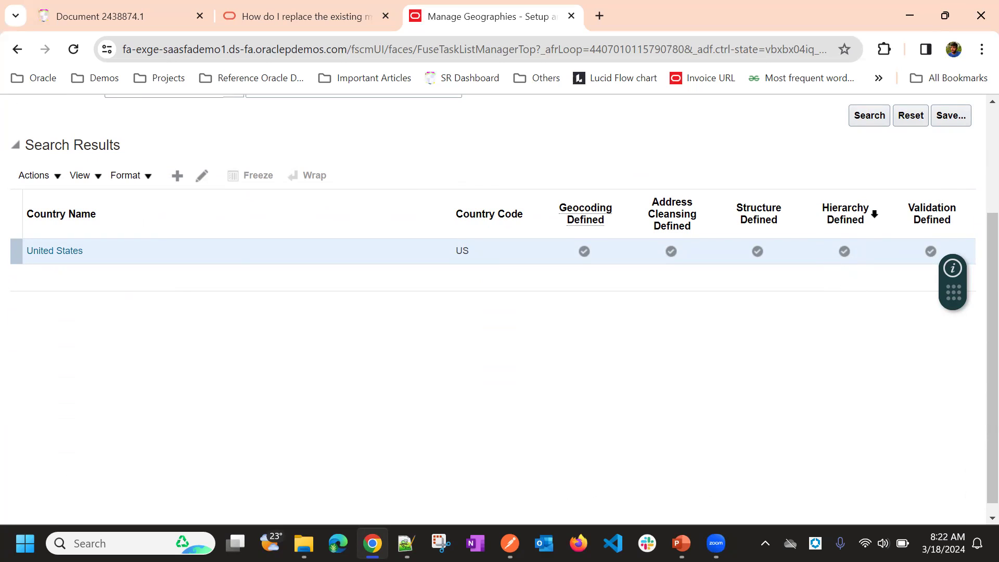
{"action": "left_click", "coordinate": [931, 251]}
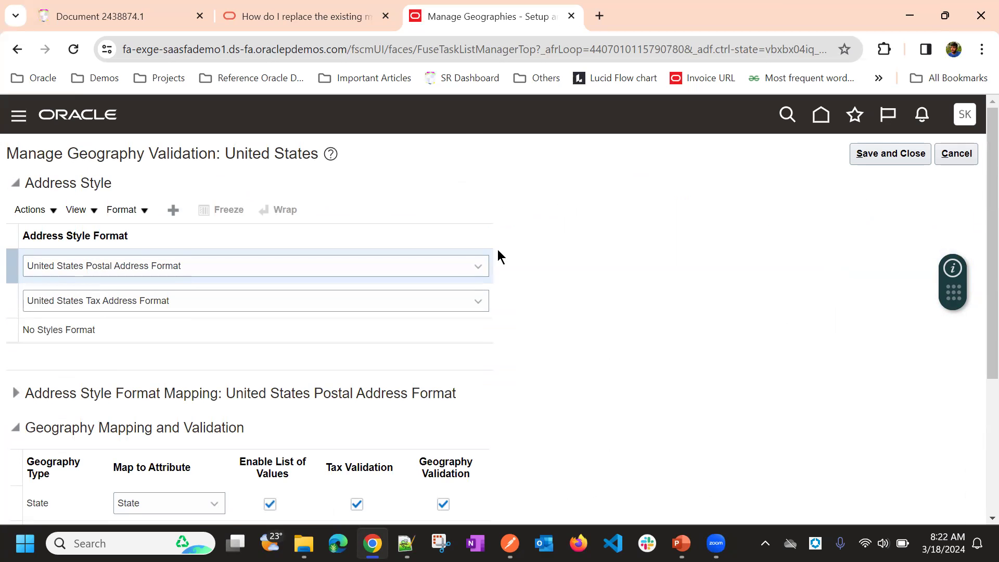
{"action": "scroll", "coordinate": [560, 228], "scroll_direction": "down", "scroll_amount": 3}
{"action": "scroll", "coordinate": [561, 228], "scroll_direction": "up", "scroll_amount": 3}
{"action": "left_click_drag", "start_coordinate": [24, 187], "coordinate": [142, 186]}
{"action": "left_click", "coordinate": [543, 197]}
{"action": "scroll", "coordinate": [543, 198], "scroll_direction": "down", "scroll_amount": 4}
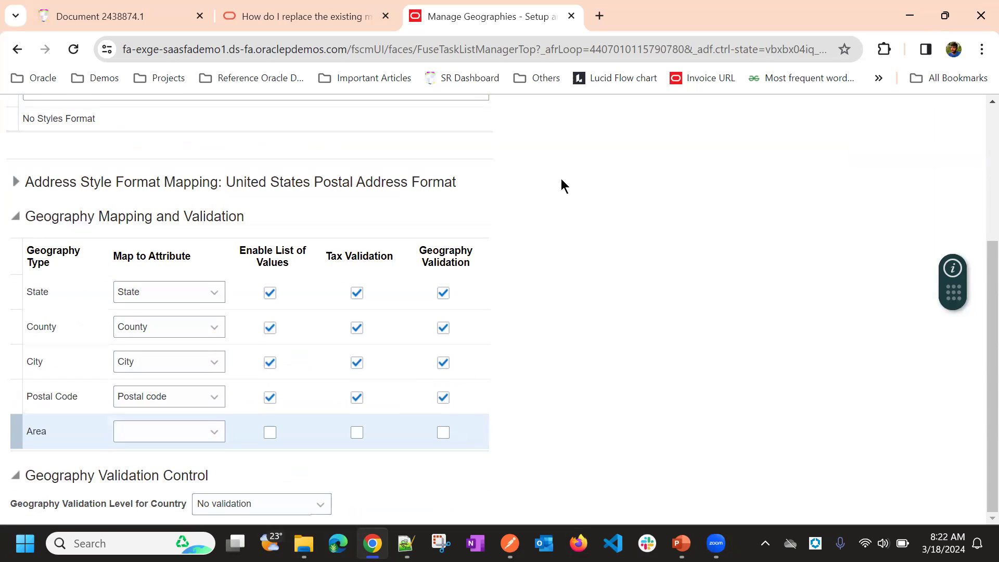
{"action": "scroll", "coordinate": [560, 182], "scroll_direction": "up", "scroll_amount": 4}
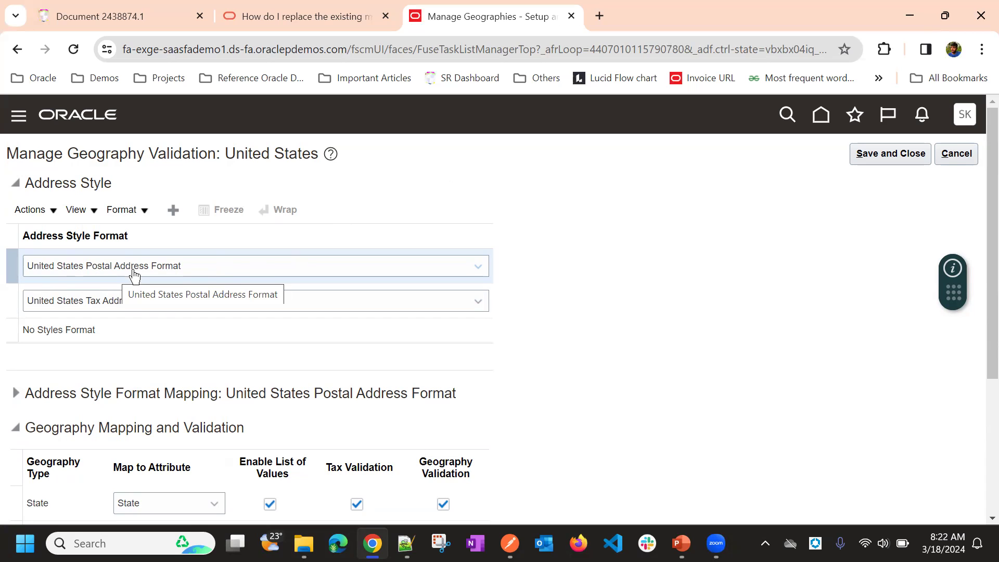
{"action": "scroll", "coordinate": [528, 172], "scroll_direction": "down", "scroll_amount": 3}
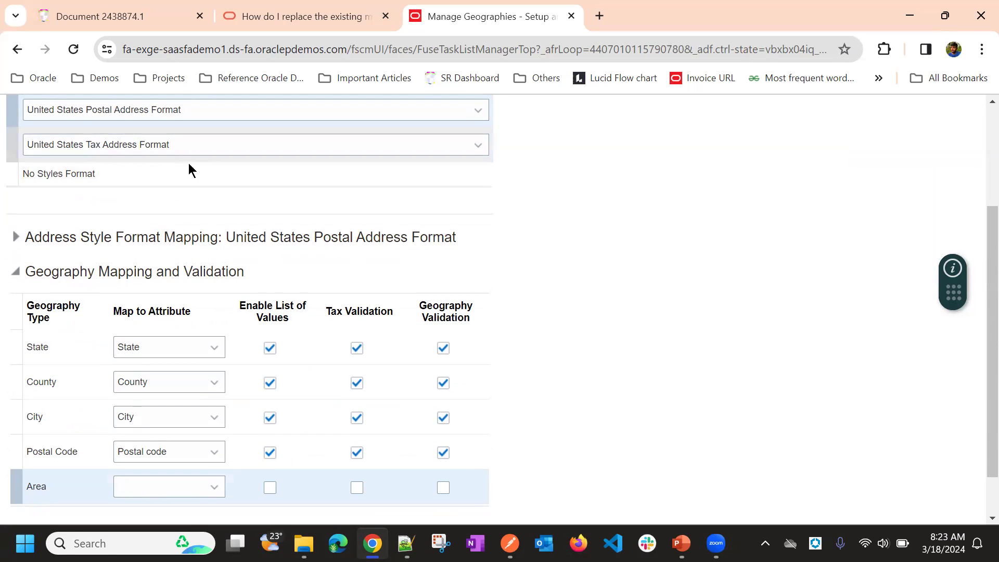
Step: Expand the address style format mapping for the United States Postal Address Format and examine how its prompts map to attributes
{"action": "scroll", "coordinate": [564, 180], "scroll_direction": "up", "scroll_amount": 2}
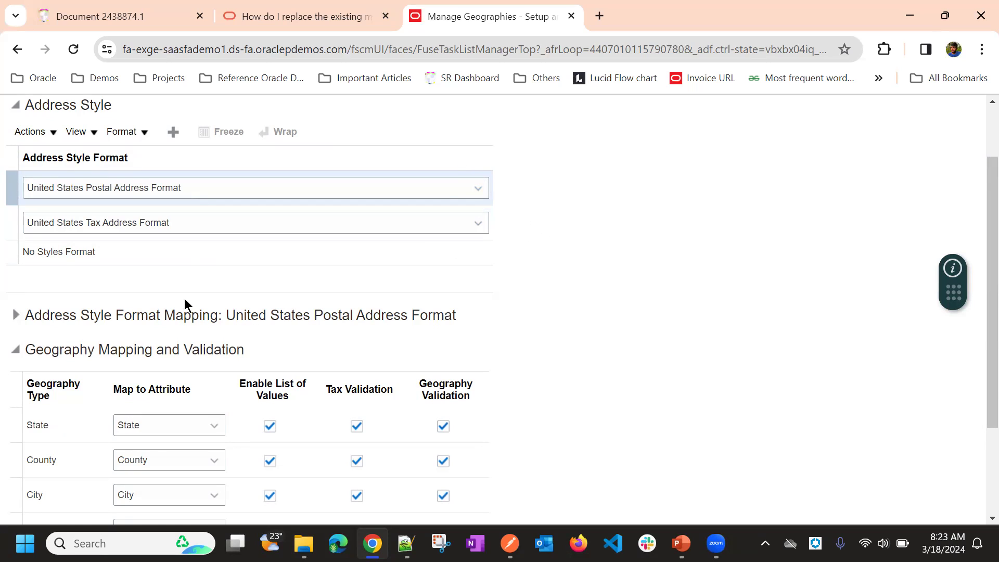
{"action": "left_click", "coordinate": [16, 315]}
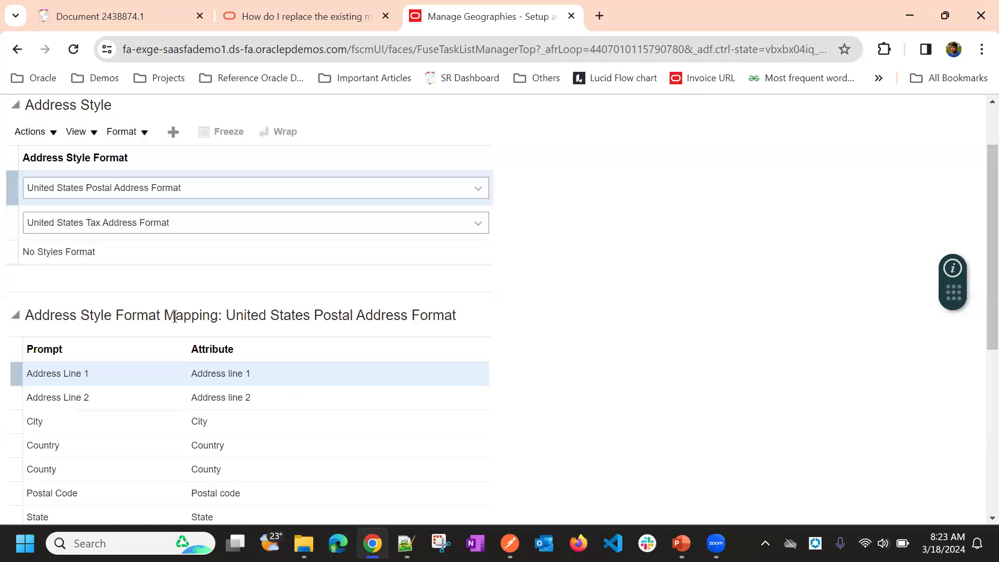
{"action": "scroll", "coordinate": [208, 307], "scroll_direction": "down", "scroll_amount": 2}
{"action": "scroll", "coordinate": [312, 236], "scroll_direction": "down", "scroll_amount": 2}
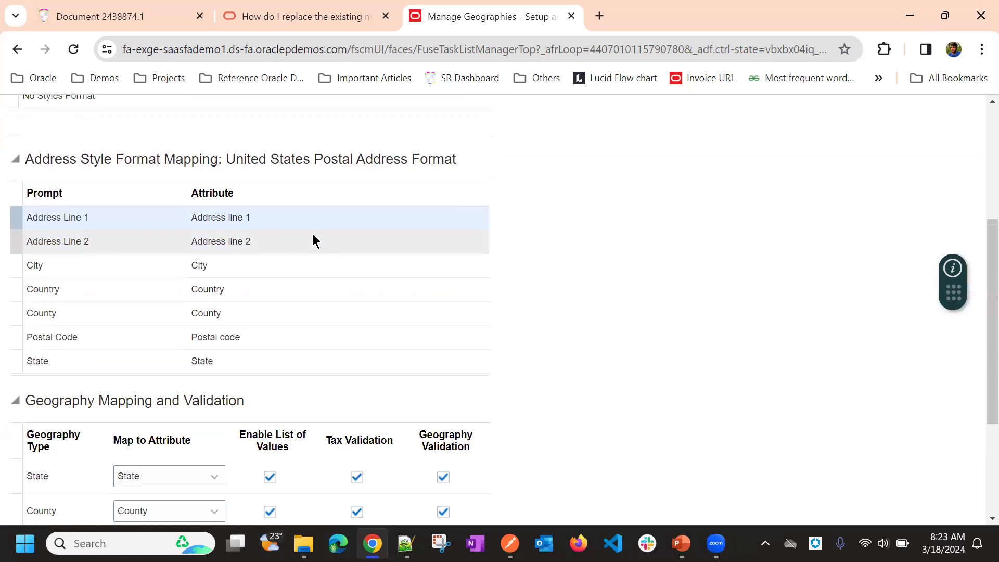
{"action": "scroll", "coordinate": [312, 237], "scroll_direction": "up", "scroll_amount": 2}
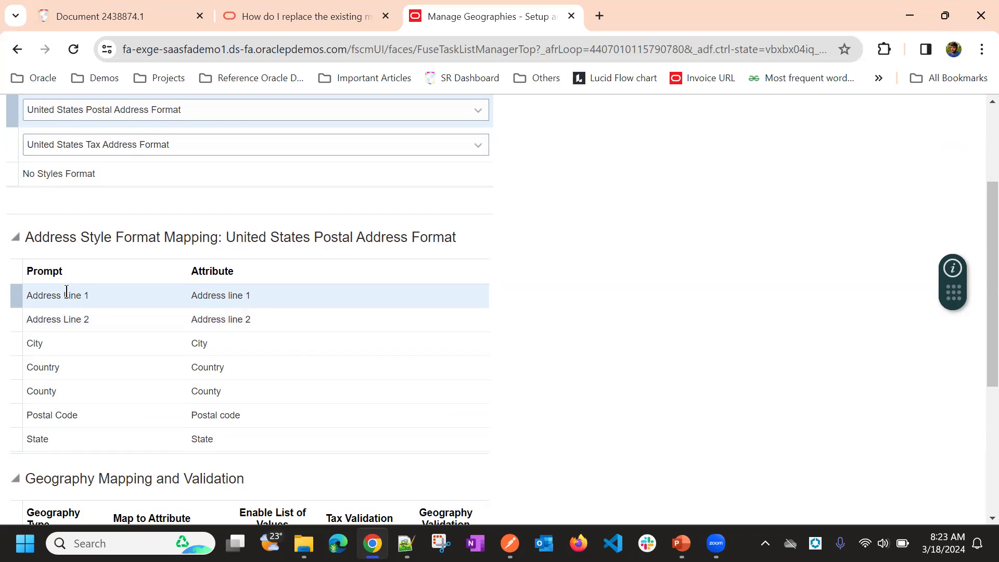
{"action": "triple_click", "coordinate": [47, 291]}
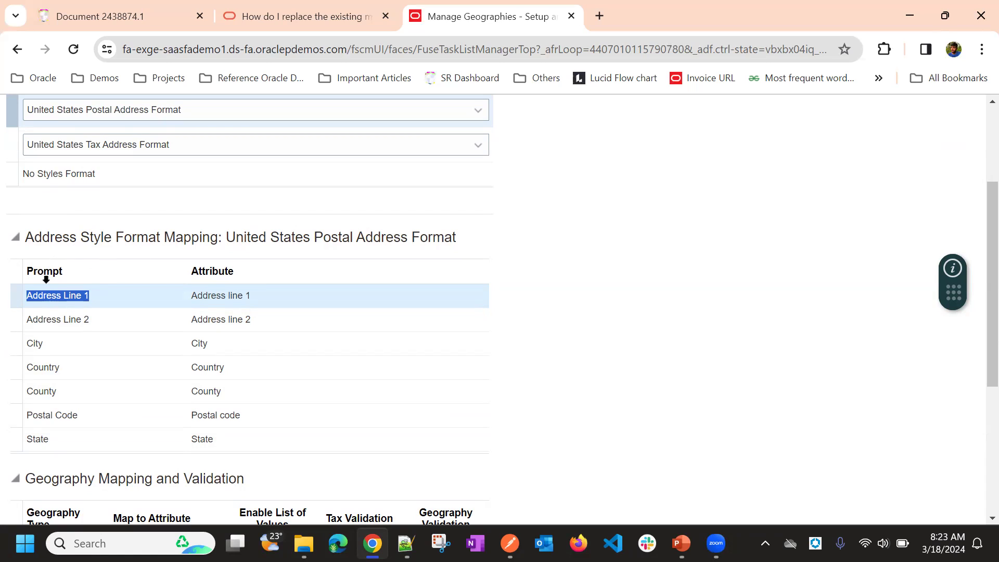
{"action": "triple_click", "coordinate": [76, 301]}
{"action": "left_click", "coordinate": [220, 300]}
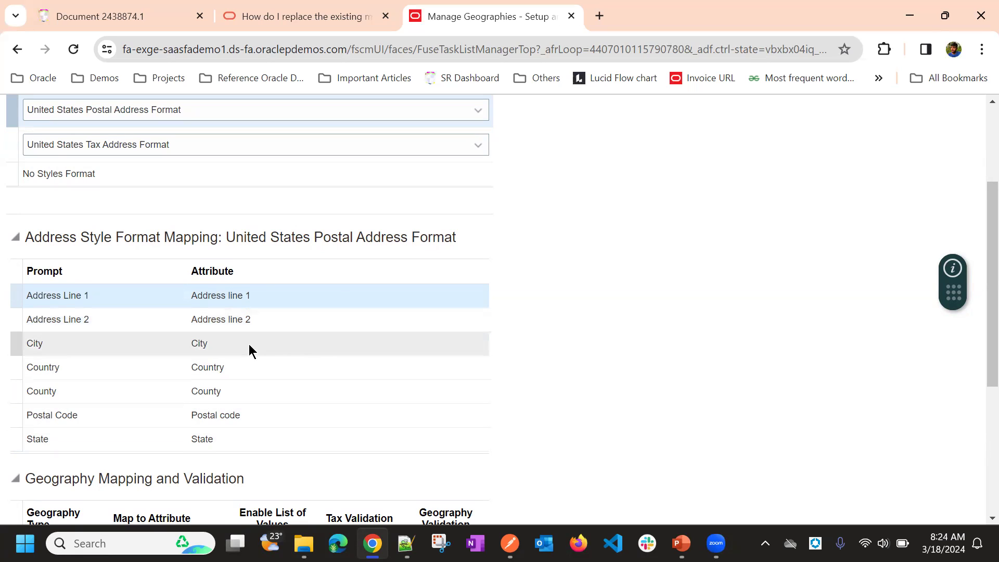
{"action": "scroll", "coordinate": [572, 250], "scroll_direction": "down", "scroll_amount": 3}
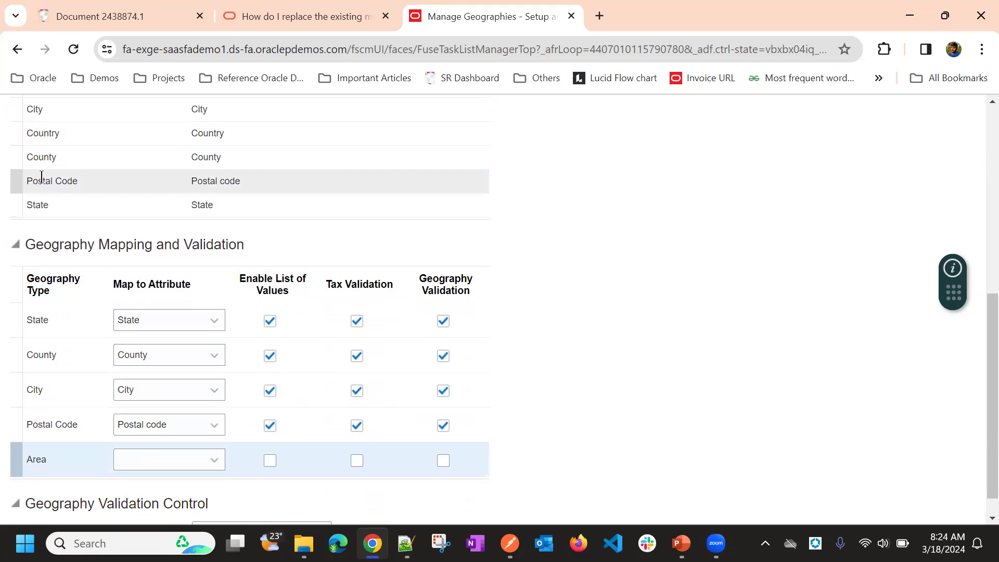
{"action": "left_click", "coordinate": [193, 174]}
{"action": "scroll", "coordinate": [465, 177], "scroll_direction": "up", "scroll_amount": 3}
{"action": "scroll", "coordinate": [466, 180], "scroll_direction": "down", "scroll_amount": 4}
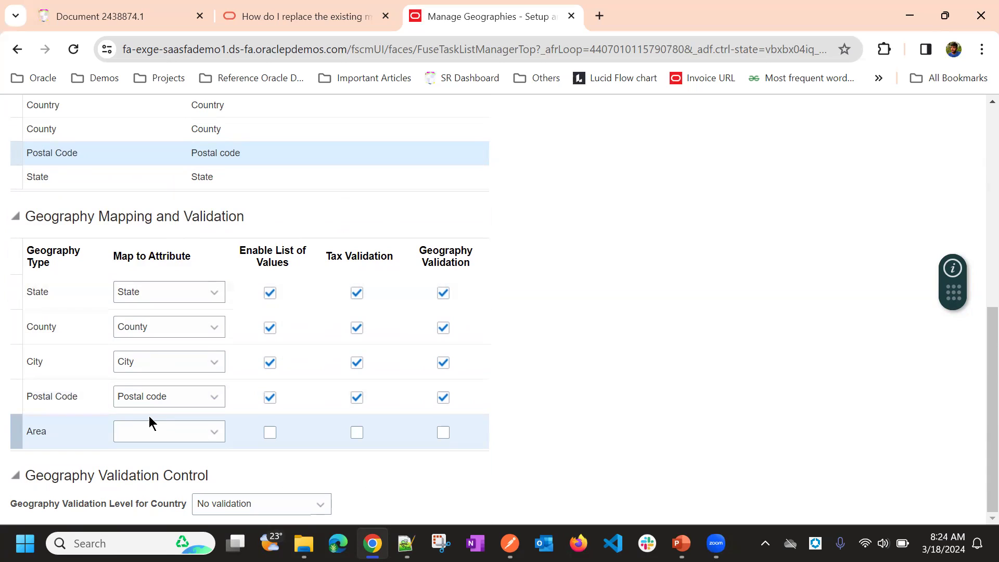
Step: Map the Area geography type to Additional address attribute 1 in the geography mapping and validation settings
{"action": "left_click", "coordinate": [165, 436]}
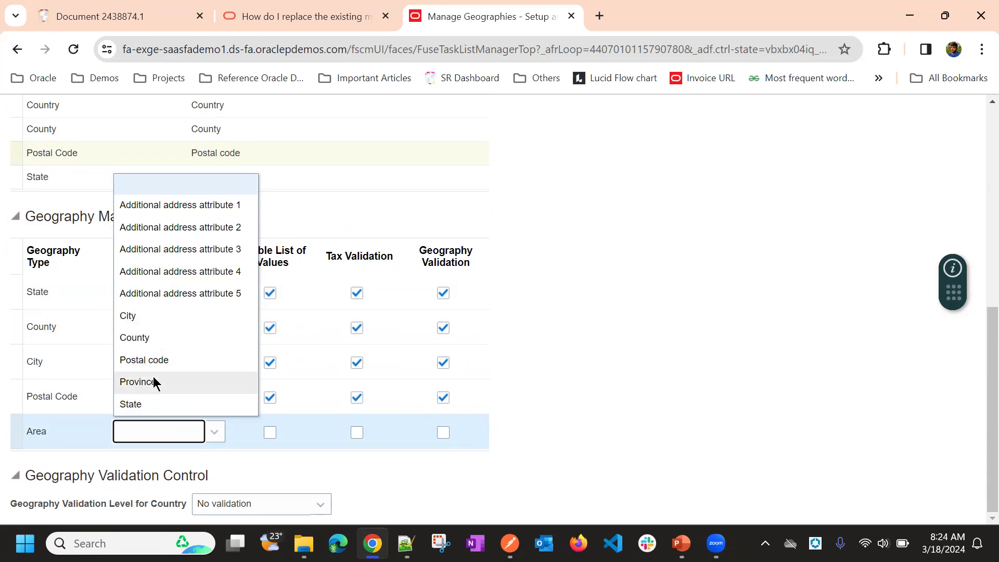
{"action": "scroll", "coordinate": [152, 343], "scroll_direction": "up", "scroll_amount": 1}
{"action": "left_click", "coordinate": [189, 283]}
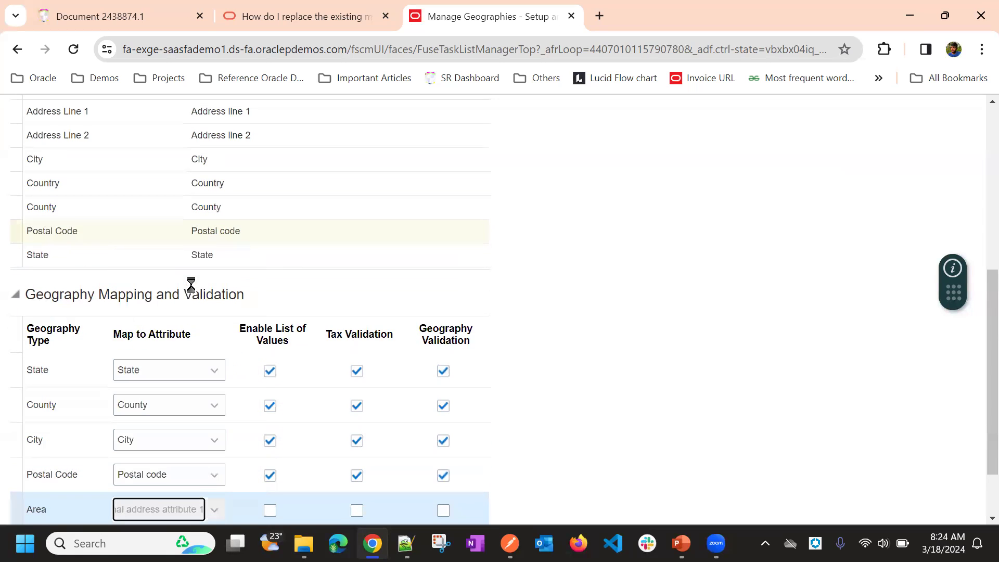
{"action": "scroll", "coordinate": [520, 260], "scroll_direction": "down", "scroll_amount": 1}
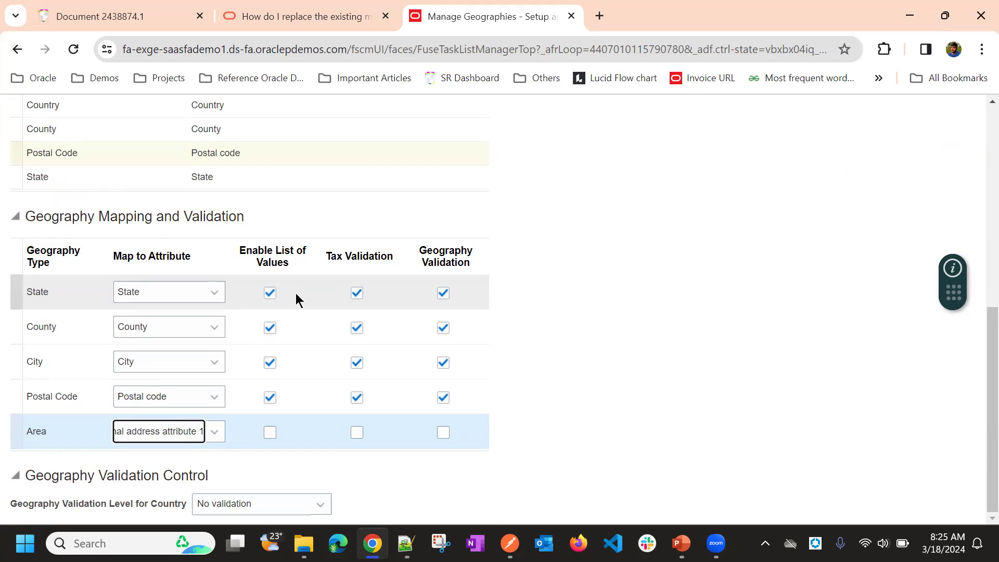
Step: Disable the list of values for the State geography type and re-enable it
{"action": "left_click", "coordinate": [269, 294]}
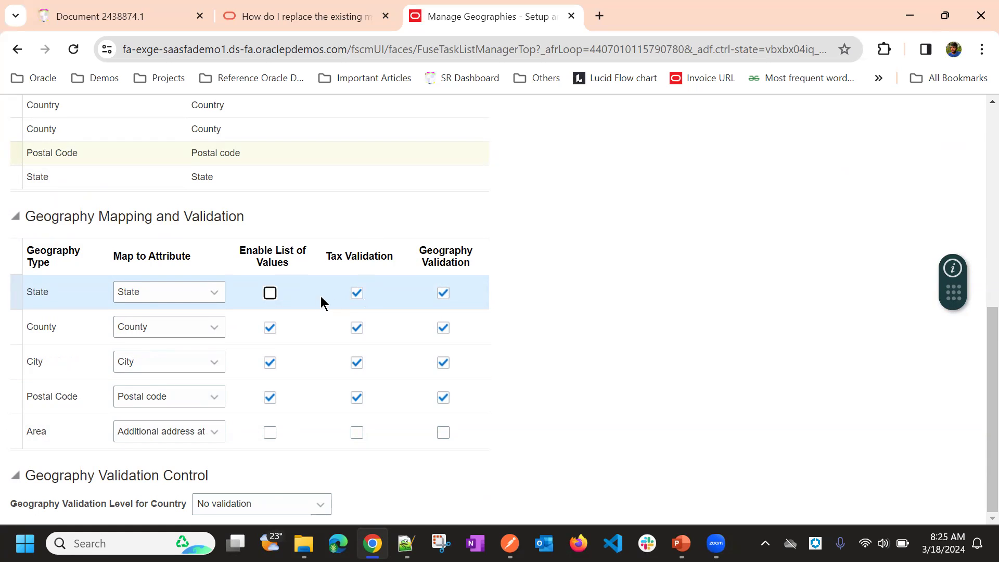
{"action": "scroll", "coordinate": [408, 224], "scroll_direction": "up", "scroll_amount": 5}
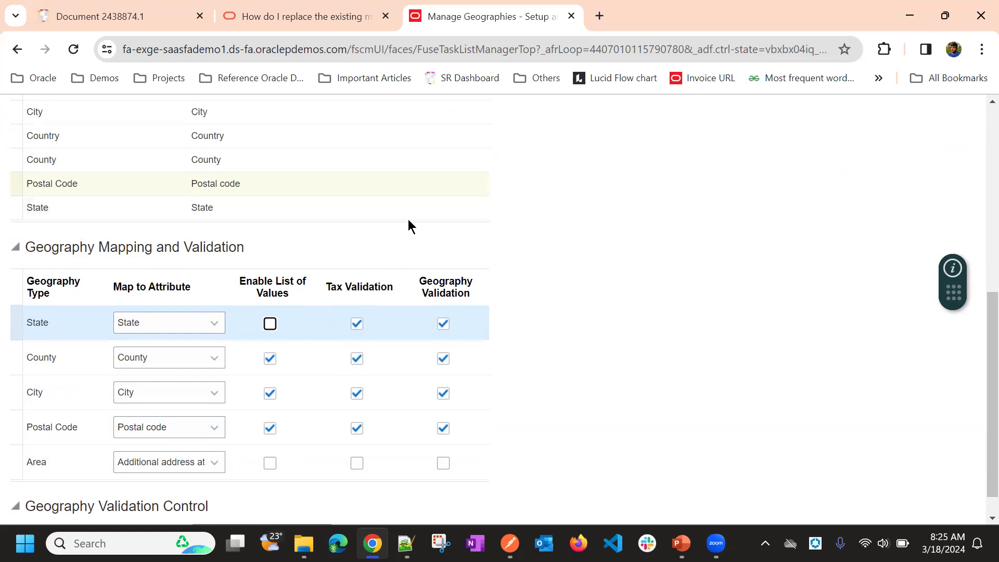
{"action": "scroll", "coordinate": [470, 202], "scroll_direction": "down", "scroll_amount": 5}
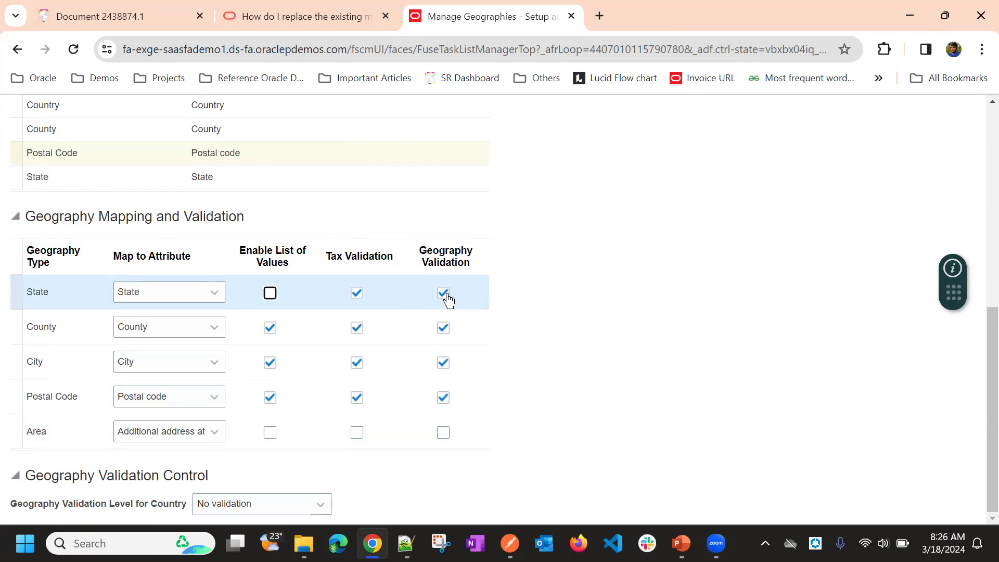
{"action": "left_click", "coordinate": [269, 294]}
Step: Enable tax validation and geography validation for the Area geography type
{"action": "left_click", "coordinate": [357, 433]}
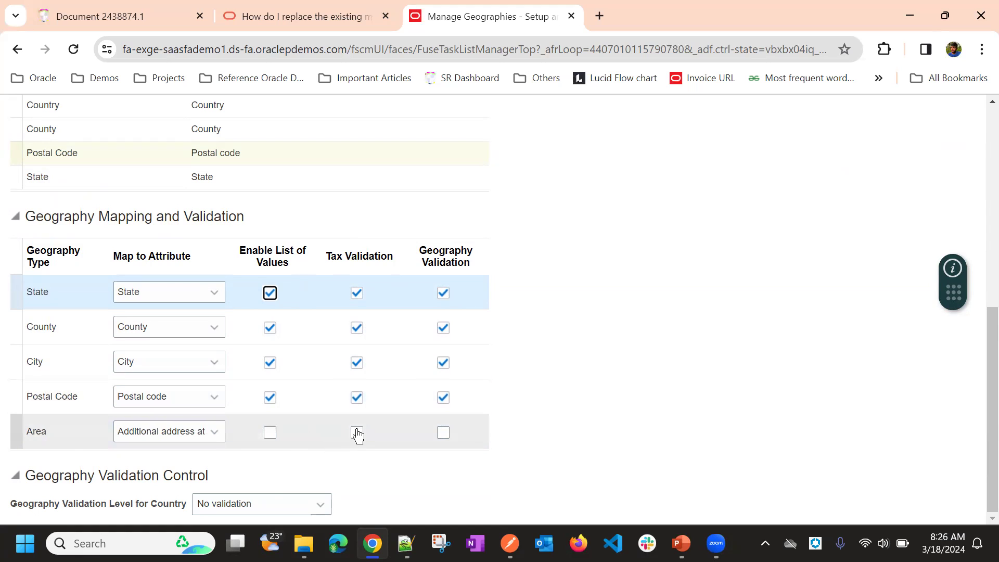
{"action": "left_click", "coordinate": [443, 433]}
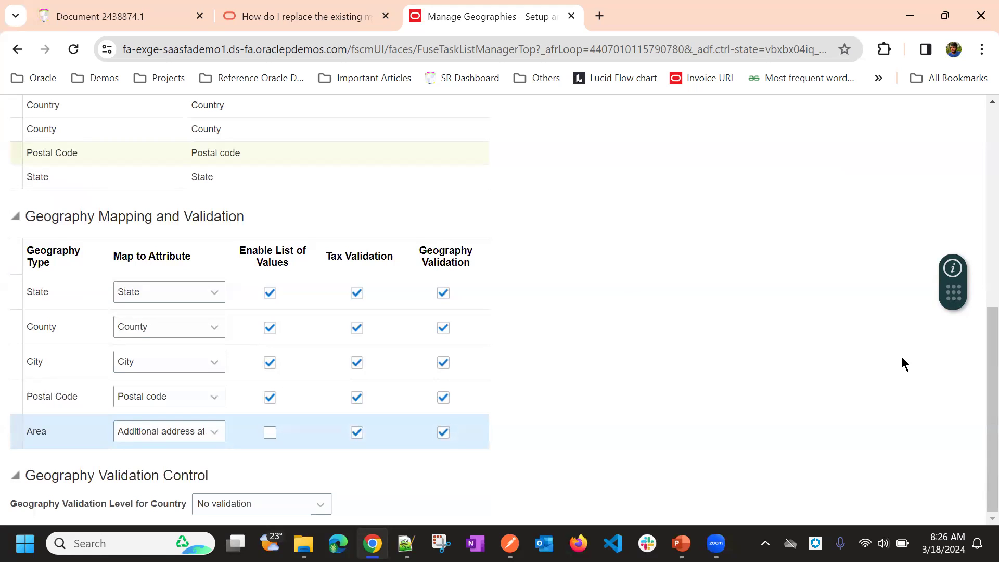
{"action": "left_click", "coordinate": [661, 299]}
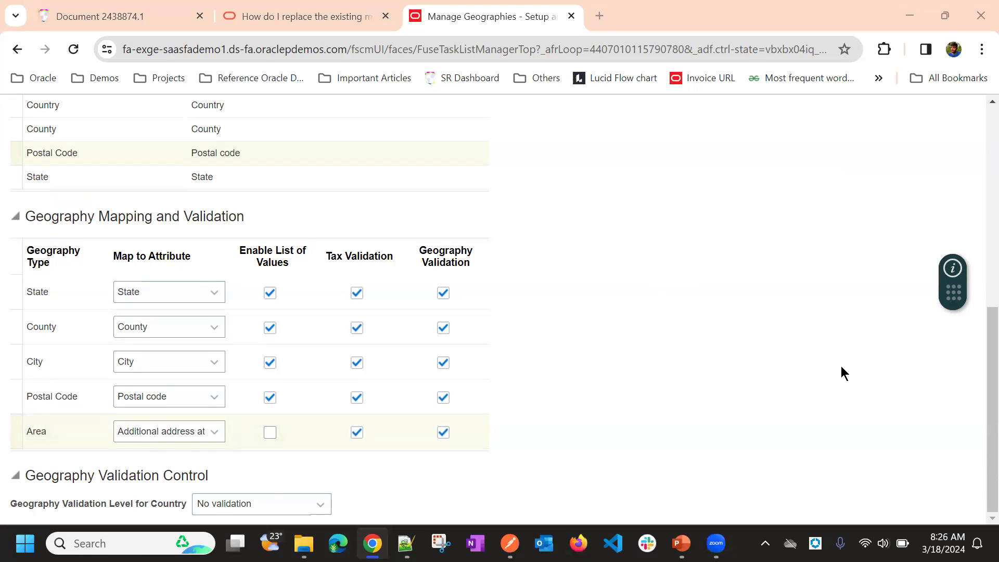
{"action": "left_click", "coordinate": [599, 436]}
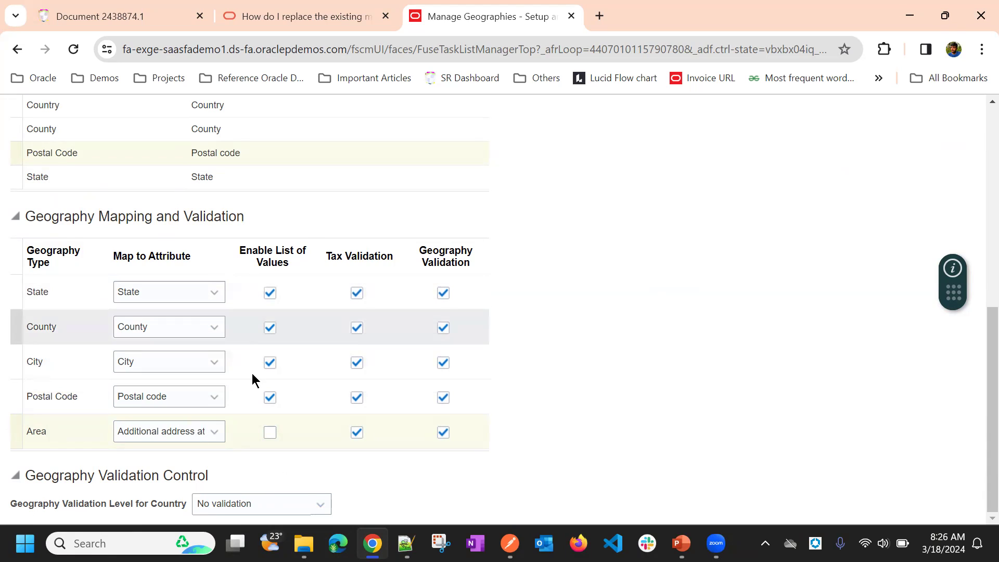
Step: Set the geography validation level for the country to Error and return it to No validation
{"action": "left_click", "coordinate": [224, 503]}
{"action": "left_click", "coordinate": [424, 473]}
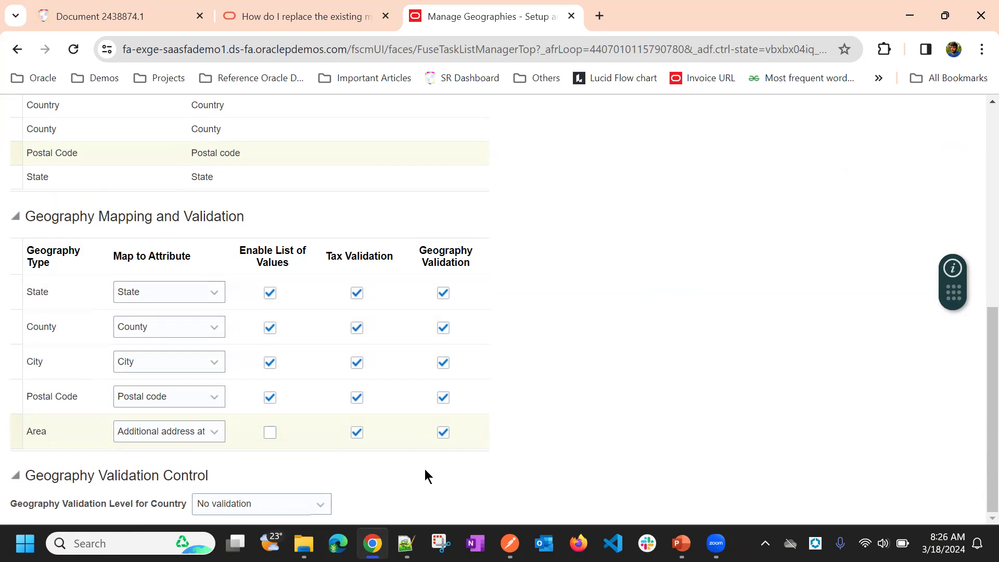
{"action": "left_click", "coordinate": [277, 501]}
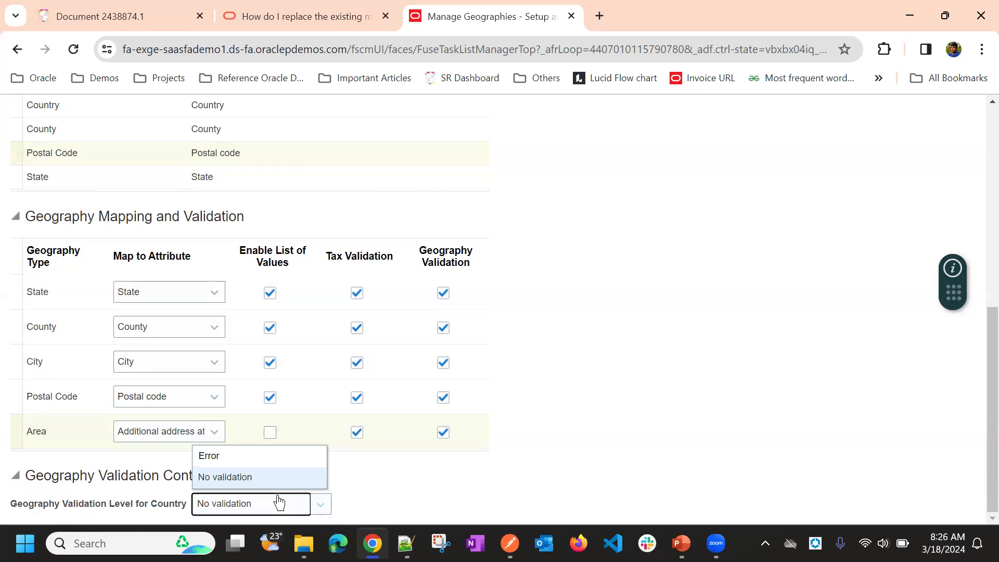
{"action": "left_click", "coordinate": [271, 457]}
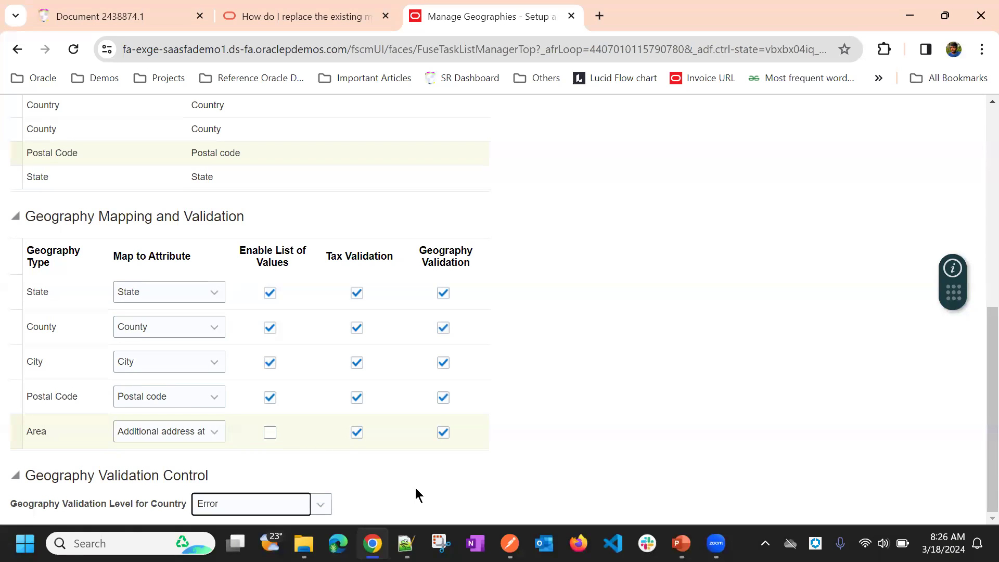
{"action": "left_click", "coordinate": [233, 508]}
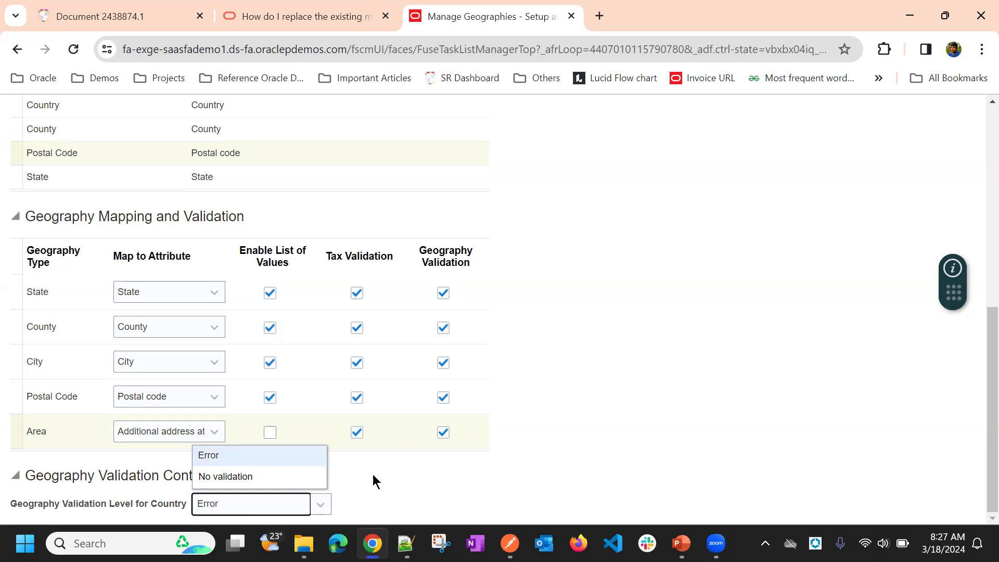
{"action": "left_click", "coordinate": [404, 474]}
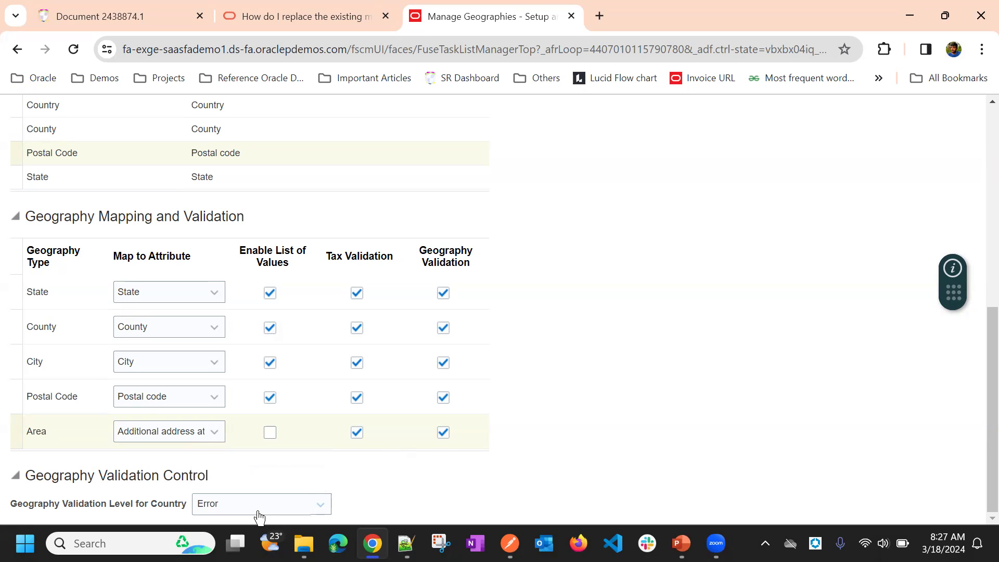
{"action": "left_click", "coordinate": [239, 503]}
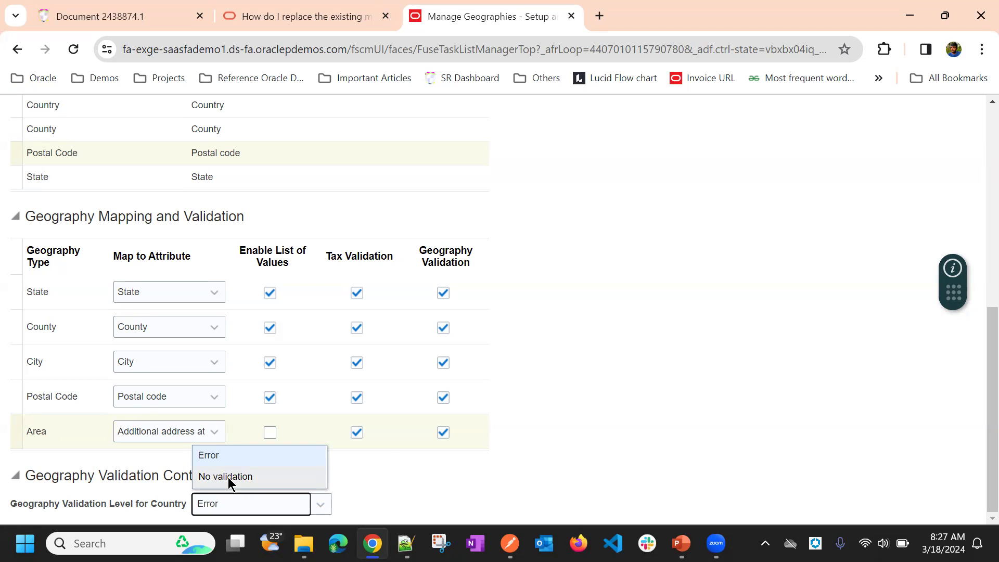
{"action": "left_click", "coordinate": [230, 477]}
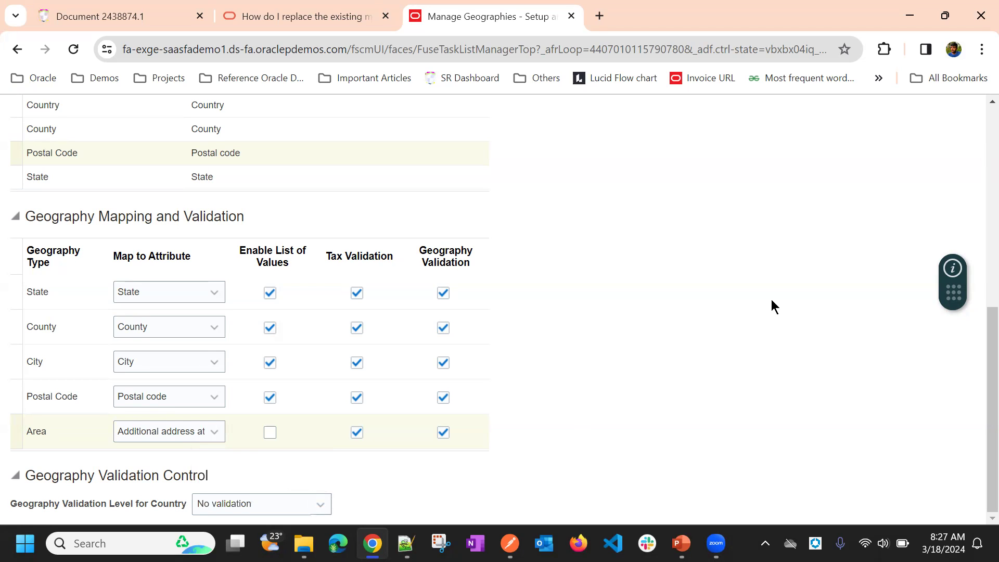
Step: Save and close the United States geography validation setup
{"action": "scroll", "coordinate": [781, 291], "scroll_direction": "up", "scroll_amount": 7}
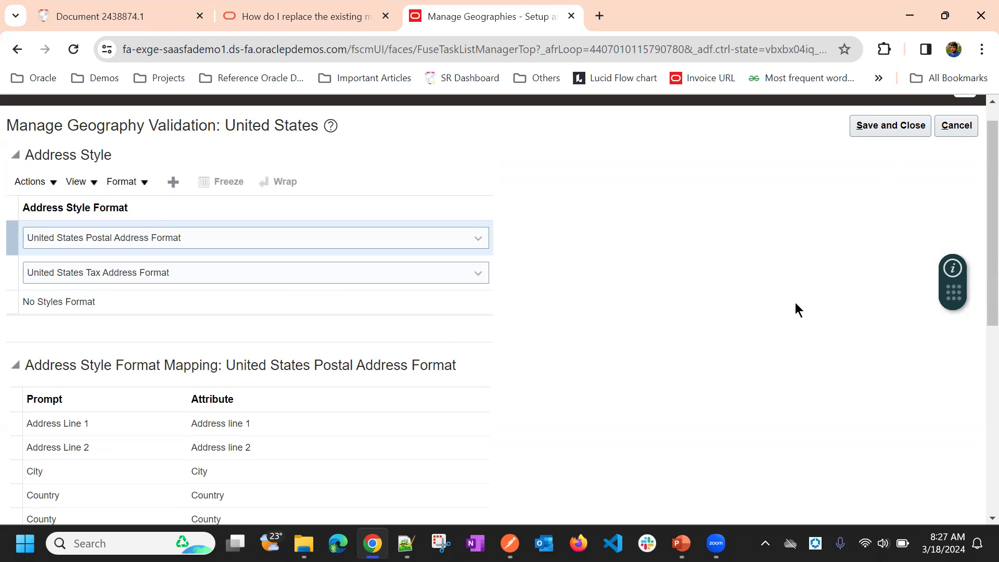
{"action": "left_click", "coordinate": [867, 135]}
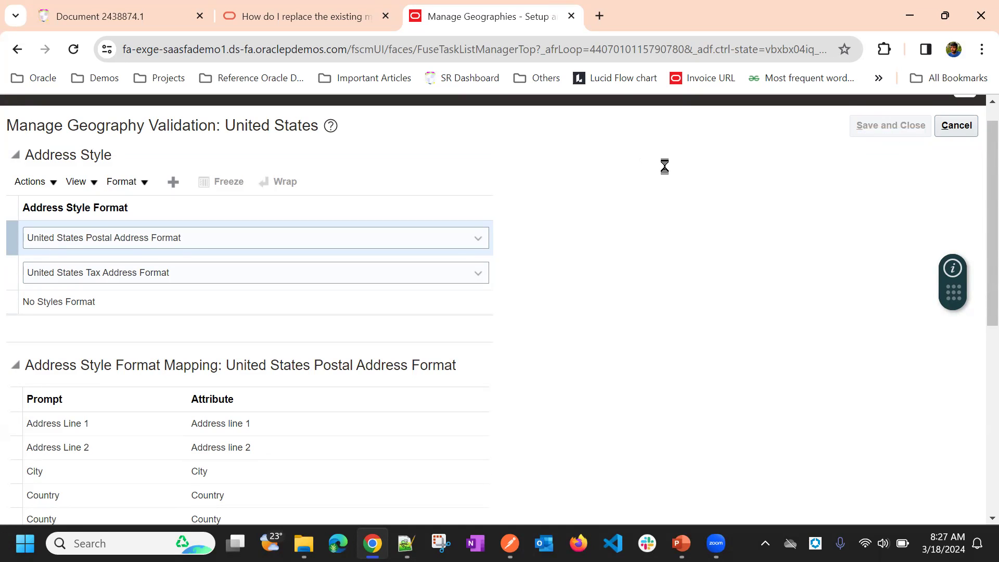
{"action": "scroll", "coordinate": [702, 163], "scroll_direction": "down", "scroll_amount": 8}
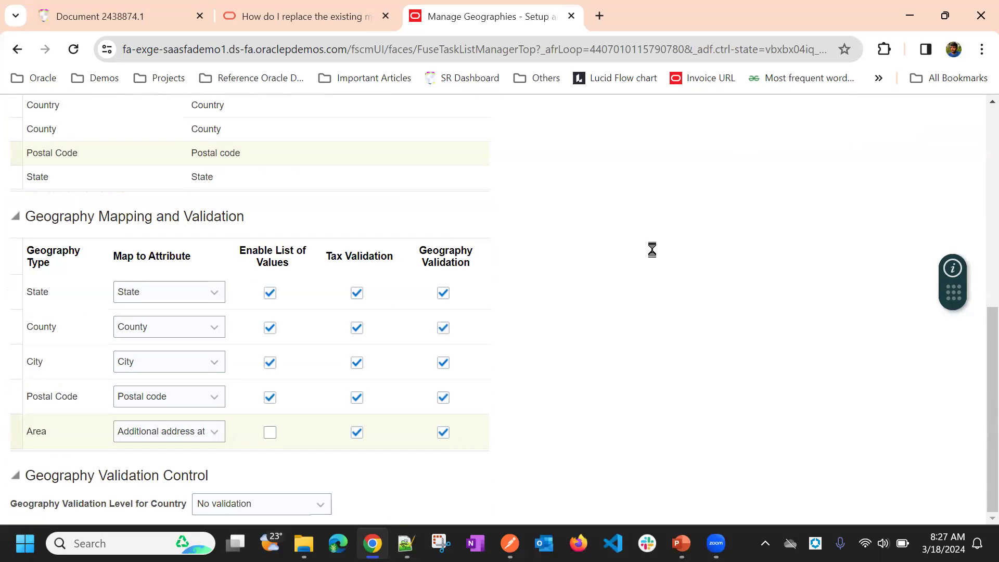
{"action": "scroll", "coordinate": [676, 239], "scroll_direction": "up", "scroll_amount": 5}
{"action": "scroll", "coordinate": [708, 211], "scroll_direction": "up", "scroll_amount": 2}
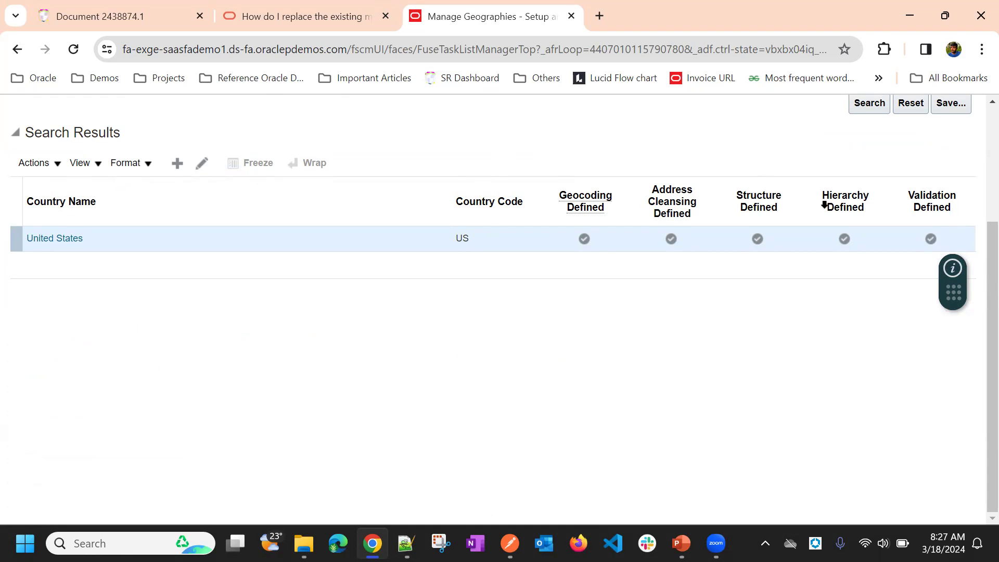
{"action": "left_click", "coordinate": [38, 158]}
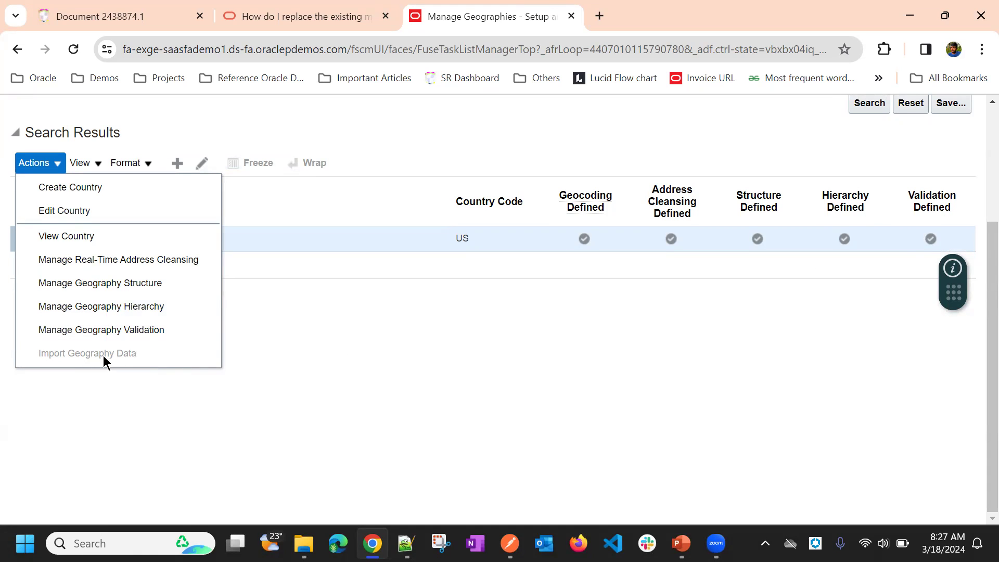
{"action": "left_click", "coordinate": [381, 374]}
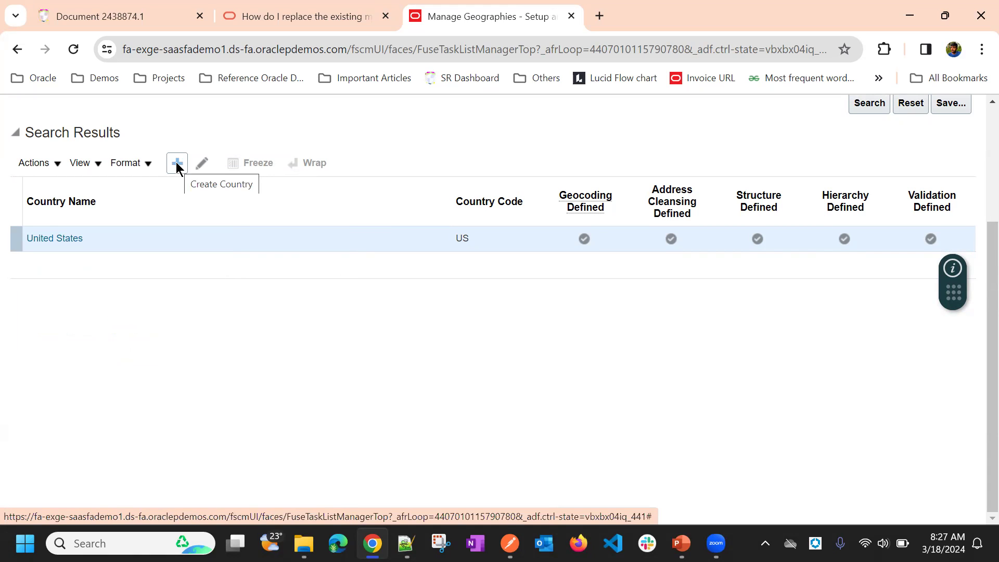
Step: Create a new country by selecting South Sudan as its name and saving it
{"action": "scroll", "coordinate": [182, 339], "scroll_direction": "up", "scroll_amount": 3}
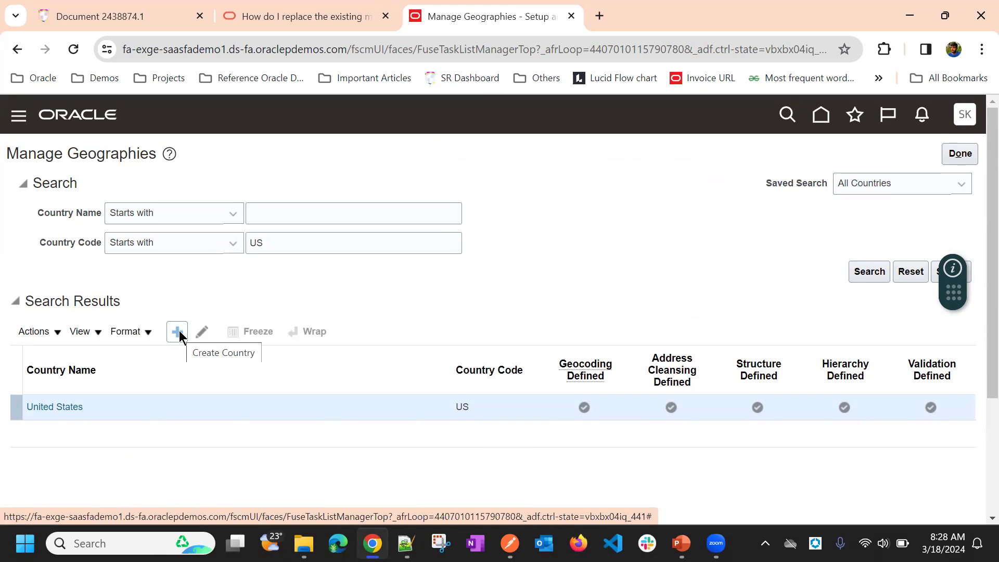
{"action": "scroll", "coordinate": [179, 330], "scroll_direction": "down", "scroll_amount": 3}
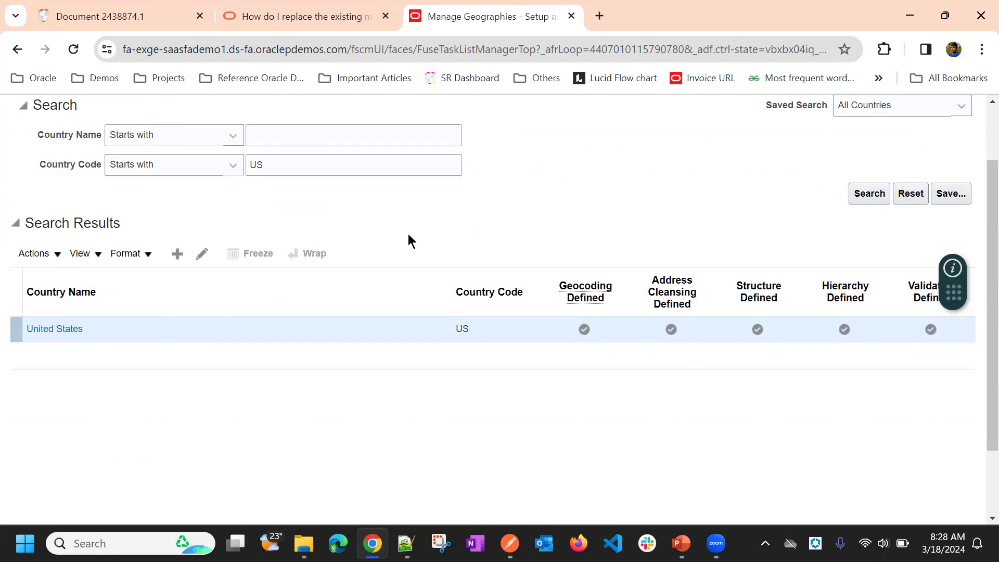
{"action": "left_click", "coordinate": [177, 254]}
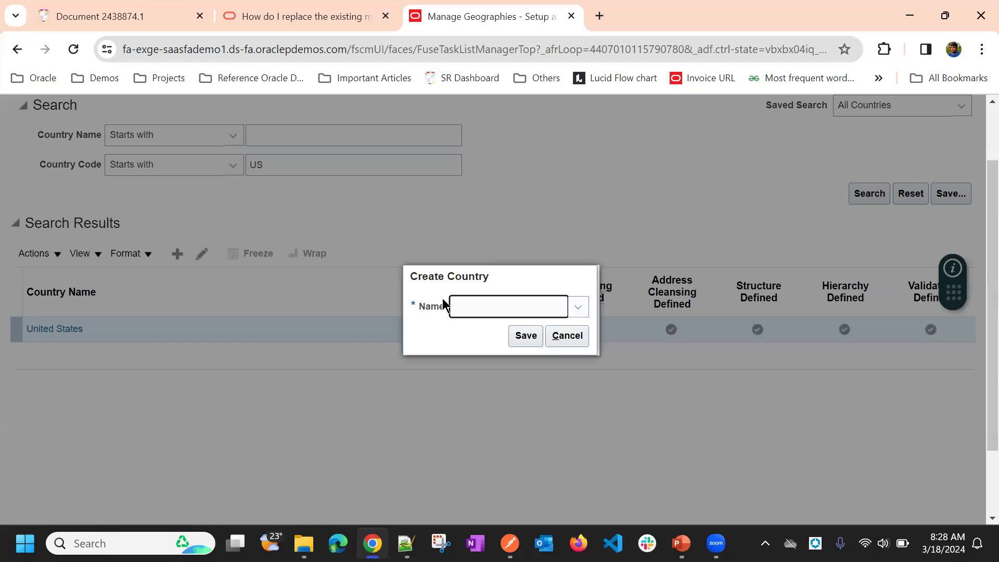
{"action": "left_click", "coordinate": [576, 310]}
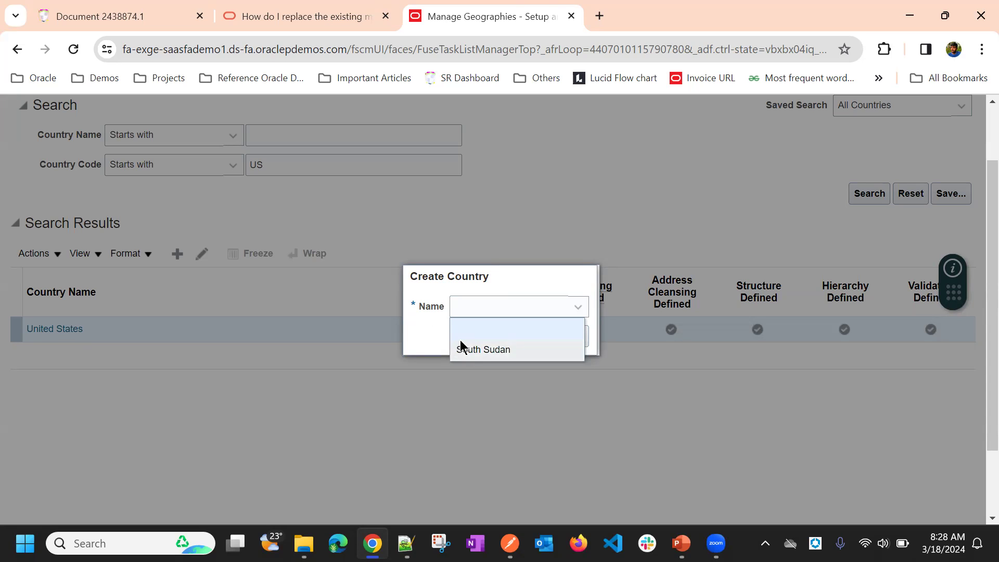
{"action": "left_click", "coordinate": [430, 344]}
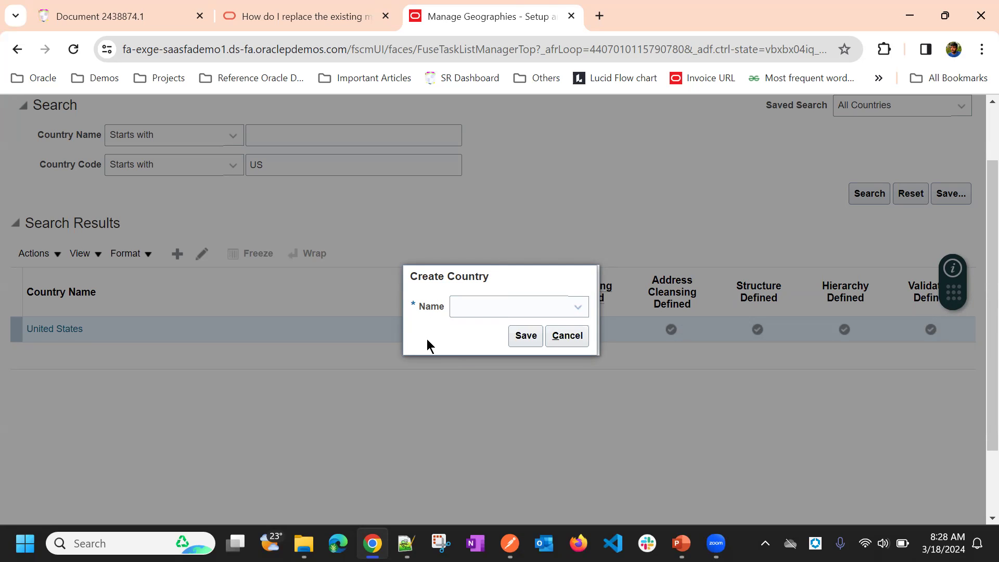
{"action": "left_click", "coordinate": [513, 314]}
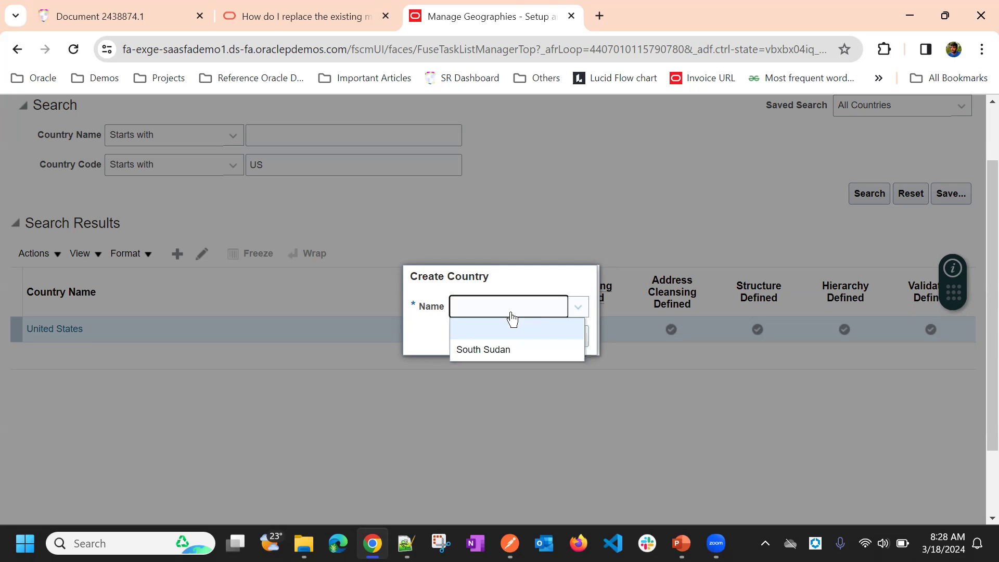
{"action": "left_click", "coordinate": [489, 350]}
{"action": "left_click", "coordinate": [519, 336]}
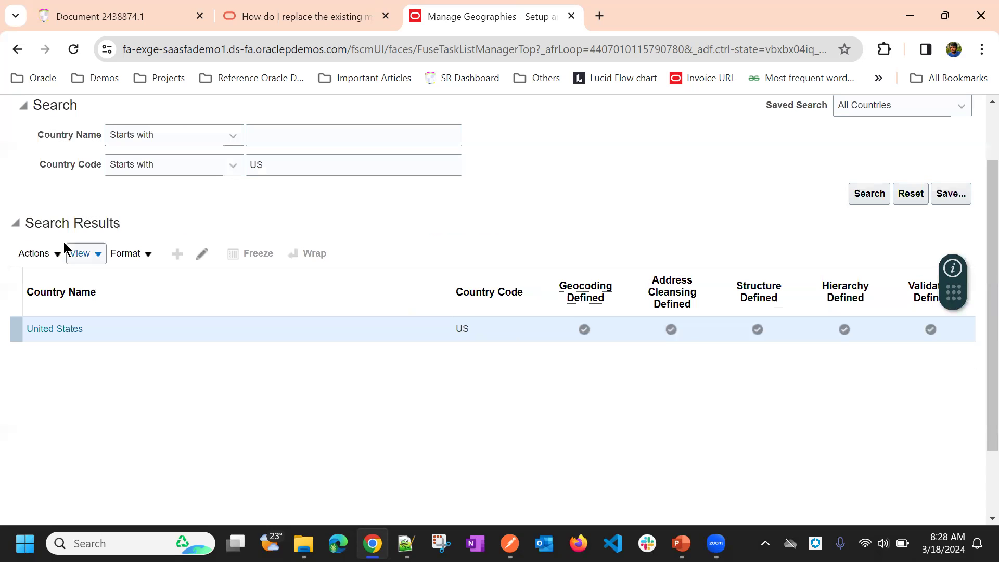
{"action": "left_click", "coordinate": [40, 255]}
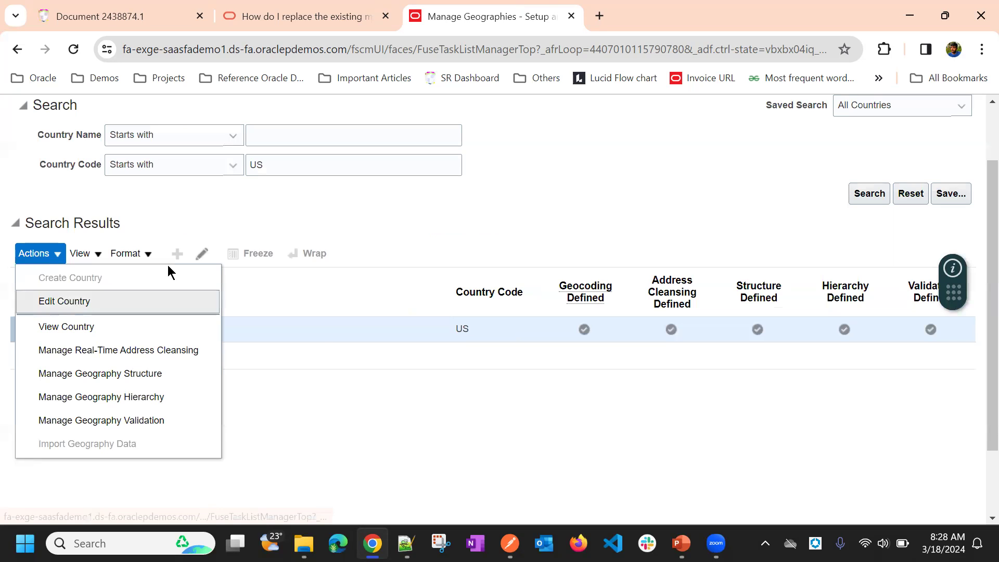
{"action": "left_click", "coordinate": [533, 187]}
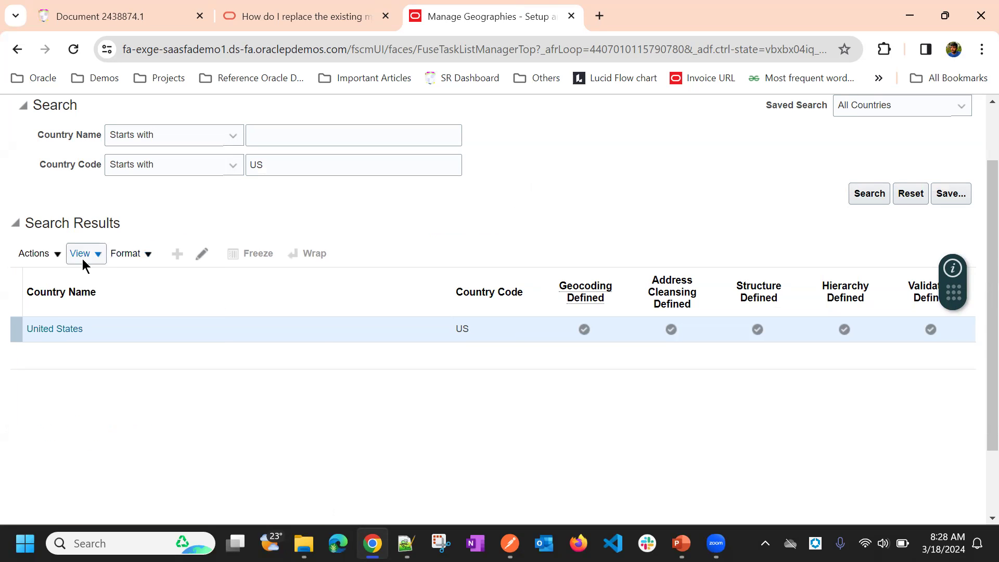
{"action": "left_click", "coordinate": [53, 252]}
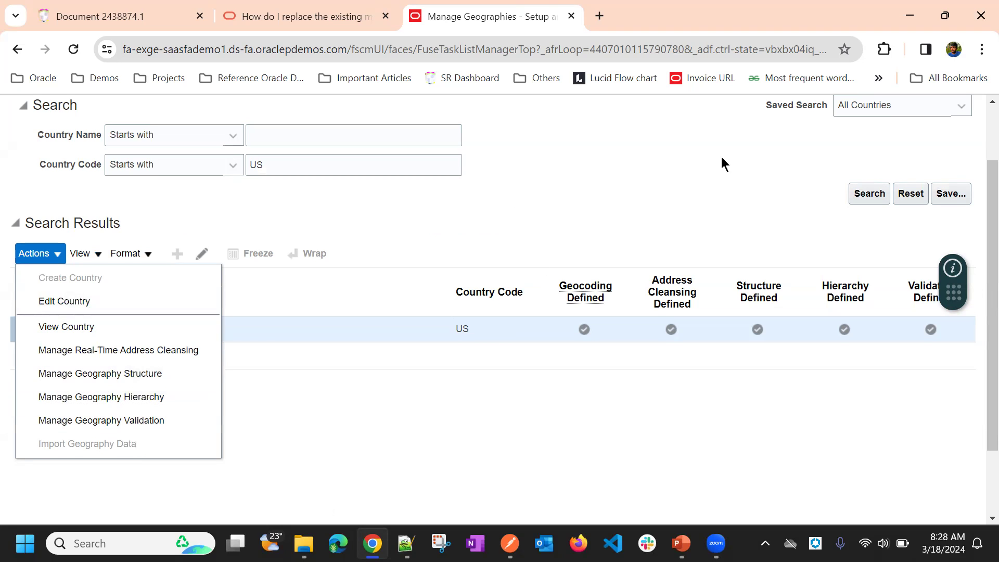
{"action": "left_click", "coordinate": [734, 165]}
Step: Clear the country code from the geography search criteria and finish the Manage Geographies task
{"action": "scroll", "coordinate": [747, 182], "scroll_direction": "up", "scroll_amount": 2}
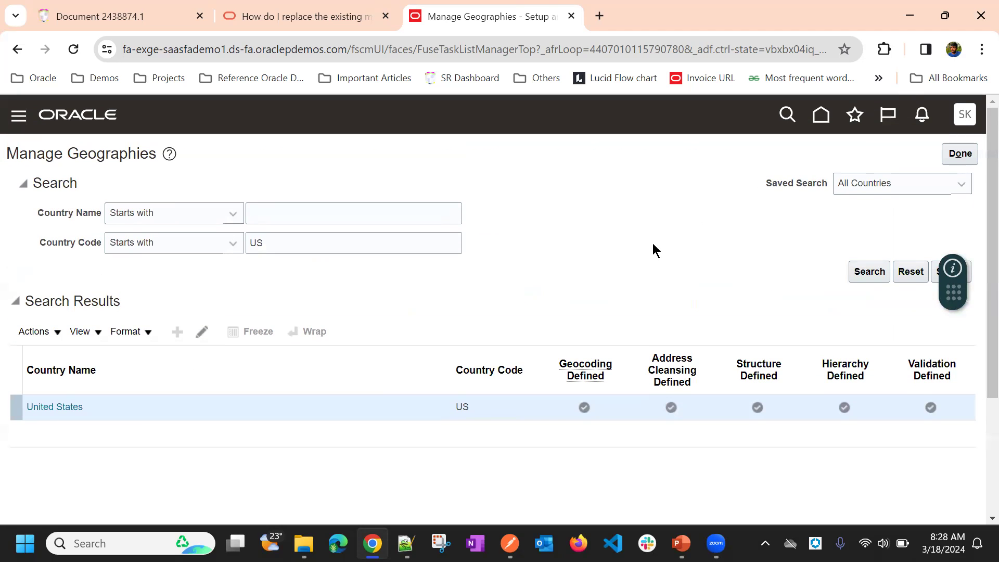
{"action": "left_click_drag", "start_coordinate": [273, 242], "coordinate": [247, 243]}
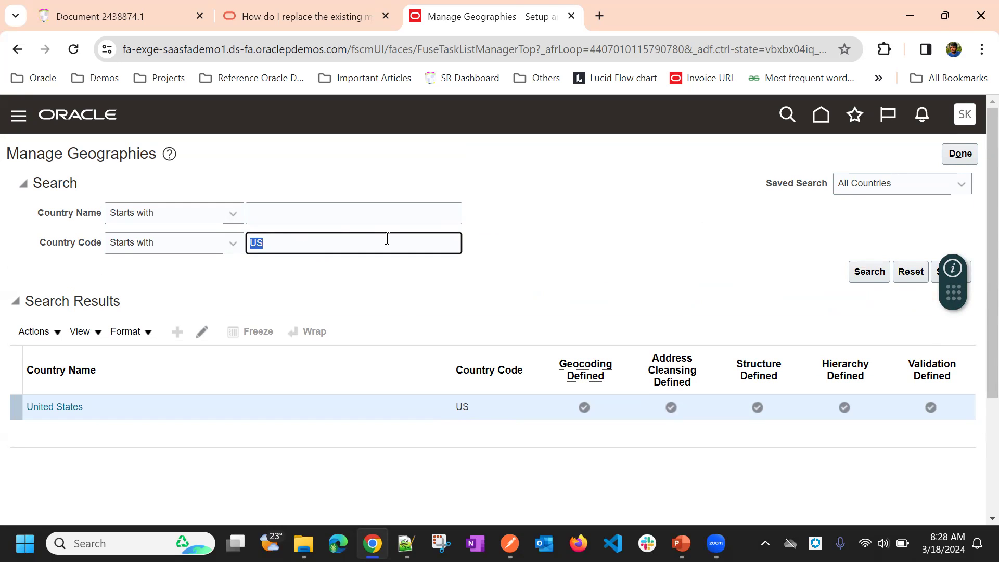
{"action": "key", "text": "BackSpace"}
{"action": "left_click", "coordinate": [960, 155]}
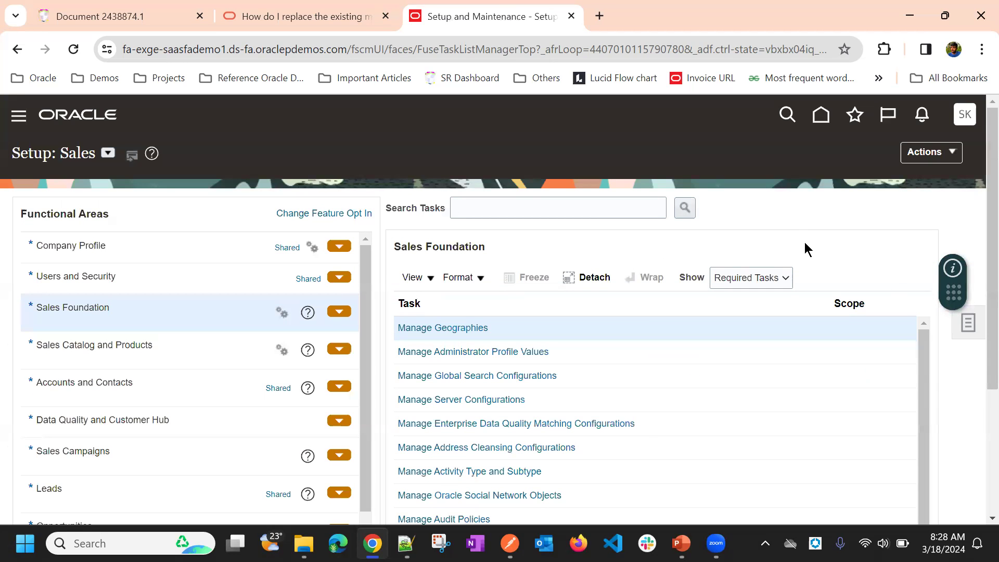
Step: Look through the Sales Foundation tasks and the additional setup links
{"action": "left_click", "coordinate": [961, 329]}
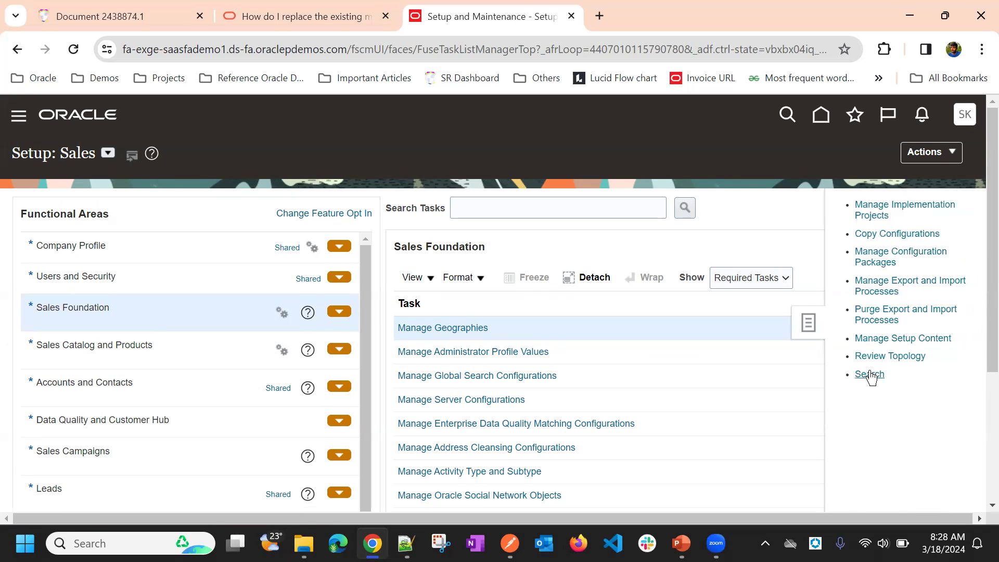
{"action": "scroll", "coordinate": [641, 345], "scroll_direction": "down", "scroll_amount": 3}
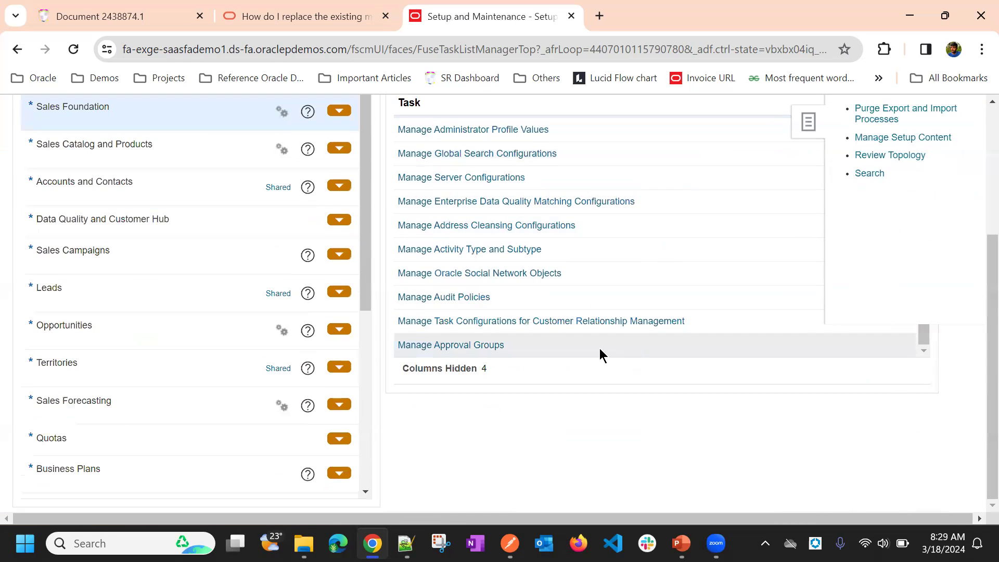
{"action": "scroll", "coordinate": [517, 272], "scroll_direction": "up", "scroll_amount": 4}
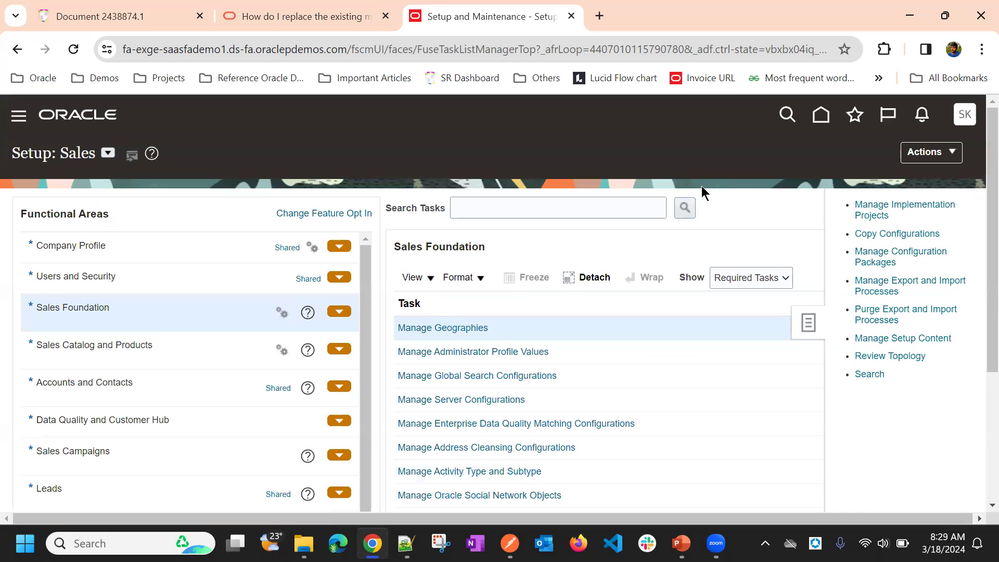
{"action": "left_click", "coordinate": [715, 181]}
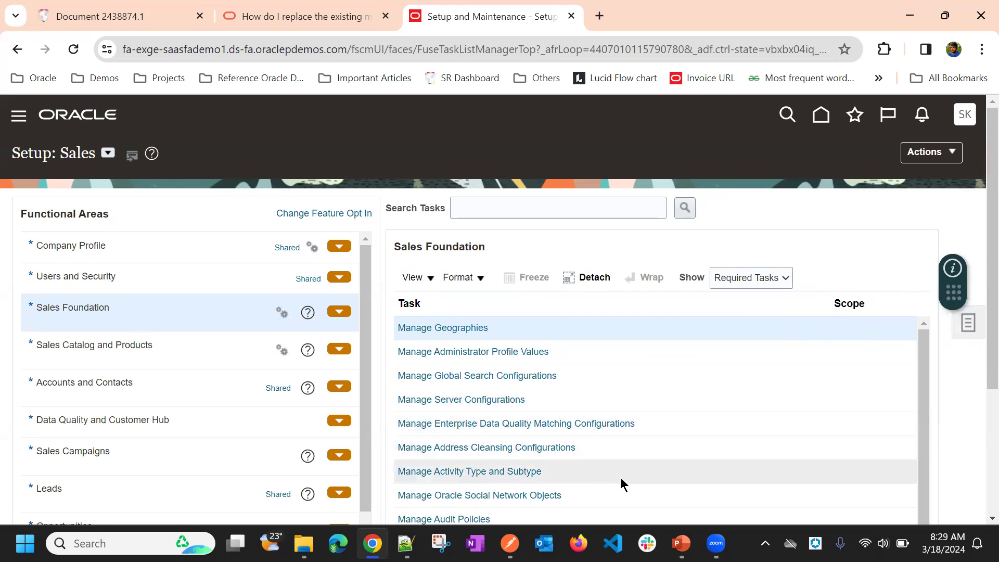
{"action": "scroll", "coordinate": [705, 372], "scroll_direction": "down", "scroll_amount": 3}
{"action": "scroll", "coordinate": [869, 348], "scroll_direction": "up", "scroll_amount": 3}
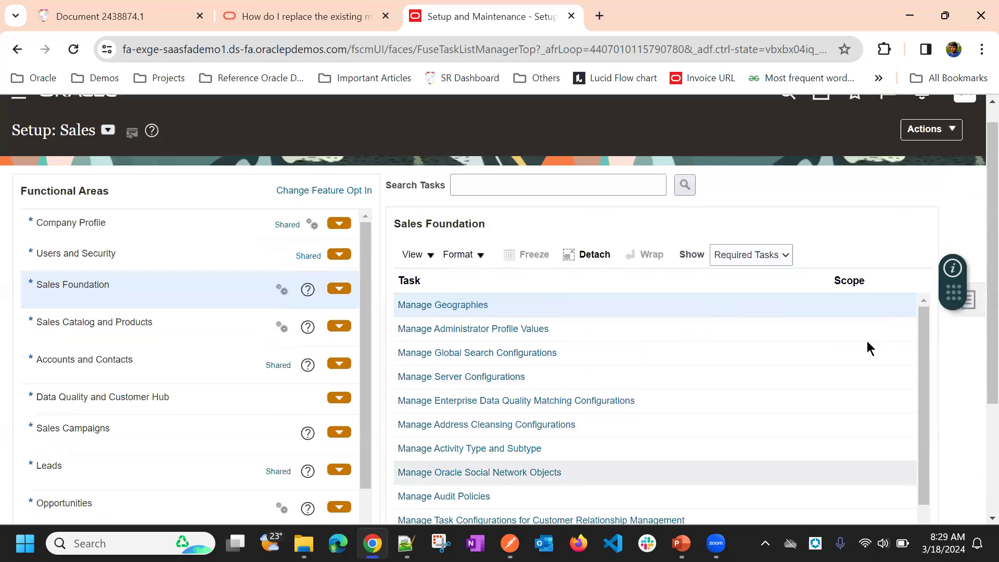
{"action": "scroll", "coordinate": [869, 347], "scroll_direction": "up", "scroll_amount": 1}
Step: Reopen Manage Geographies, search for country code US and check the address style formats in the United States geography validation
{"action": "left_click", "coordinate": [482, 329]}
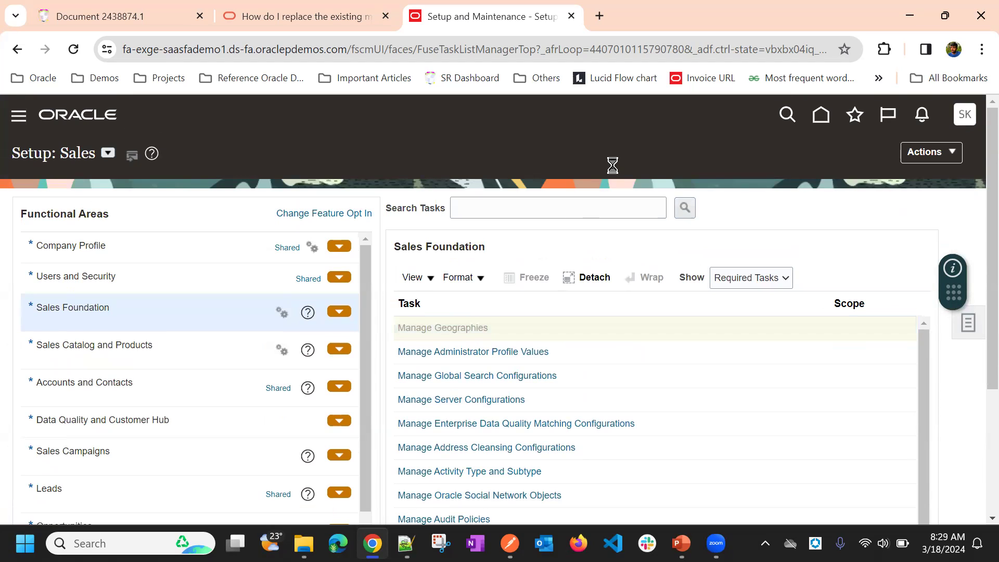
{"action": "left_click", "coordinate": [286, 239]}
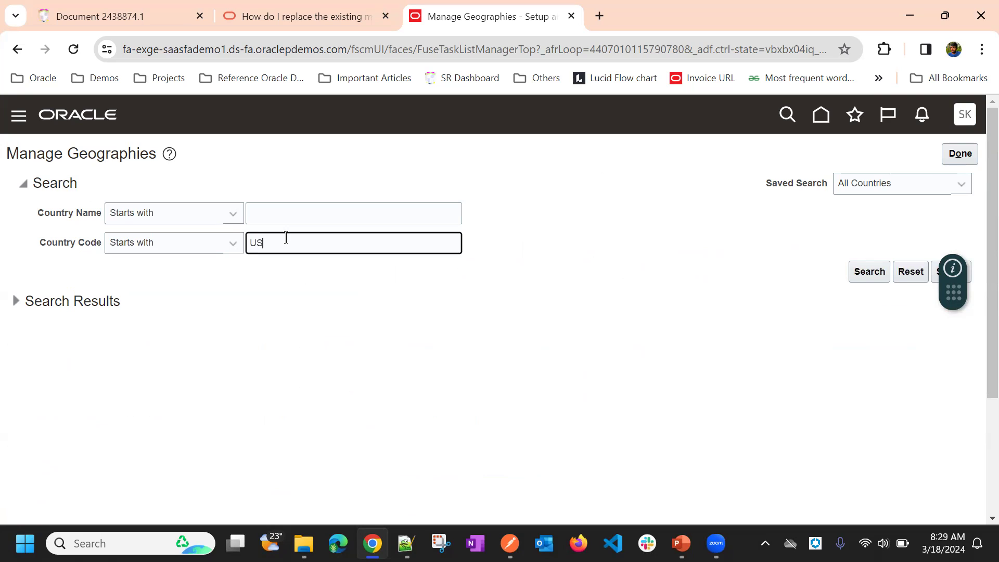
{"action": "left_click", "coordinate": [868, 273]}
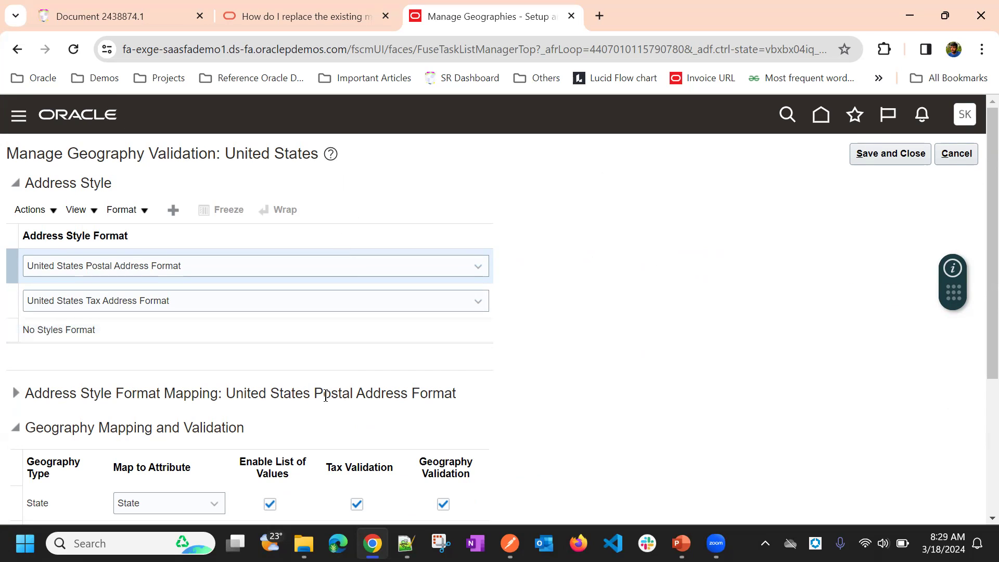
{"action": "left_click", "coordinate": [956, 154]}
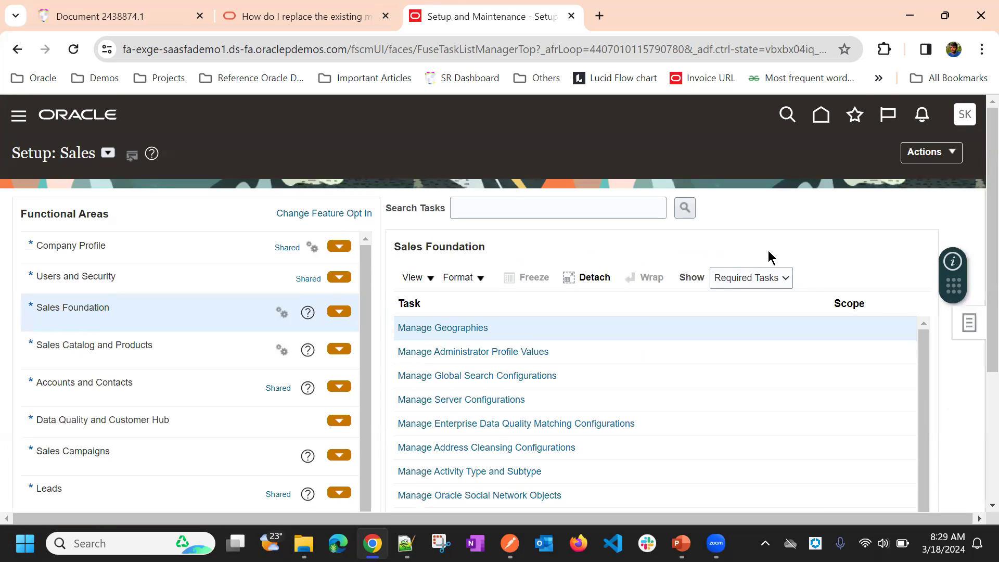
Step: Search all setup tasks for "Manage Address For" and open the Manage Address Formats task
{"action": "left_click", "coordinate": [969, 322]}
{"action": "left_click", "coordinate": [869, 374]}
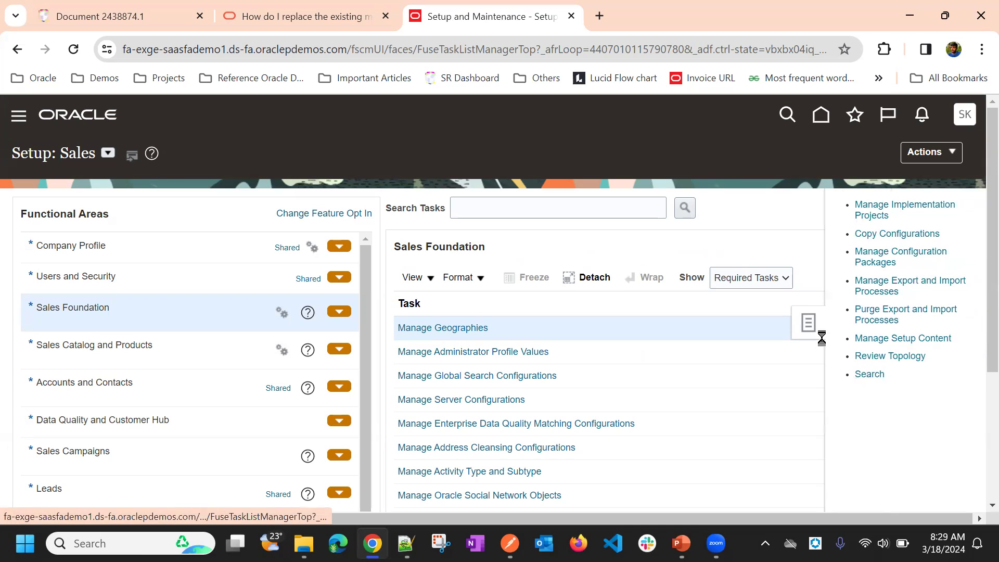
{"action": "left_click", "coordinate": [367, 208]}
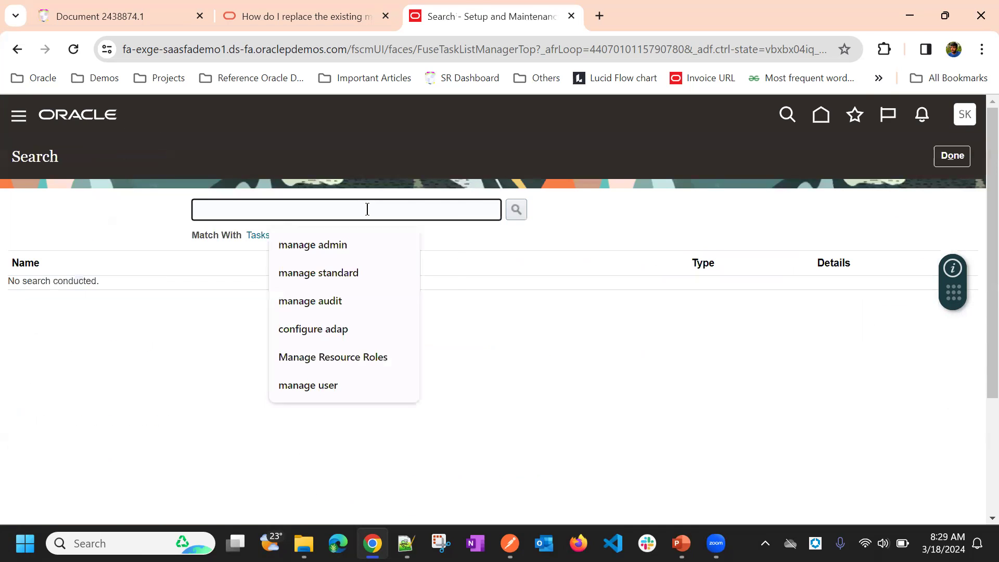
{"action": "type", "text": "Manage A"}
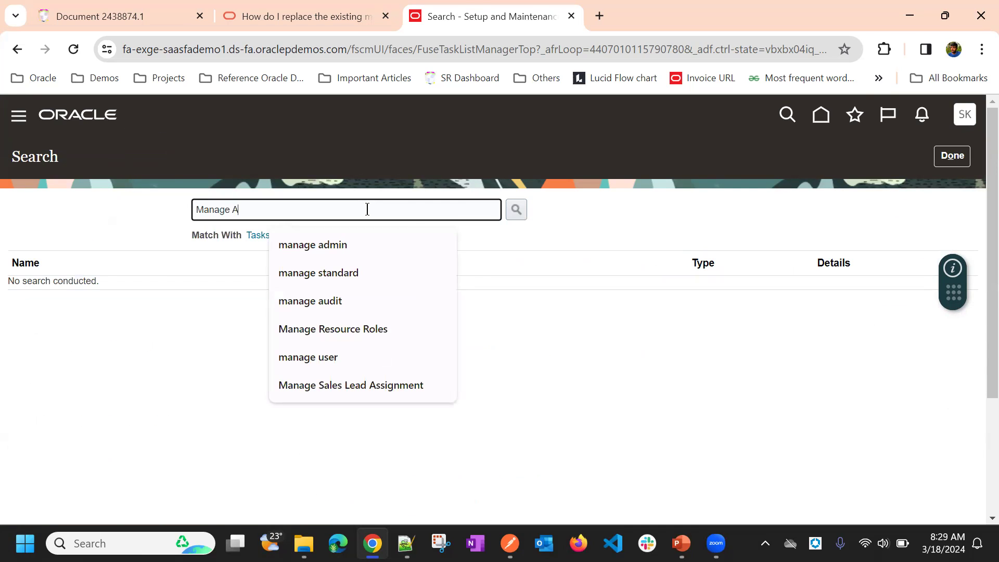
{"action": "type", "text": "ddress"}
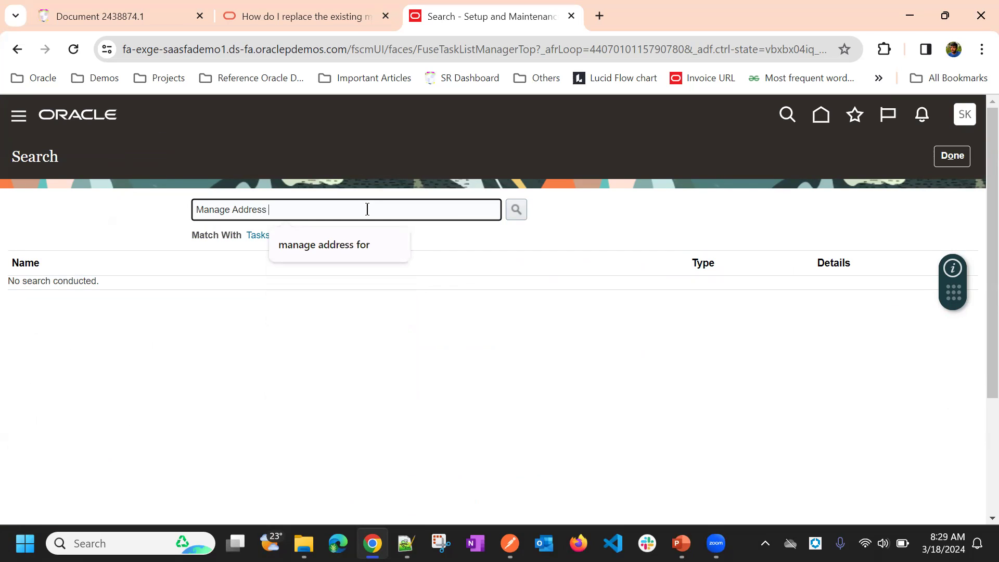
{"action": "key", "text": "Return"}
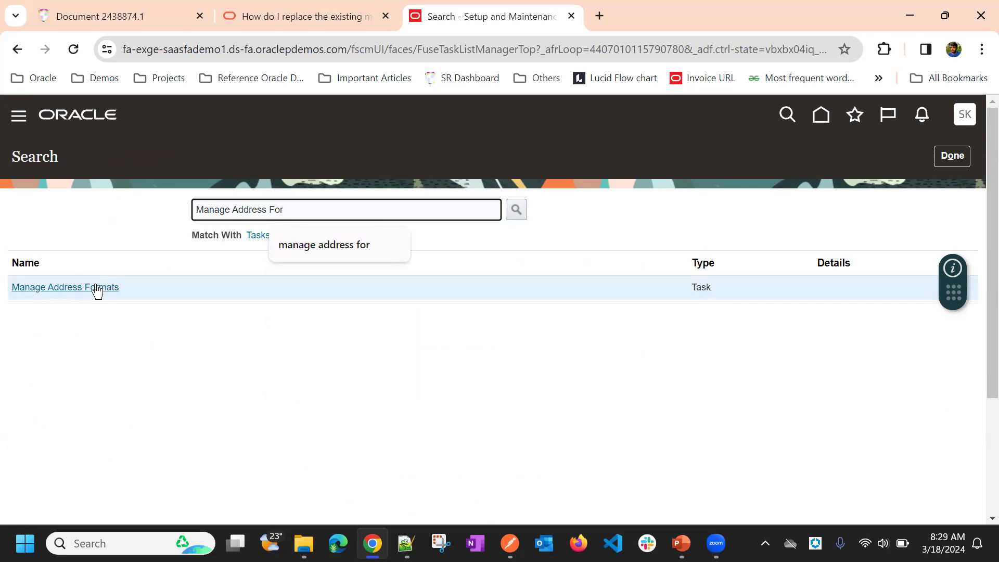
{"action": "left_click", "coordinate": [96, 288]}
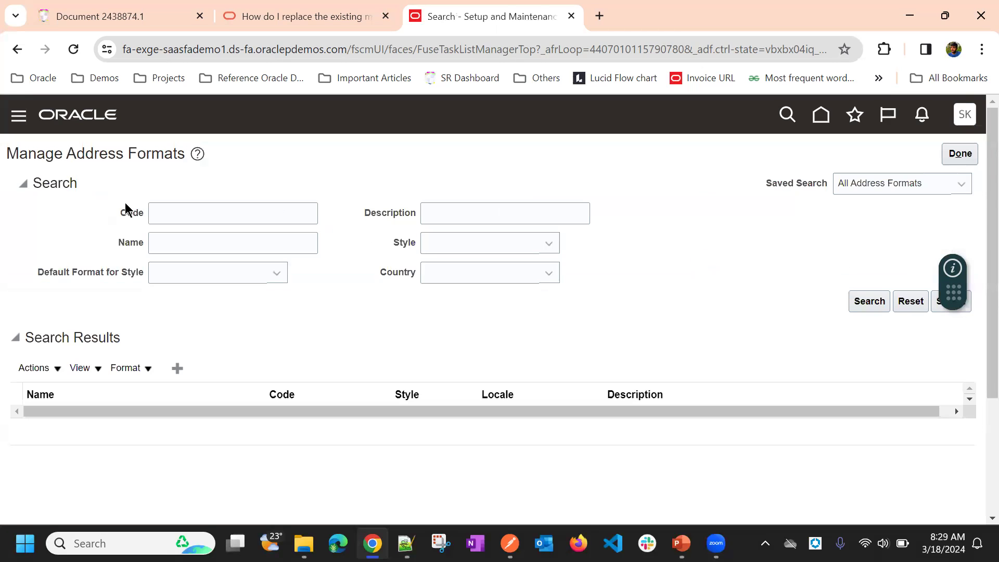
Step: Try searching the address formats by code US and clear the code criterion
{"action": "left_click", "coordinate": [177, 209]}
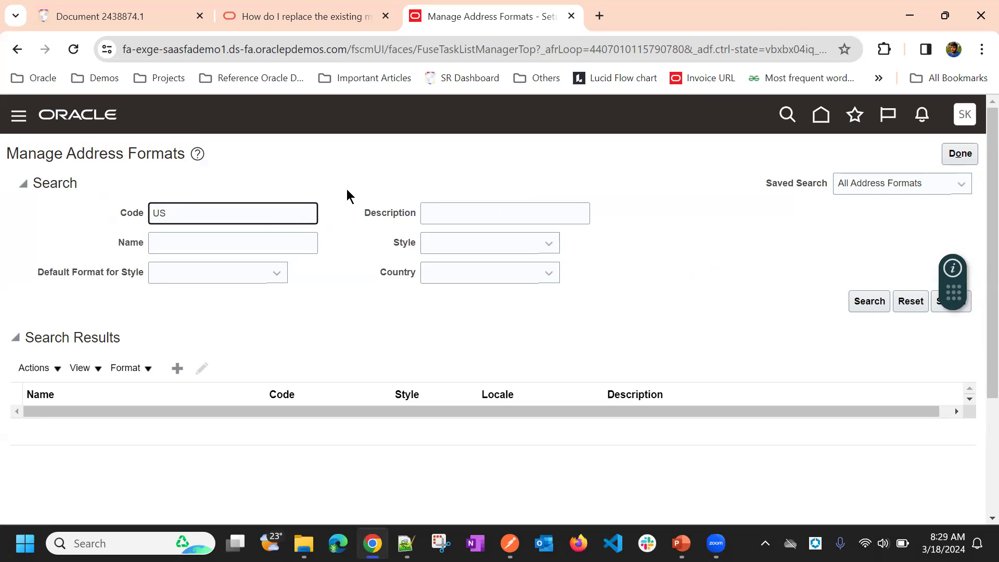
{"action": "scroll", "coordinate": [346, 190], "scroll_direction": "down", "scroll_amount": 3}
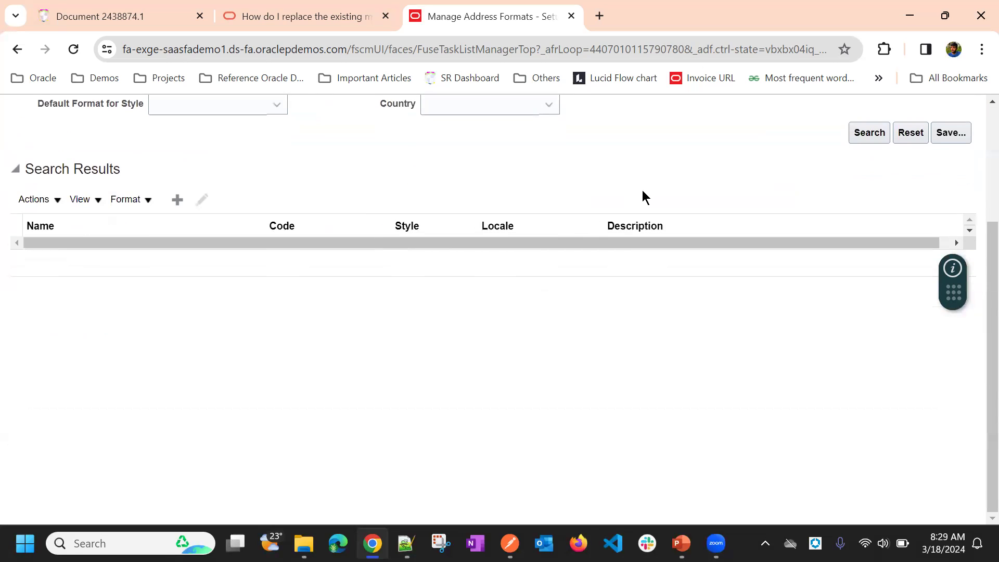
{"action": "scroll", "coordinate": [643, 194], "scroll_direction": "up", "scroll_amount": 3}
{"action": "left_click_drag", "start_coordinate": [230, 213], "coordinate": [113, 214]}
{"action": "key", "text": "BackSpace"}
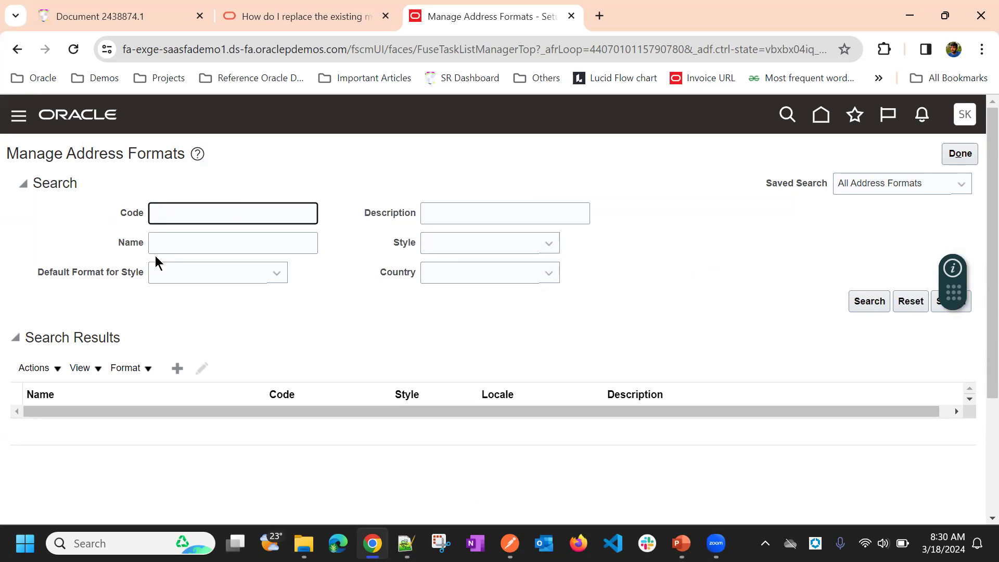
Step: Search the address formats by the name "Uni"
{"action": "left_click", "coordinate": [164, 242]}
{"action": "type", "text": "Un"}
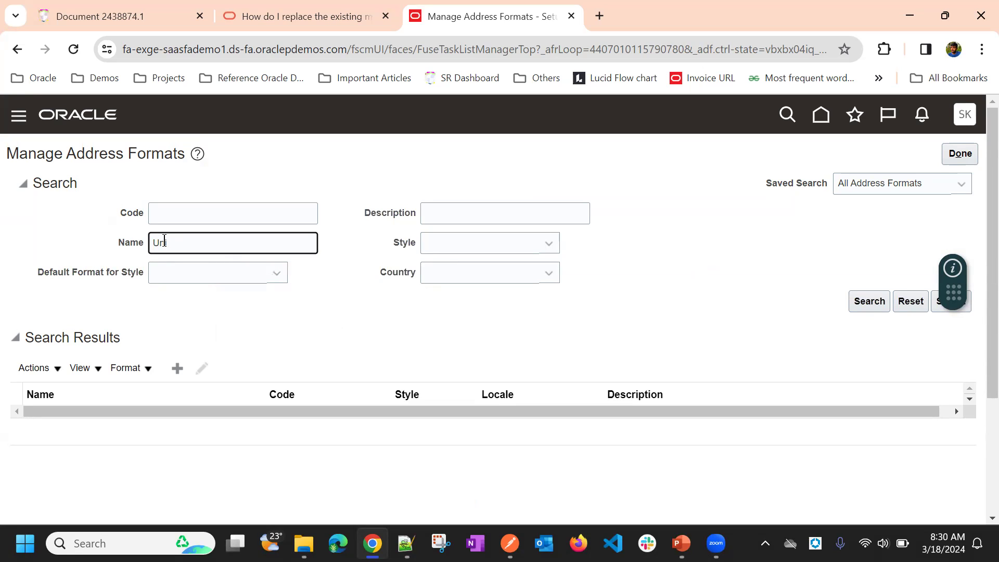
{"action": "key", "text": "Return"}
{"action": "scroll", "coordinate": [69, 226], "scroll_direction": "down", "scroll_amount": 3}
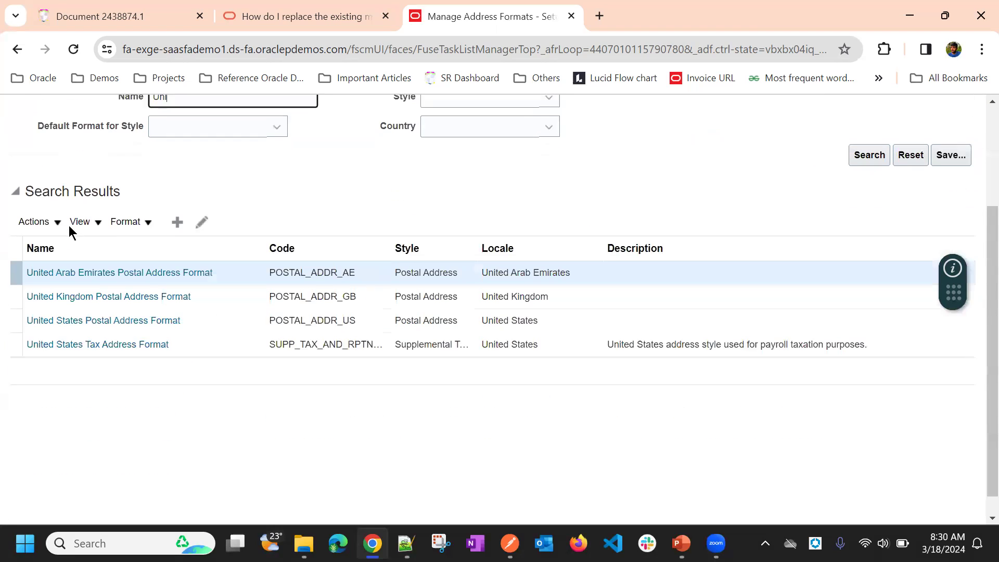
Step: Open the United States Postal Address Format and examine its format variation and the lines of its variation layout
{"action": "left_click", "coordinate": [106, 312]}
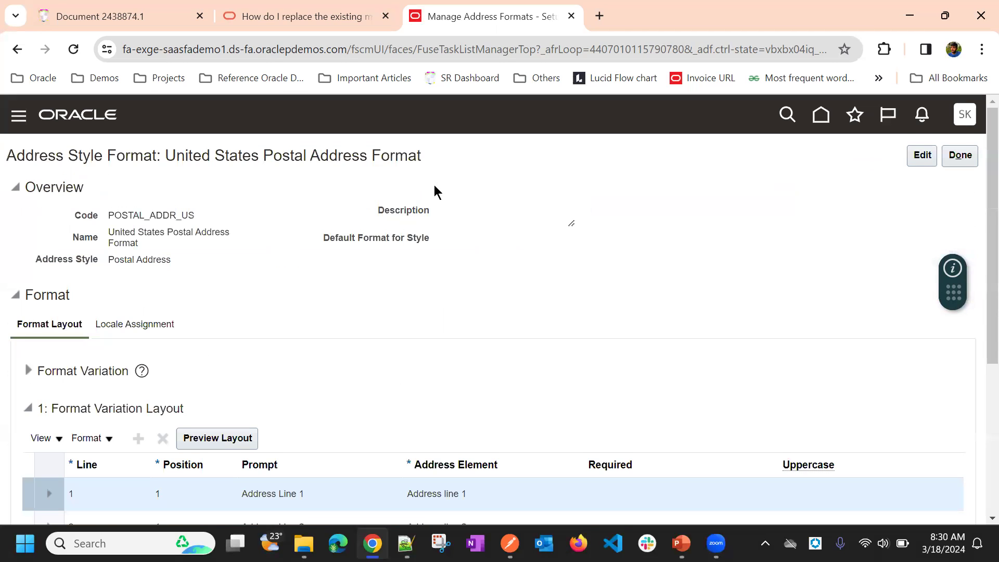
{"action": "scroll", "coordinate": [434, 191], "scroll_direction": "down", "scroll_amount": 5}
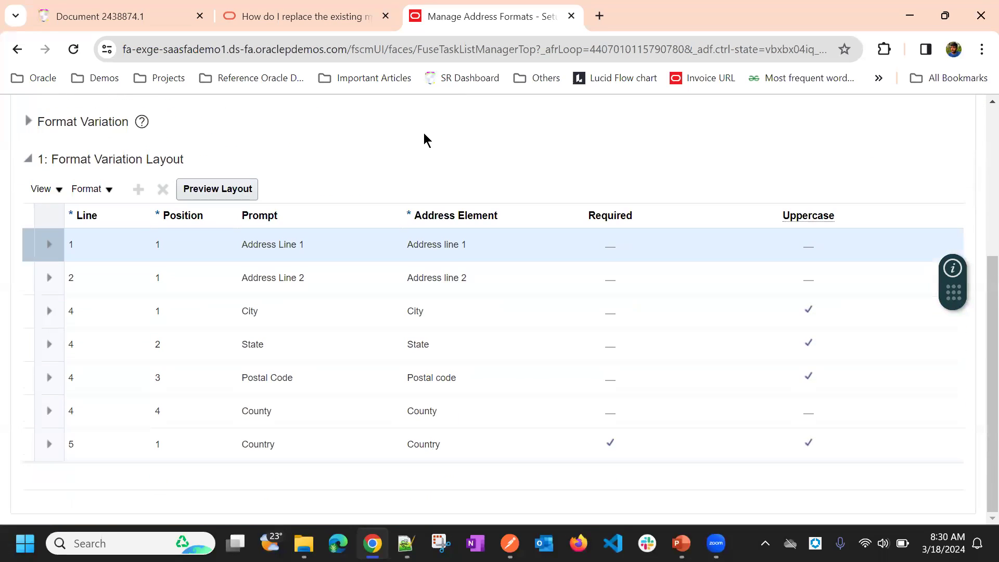
{"action": "scroll", "coordinate": [424, 138], "scroll_direction": "up", "scroll_amount": 5}
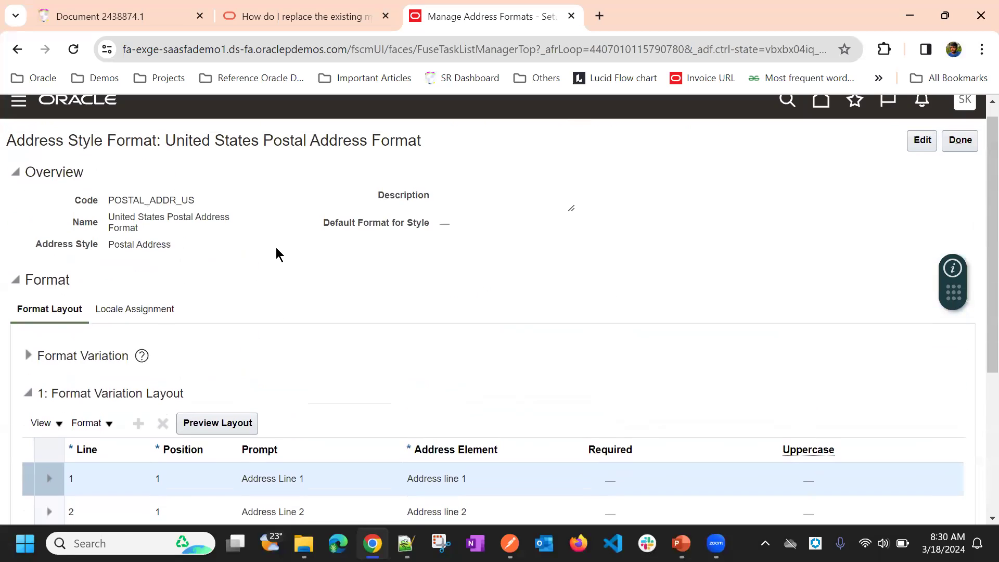
{"action": "scroll", "coordinate": [218, 241], "scroll_direction": "down", "scroll_amount": 1}
{"action": "left_click", "coordinate": [28, 277]}
{"action": "scroll", "coordinate": [277, 235], "scroll_direction": "down", "scroll_amount": 1}
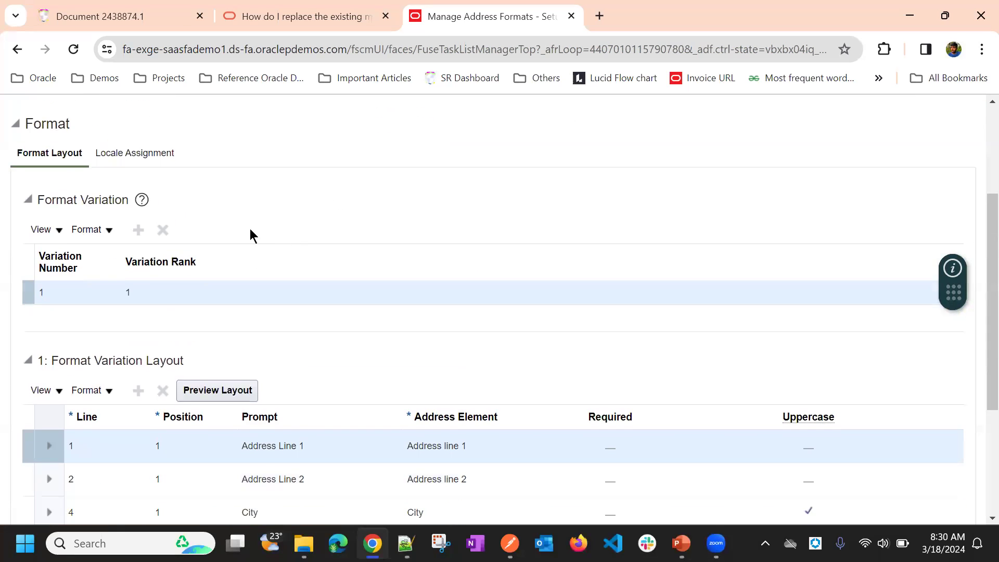
{"action": "scroll", "coordinate": [252, 229], "scroll_direction": "down", "scroll_amount": 3}
{"action": "scroll", "coordinate": [237, 195], "scroll_direction": "up", "scroll_amount": 1}
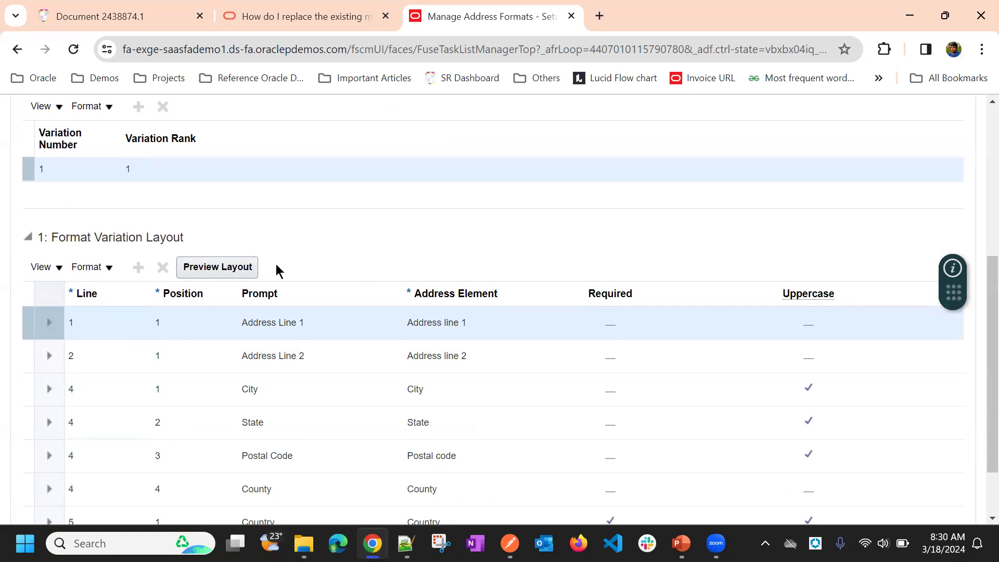
{"action": "scroll", "coordinate": [289, 263], "scroll_direction": "up", "scroll_amount": 2}
{"action": "scroll", "coordinate": [289, 263], "scroll_direction": "down", "scroll_amount": 3}
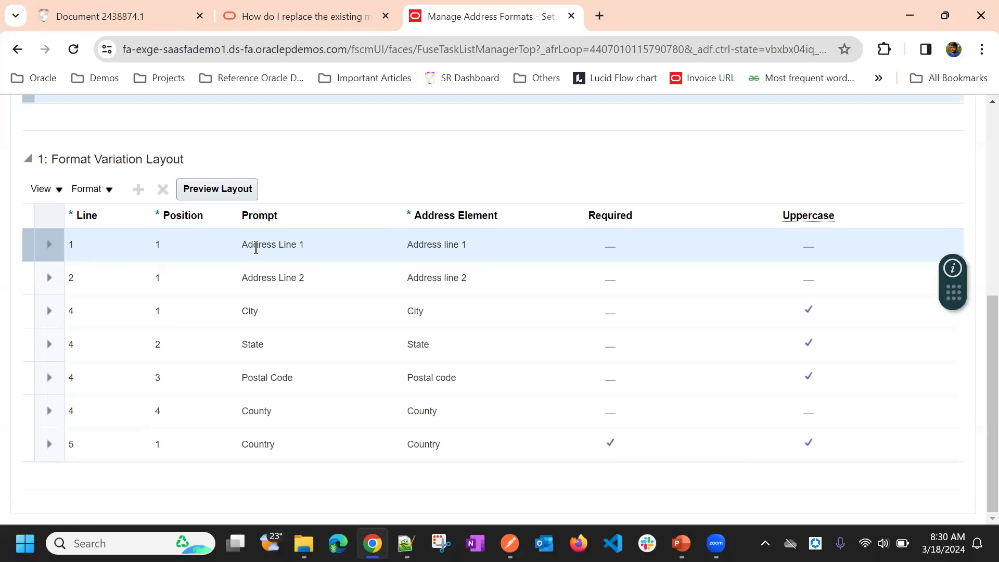
{"action": "left_click_drag", "start_coordinate": [243, 246], "coordinate": [292, 275]}
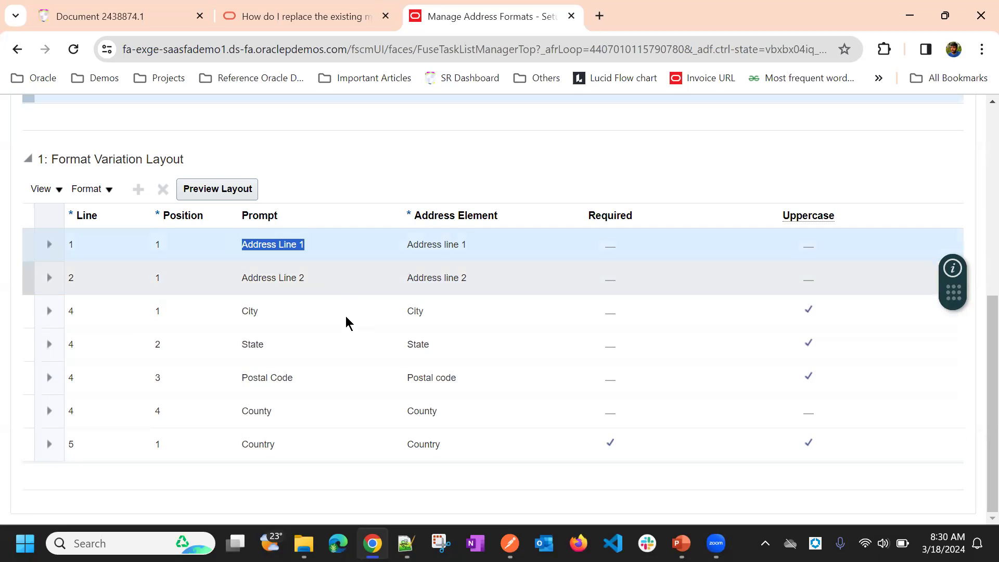
{"action": "left_click", "coordinate": [209, 272]}
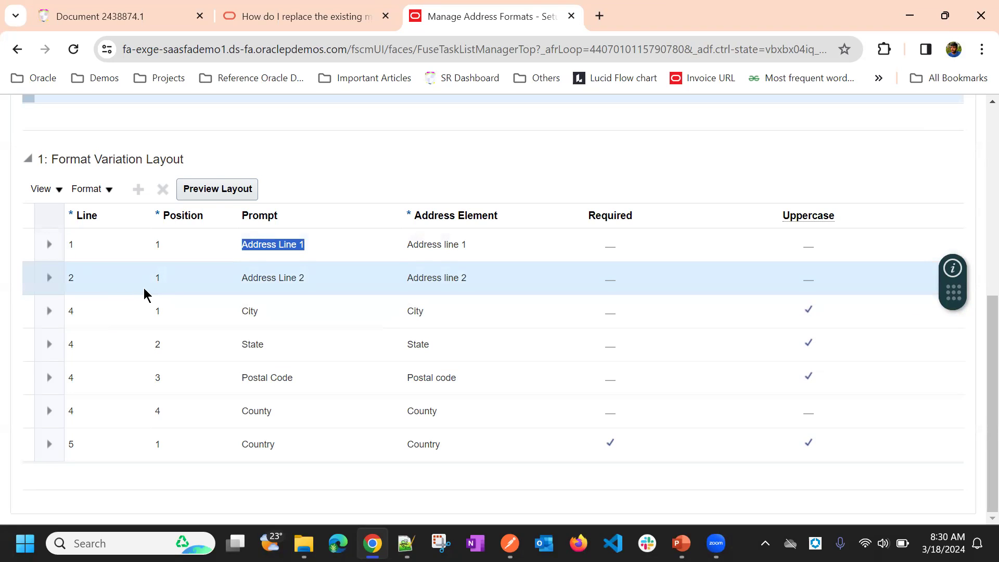
Step: Preview the address format layout, check how the city, state, postal code, county and country are arranged, and close the preview
{"action": "left_click", "coordinate": [232, 192]}
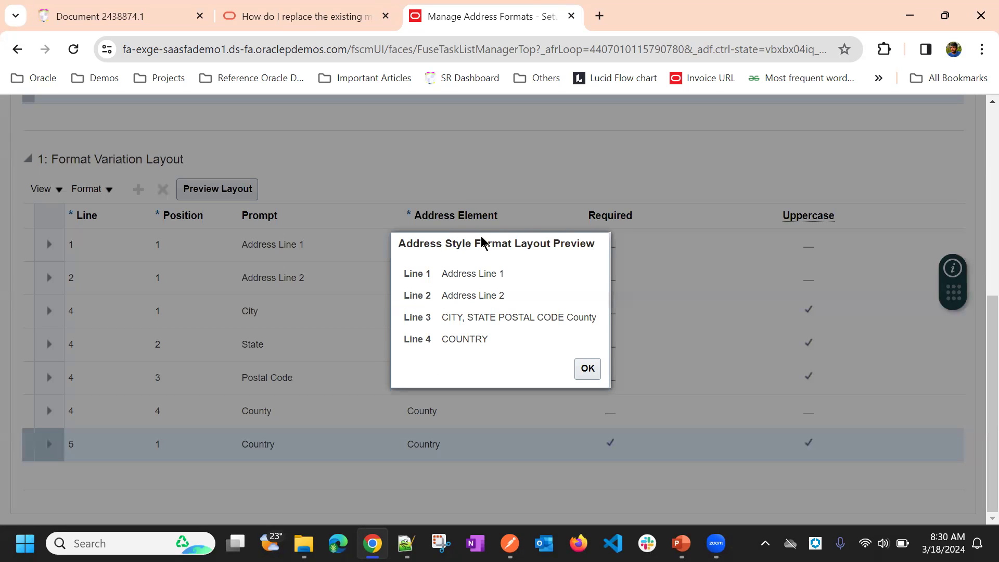
{"action": "left_click_drag", "start_coordinate": [485, 251], "coordinate": [679, 236]}
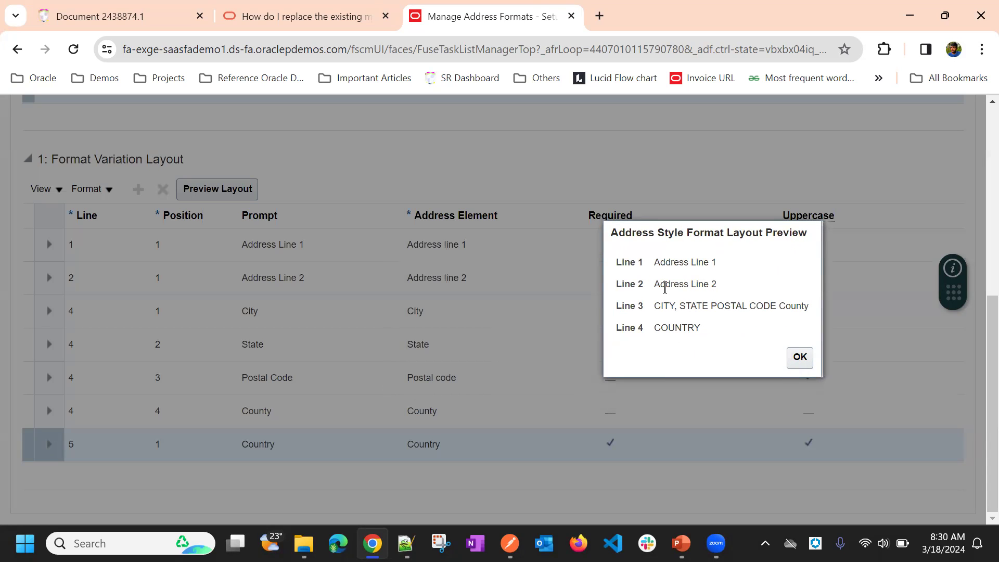
{"action": "left_click_drag", "start_coordinate": [707, 237], "coordinate": [725, 190]}
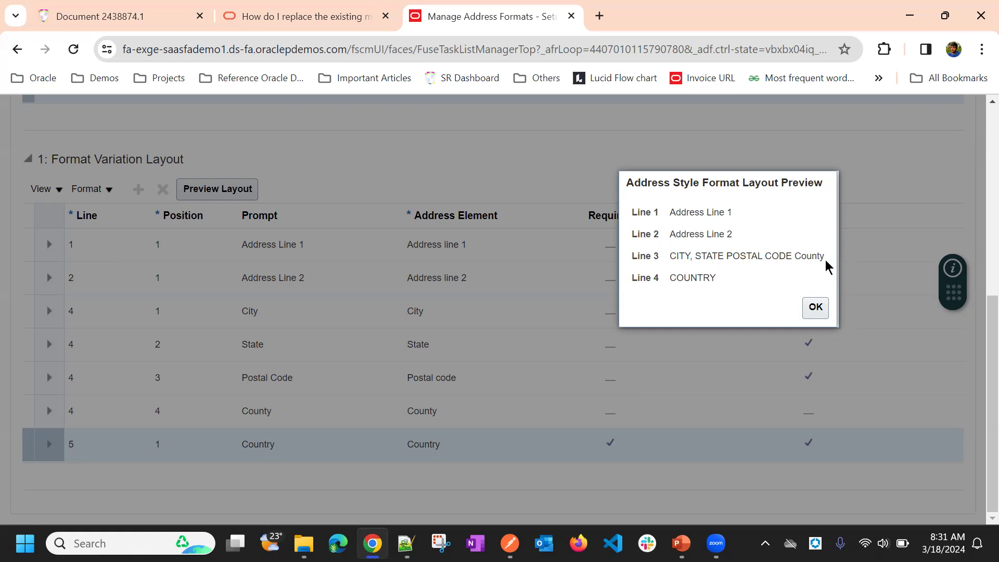
{"action": "left_click_drag", "start_coordinate": [670, 256], "coordinate": [820, 254]}
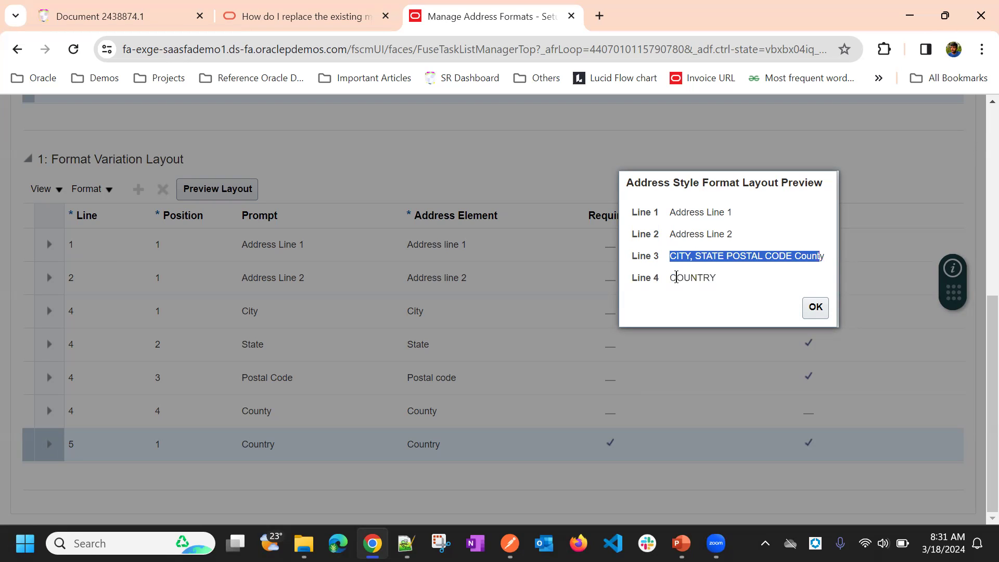
{"action": "double_click", "coordinate": [698, 279]}
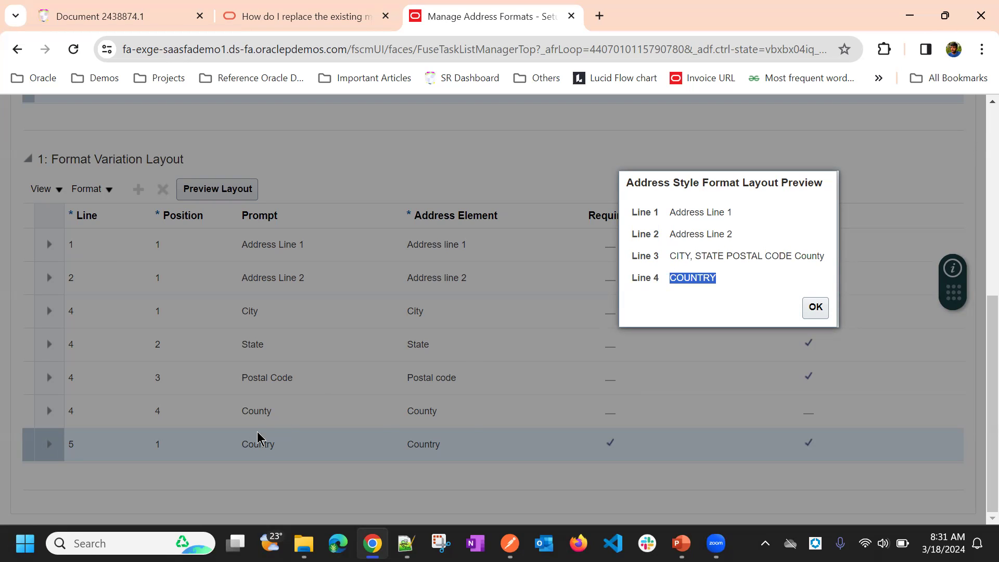
{"action": "left_click", "coordinate": [815, 308]}
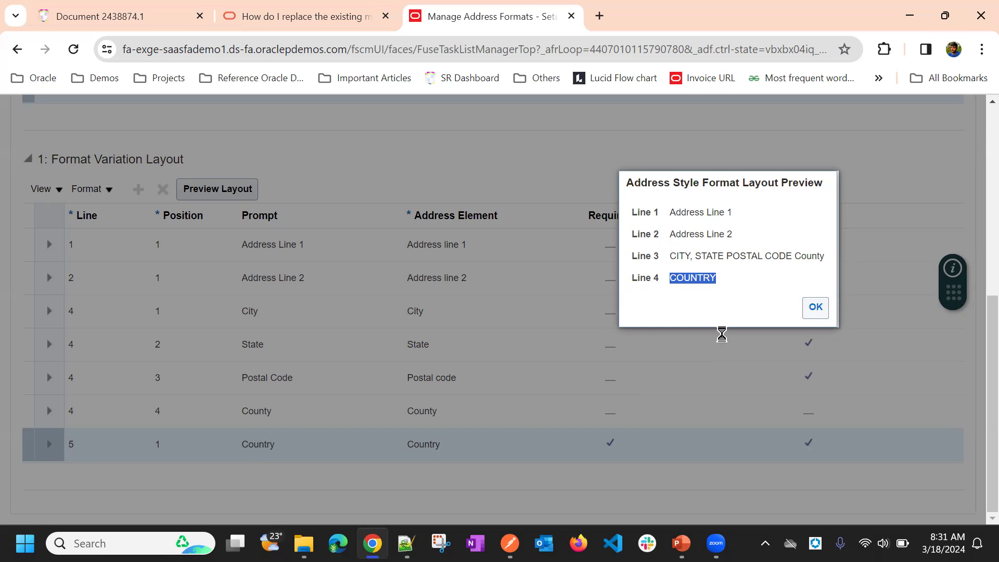
Step: Start editing the United States Postal Address Format and review the rows of its variation layout
{"action": "scroll", "coordinate": [276, 248], "scroll_direction": "up", "scroll_amount": 3}
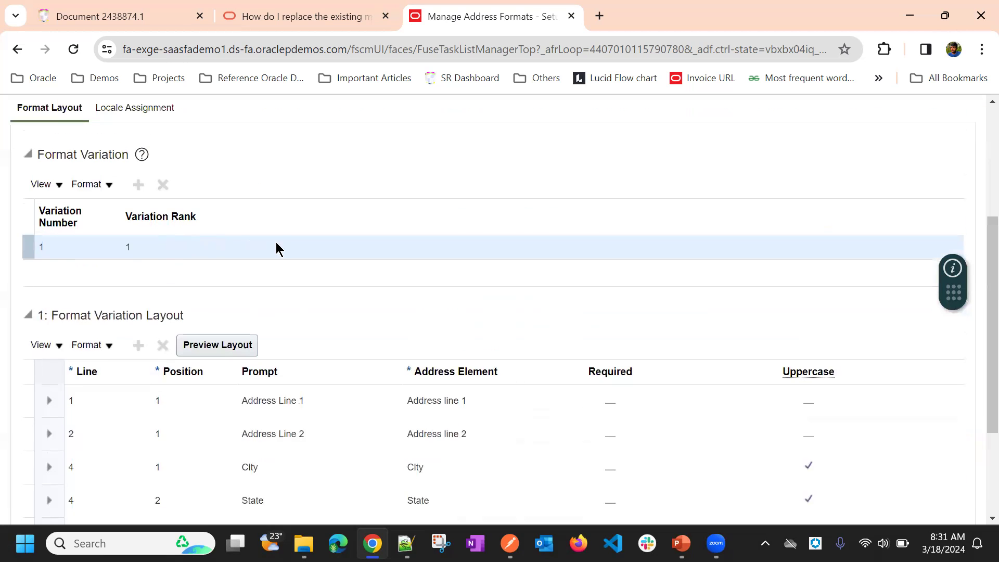
{"action": "scroll", "coordinate": [234, 314], "scroll_direction": "down", "scroll_amount": 2}
{"action": "left_click", "coordinate": [223, 330]}
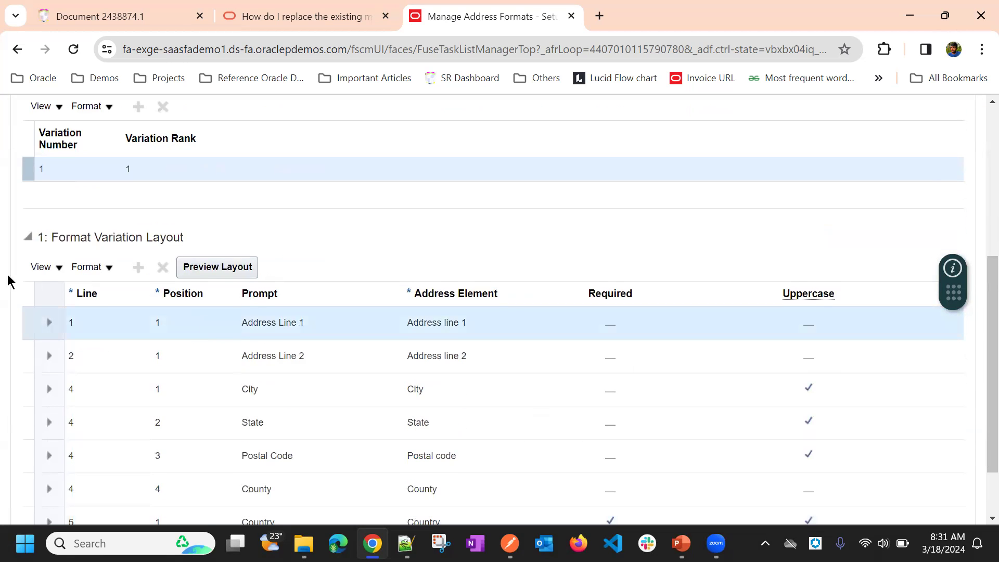
{"action": "left_click", "coordinate": [49, 268]}
{"action": "left_click", "coordinate": [425, 265]}
{"action": "scroll", "coordinate": [421, 250], "scroll_direction": "up", "scroll_amount": 6}
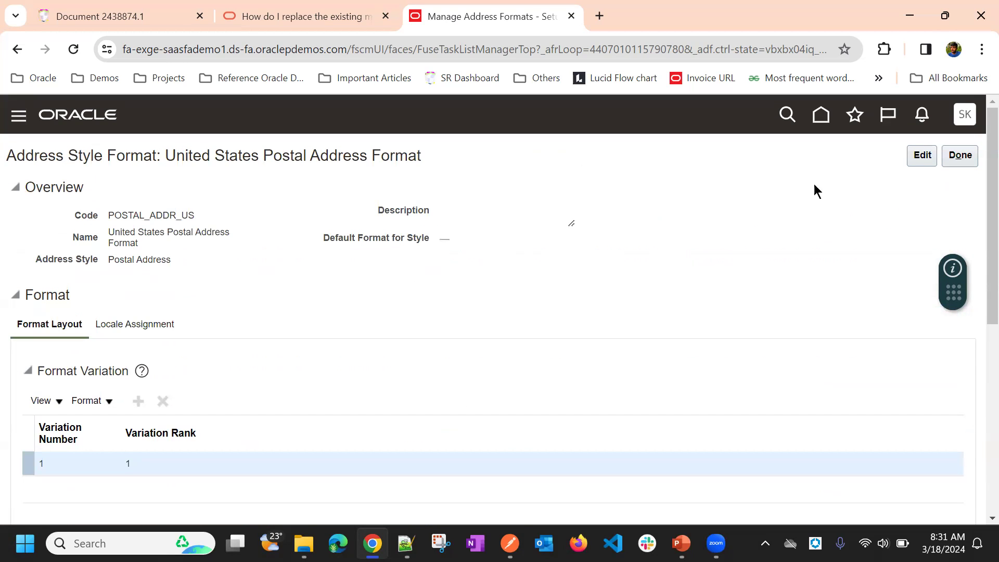
{"action": "left_click", "coordinate": [920, 155]}
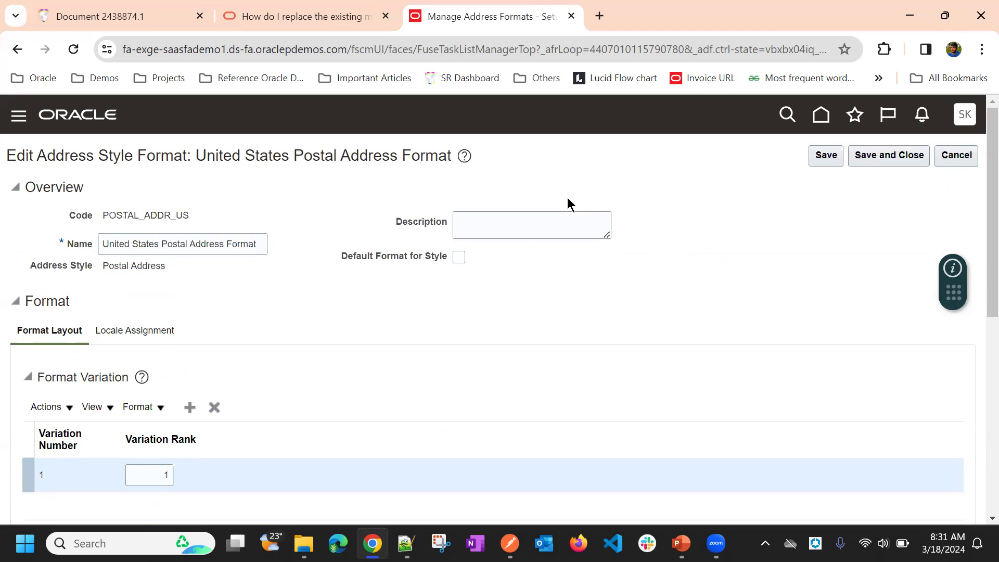
{"action": "scroll", "coordinate": [396, 192], "scroll_direction": "down", "scroll_amount": 6}
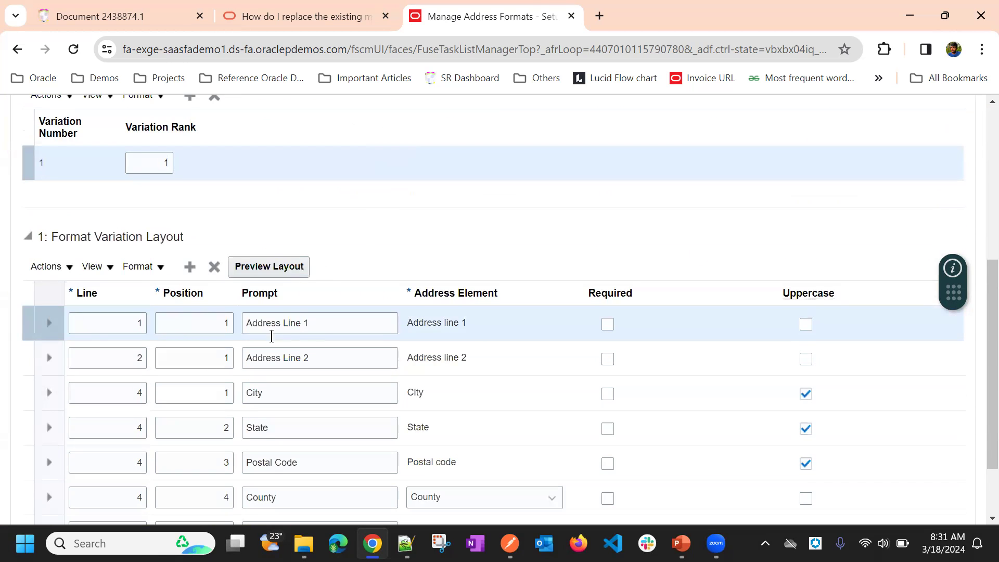
{"action": "scroll", "coordinate": [148, 323], "scroll_direction": "down", "scroll_amount": 2}
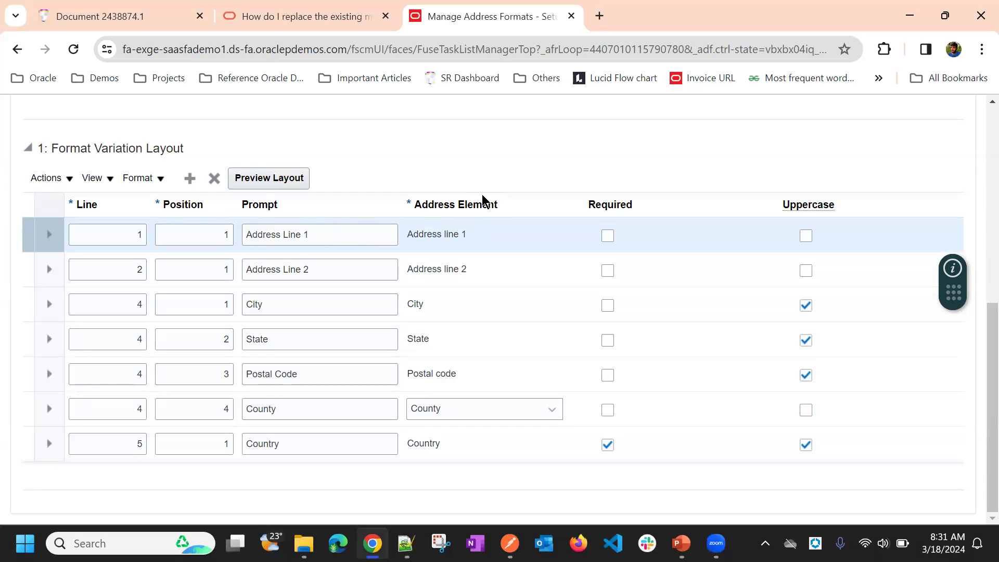
Step: Insert a layout row above County with line 5, position 1 and the prompt Area
{"action": "left_click_drag", "start_coordinate": [294, 414], "coordinate": [246, 406]}
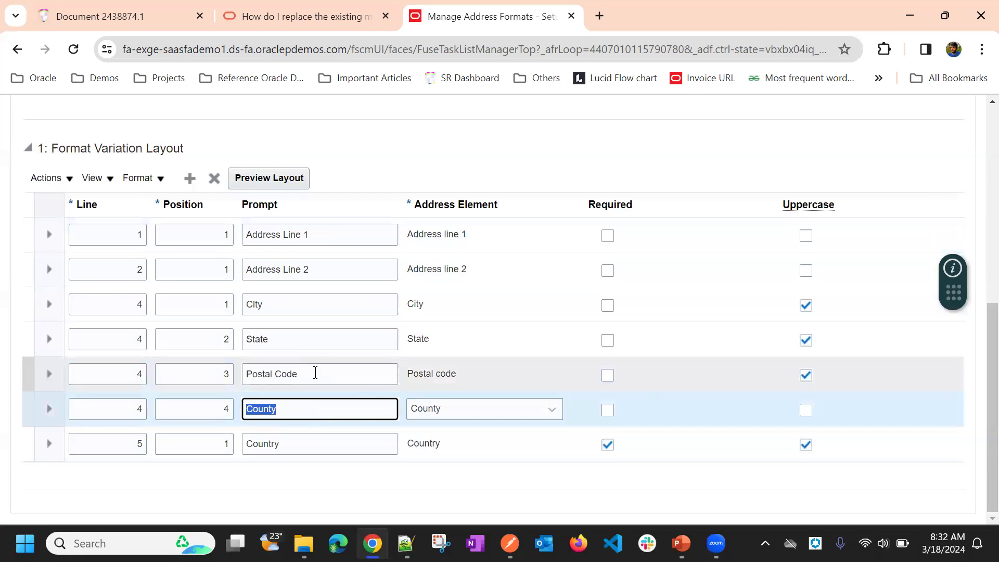
{"action": "left_click", "coordinate": [189, 179]}
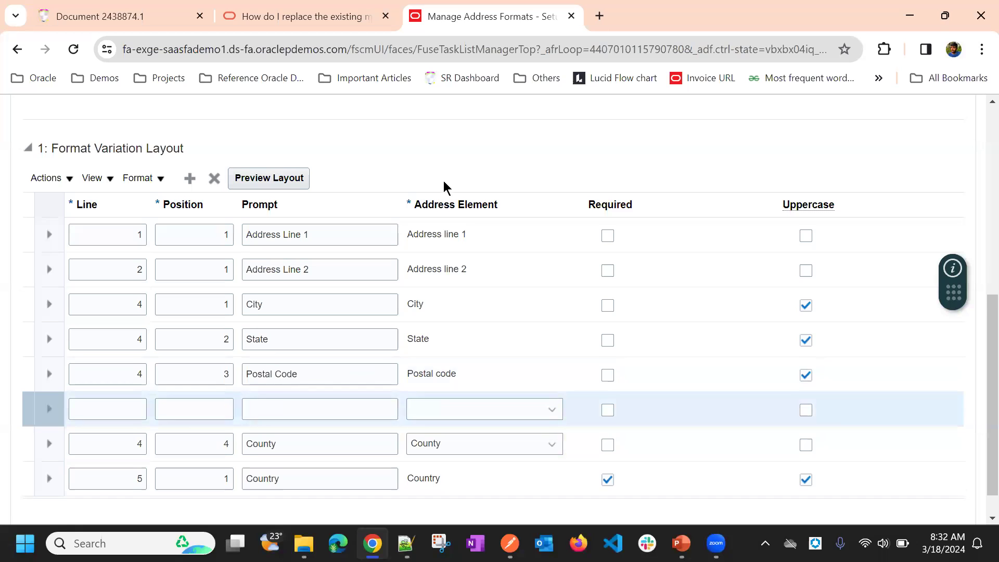
{"action": "left_click", "coordinate": [121, 377]}
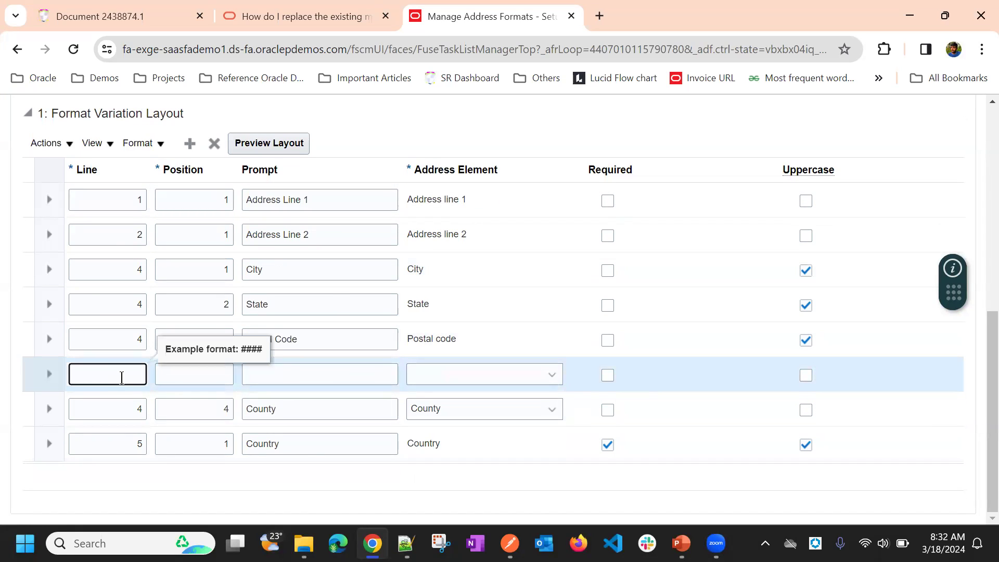
{"action": "type", "text": "4"}
{"action": "left_click", "coordinate": [206, 370]}
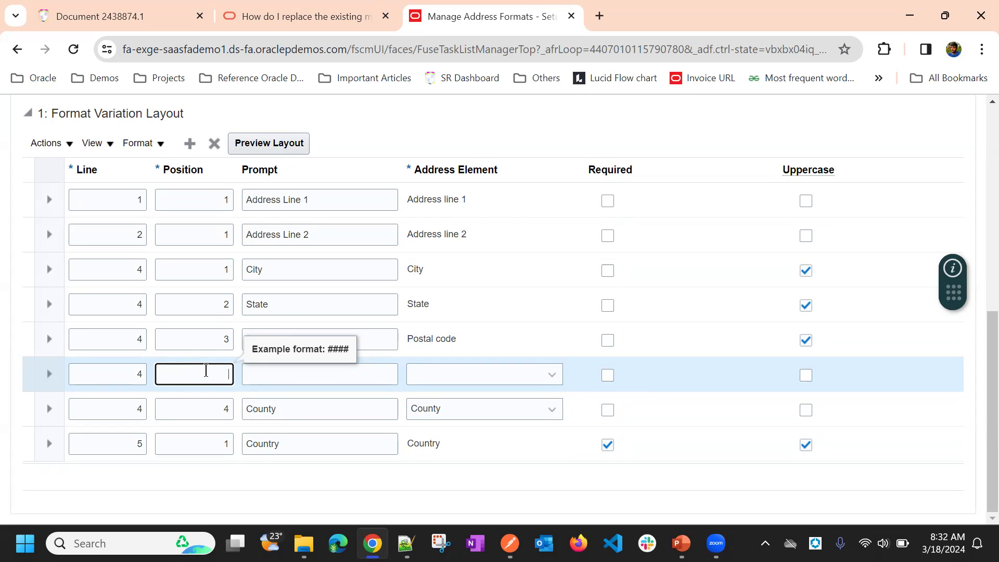
{"action": "double_click", "coordinate": [134, 375]}
{"action": "left_click", "coordinate": [188, 371]}
{"action": "left_click", "coordinate": [282, 371]}
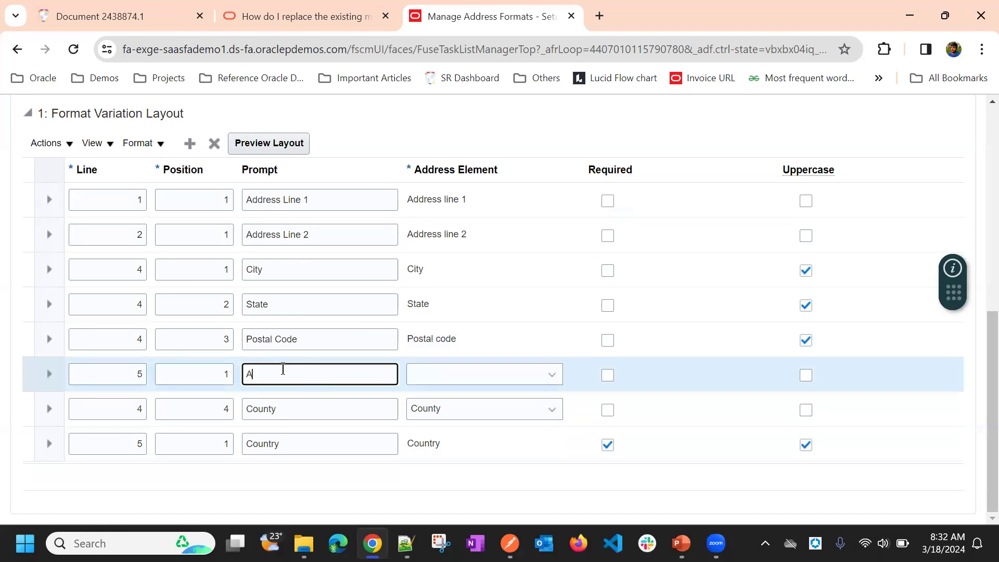
Step: Assign Additional address attribute 1 as the address element of the Area row
{"action": "left_click", "coordinate": [448, 374]}
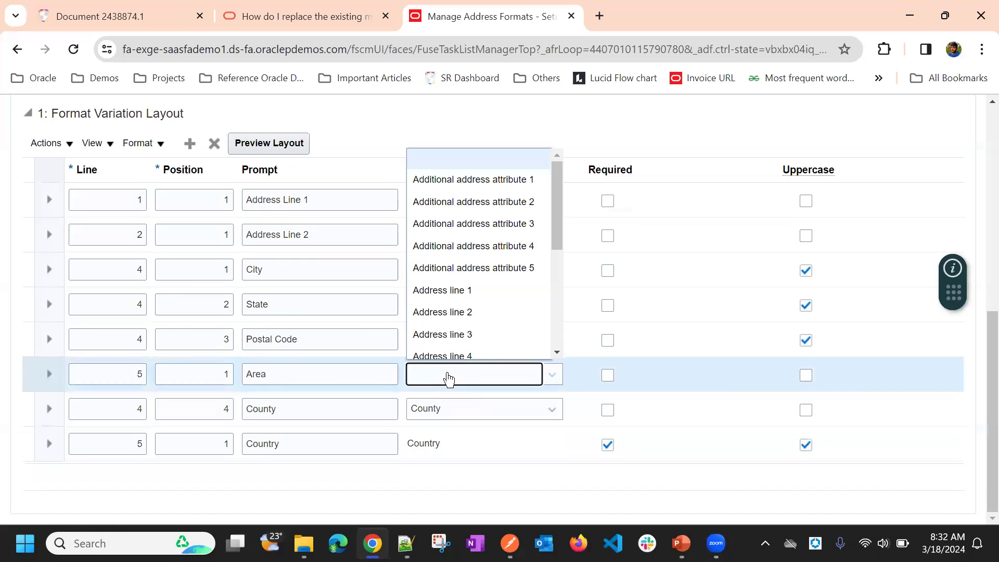
{"action": "left_click", "coordinate": [477, 180]}
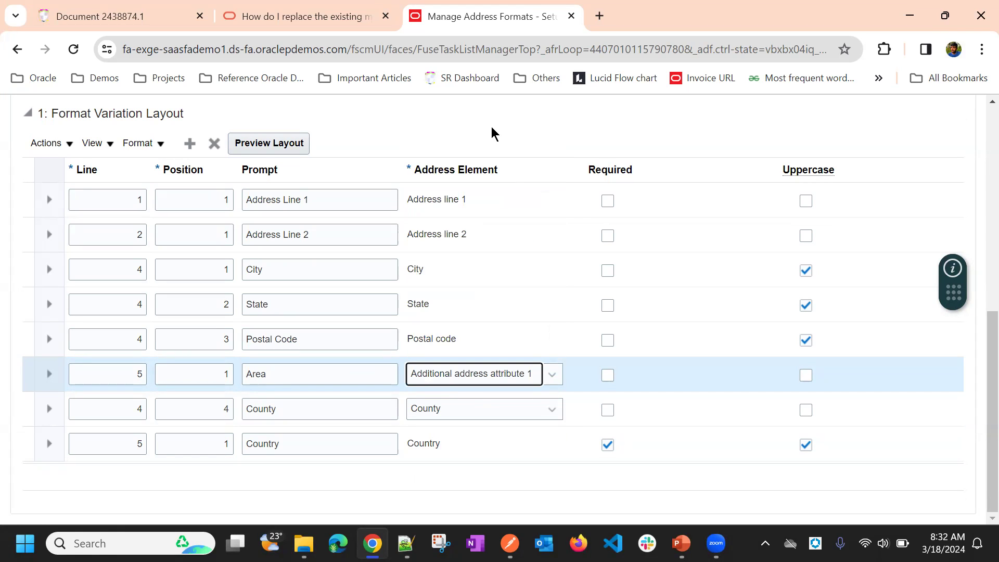
{"action": "left_click", "coordinate": [492, 127]}
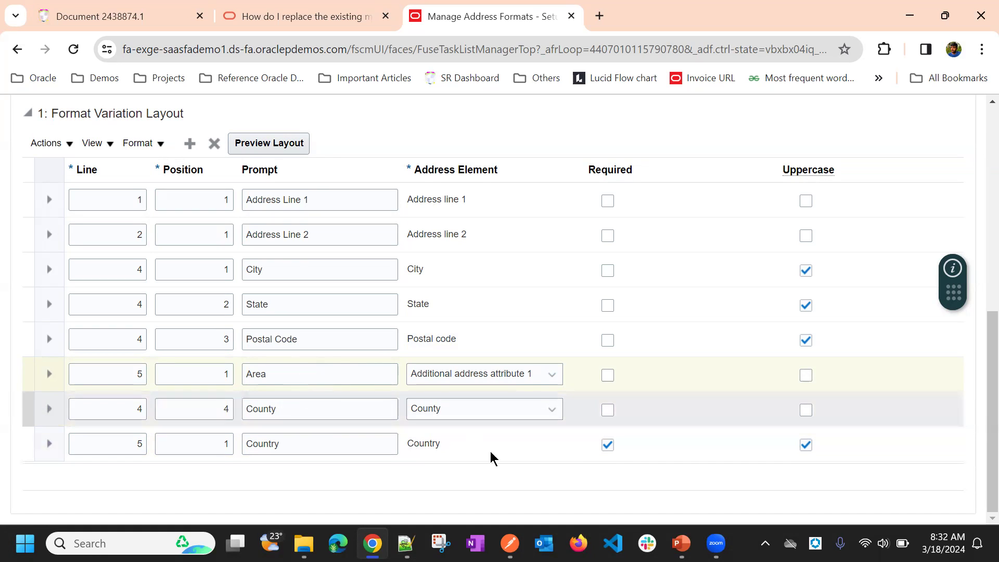
Step: Try to preview the layout with the new Area row, and save the address format changes
{"action": "scroll", "coordinate": [749, 128], "scroll_direction": "up", "scroll_amount": 5}
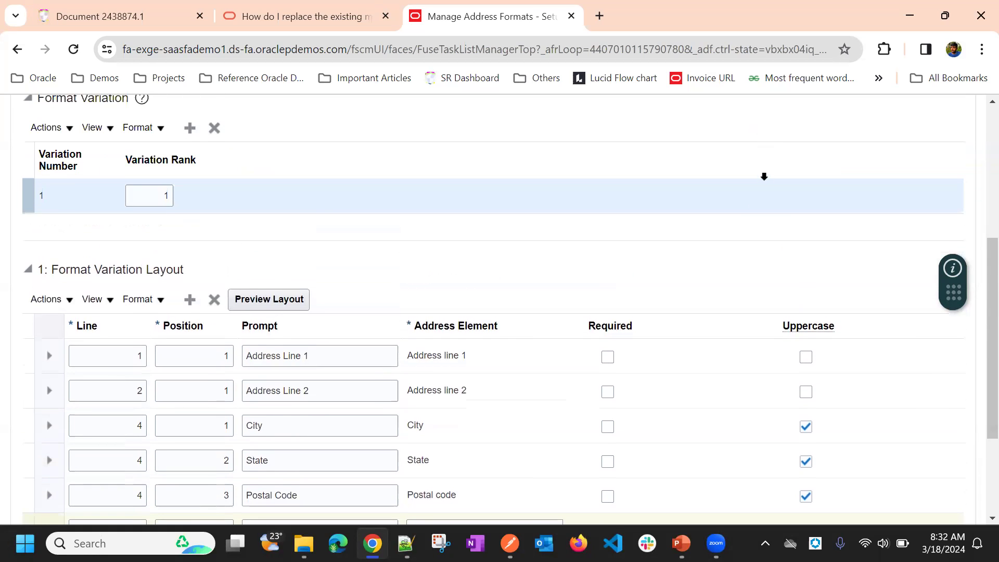
{"action": "left_click", "coordinate": [274, 376]}
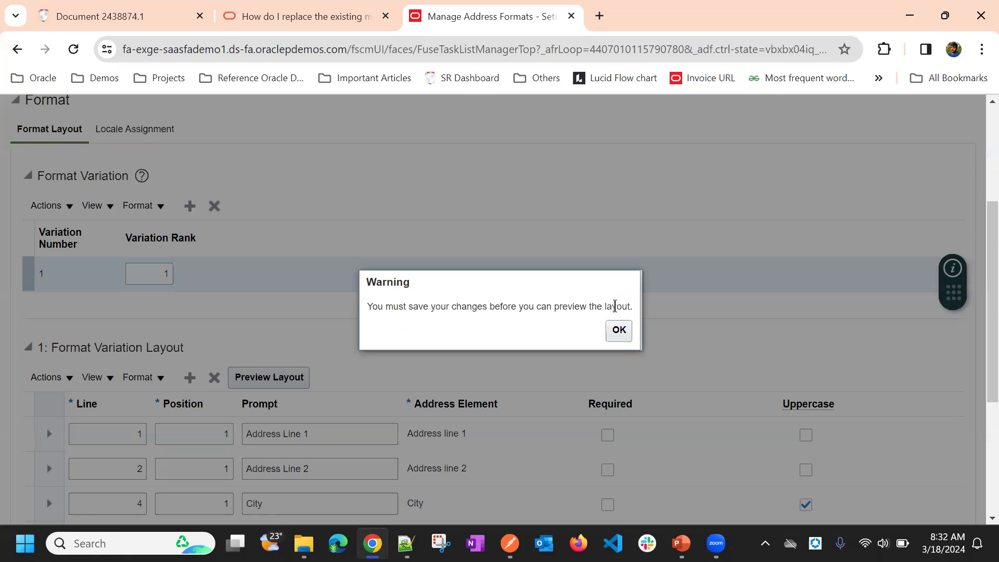
{"action": "left_click", "coordinate": [628, 333]}
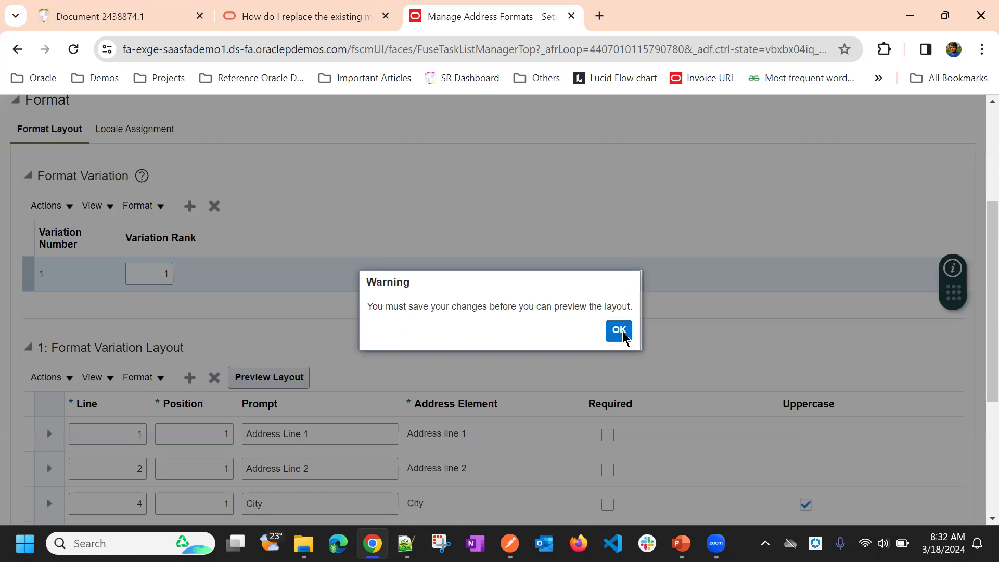
{"action": "scroll", "coordinate": [791, 279], "scroll_direction": "up", "scroll_amount": 4}
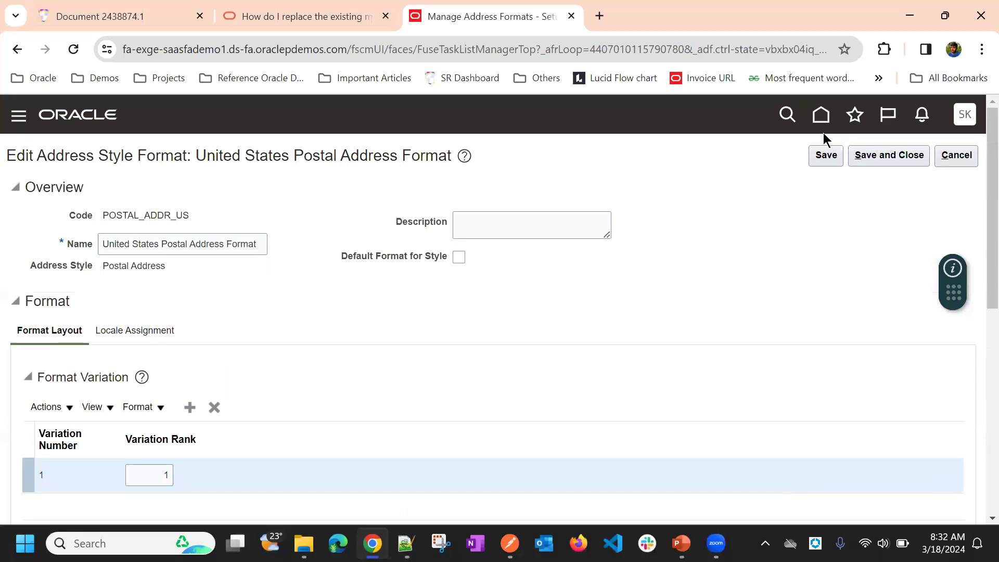
{"action": "left_click", "coordinate": [819, 161]}
Step: Retry the layout preview with the Area row, and save and close the United States Postal Address Format
{"action": "scroll", "coordinate": [603, 191], "scroll_direction": "down", "scroll_amount": 6}
{"action": "left_click", "coordinate": [306, 143]}
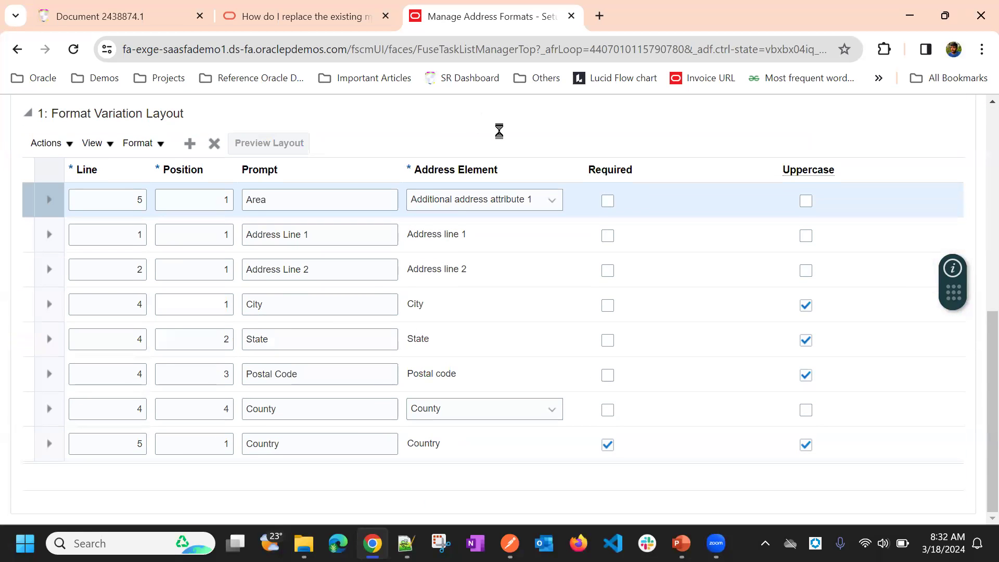
{"action": "left_click", "coordinate": [618, 330]}
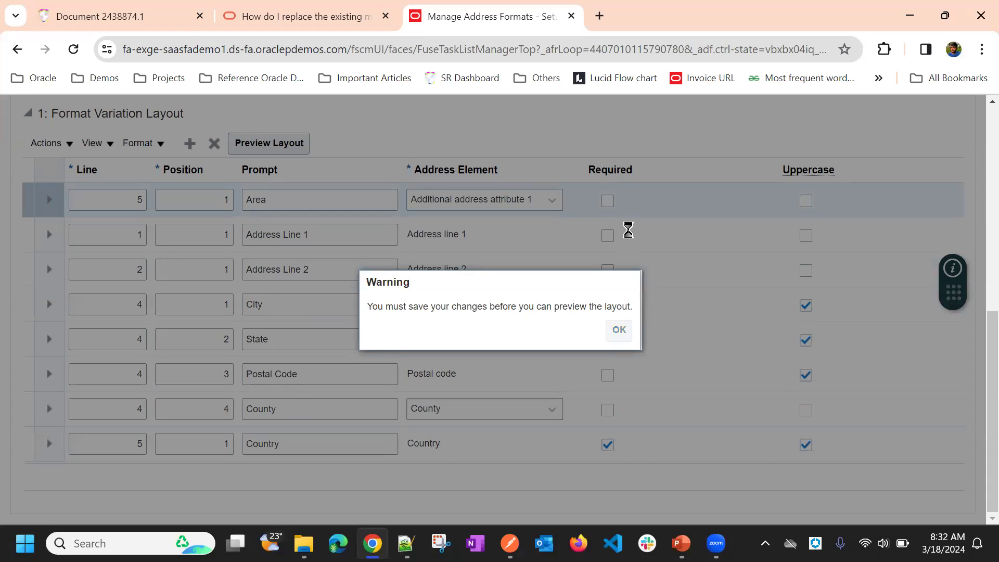
{"action": "scroll", "coordinate": [875, 192], "scroll_direction": "up", "scroll_amount": 6}
{"action": "left_click", "coordinate": [876, 111]}
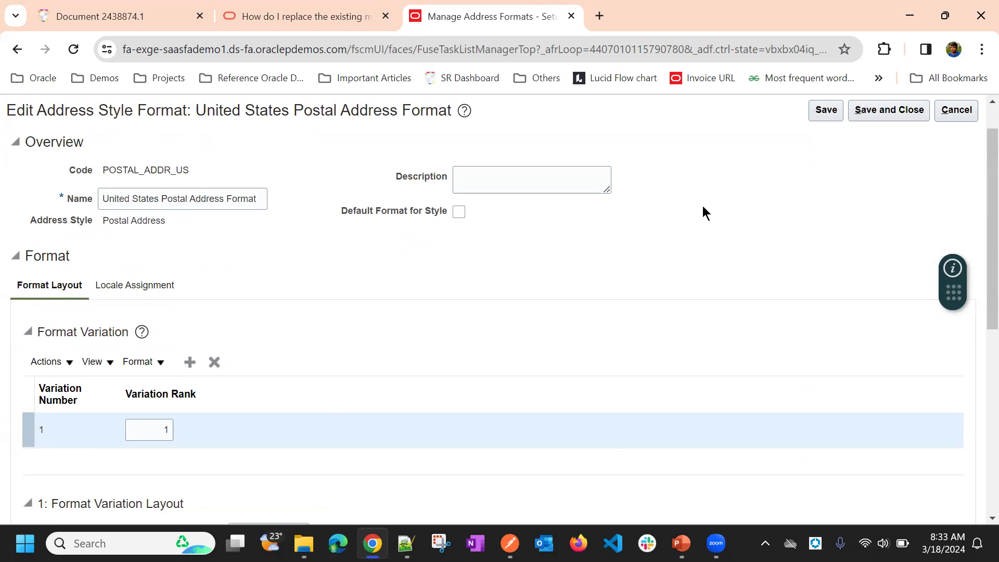
Step: Try to save the address format and preview its layout with the Area row, and dismiss the warning
{"action": "left_click", "coordinate": [883, 115]}
{"action": "scroll", "coordinate": [579, 252], "scroll_direction": "down", "scroll_amount": 5}
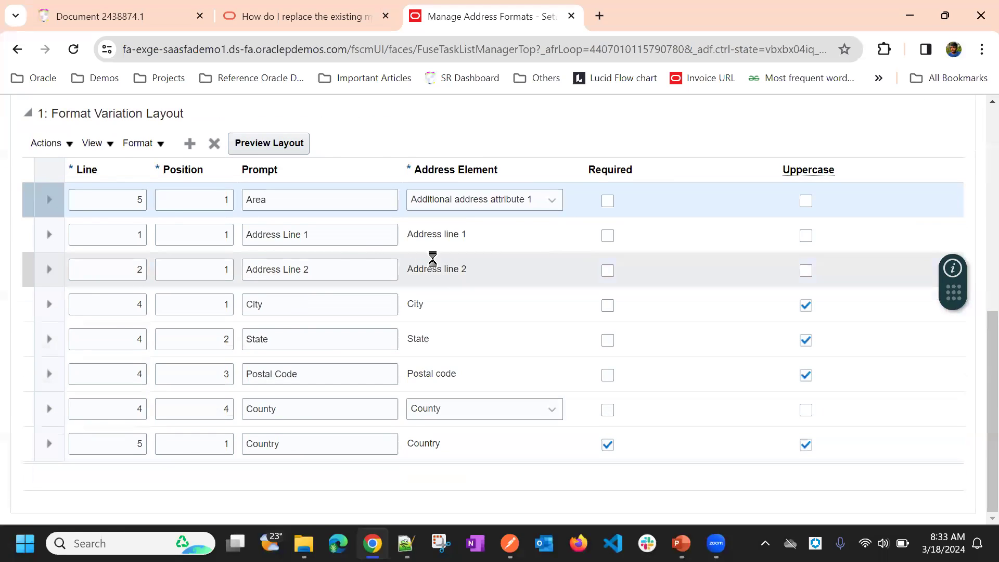
{"action": "scroll", "coordinate": [489, 257], "scroll_direction": "down", "scroll_amount": 10}
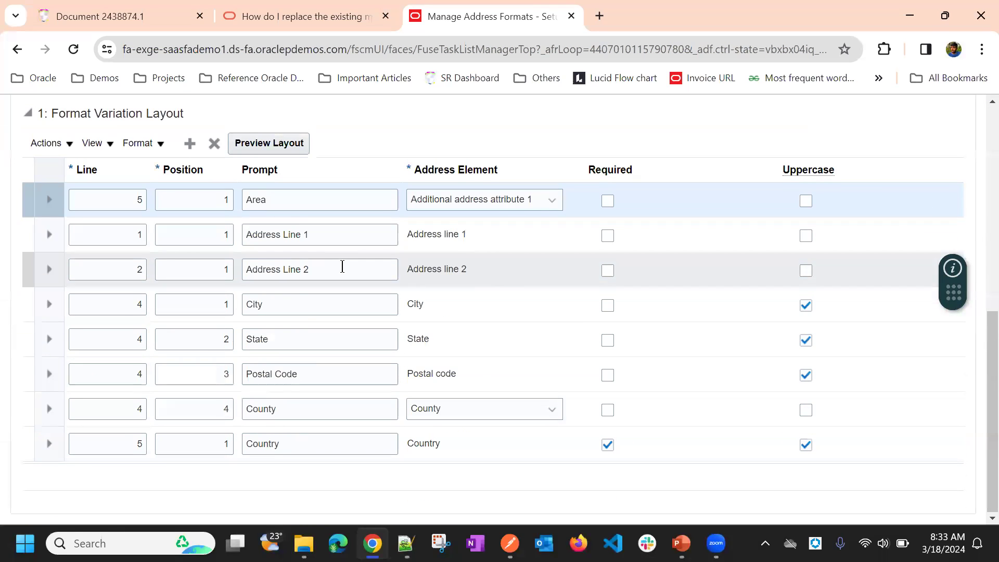
{"action": "left_click", "coordinate": [265, 145]}
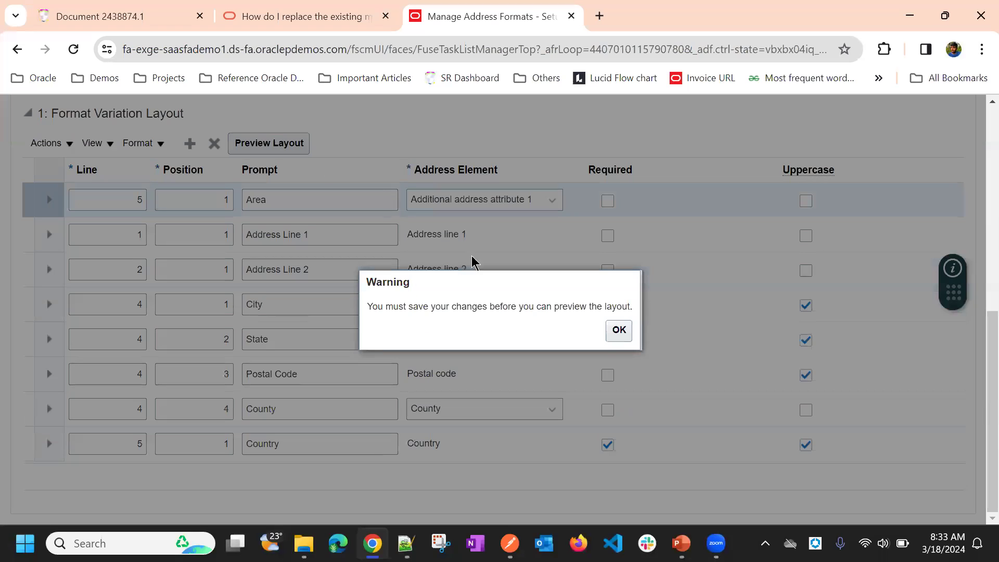
{"action": "left_click", "coordinate": [619, 330]}
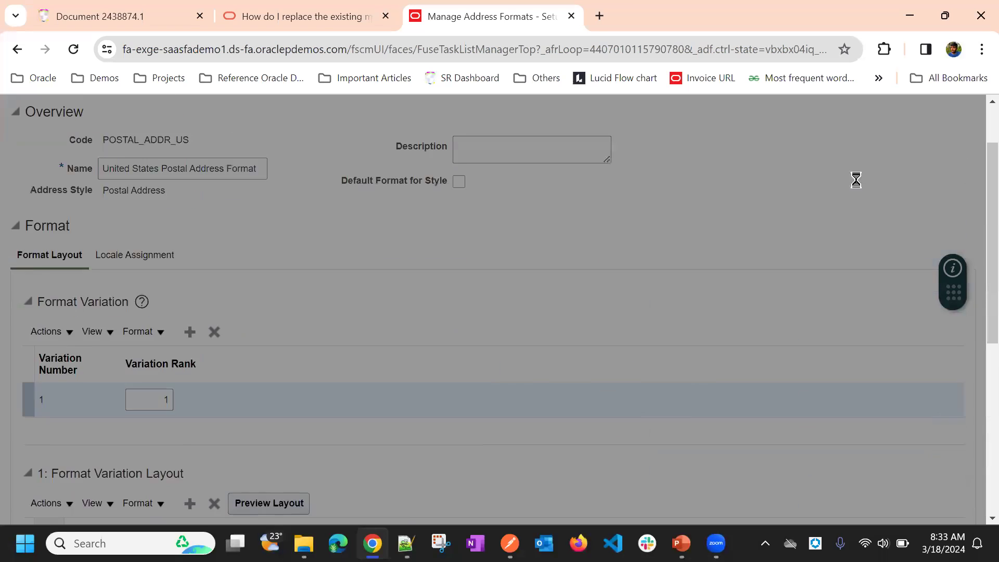
Step: Retry saving the United States Postal Address Format with the Area row, and leave its editor
{"action": "scroll", "coordinate": [926, 157], "scroll_direction": "up", "scroll_amount": 3}
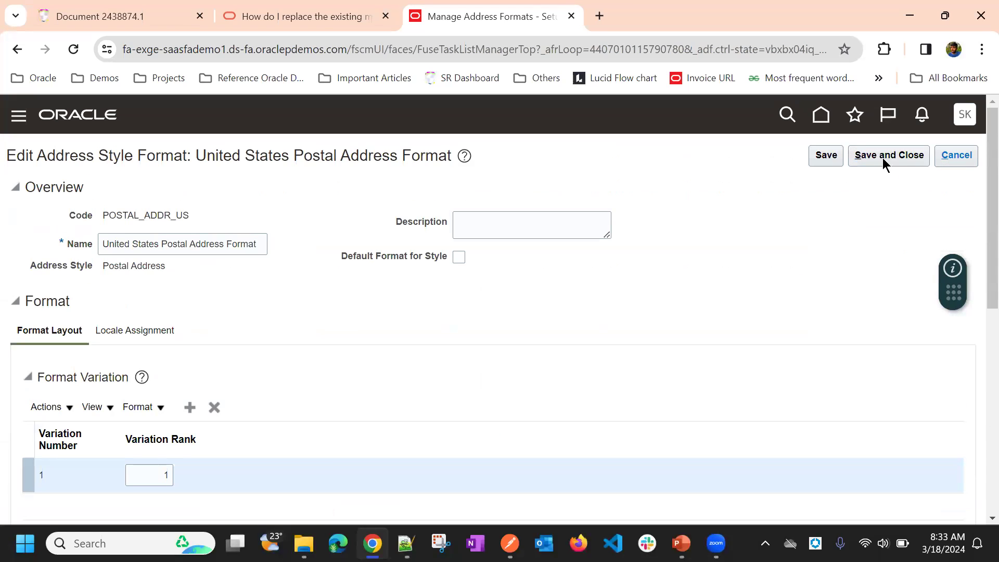
{"action": "left_click", "coordinate": [825, 156]}
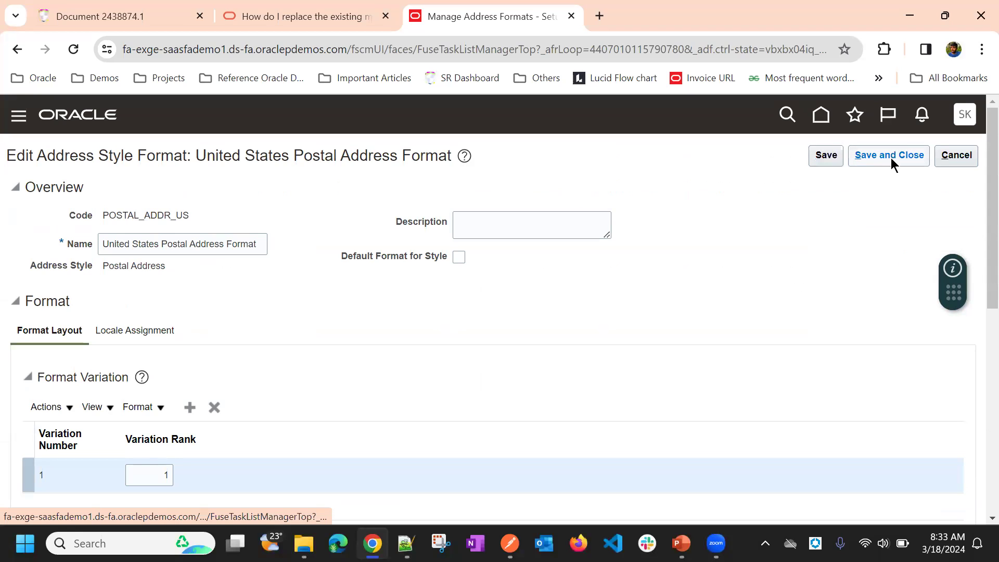
{"action": "left_click", "coordinate": [923, 162]}
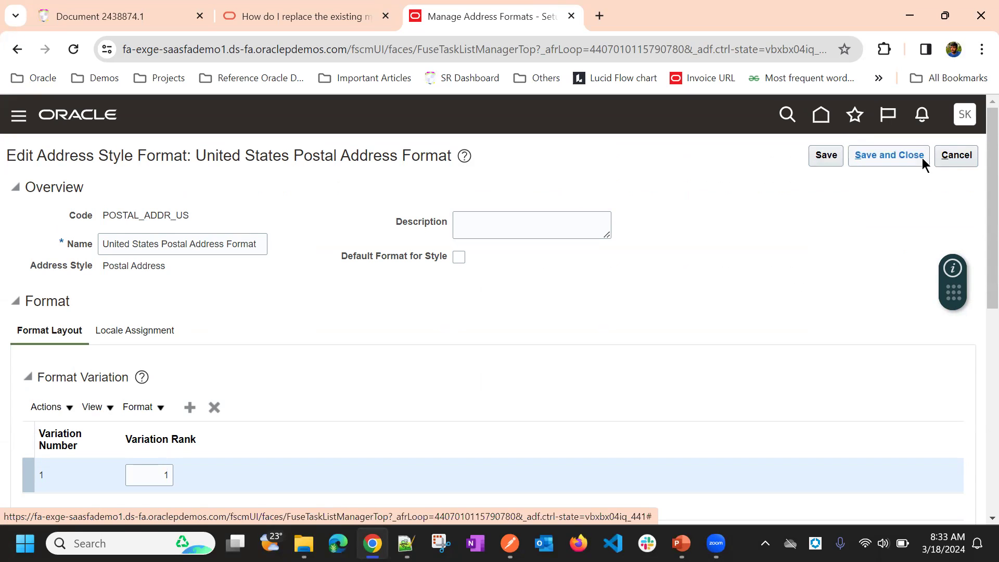
{"action": "left_click", "coordinate": [952, 158]}
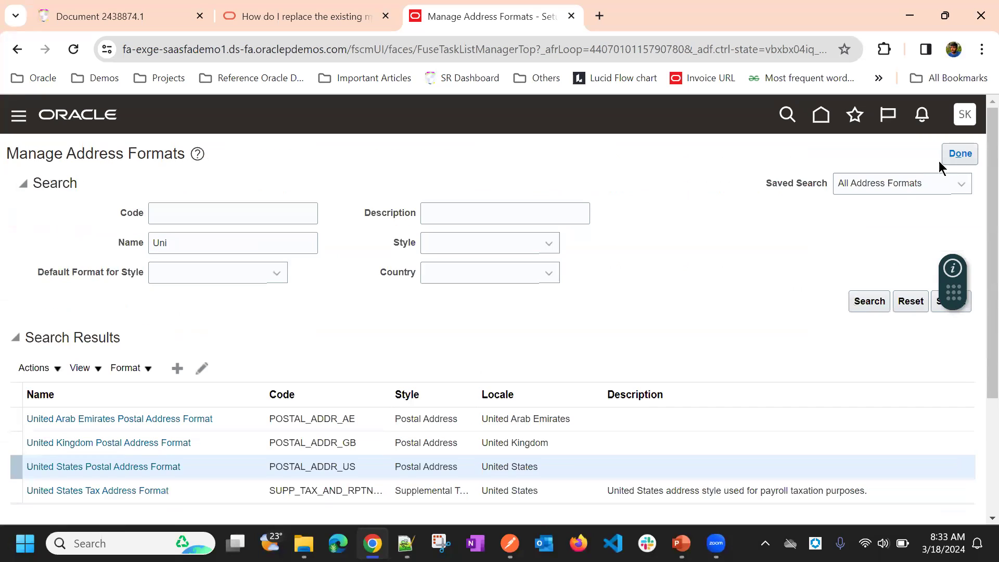
Step: Reopen the United States Postal Address Format, check its variation layout rows, and start editing it
{"action": "scroll", "coordinate": [531, 274], "scroll_direction": "down", "scroll_amount": 3}
{"action": "left_click", "coordinate": [124, 311]}
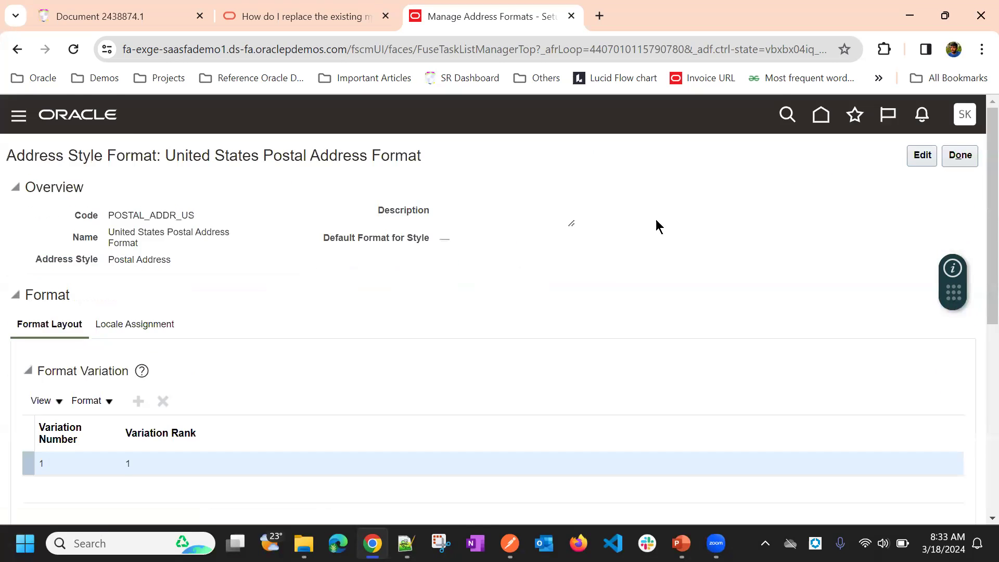
{"action": "scroll", "coordinate": [655, 219], "scroll_direction": "down", "scroll_amount": 5}
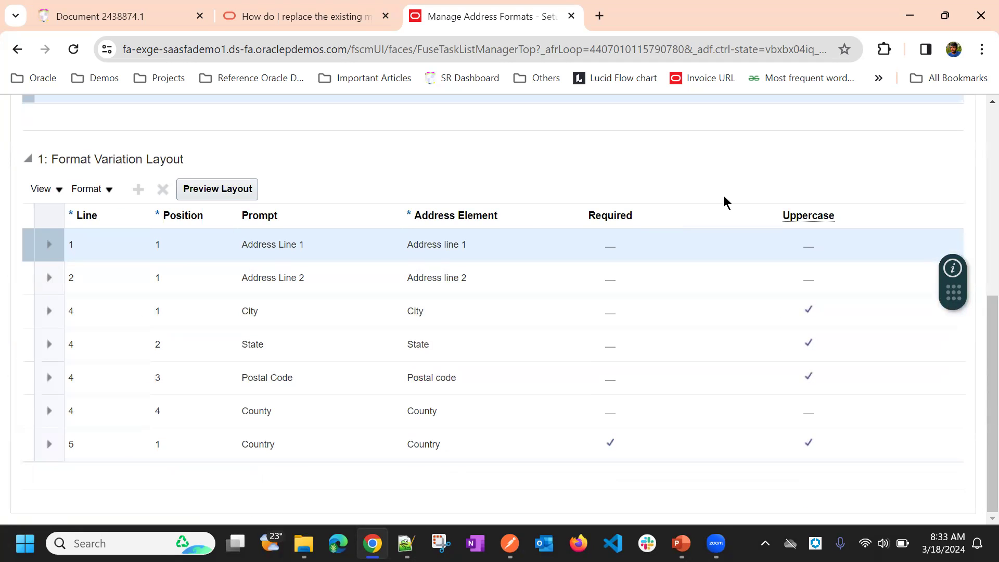
{"action": "scroll", "coordinate": [832, 177], "scroll_direction": "up", "scroll_amount": 7}
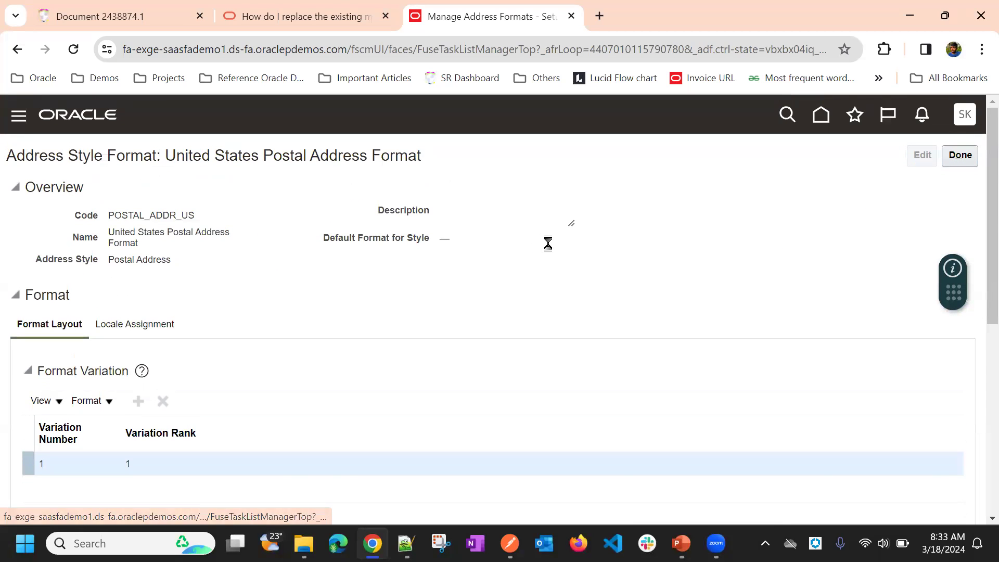
{"action": "scroll", "coordinate": [362, 207], "scroll_direction": "down", "scroll_amount": 5}
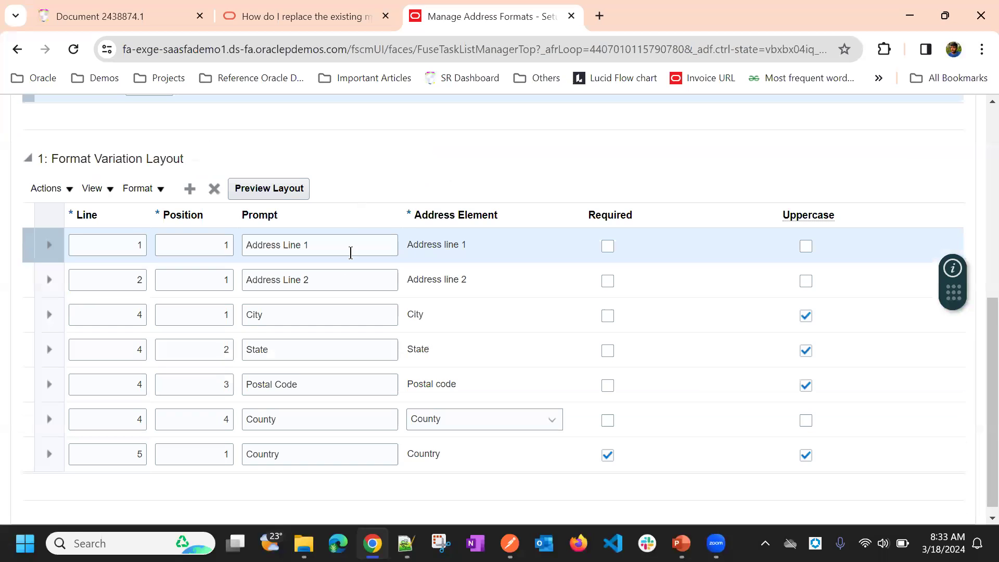
Step: Add a row to the format variation layout with line 5, position 1 and the prompt Area
{"action": "left_click", "coordinate": [190, 188]}
{"action": "scroll", "coordinate": [157, 459], "scroll_direction": "down", "scroll_amount": 2}
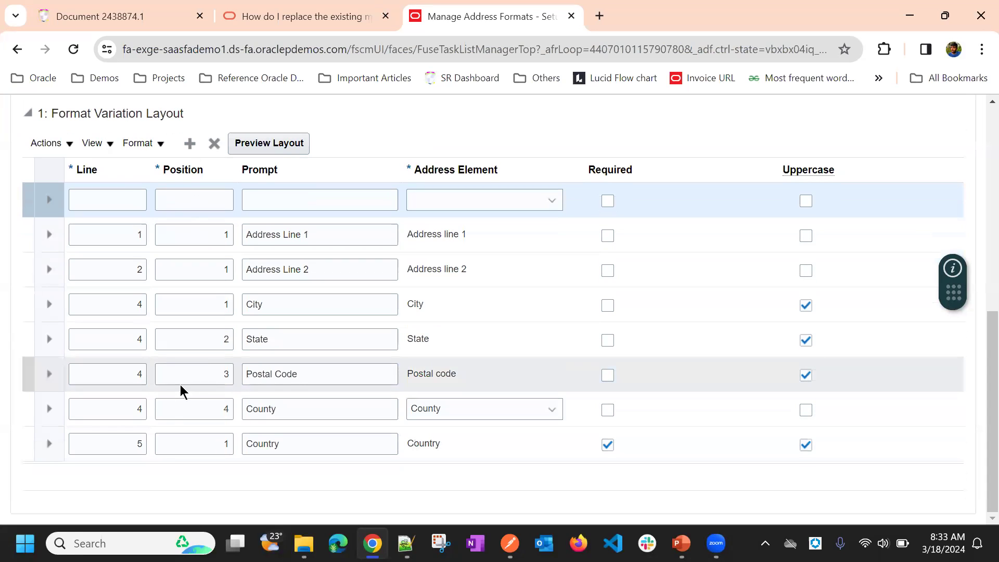
{"action": "scroll", "coordinate": [195, 383], "scroll_direction": "up", "scroll_amount": 3}
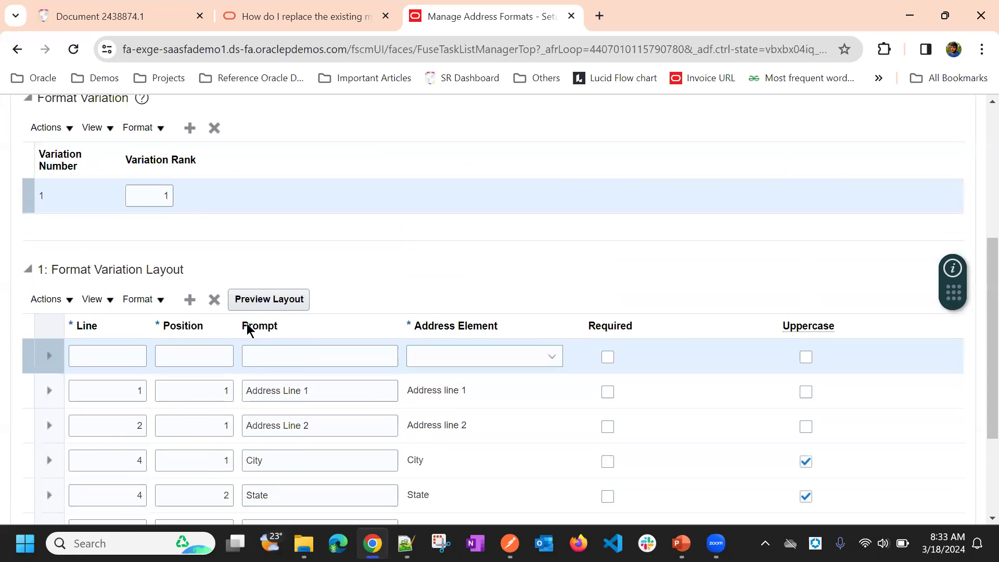
{"action": "left_click", "coordinate": [120, 346]}
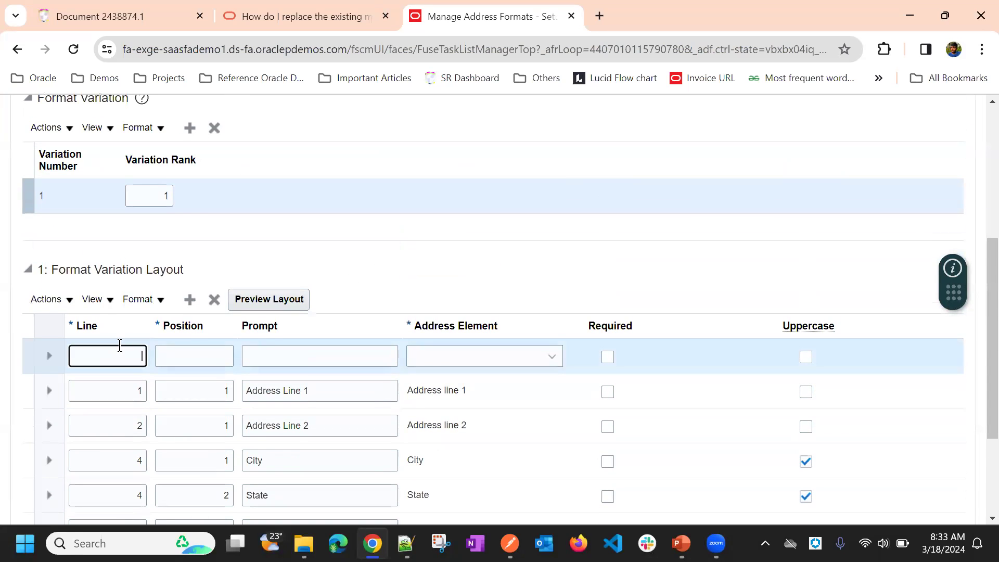
{"action": "left_click", "coordinate": [192, 354]}
{"action": "type", "text": "1"}
{"action": "left_click", "coordinate": [292, 351]}
{"action": "type", "text": "Area"}
Step: Set the new Area row's address element to Additional address attribute 1, and try to save and close the format
{"action": "left_click", "coordinate": [502, 355]}
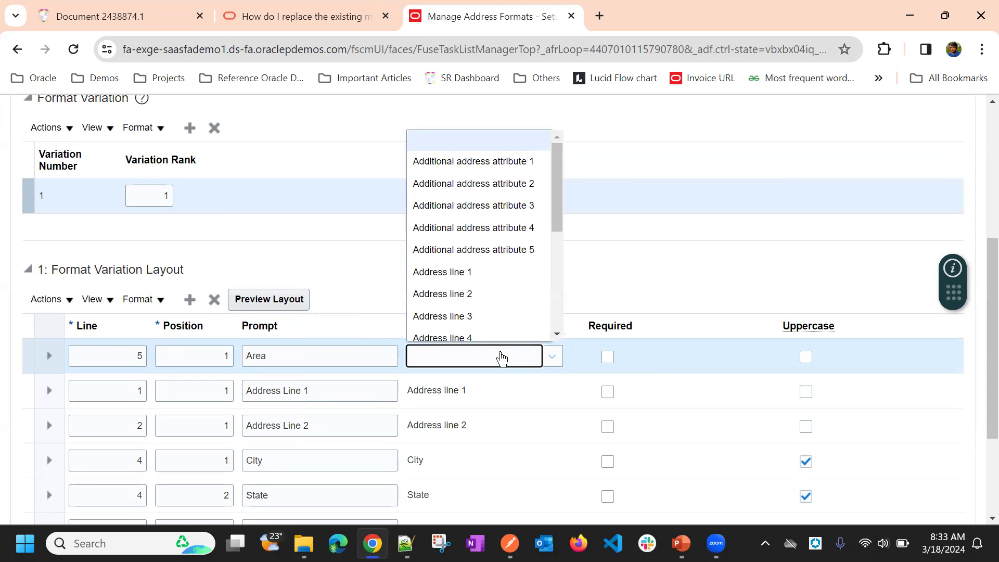
{"action": "left_click", "coordinate": [486, 165]}
{"action": "scroll", "coordinate": [641, 251], "scroll_direction": "up", "scroll_amount": 5}
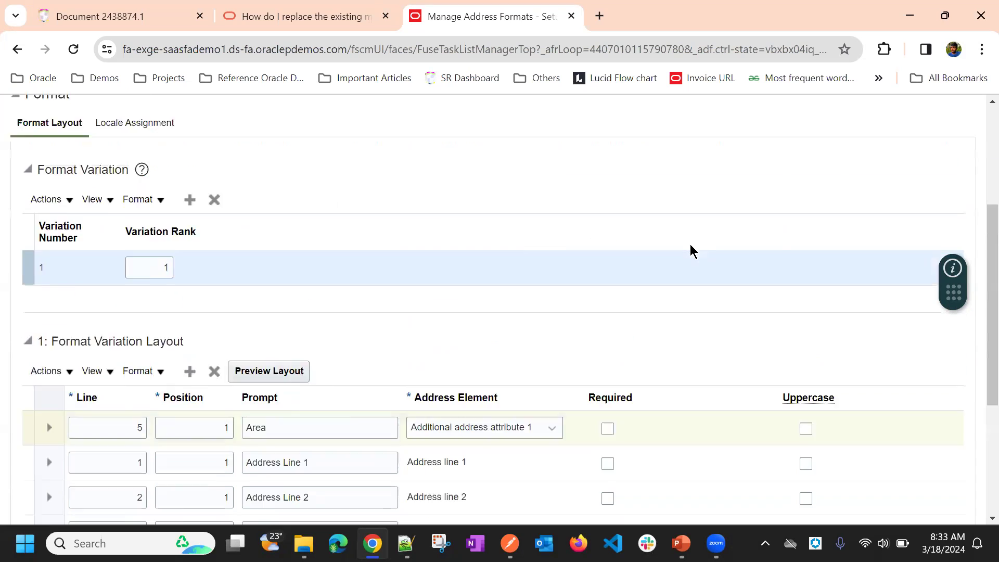
{"action": "left_click", "coordinate": [884, 158]}
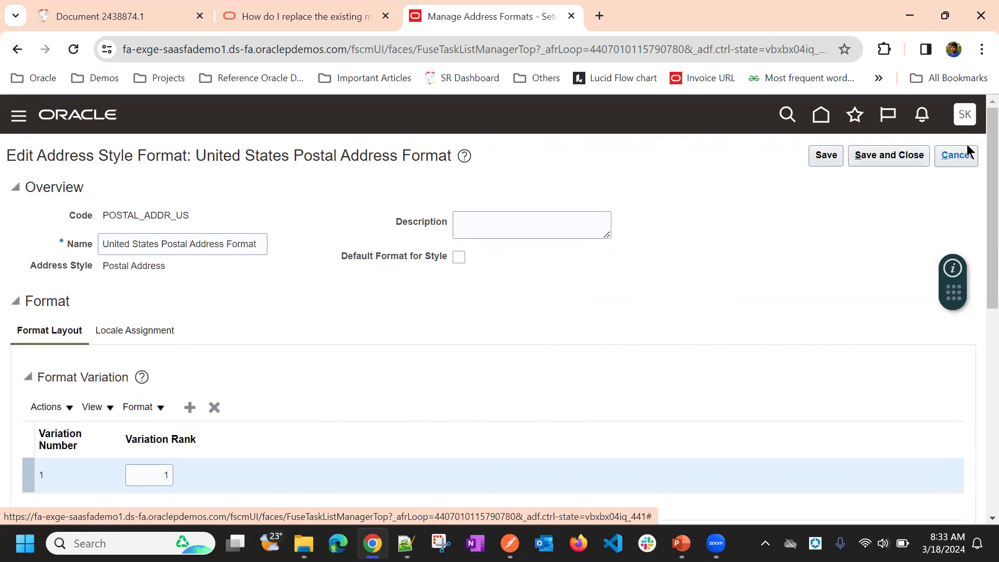
{"action": "left_click", "coordinate": [923, 160]}
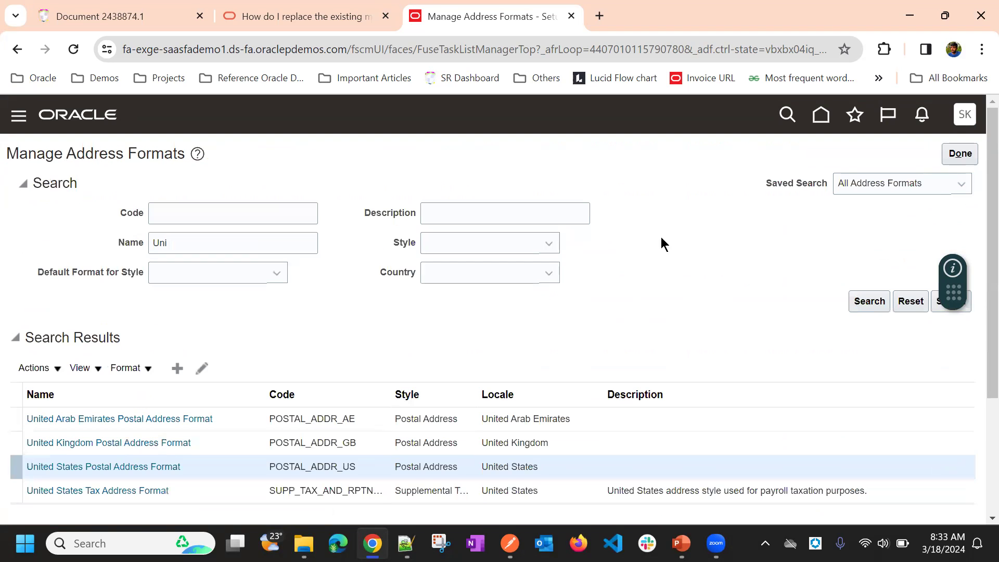
Step: Open the saved United States Postal Address Format and preview its address layout
{"action": "scroll", "coordinate": [617, 255], "scroll_direction": "down", "scroll_amount": 1}
{"action": "left_click", "coordinate": [142, 390]}
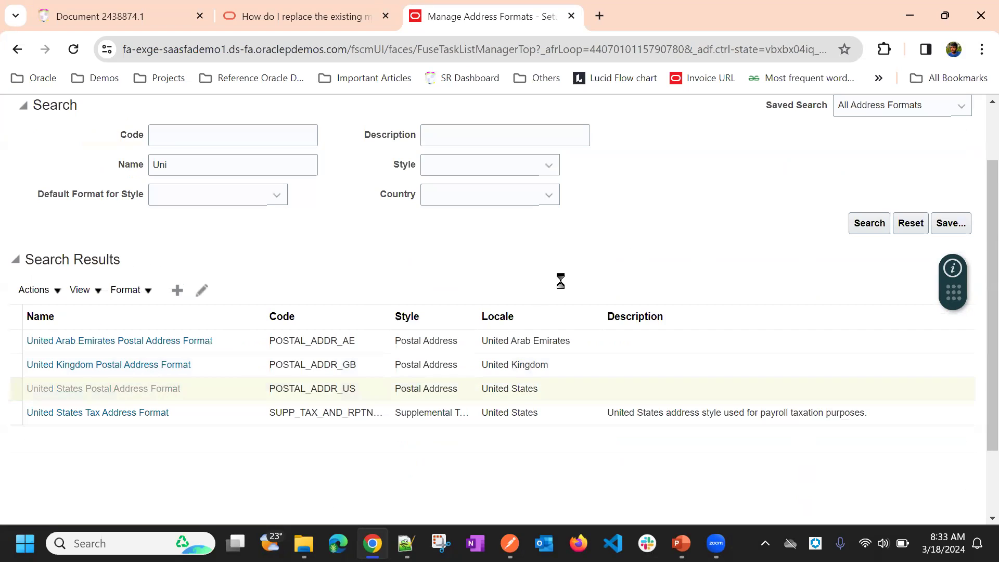
{"action": "scroll", "coordinate": [367, 334], "scroll_direction": "down", "scroll_amount": 5}
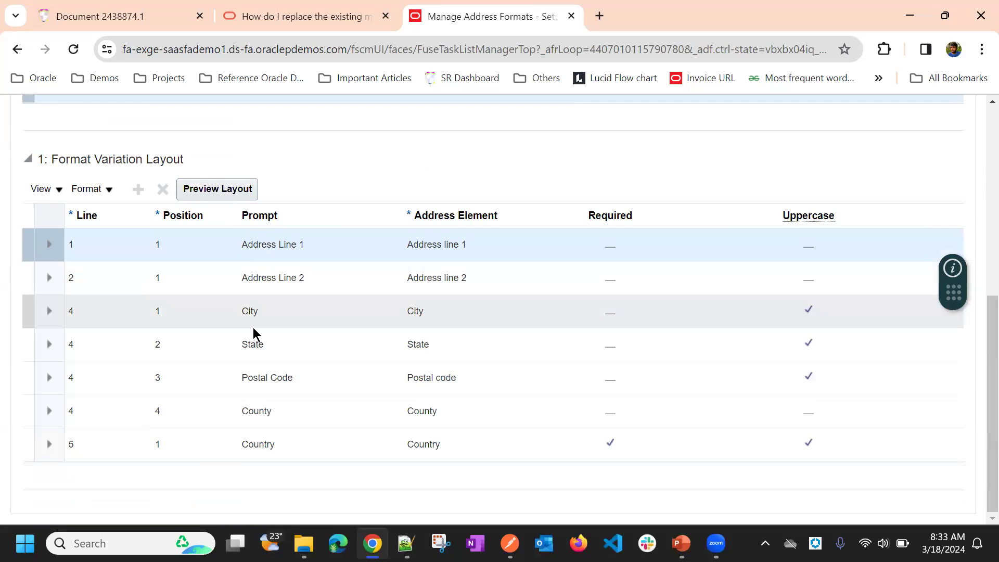
{"action": "left_click", "coordinate": [219, 189]}
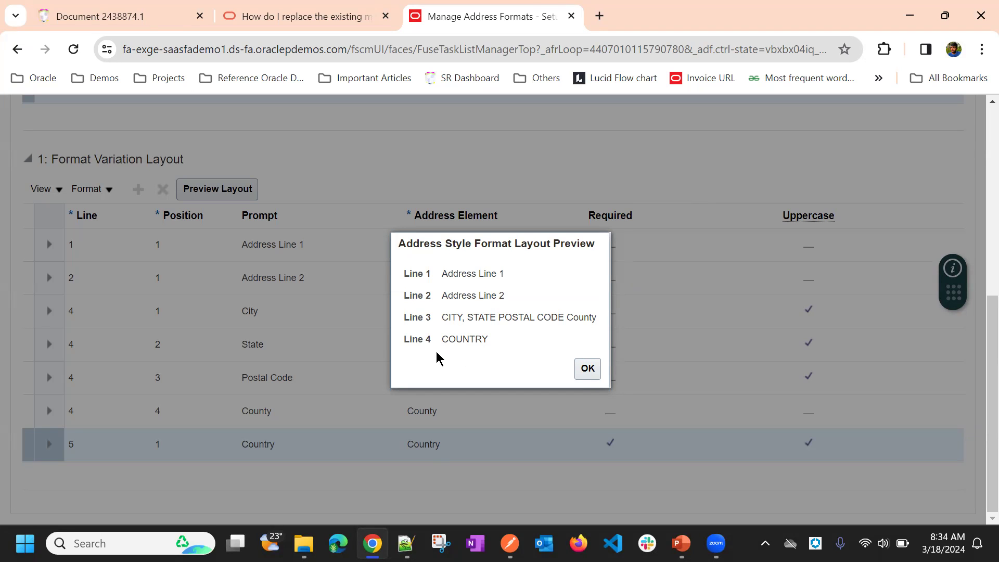
{"action": "left_click_drag", "start_coordinate": [449, 343], "coordinate": [472, 368]}
{"action": "left_click", "coordinate": [472, 368]}
{"action": "left_click", "coordinate": [577, 363]}
Step: Review the address format's variation layout and its locale assignment, and close the format
{"action": "scroll", "coordinate": [443, 226], "scroll_direction": "up", "scroll_amount": 7}
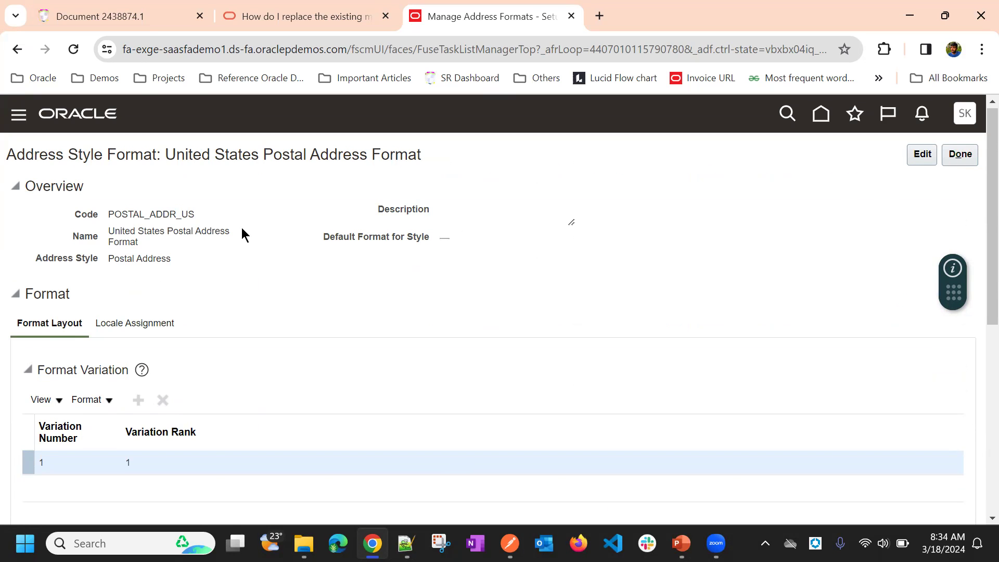
{"action": "scroll", "coordinate": [242, 227], "scroll_direction": "down", "scroll_amount": 7}
{"action": "scroll", "coordinate": [339, 286], "scroll_direction": "up", "scroll_amount": 6}
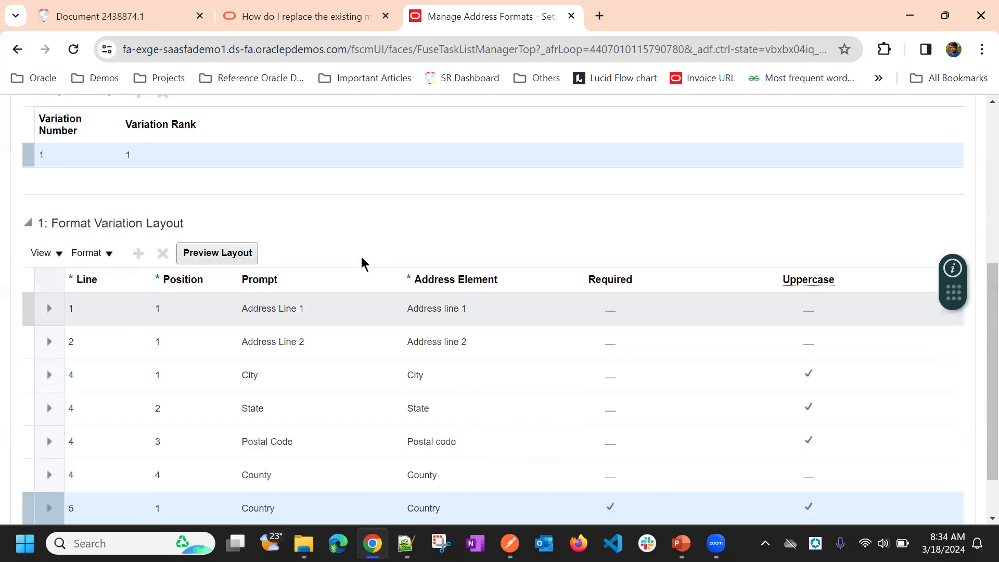
{"action": "scroll", "coordinate": [329, 261], "scroll_direction": "down", "scroll_amount": 6}
{"action": "scroll", "coordinate": [323, 267], "scroll_direction": "up", "scroll_amount": 6}
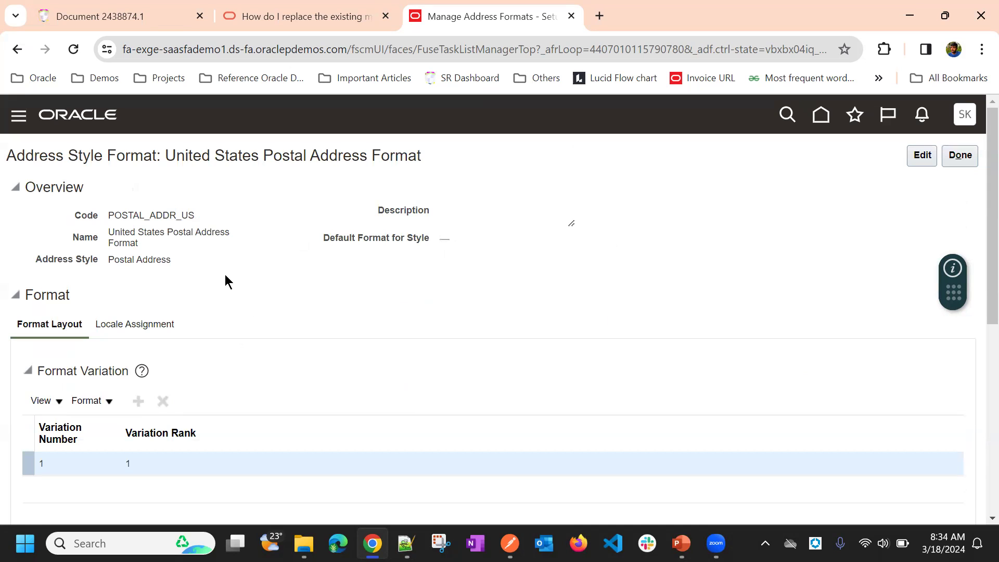
{"action": "left_click", "coordinate": [166, 330]}
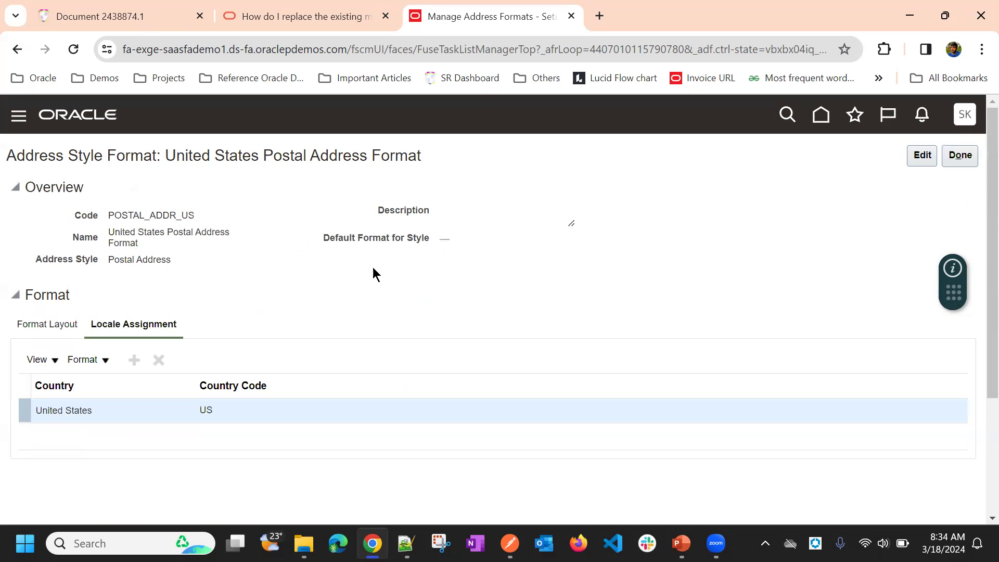
{"action": "scroll", "coordinate": [326, 269], "scroll_direction": "down", "scroll_amount": 3}
{"action": "scroll", "coordinate": [199, 289], "scroll_direction": "up", "scroll_amount": 4}
{"action": "left_click", "coordinate": [946, 157]}
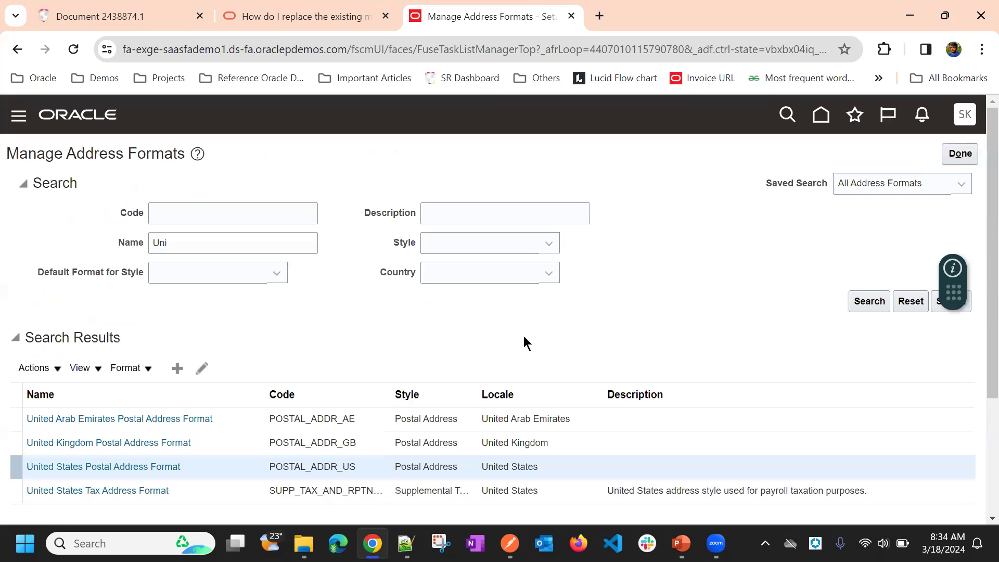
Step: Finish the Manage Address Formats task and return to the home page
{"action": "scroll", "coordinate": [493, 325], "scroll_direction": "down", "scroll_amount": 3}
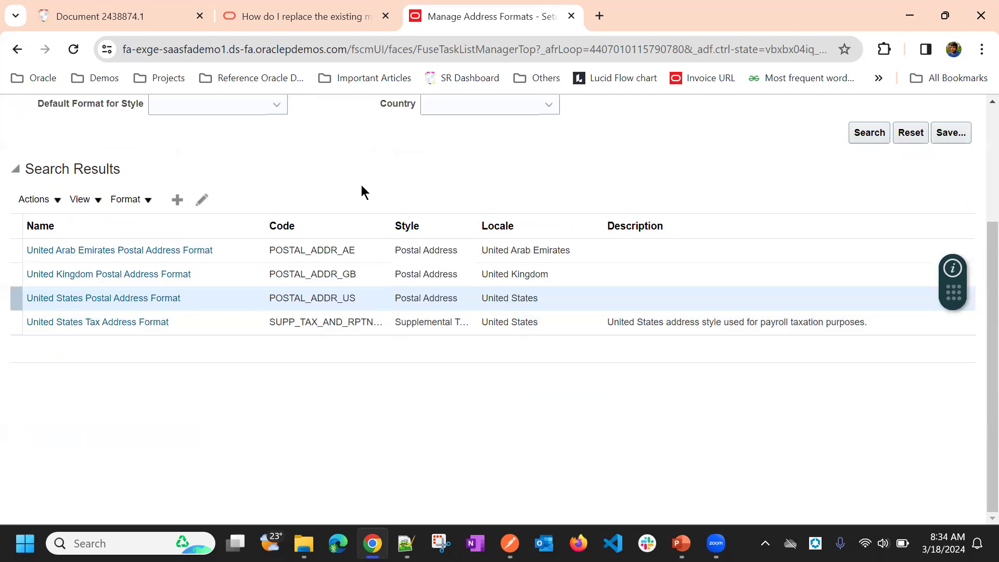
{"action": "scroll", "coordinate": [473, 247], "scroll_direction": "up", "scroll_amount": 3}
{"action": "scroll", "coordinate": [650, 302], "scroll_direction": "up", "scroll_amount": 1}
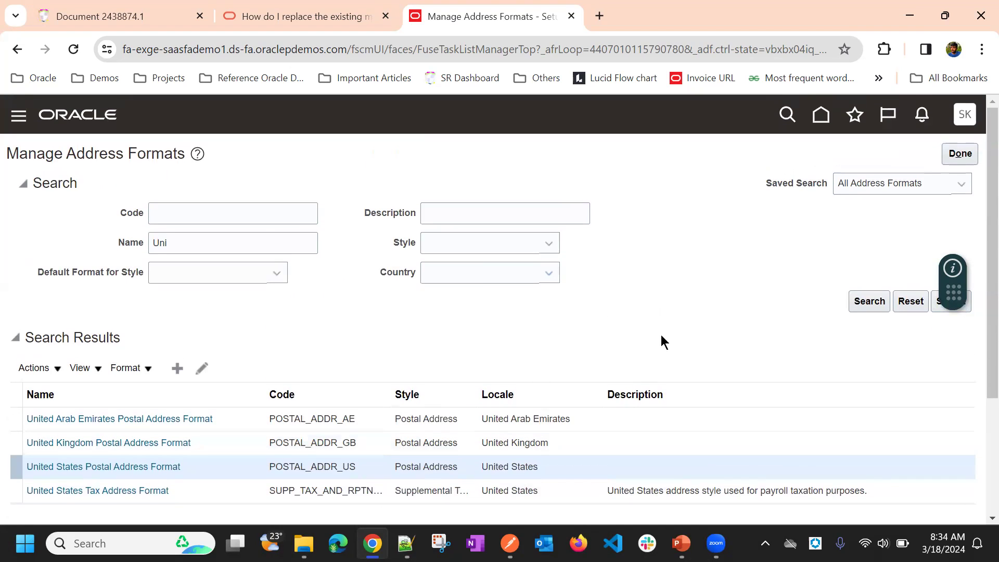
{"action": "left_click", "coordinate": [963, 154]}
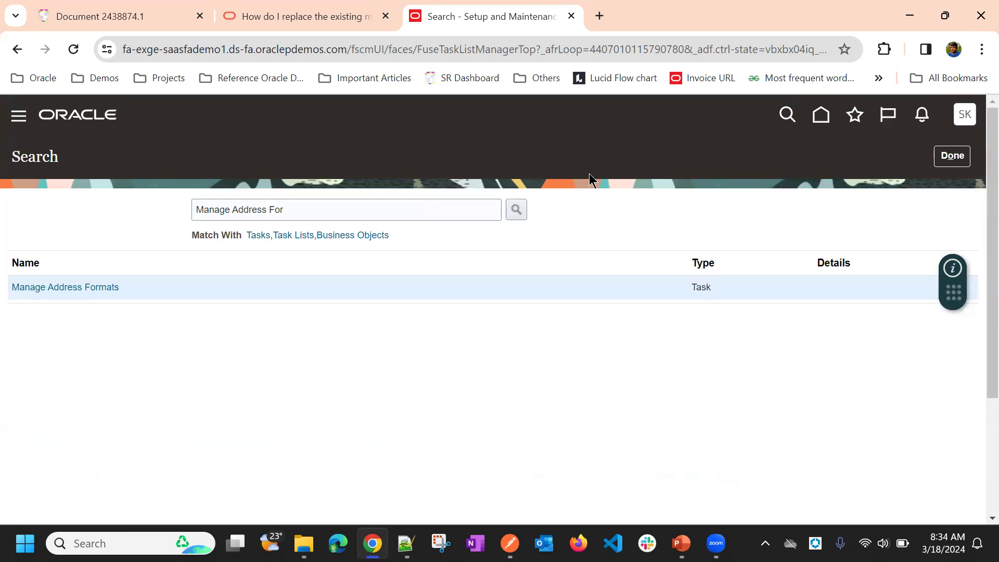
{"action": "left_click", "coordinate": [821, 115]}
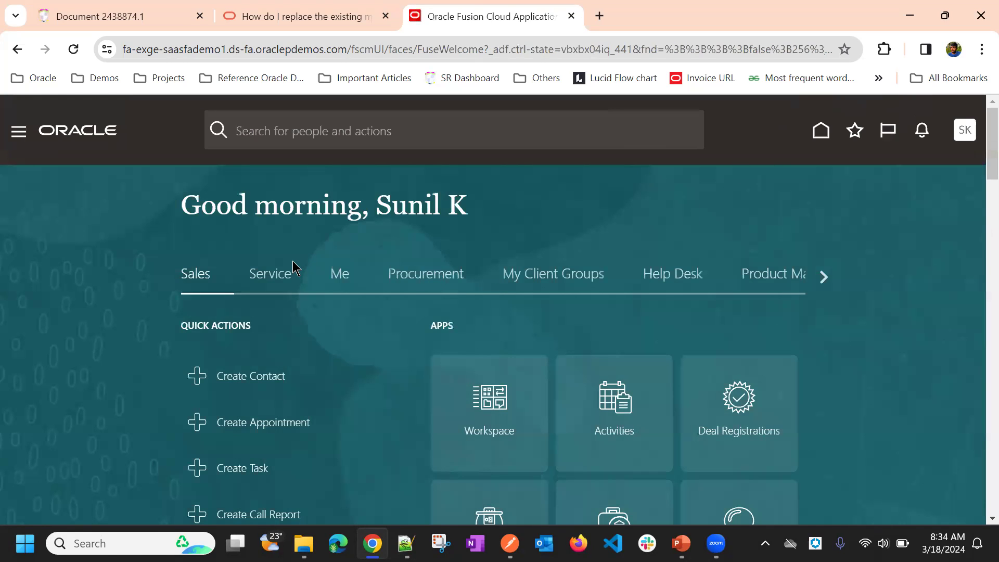
Step: Open the Contacts work area from the Sales apps on the home page
{"action": "scroll", "coordinate": [515, 214], "scroll_direction": "down", "scroll_amount": 4}
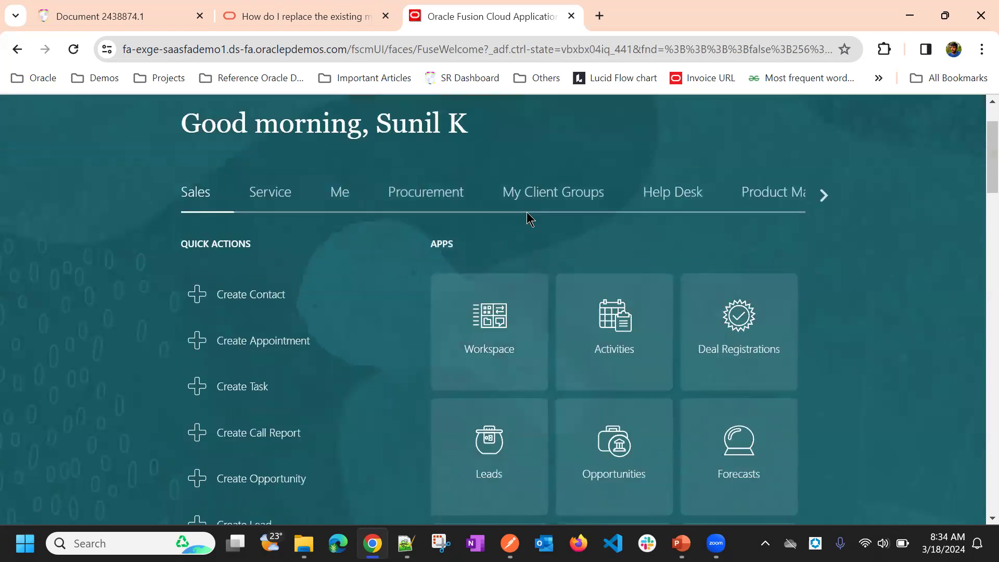
{"action": "scroll", "coordinate": [388, 359], "scroll_direction": "down", "scroll_amount": 2}
{"action": "scroll", "coordinate": [395, 356], "scroll_direction": "down", "scroll_amount": 1}
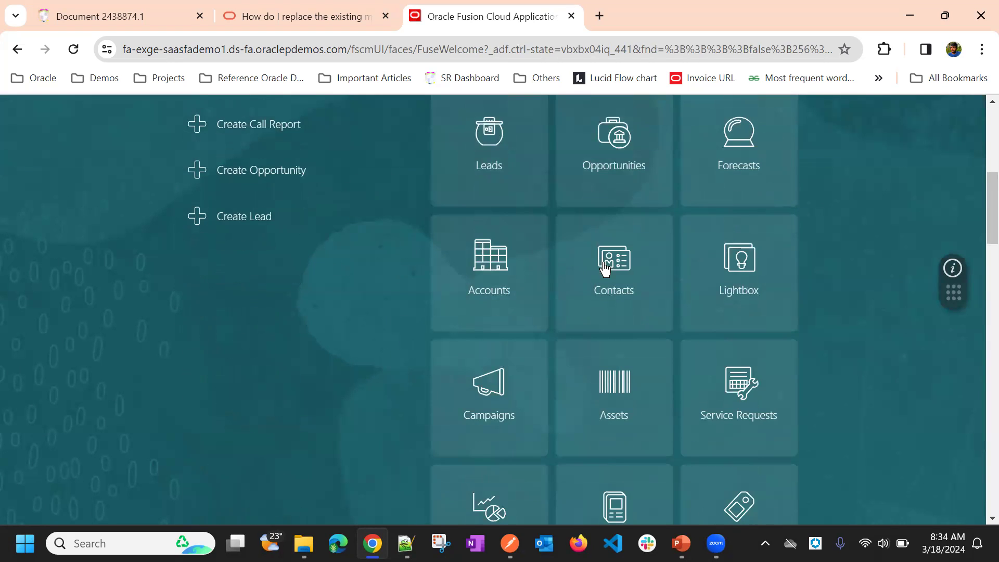
{"action": "left_click", "coordinate": [618, 269]}
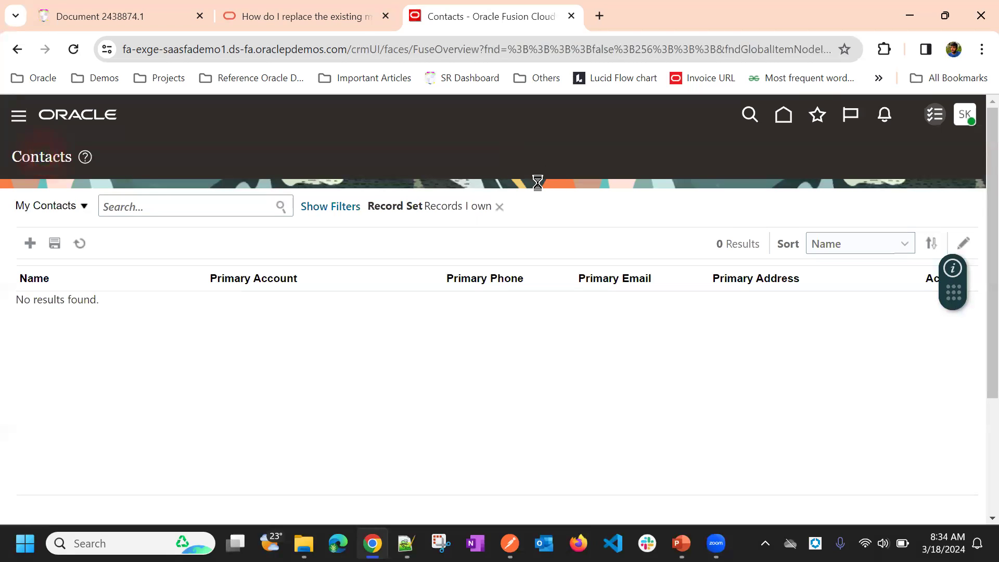
Step: Start creating a new contact and enter the contact's first and last name
{"action": "left_click", "coordinate": [251, 241]}
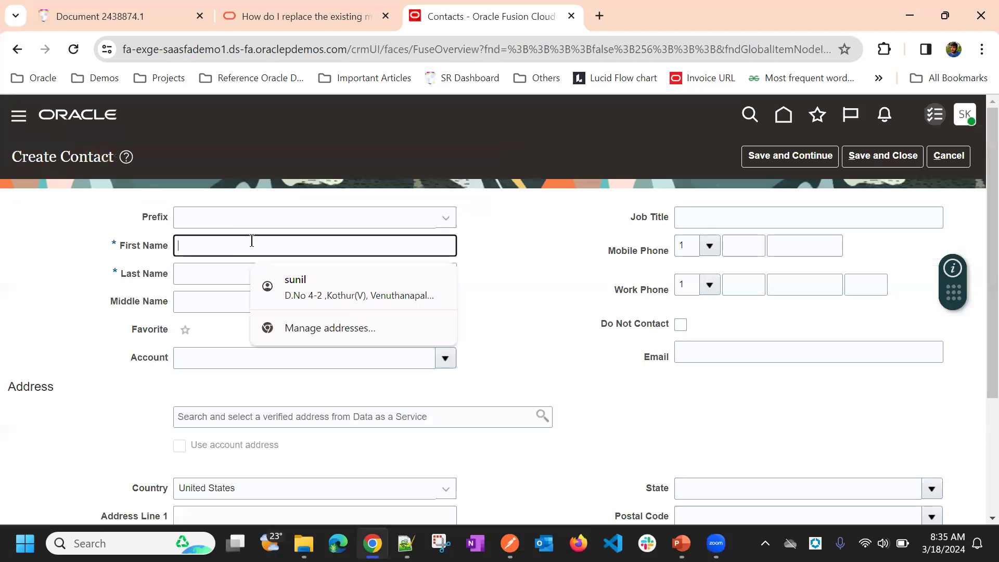
{"action": "left_click", "coordinate": [92, 265]}
{"action": "left_click", "coordinate": [214, 254]}
{"action": "type", "text": "Joh"}
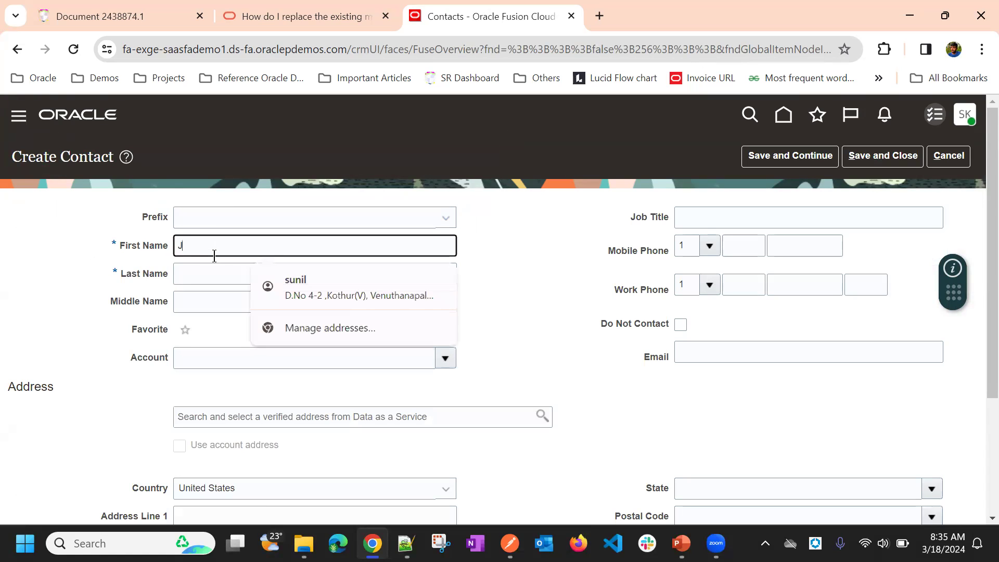
{"action": "left_click", "coordinate": [208, 271]}
{"action": "type", "text": "May"}
{"action": "left_click", "coordinate": [522, 215]}
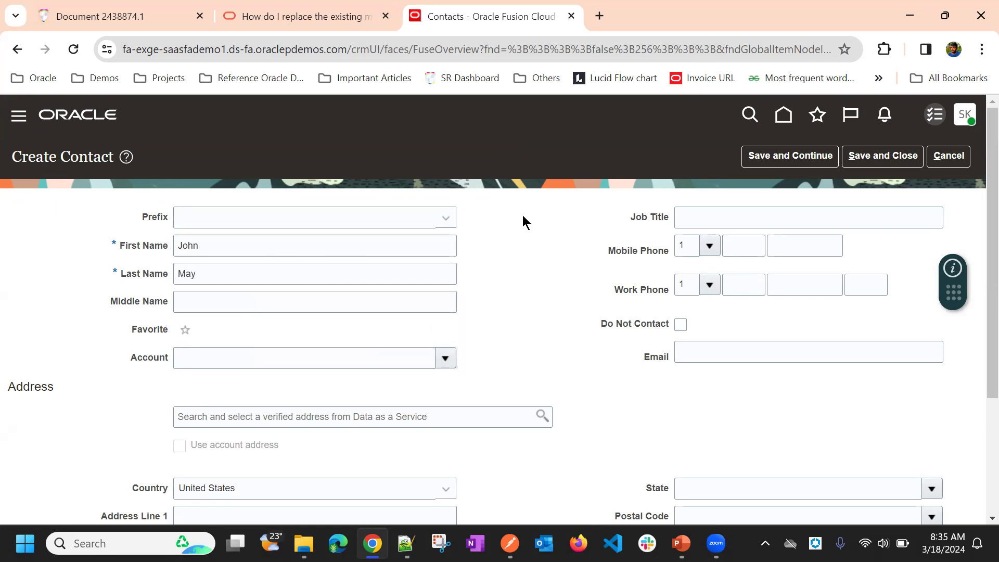
{"action": "scroll", "coordinate": [516, 227], "scroll_direction": "down", "scroll_amount": 3}
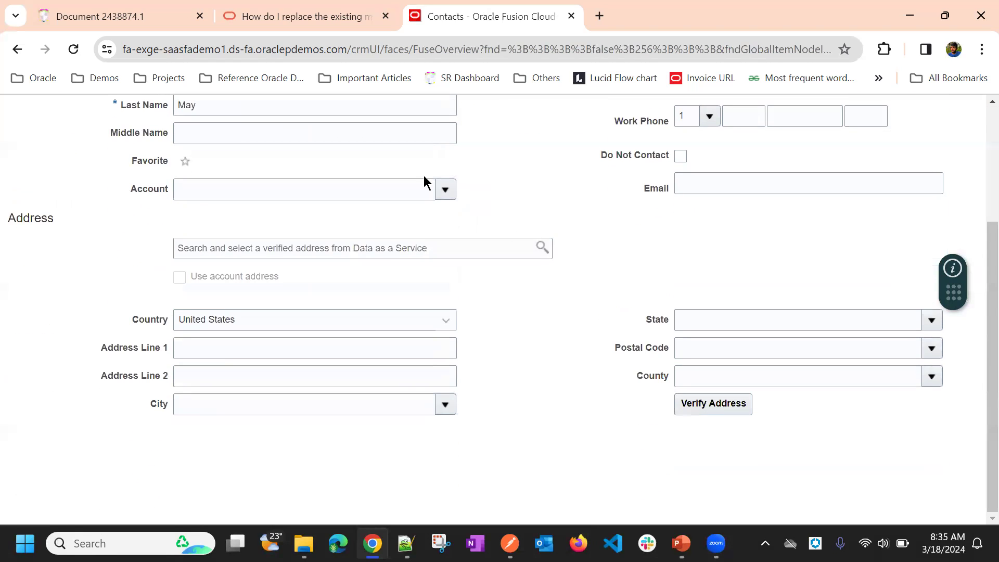
{"action": "left_click", "coordinate": [444, 195]}
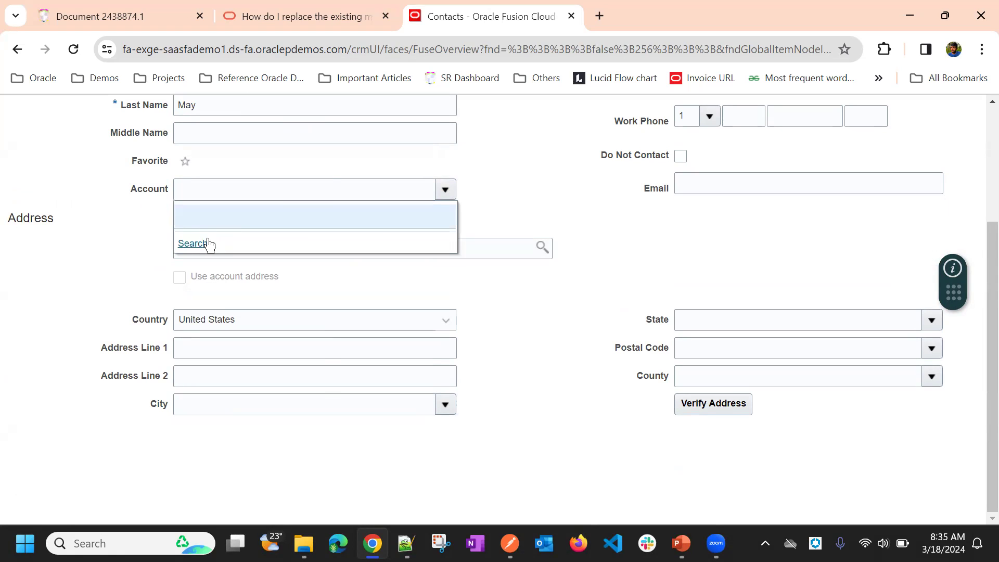
{"action": "left_click", "coordinate": [545, 201]}
Step: Set the new contact's job title to Sr Manager and enter the mobile phone number
{"action": "scroll", "coordinate": [520, 266], "scroll_direction": "up", "scroll_amount": 3}
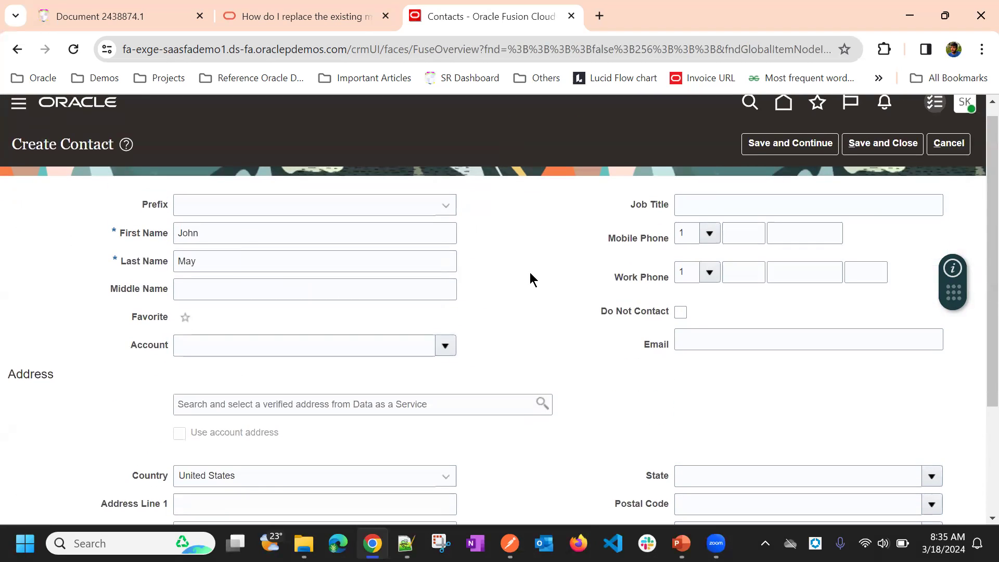
{"action": "left_click", "coordinate": [719, 202]}
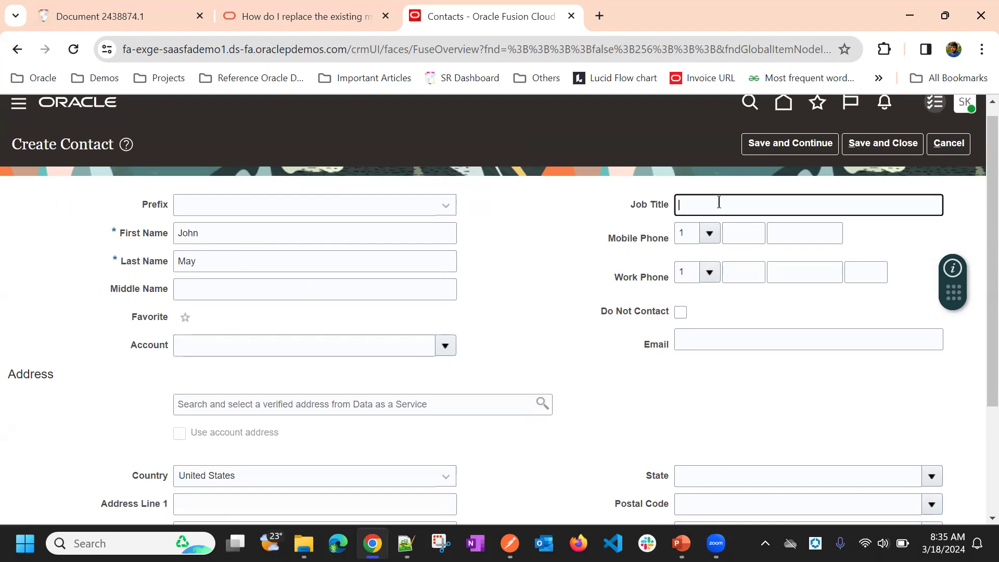
{"action": "key", "text": "BackSpace"}
{"action": "type", "text": "Sr Manager"}
{"action": "left_click", "coordinate": [685, 132]}
{"action": "left_click", "coordinate": [786, 234]}
{"action": "type", "text": "1"}
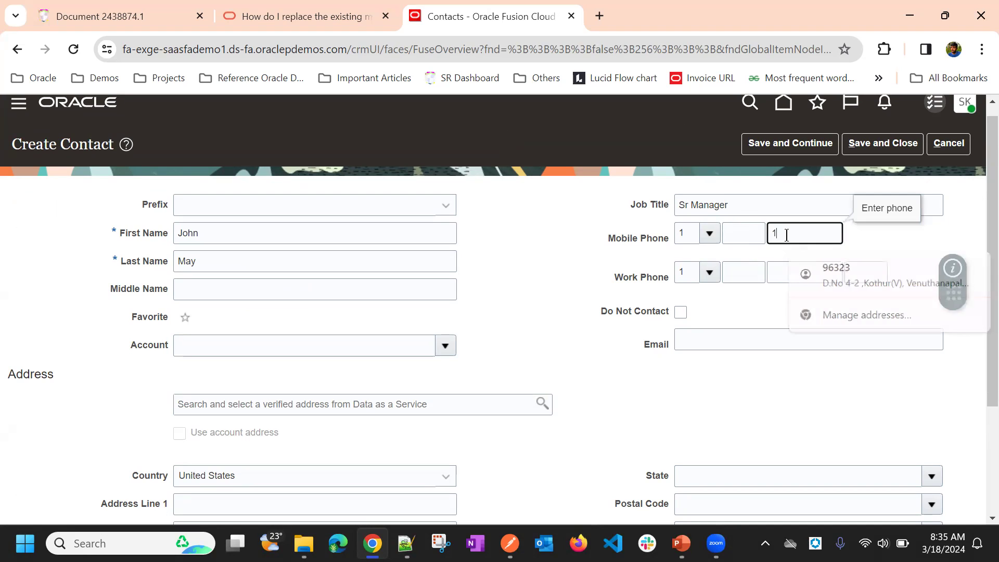
{"action": "type", "text": "234567"}
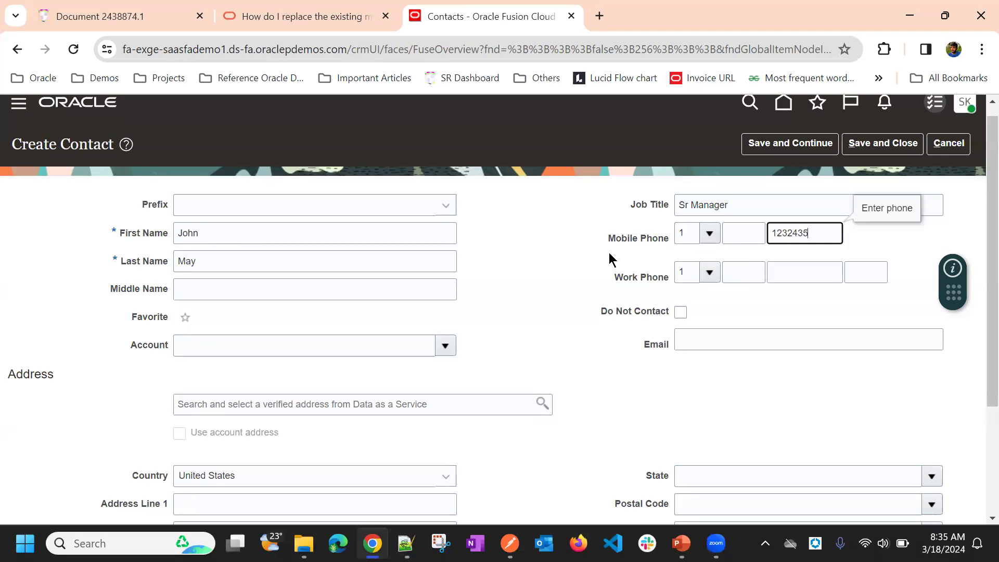
Step: Fill in the new contact's e-mail address using the suggested entry
{"action": "scroll", "coordinate": [611, 252], "scroll_direction": "down", "scroll_amount": 3}
{"action": "left_click", "coordinate": [707, 189]}
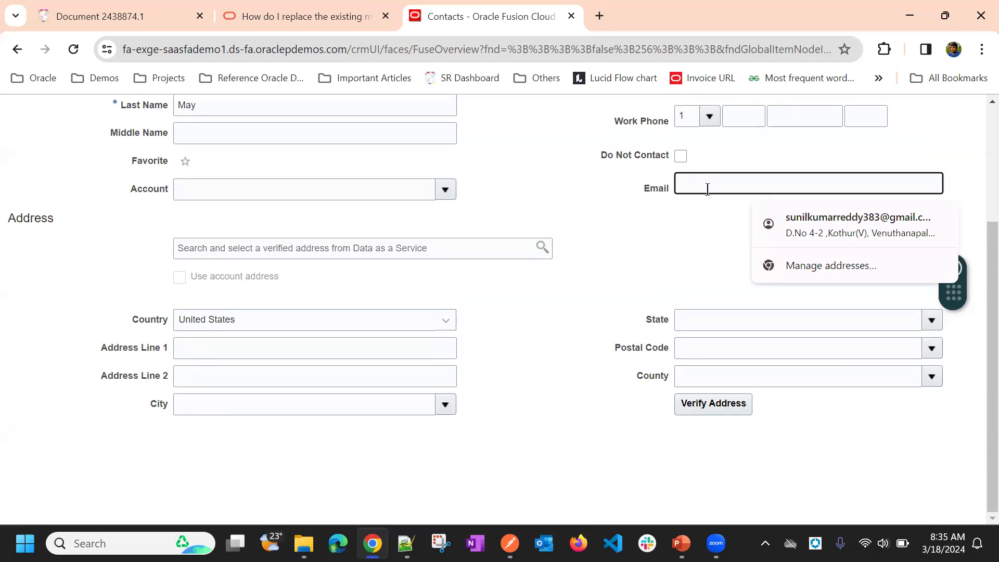
{"action": "type", "text": "test"}
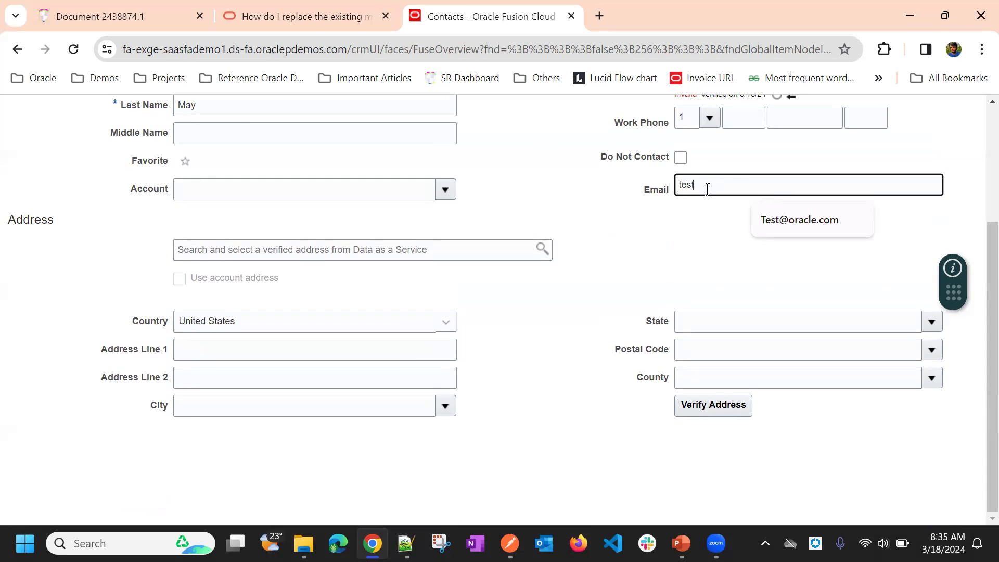
{"action": "left_click", "coordinate": [802, 211]}
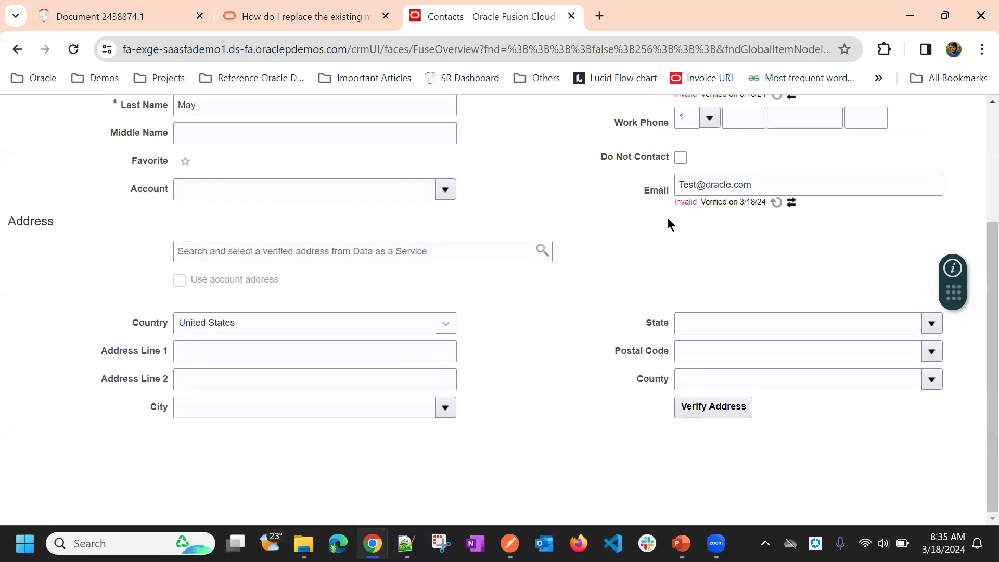
Step: Examine the verification status and date under the contact's Email and Mobile Phone fields, including the option to reverify
{"action": "left_click_drag", "start_coordinate": [674, 206], "coordinate": [765, 213]}
{"action": "left_click", "coordinate": [691, 208]}
{"action": "left_click_drag", "start_coordinate": [691, 210], "coordinate": [772, 220]}
{"action": "left_click", "coordinate": [758, 234]}
{"action": "scroll", "coordinate": [743, 242], "scroll_direction": "up", "scroll_amount": 3}
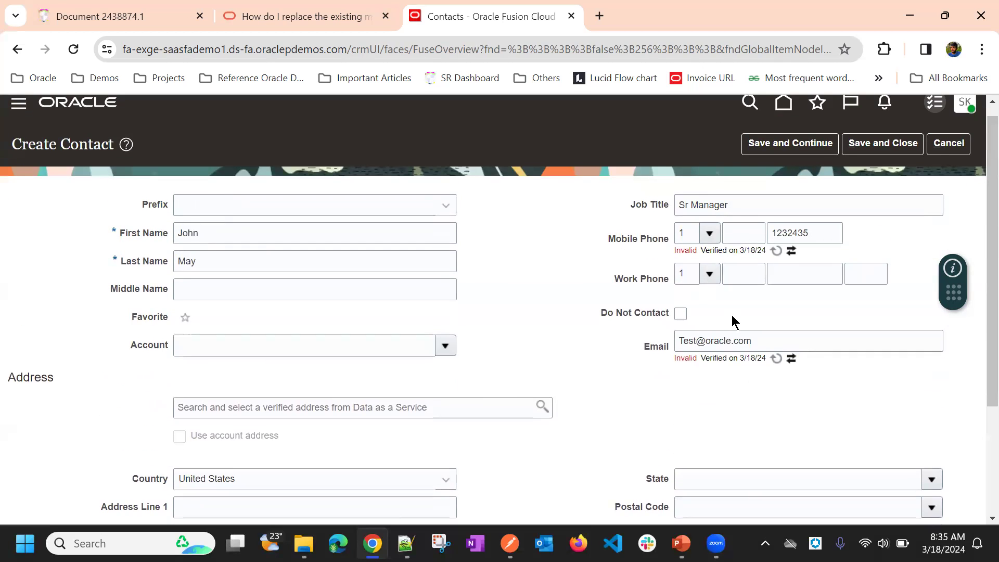
{"action": "scroll", "coordinate": [732, 322], "scroll_direction": "down", "scroll_amount": 1}
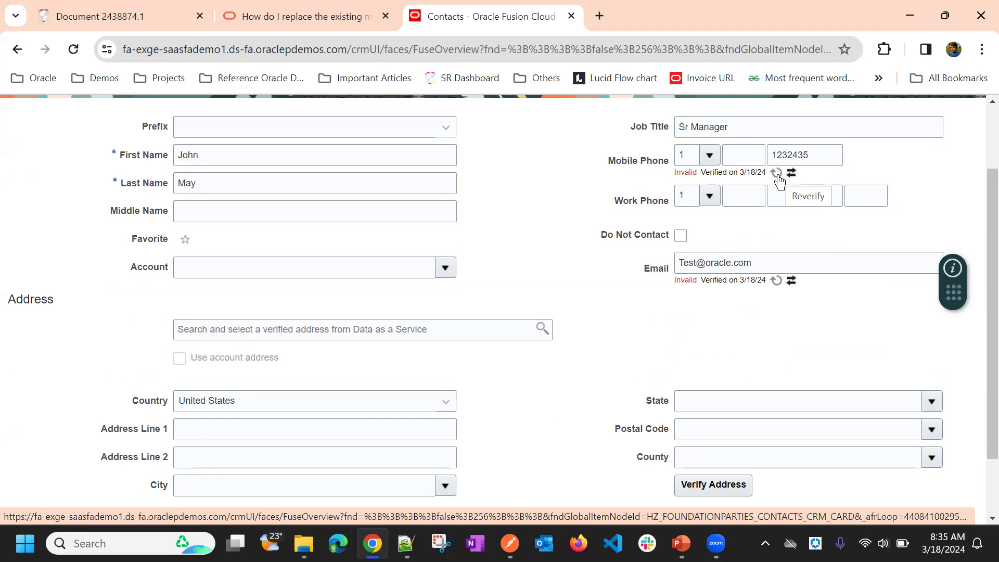
{"action": "double_click", "coordinate": [686, 172]}
{"action": "double_click", "coordinate": [685, 280]}
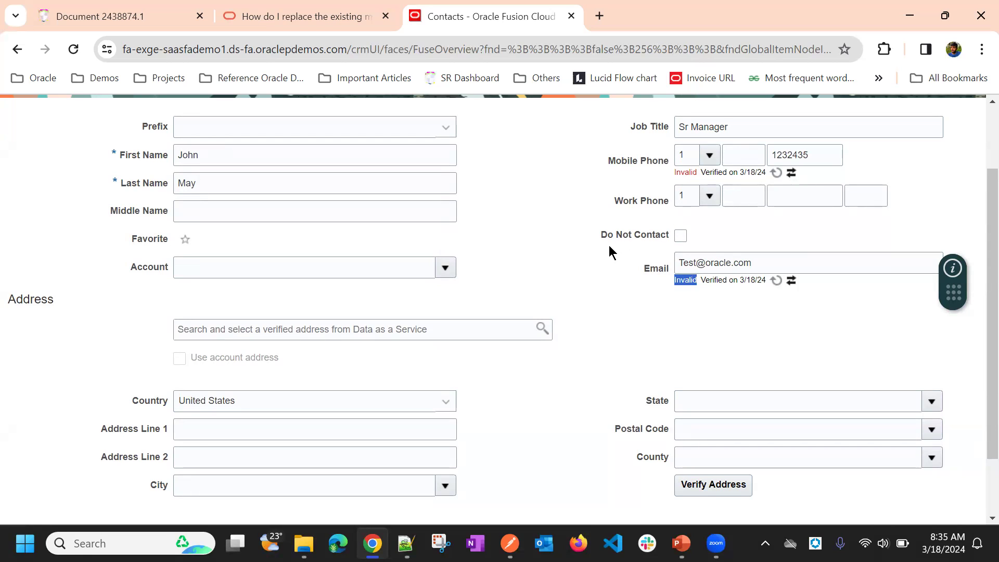
{"action": "left_click", "coordinate": [571, 279]}
Step: Compare the entered e-mail address and phone country code with the verification results shown for each field
{"action": "left_click_drag", "start_coordinate": [678, 263], "coordinate": [773, 270]}
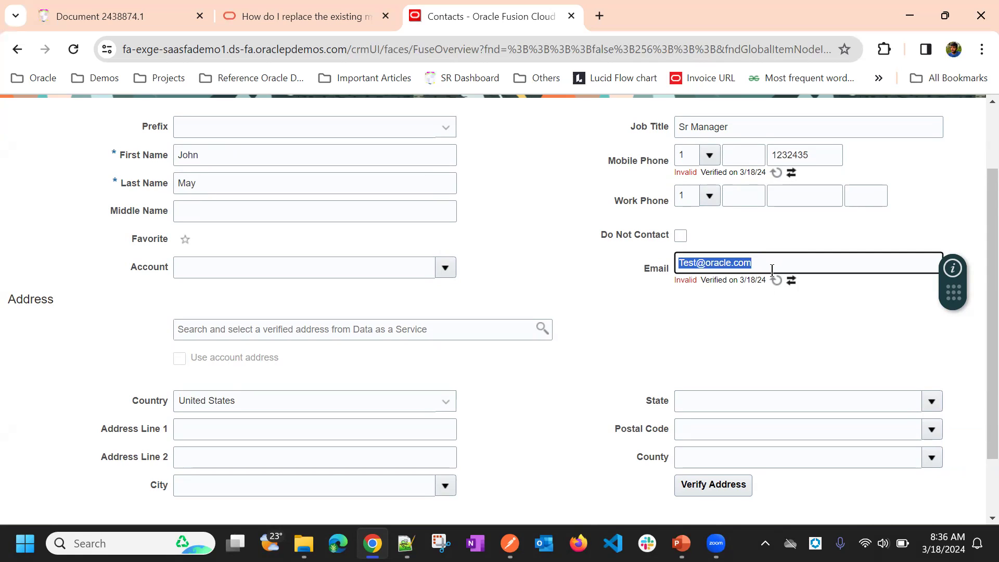
{"action": "left_click", "coordinate": [685, 326]}
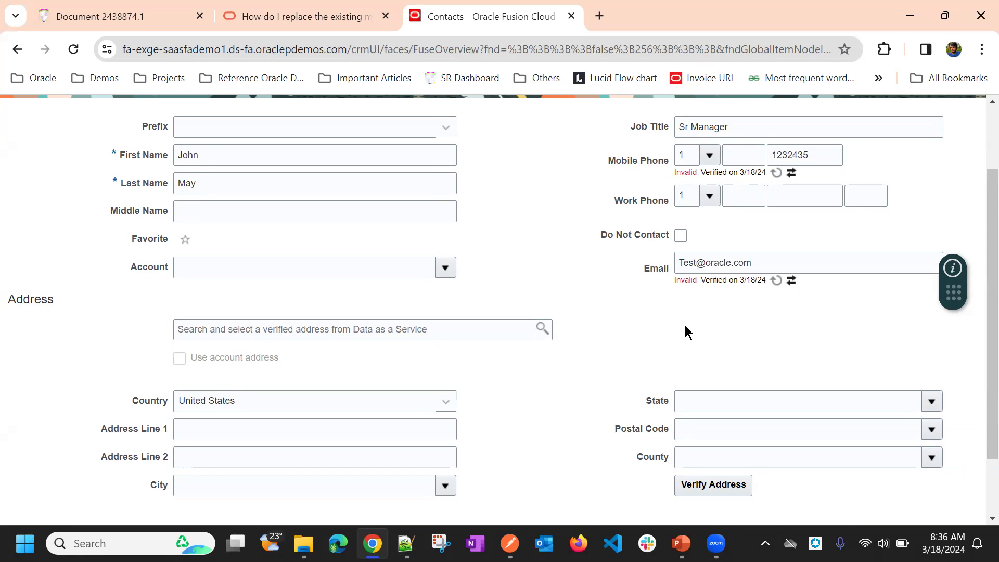
{"action": "left_click", "coordinate": [687, 159]}
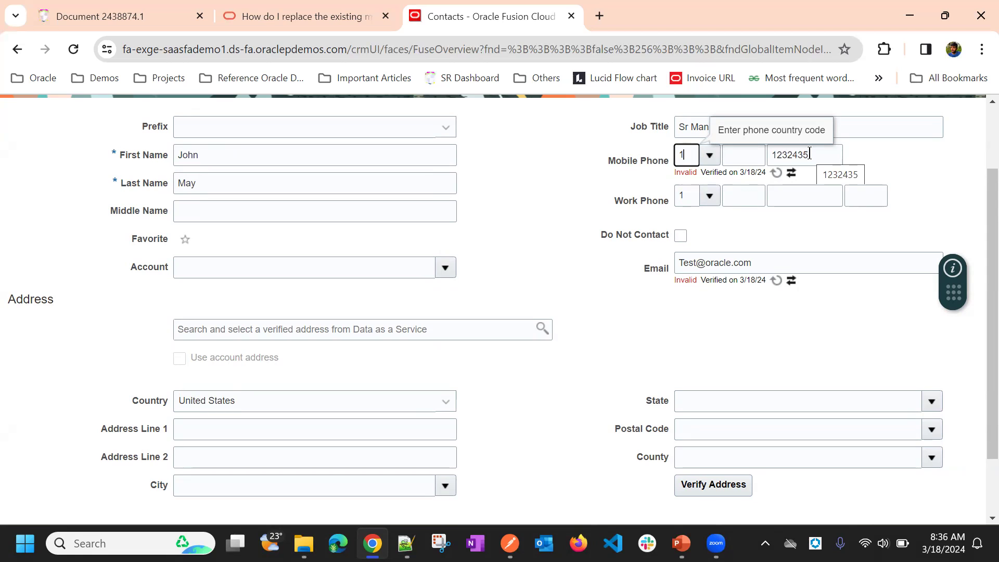
{"action": "double_click", "coordinate": [688, 173]}
{"action": "left_click", "coordinate": [558, 208]}
{"action": "scroll", "coordinate": [545, 237], "scroll_direction": "down", "scroll_amount": 1}
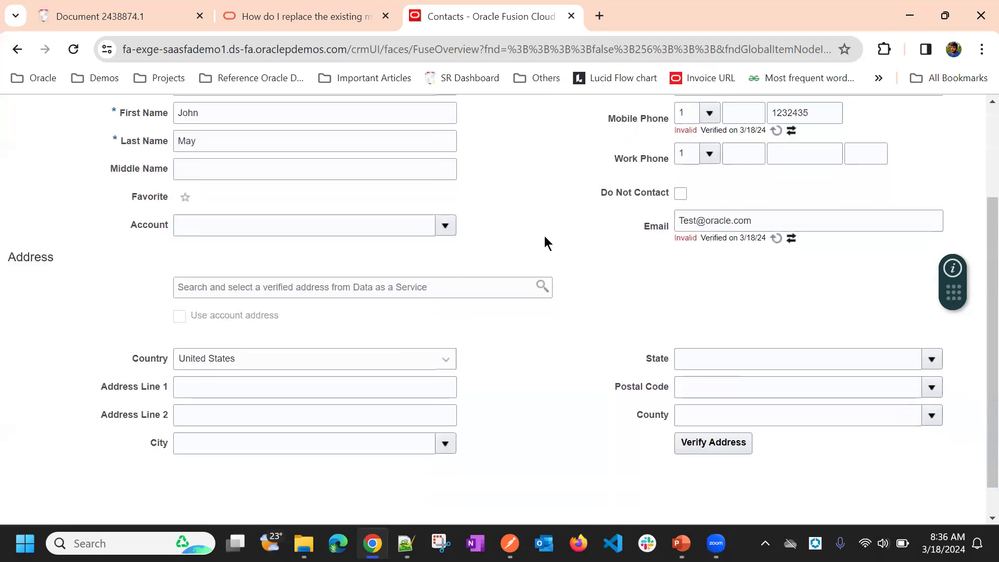
{"action": "scroll", "coordinate": [544, 240], "scroll_direction": "down", "scroll_amount": 1}
{"action": "scroll", "coordinate": [637, 306], "scroll_direction": "up", "scroll_amount": 3}
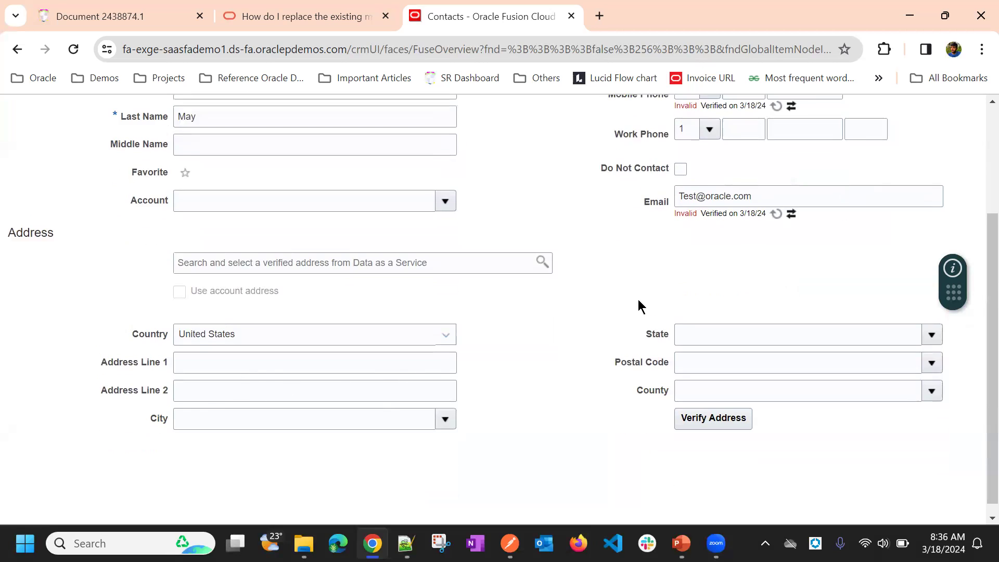
{"action": "scroll", "coordinate": [606, 283], "scroll_direction": "down", "scroll_amount": 3}
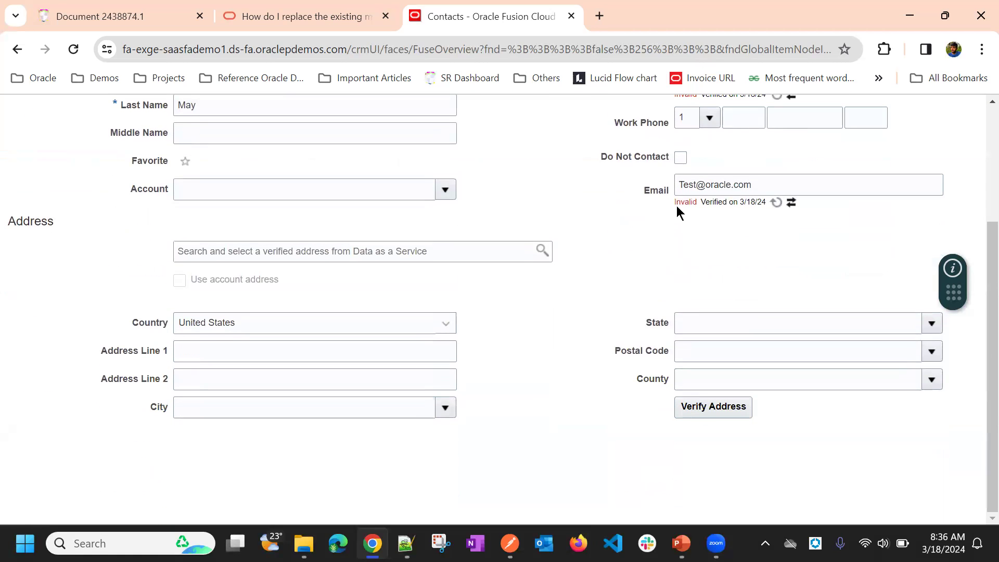
{"action": "left_click_drag", "start_coordinate": [674, 205], "coordinate": [793, 206]}
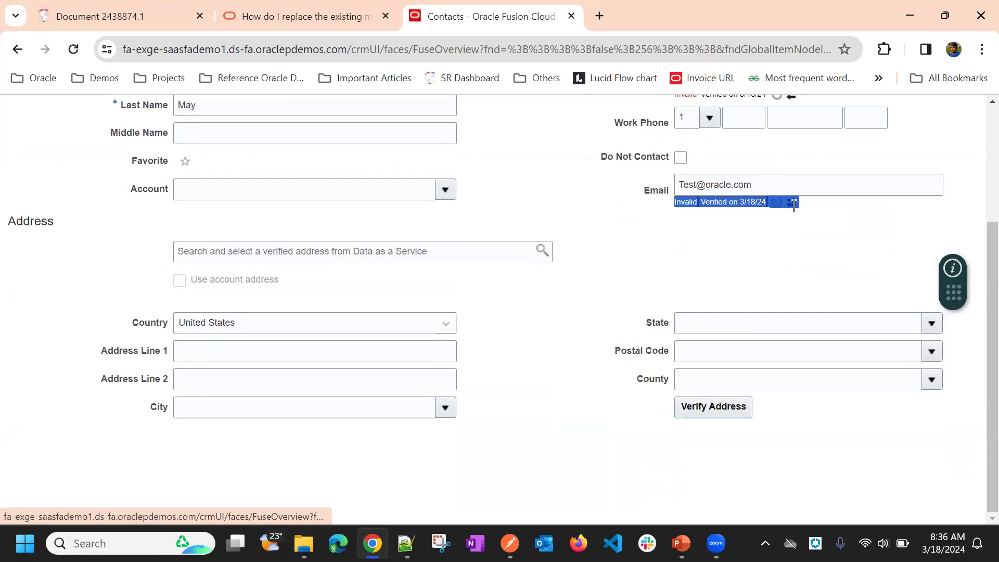
{"action": "scroll", "coordinate": [707, 258], "scroll_direction": "up", "scroll_amount": 2}
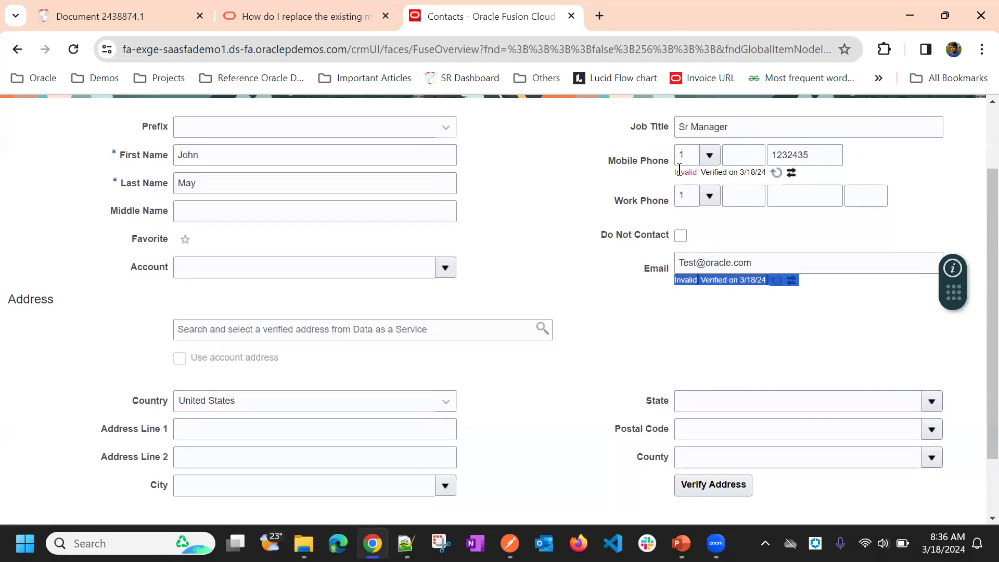
{"action": "left_click_drag", "start_coordinate": [673, 174], "coordinate": [798, 175]}
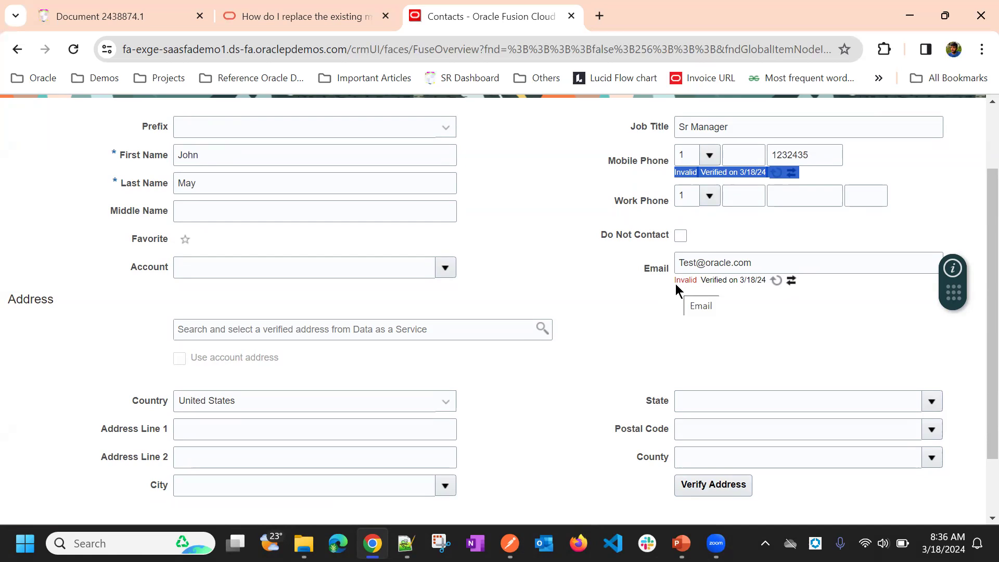
Step: Examine the United States address fields on the new contact: Country, Address Line 1 and 2, City, State, Postal Code and County
{"action": "scroll", "coordinate": [598, 286], "scroll_direction": "down", "scroll_amount": 2}
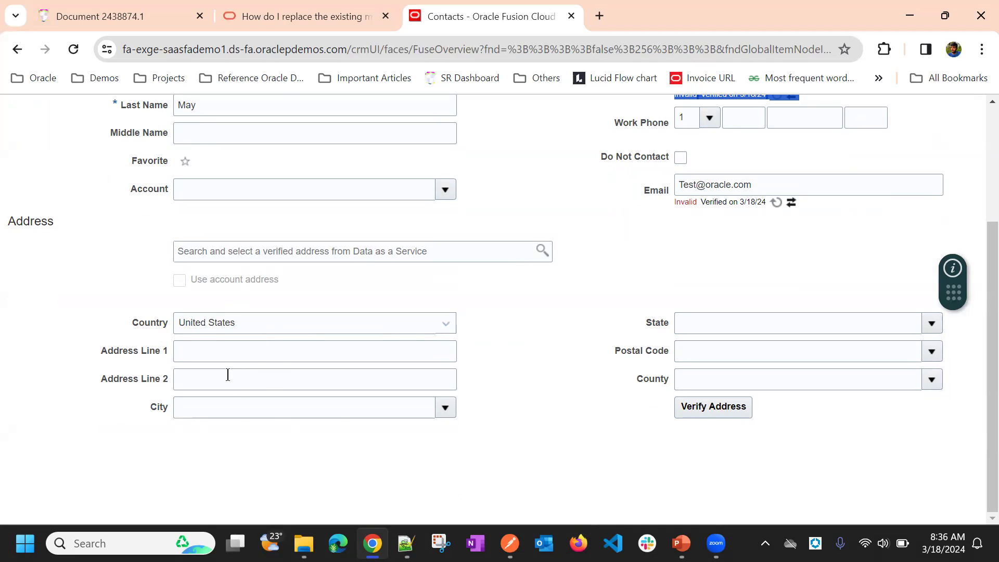
{"action": "left_click", "coordinate": [212, 331]}
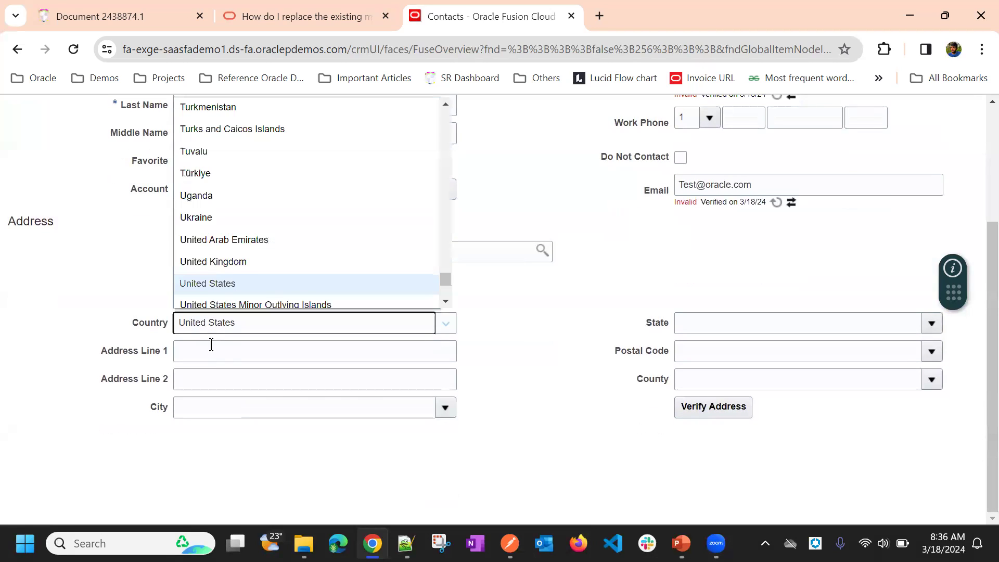
{"action": "left_click", "coordinate": [210, 348]}
{"action": "left_click", "coordinate": [208, 385]}
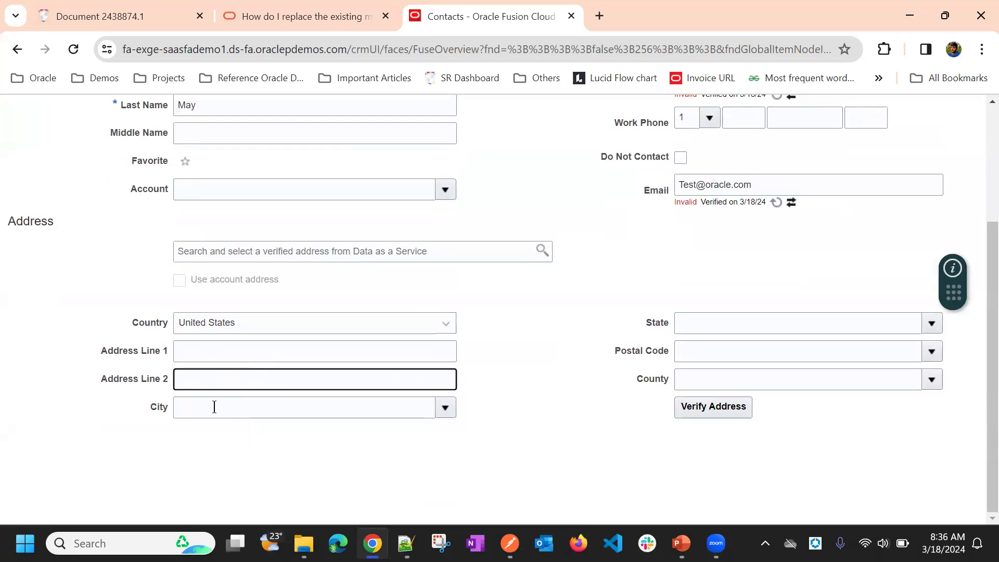
{"action": "left_click", "coordinate": [214, 407]}
{"action": "left_click", "coordinate": [699, 321]}
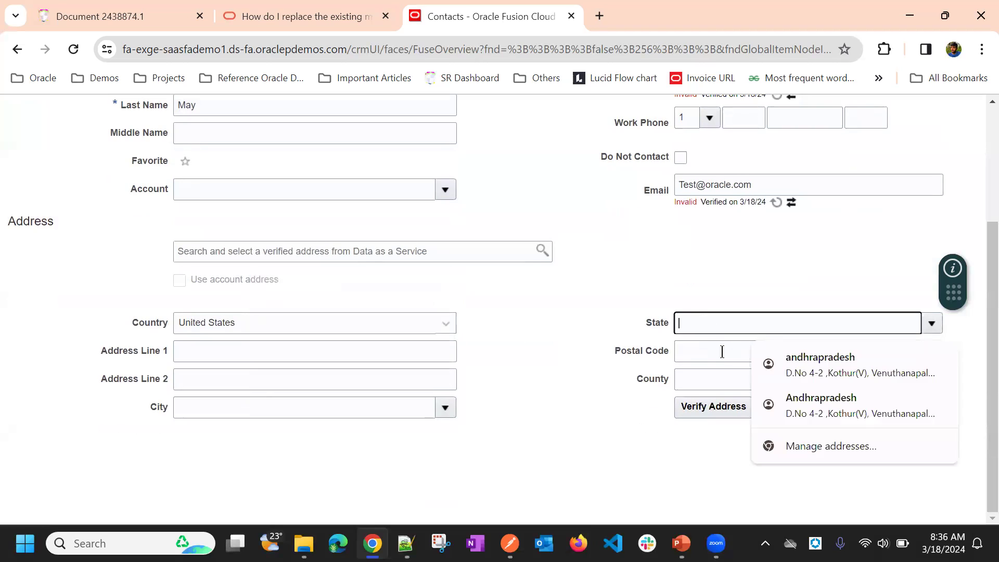
{"action": "left_click", "coordinate": [722, 352]}
{"action": "left_click", "coordinate": [713, 379]}
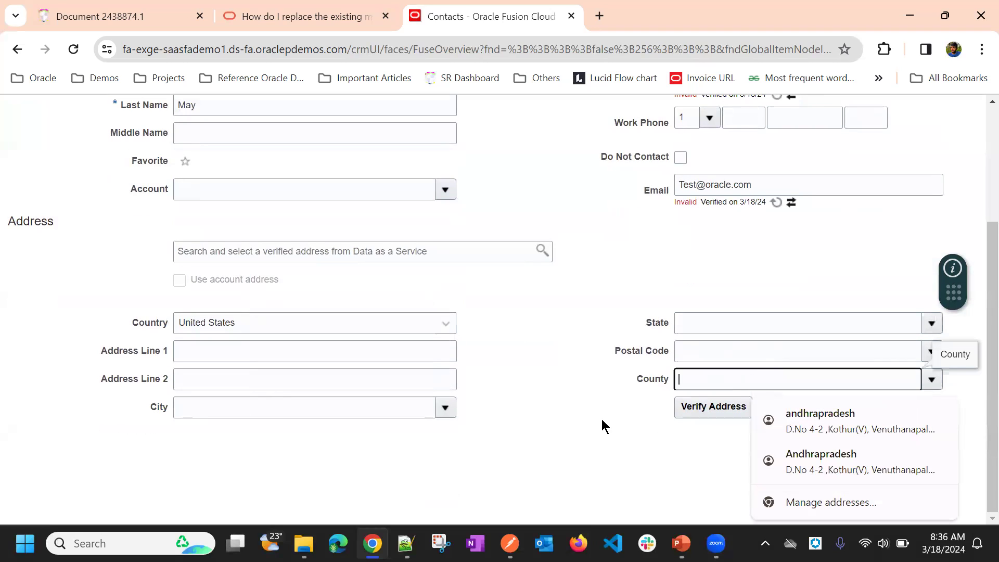
{"action": "left_click", "coordinate": [589, 416]}
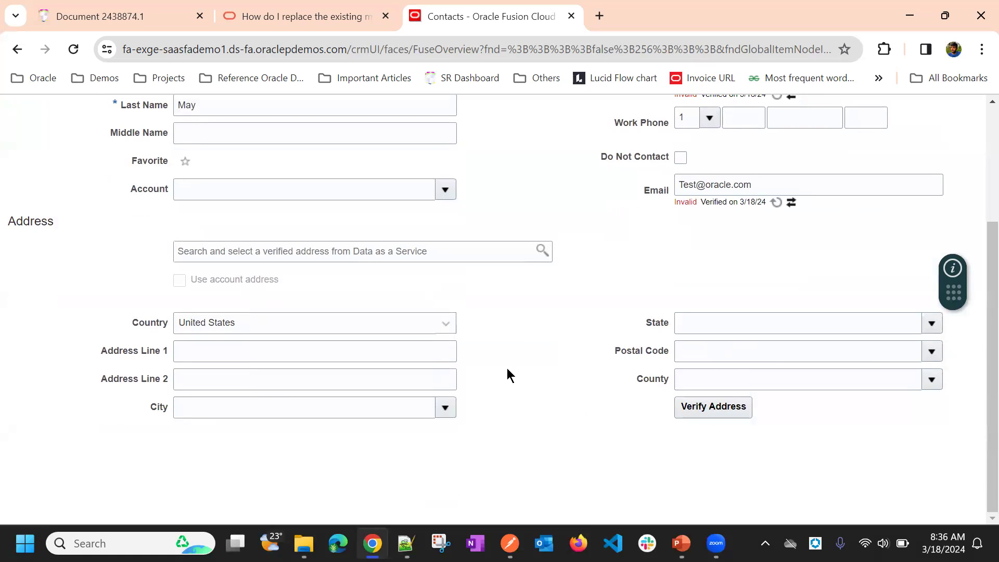
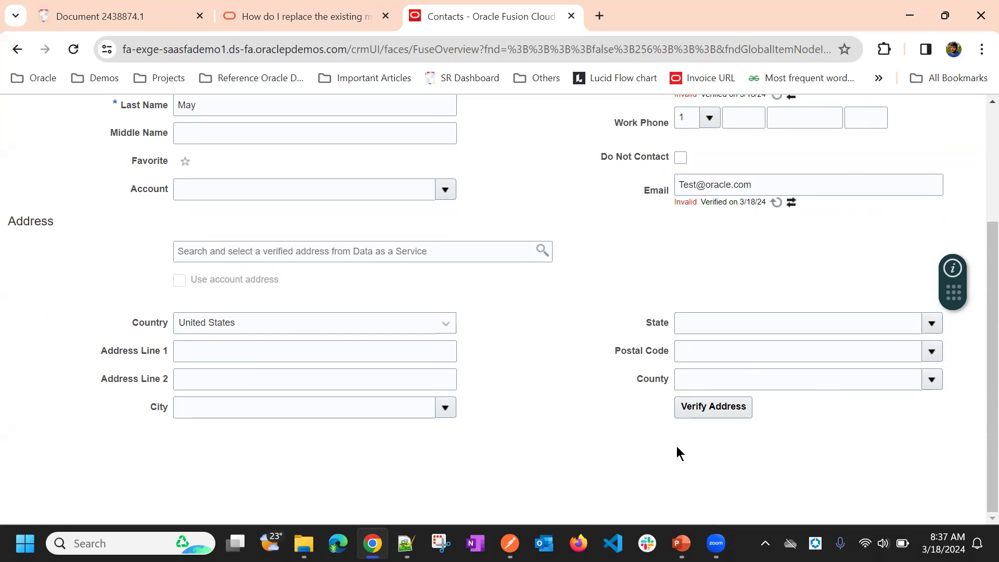
Step: Enter test as the contact's Address Line 1, submit the address for verification, and dismiss the resulting message
{"action": "left_click", "coordinate": [282, 348]}
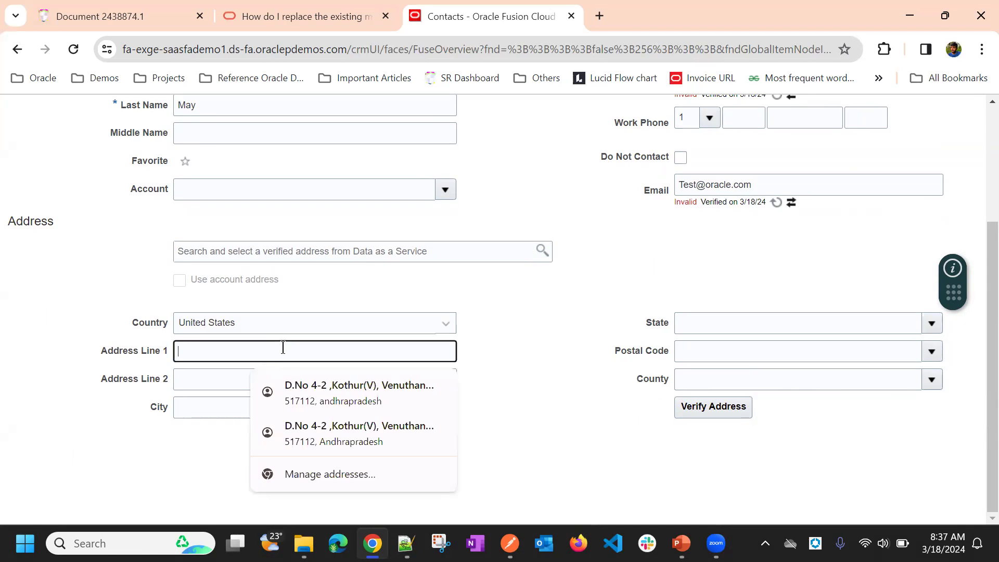
{"action": "type", "text": "test"}
{"action": "key", "text": "Tab"}
{"action": "left_click", "coordinate": [452, 409]}
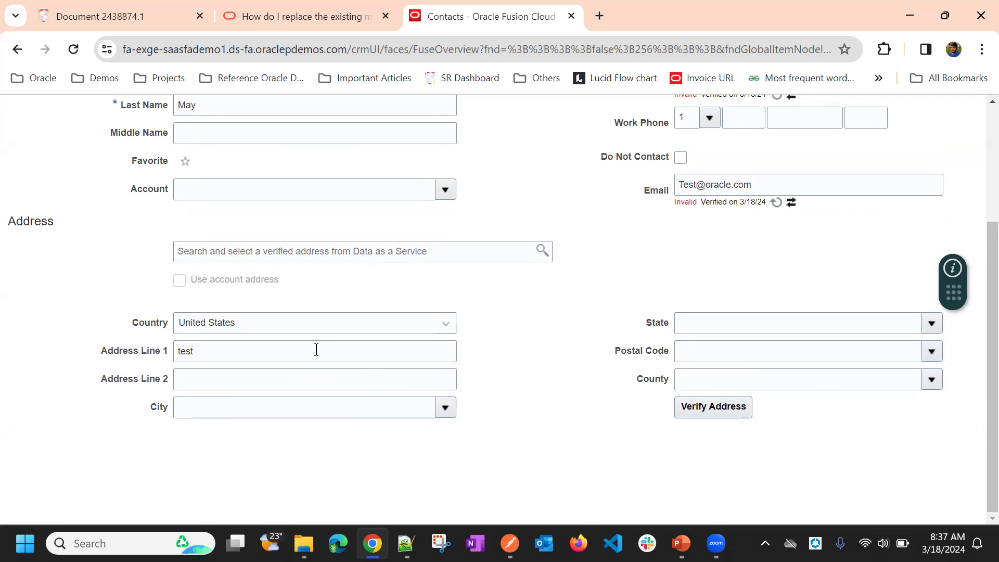
{"action": "left_click", "coordinate": [682, 359]}
{"action": "left_click", "coordinate": [714, 406]}
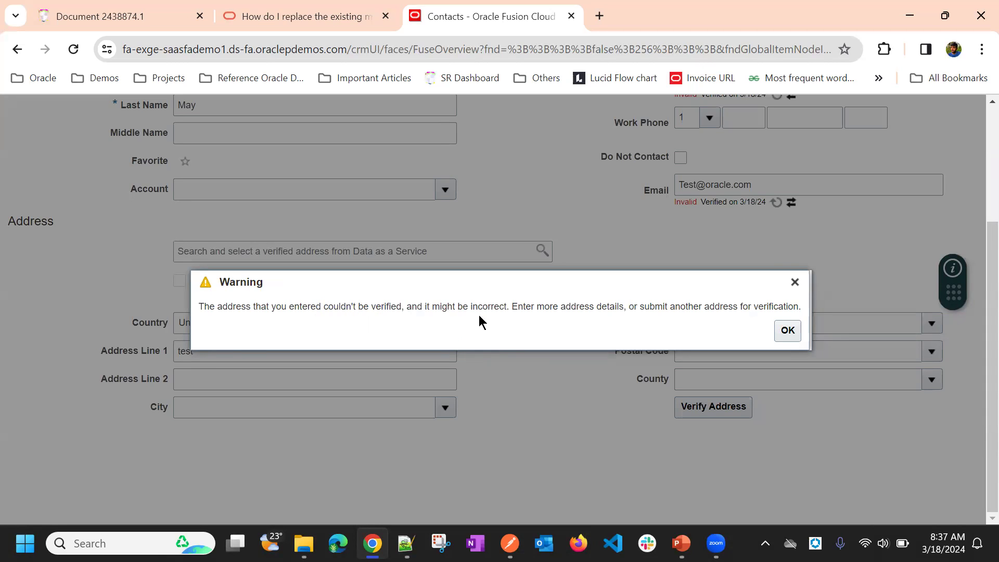
{"action": "left_click", "coordinate": [787, 331]}
Step: Set the State of the contact's address to AL
{"action": "left_click", "coordinate": [751, 322]}
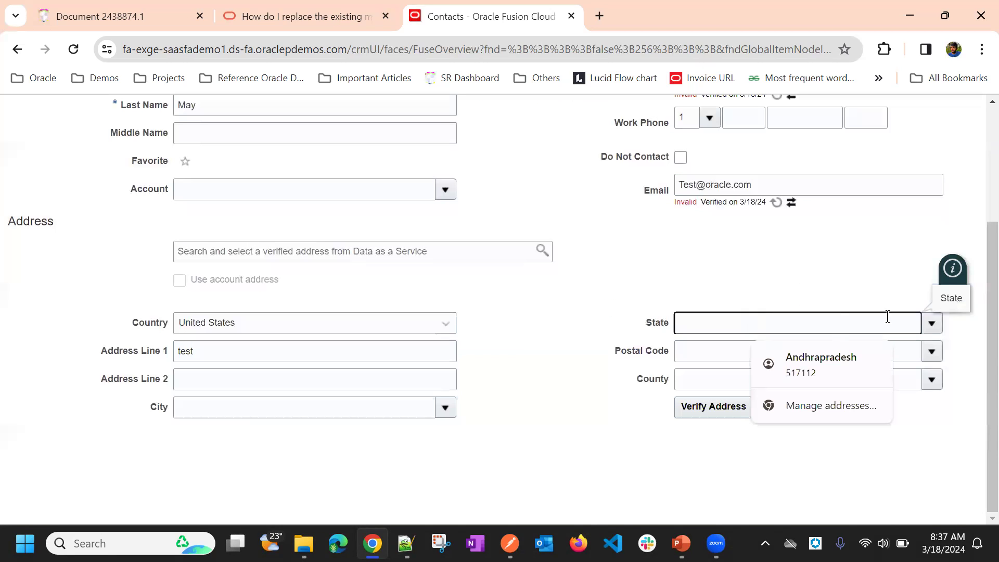
{"action": "left_click", "coordinate": [931, 323]}
{"action": "left_click", "coordinate": [710, 348]}
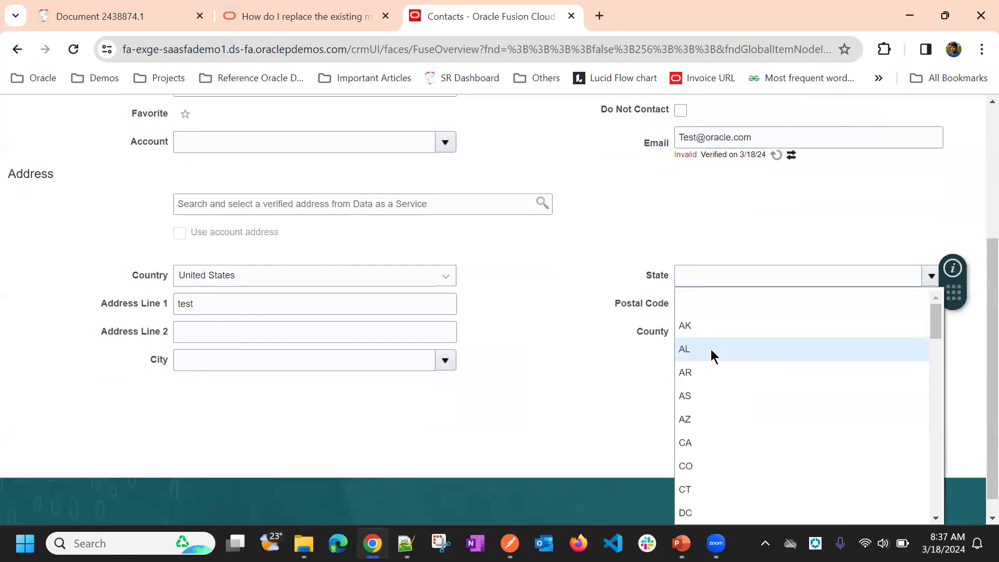
Step: Try to find a postal code in AL by searching for 2 and entering 53, and cancel the selection
{"action": "left_click", "coordinate": [930, 356]}
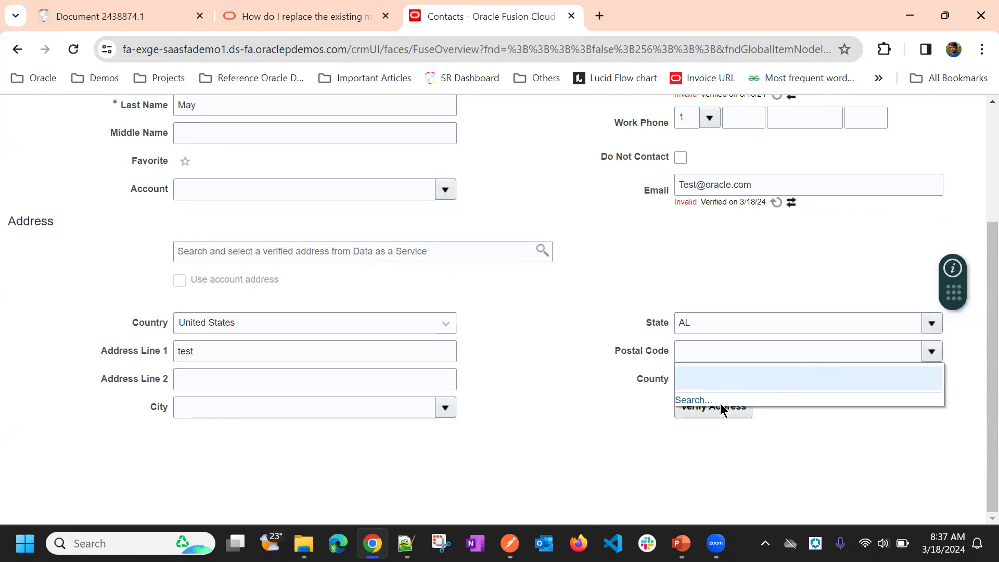
{"action": "left_click", "coordinate": [697, 400]}
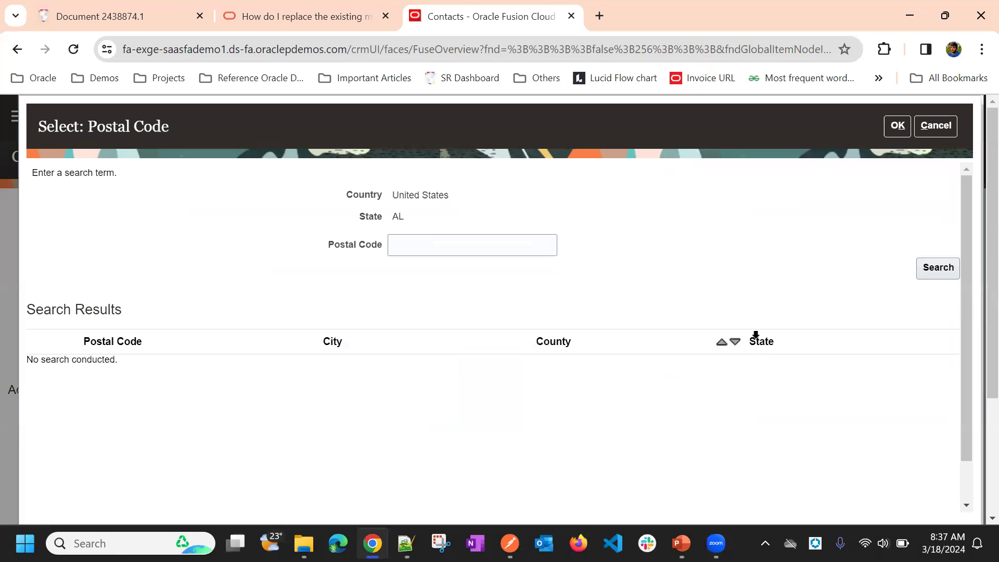
{"action": "left_click", "coordinate": [939, 271]}
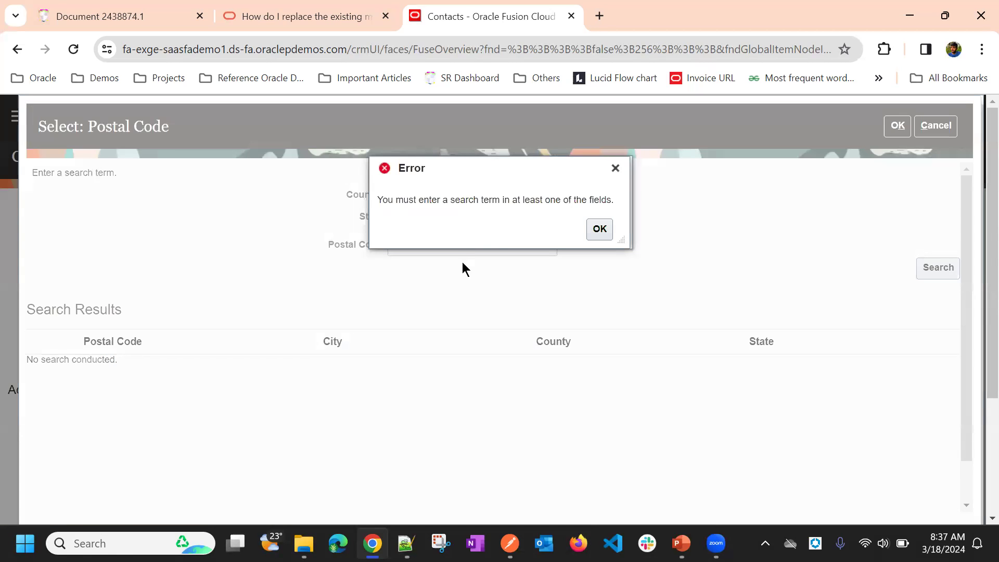
{"action": "left_click", "coordinate": [605, 236]}
{"action": "left_click", "coordinate": [466, 251]}
{"action": "type", "text": "2"}
{"action": "left_click", "coordinate": [918, 270]}
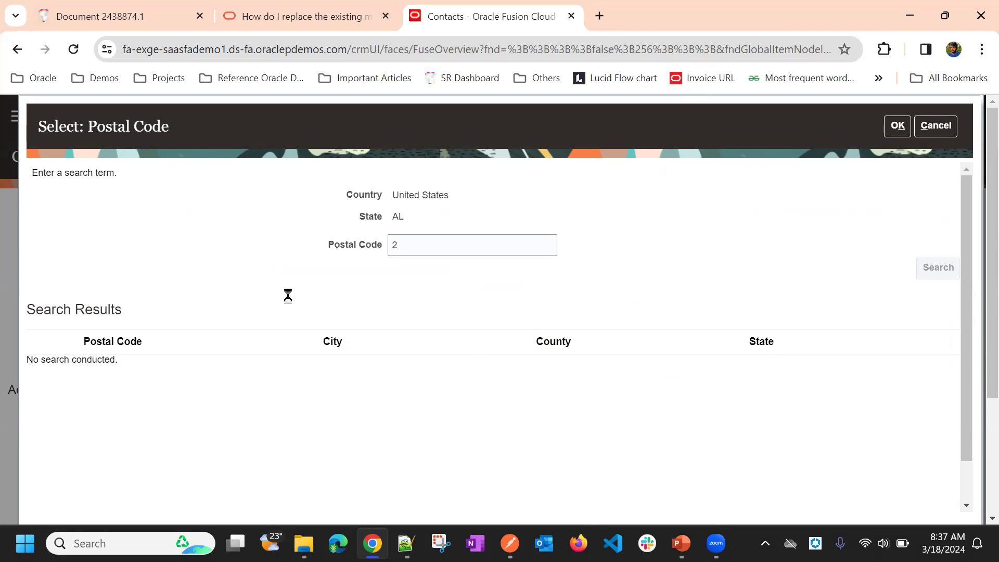
{"action": "scroll", "coordinate": [301, 310], "scroll_direction": "down", "scroll_amount": 1}
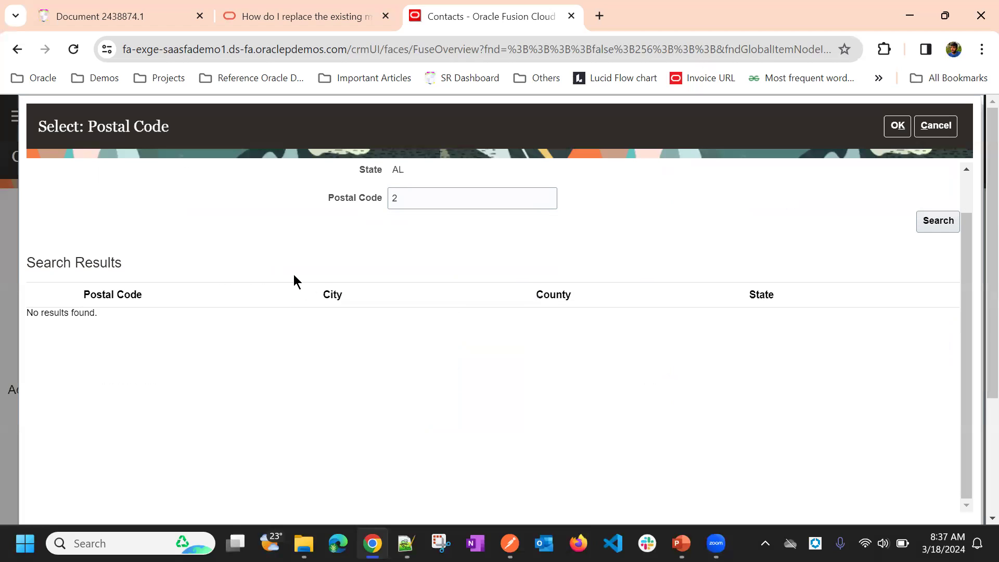
{"action": "scroll", "coordinate": [310, 258], "scroll_direction": "up", "scroll_amount": 1}
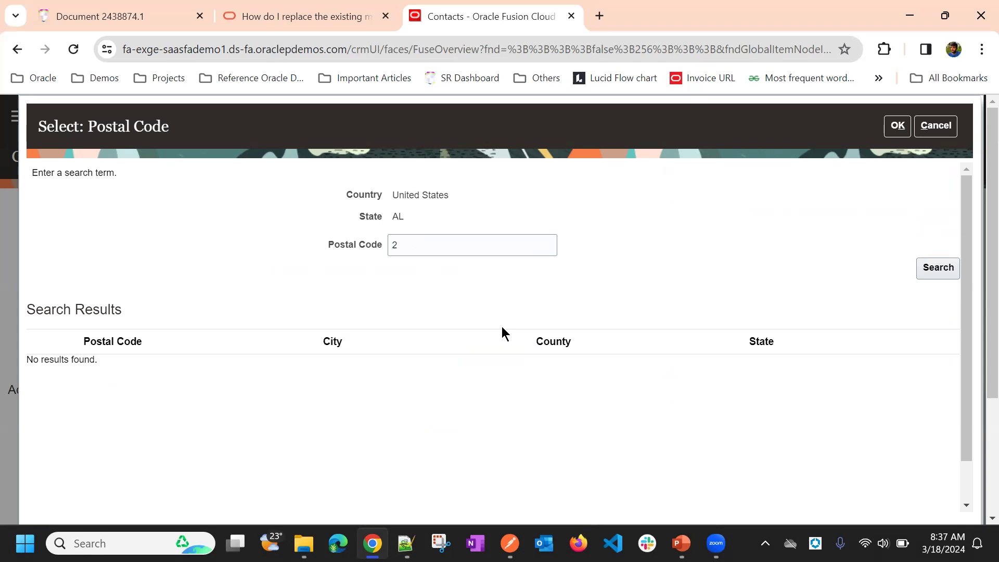
{"action": "double_click", "coordinate": [409, 245]}
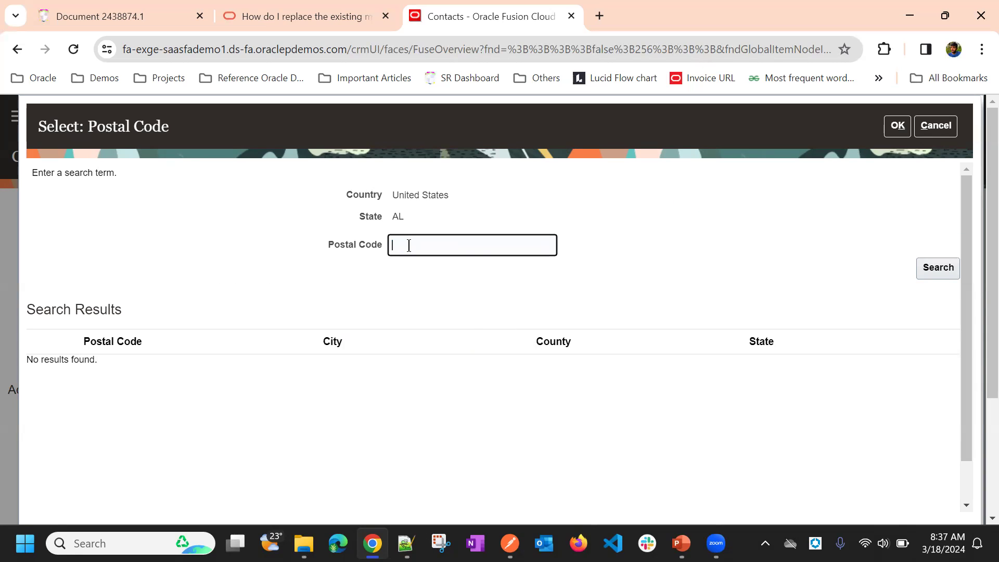
{"action": "type", "text": "53"}
{"action": "left_click", "coordinate": [939, 129]}
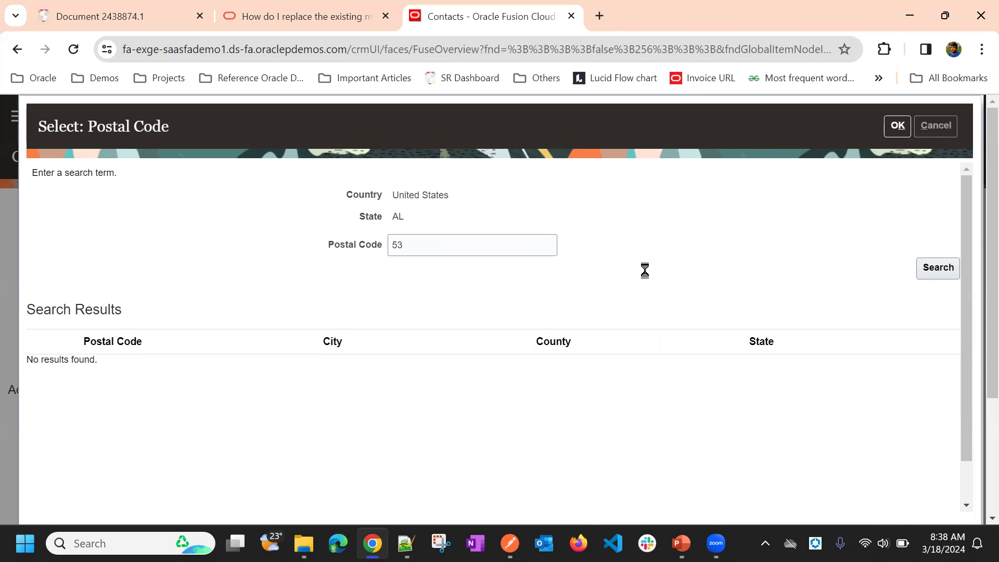
Step: Set the address's County to Bibb, City to North Bibb and Postal Code to 35188
{"action": "scroll", "coordinate": [634, 339], "scroll_direction": "down", "scroll_amount": 3}
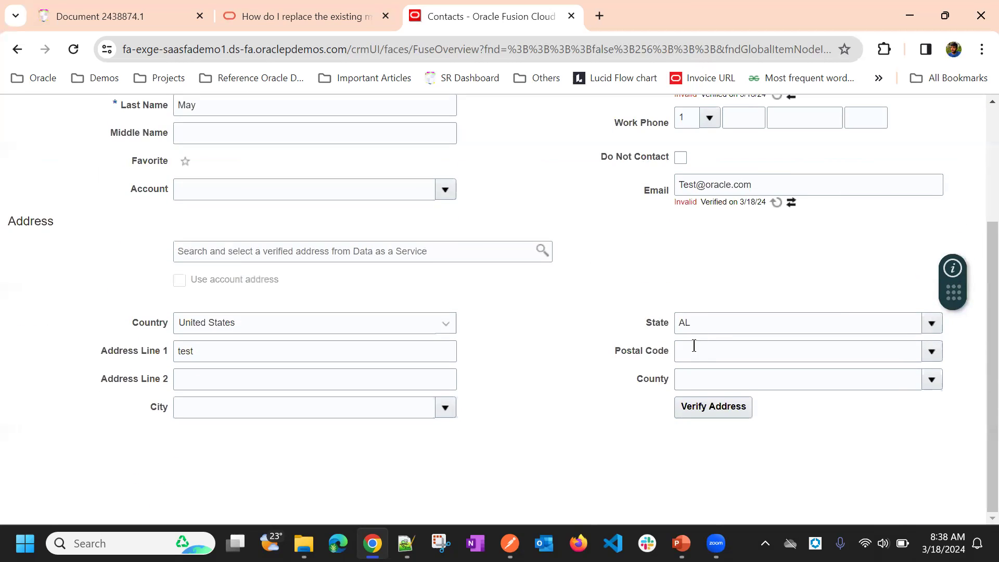
{"action": "left_click", "coordinate": [931, 379]}
{"action": "left_click", "coordinate": [732, 383]}
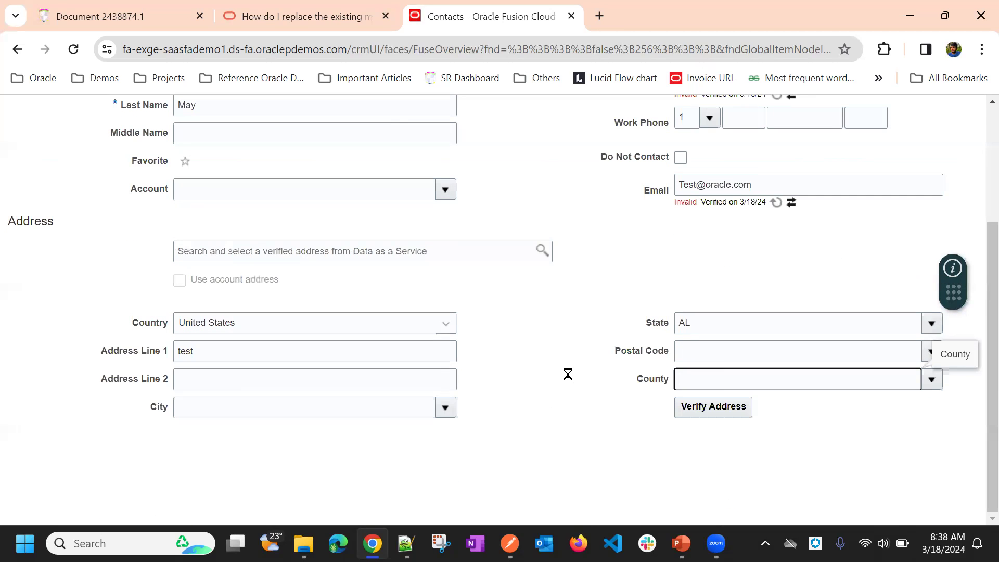
{"action": "left_click", "coordinate": [447, 414]}
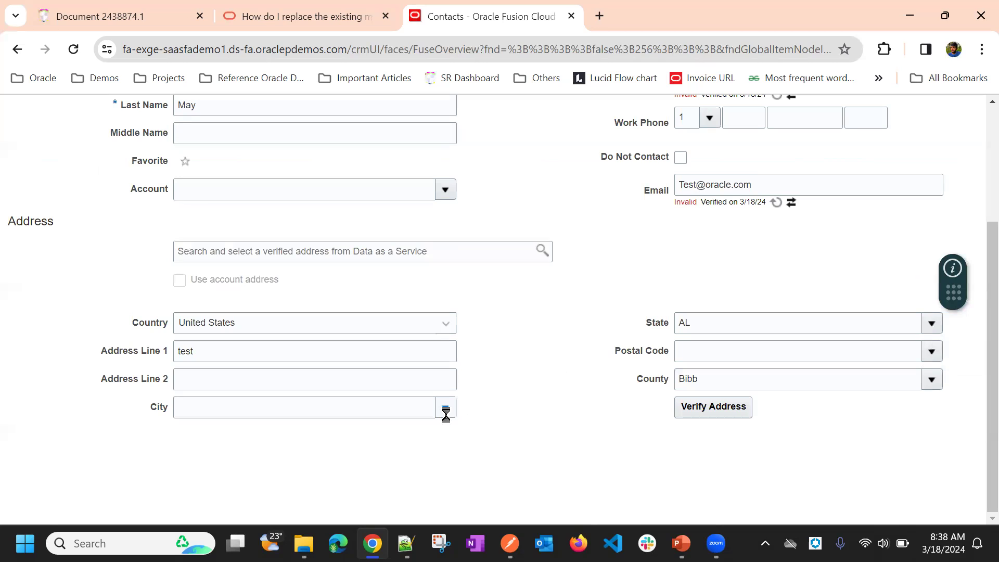
{"action": "left_click", "coordinate": [242, 314]}
{"action": "left_click", "coordinate": [931, 353]}
{"action": "left_click", "coordinate": [788, 400]}
Step: Verify the contact's address and accept the suggested Woodstock address
{"action": "left_click", "coordinate": [708, 407]}
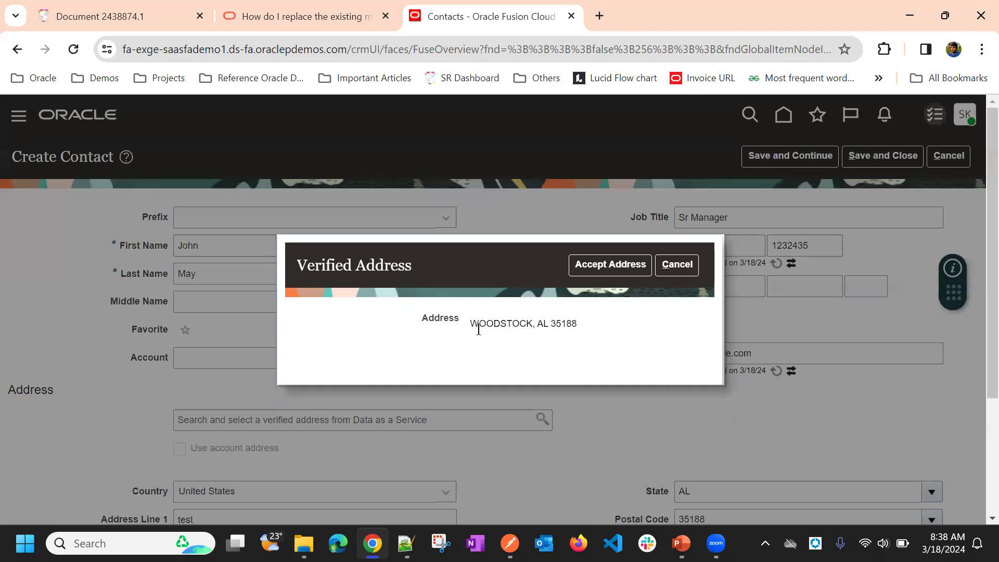
{"action": "left_click", "coordinate": [614, 265]}
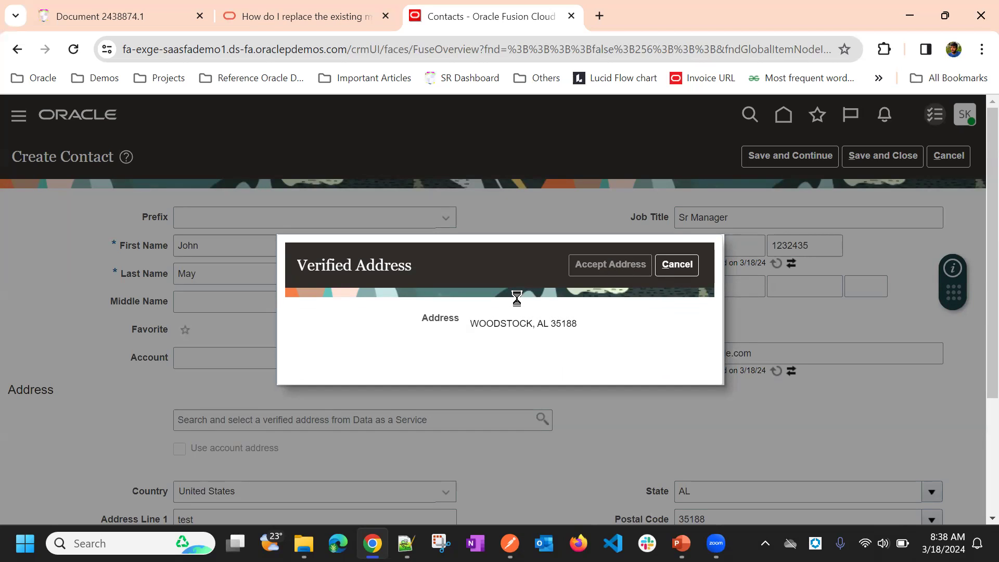
{"action": "scroll", "coordinate": [543, 309], "scroll_direction": "down", "scroll_amount": 3}
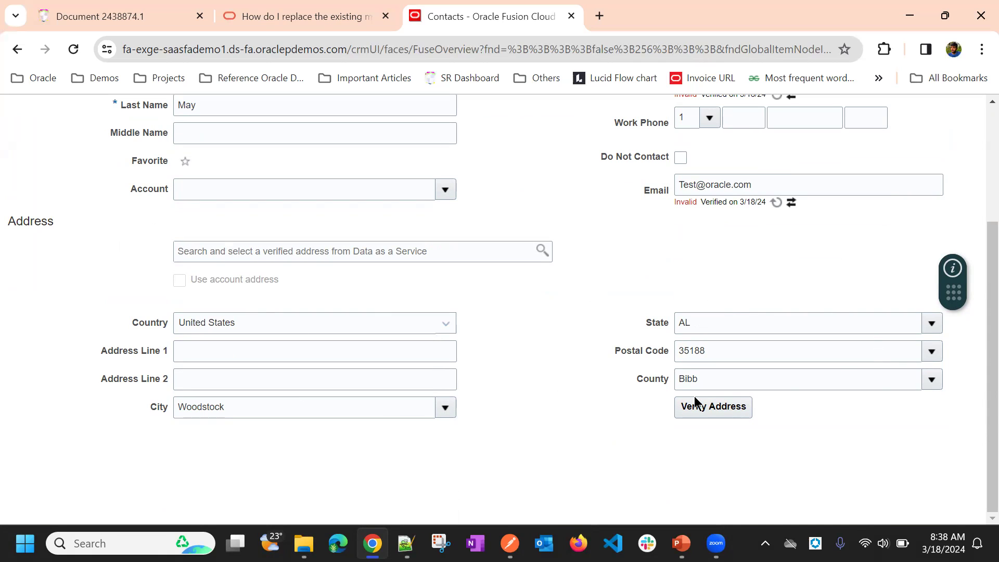
Step: Run the address verification two more times on the updated Woodstock address, accepting the verified address each time
{"action": "left_click", "coordinate": [703, 413]}
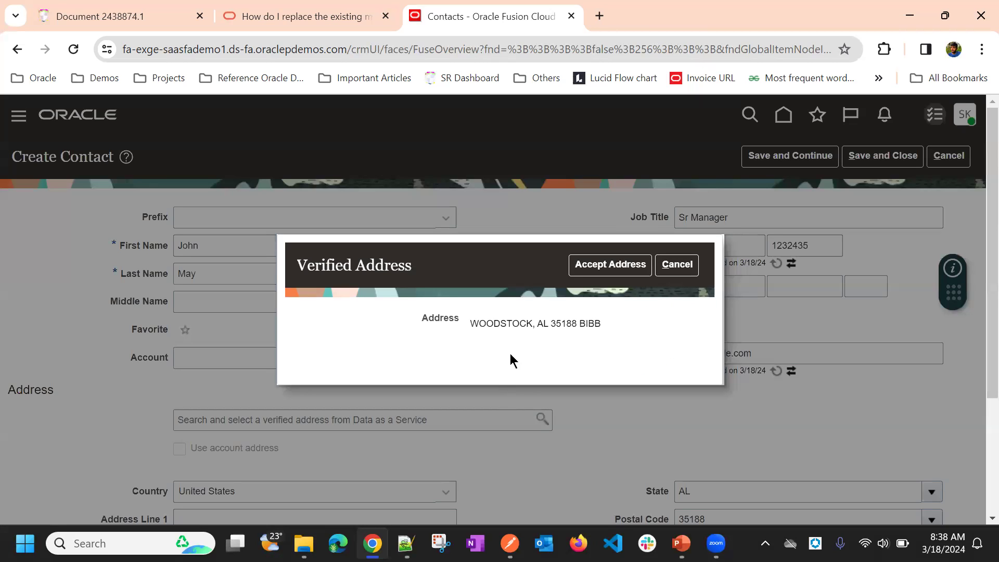
{"action": "left_click", "coordinate": [628, 260]}
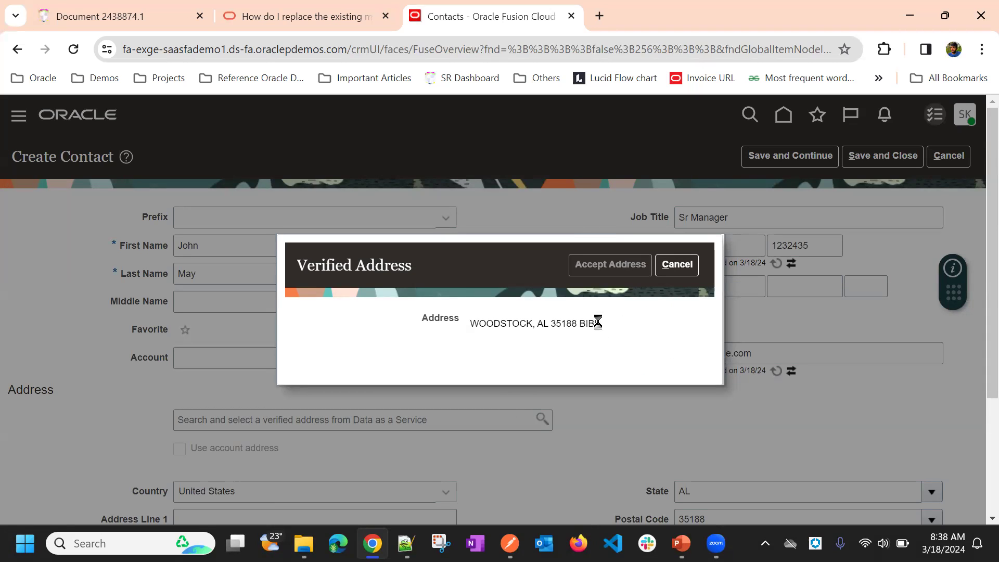
{"action": "scroll", "coordinate": [607, 323], "scroll_direction": "down", "scroll_amount": 3}
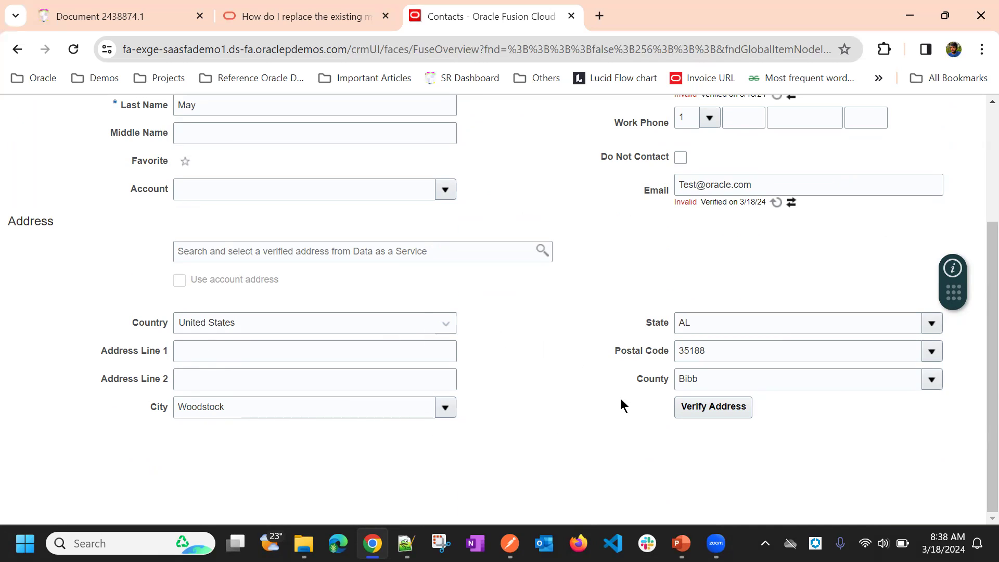
{"action": "left_click", "coordinate": [692, 411]}
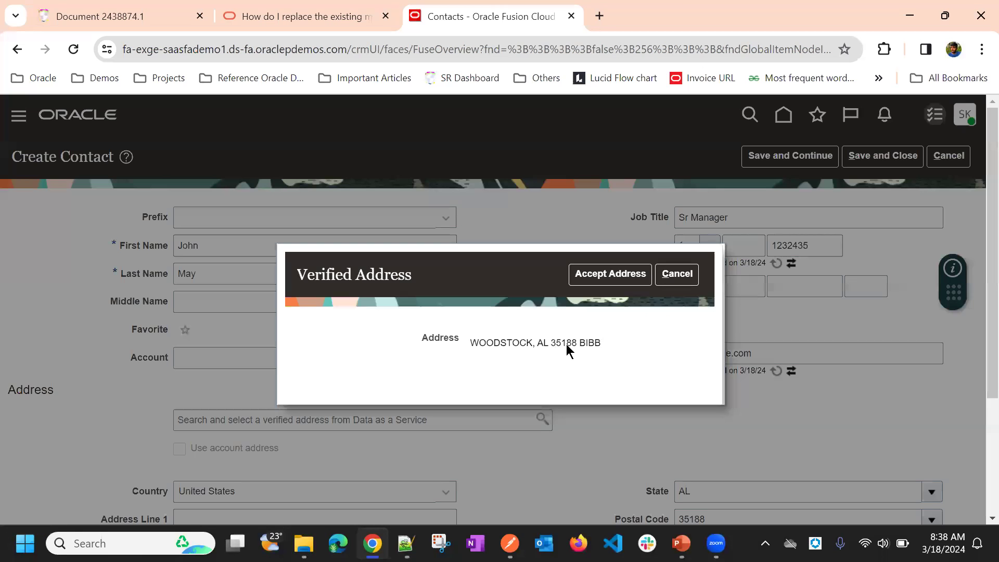
{"action": "left_click", "coordinate": [610, 264]}
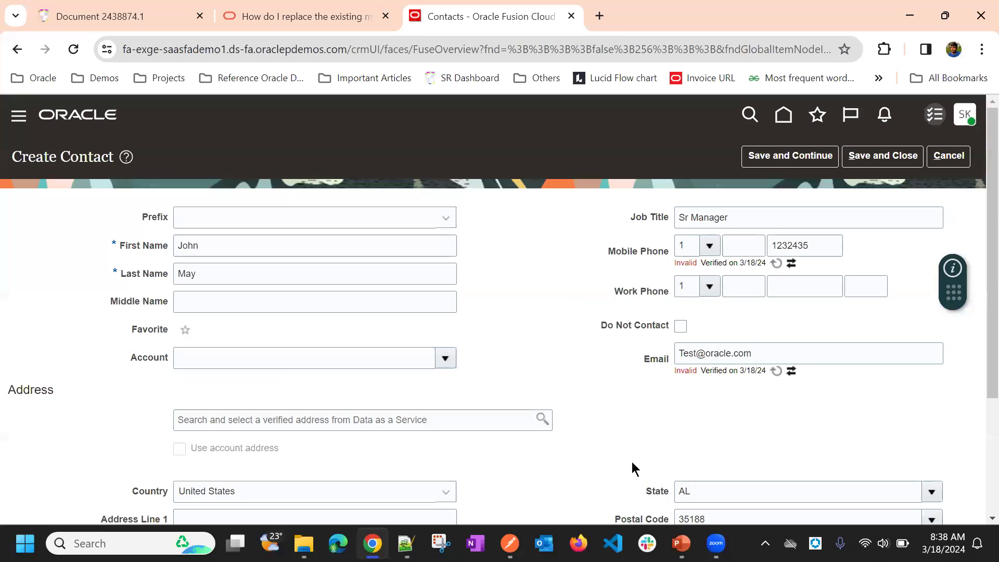
Step: Save the new contact and continue to its profile
{"action": "scroll", "coordinate": [606, 358], "scroll_direction": "up", "scroll_amount": 3}
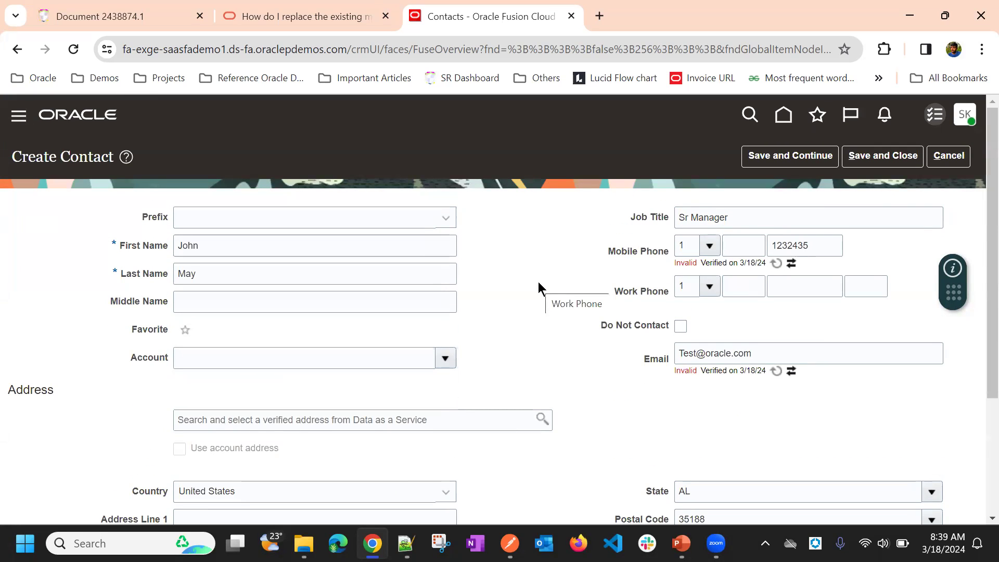
{"action": "left_click", "coordinate": [781, 159]}
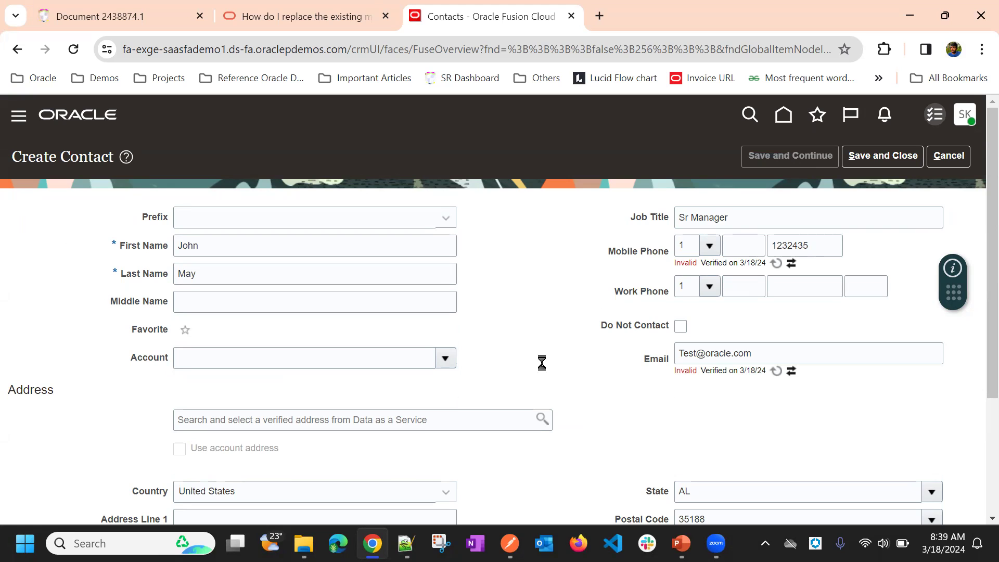
{"action": "scroll", "coordinate": [575, 265], "scroll_direction": "down", "scroll_amount": 3}
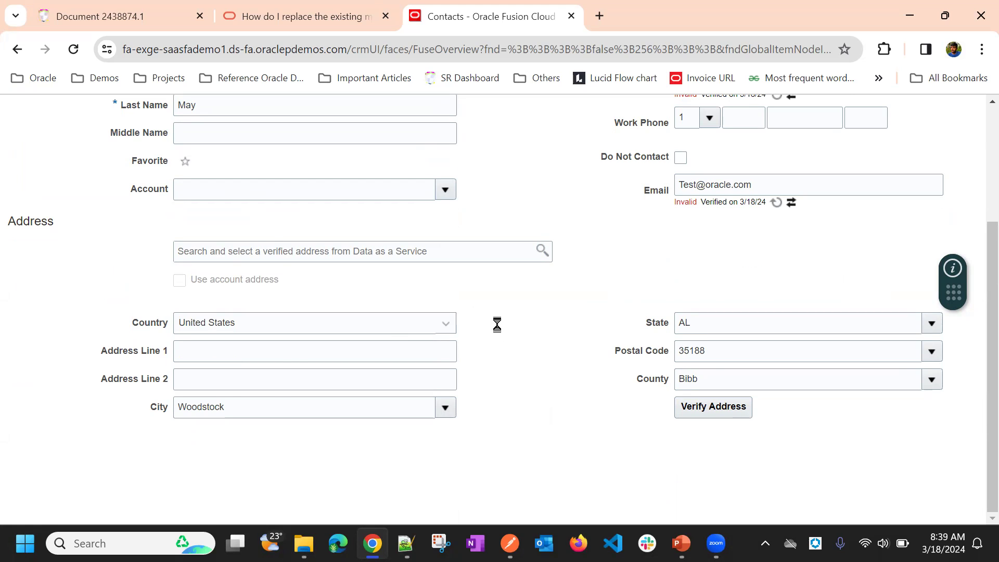
Step: Review the saved contact's profile including its Address section, and return to the Contacts list
{"action": "scroll", "coordinate": [564, 298], "scroll_direction": "down", "scroll_amount": 5}
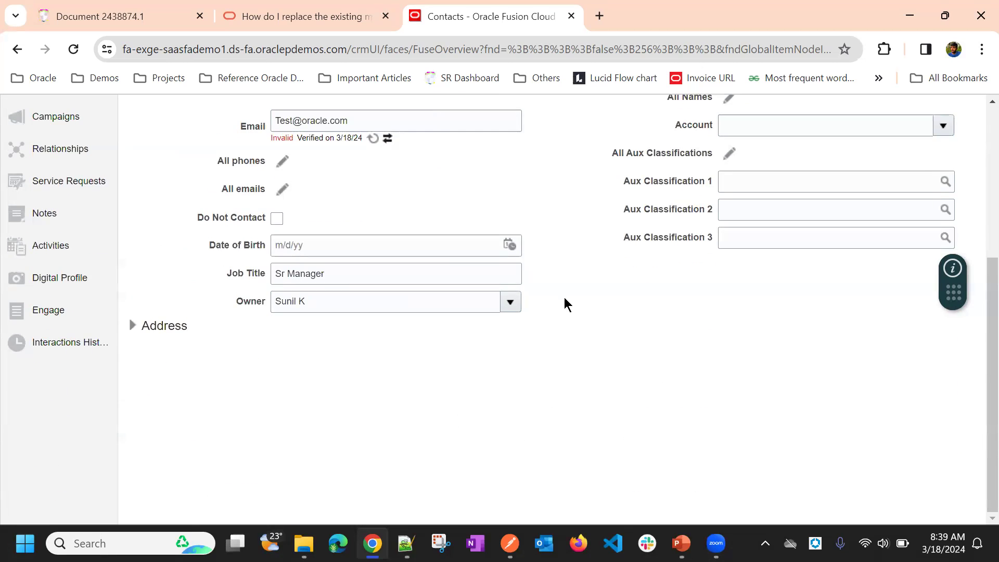
{"action": "scroll", "coordinate": [564, 297], "scroll_direction": "up", "scroll_amount": 3}
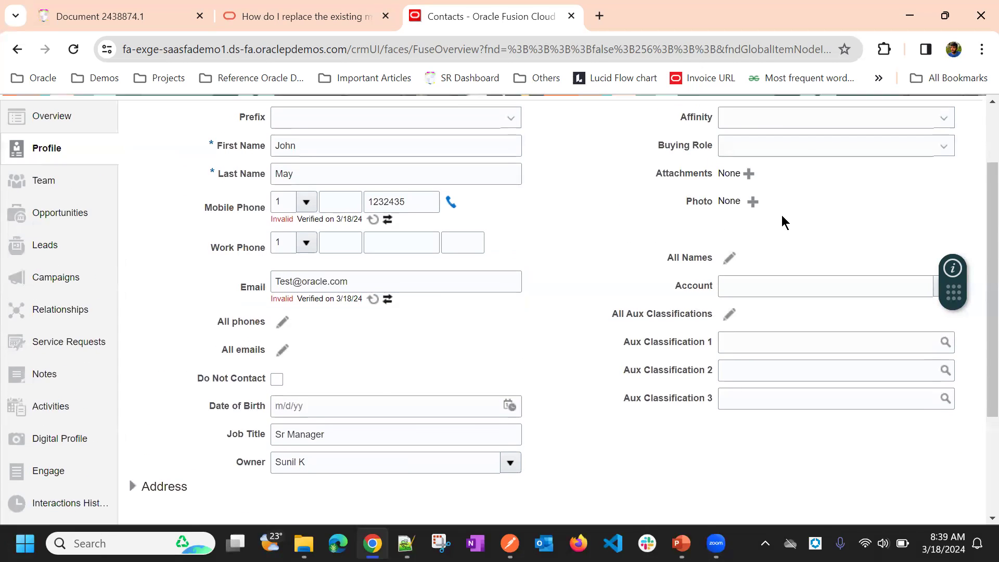
{"action": "scroll", "coordinate": [781, 221], "scroll_direction": "up", "scroll_amount": 2}
{"action": "scroll", "coordinate": [449, 368], "scroll_direction": "down", "scroll_amount": 5}
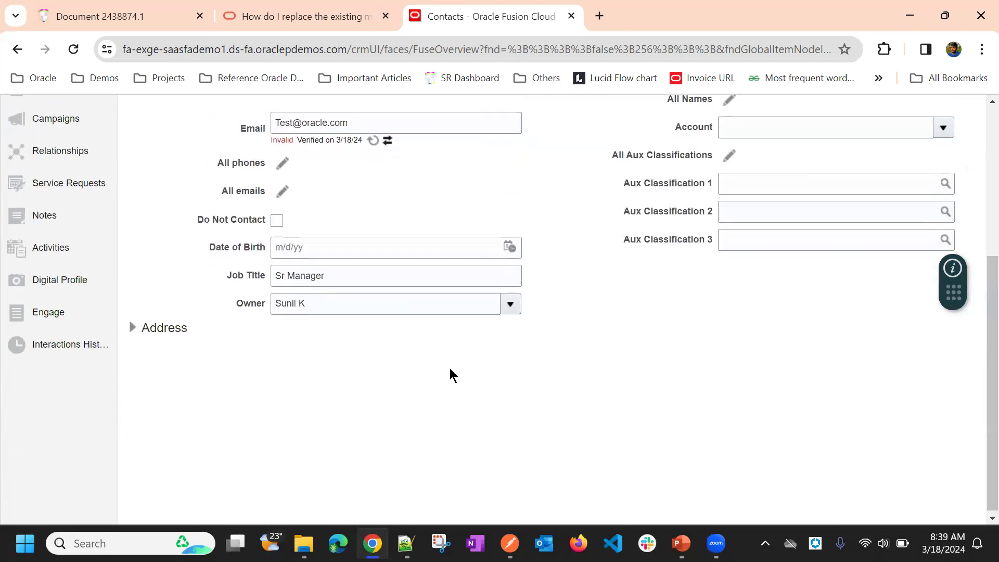
{"action": "left_click", "coordinate": [136, 328]}
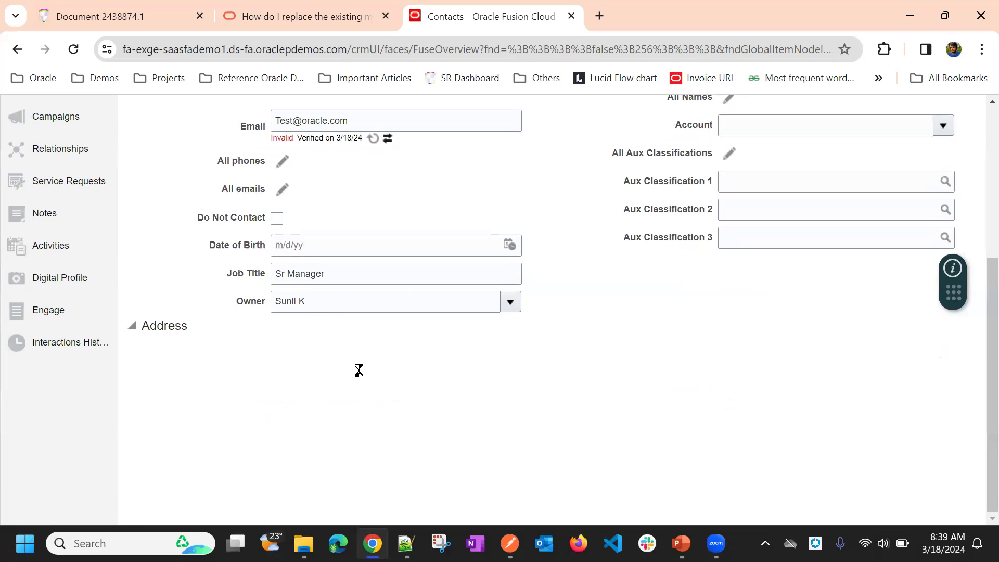
{"action": "scroll", "coordinate": [695, 347], "scroll_direction": "up", "scroll_amount": 5}
{"action": "left_click", "coordinate": [863, 161]}
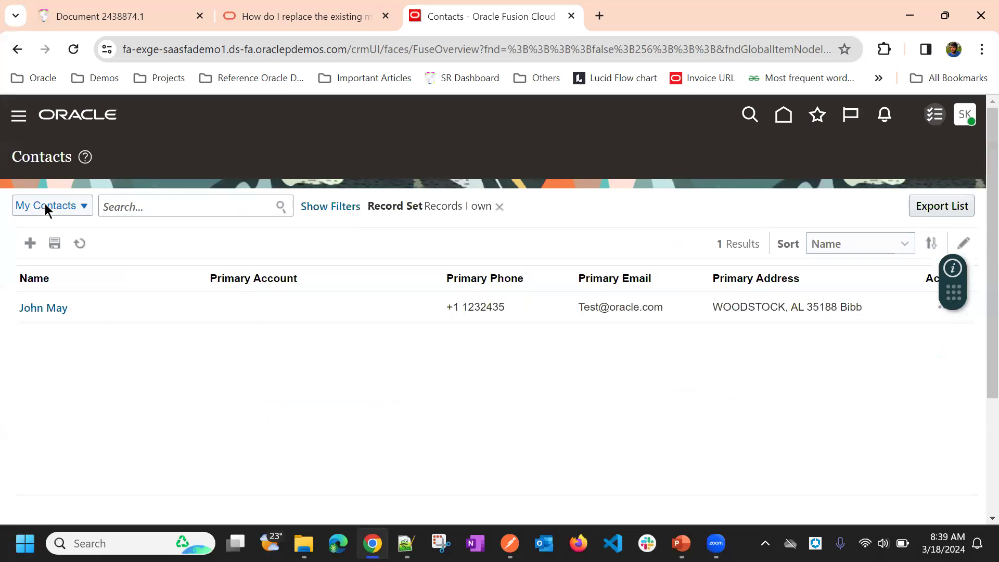
Step: Open the 24-7 ProFitness account from the Sales accounts and go to the Addresses section of its profile
{"action": "left_click", "coordinate": [20, 118]}
{"action": "left_click", "coordinate": [77, 187]}
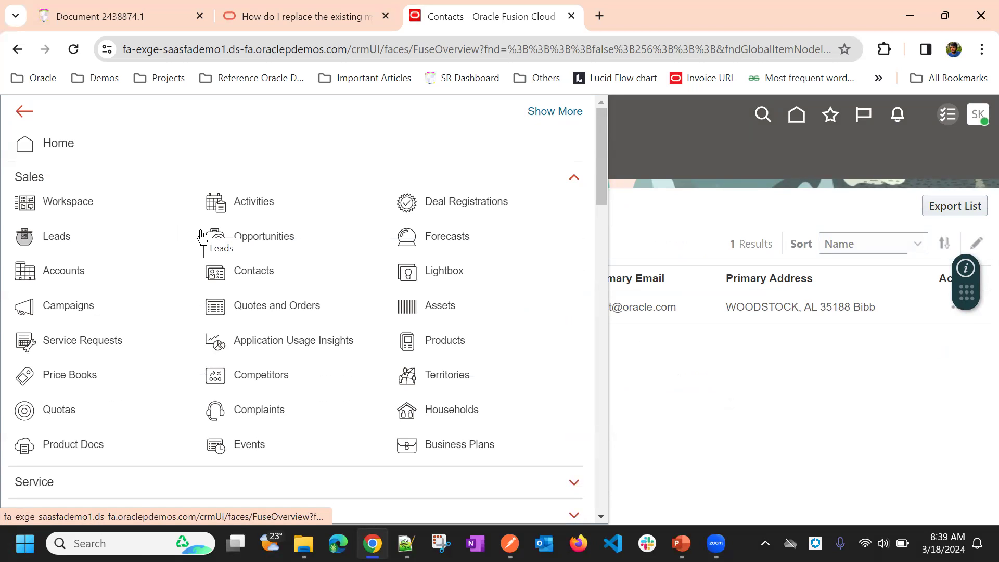
{"action": "left_click", "coordinate": [61, 276]}
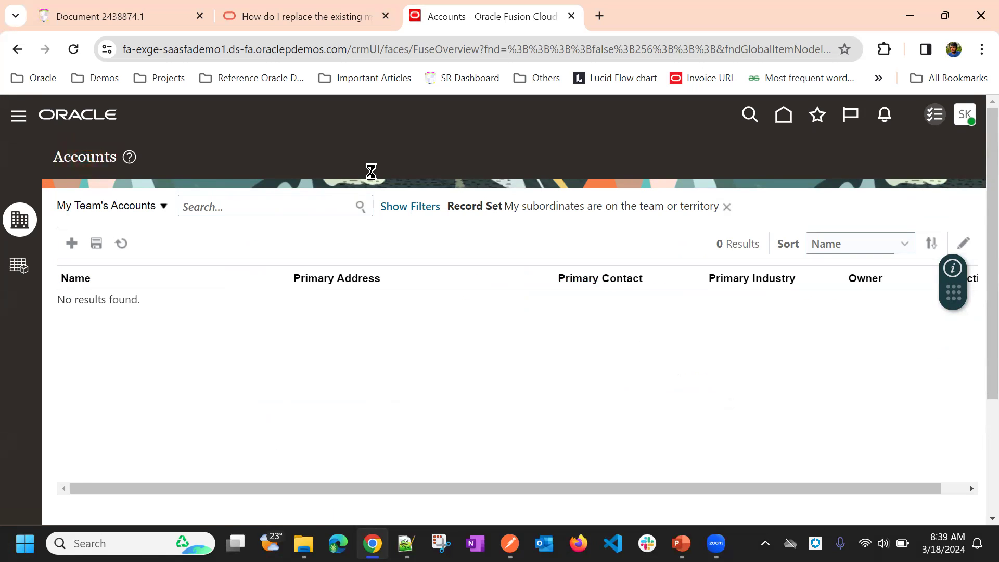
{"action": "left_click", "coordinate": [120, 310]}
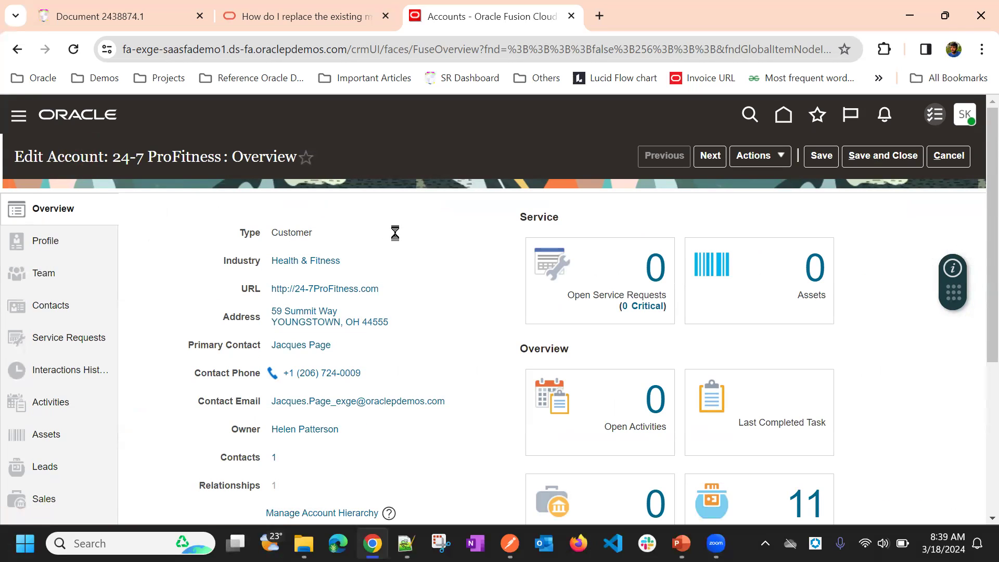
{"action": "scroll", "coordinate": [410, 229], "scroll_direction": "down", "scroll_amount": 5}
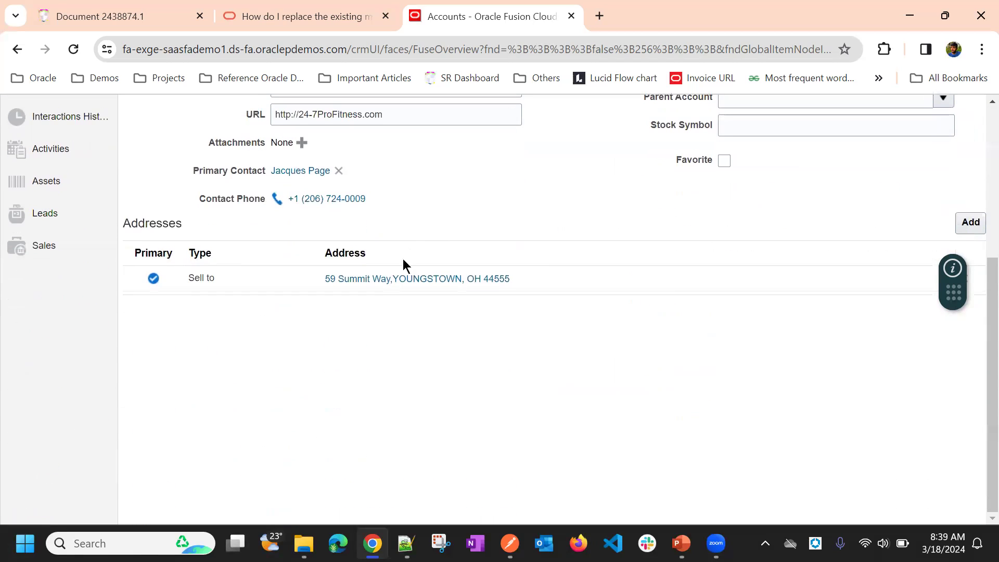
Step: Start a new account address with "test" as Address Line 1 and try the address formats of Tuvalu and Tonga
{"action": "left_click", "coordinate": [968, 224]}
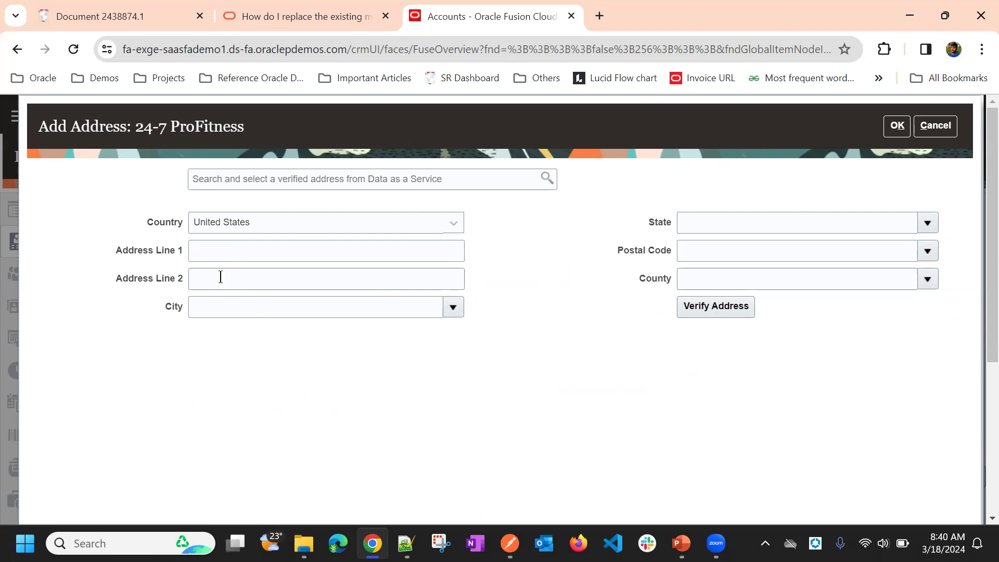
{"action": "left_click", "coordinate": [240, 257]}
{"action": "type", "text": "test"}
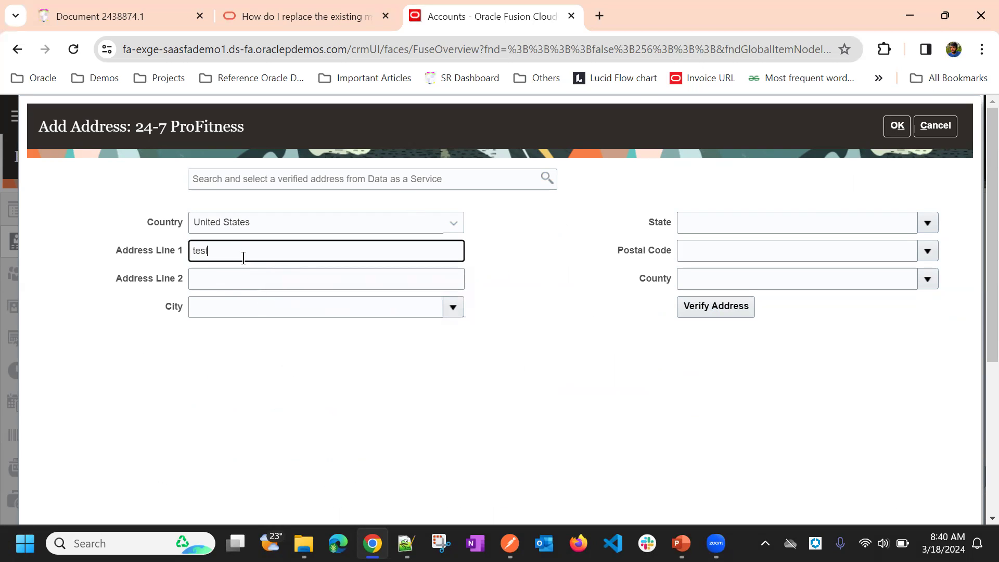
{"action": "left_click", "coordinate": [446, 228]}
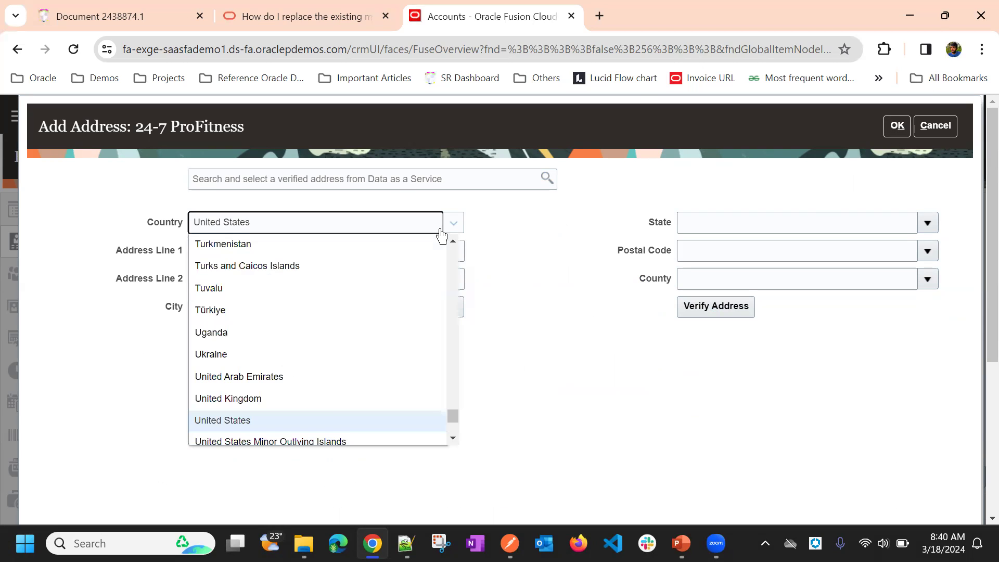
{"action": "left_click", "coordinate": [367, 286]}
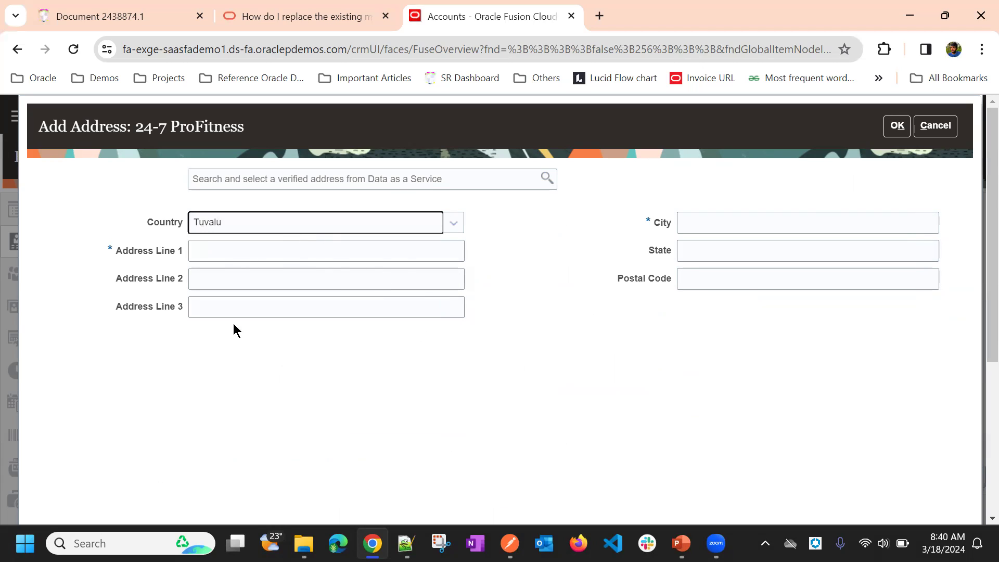
{"action": "left_click", "coordinate": [251, 231]}
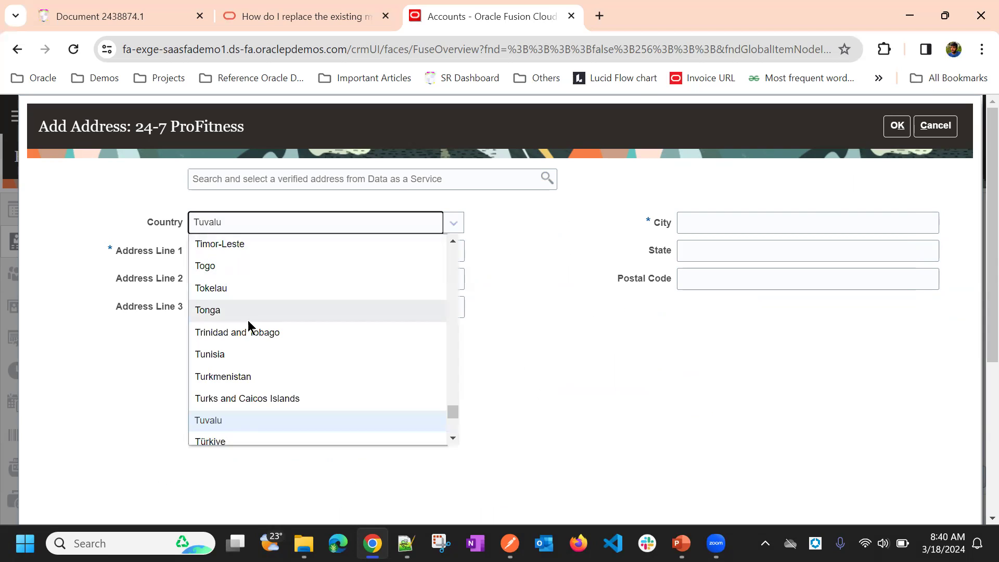
{"action": "left_click", "coordinate": [288, 310]}
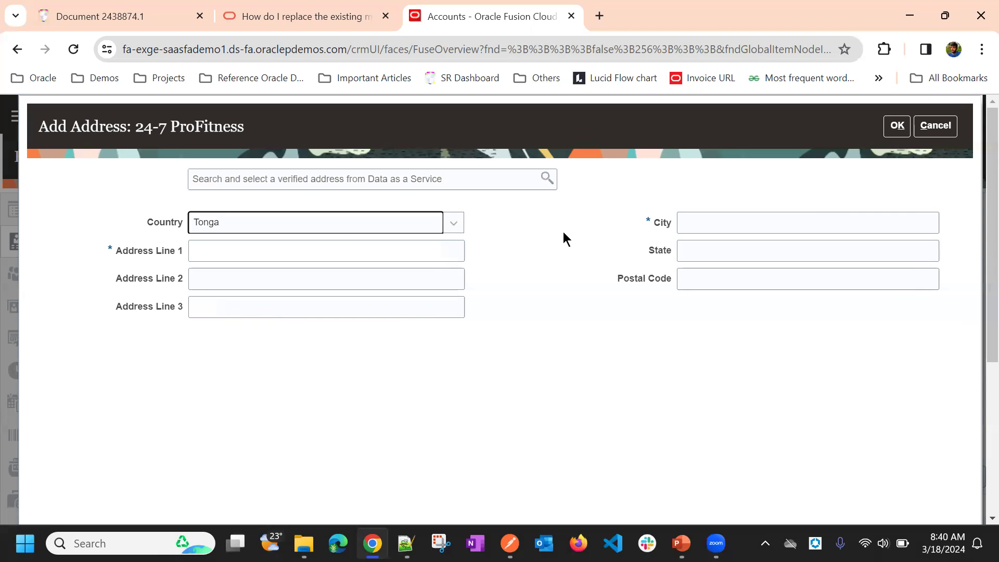
Step: Set the new address's country to India to check its address format, and cancel adding the address
{"action": "left_click", "coordinate": [263, 229]}
{"action": "scroll", "coordinate": [266, 395], "scroll_direction": "down", "scroll_amount": 8}
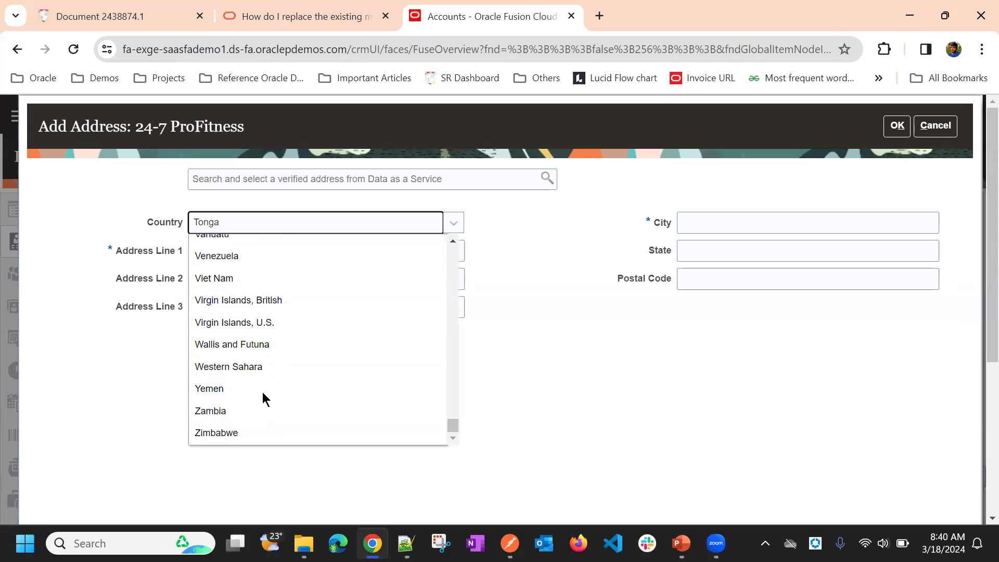
{"action": "key", "text": "i"}
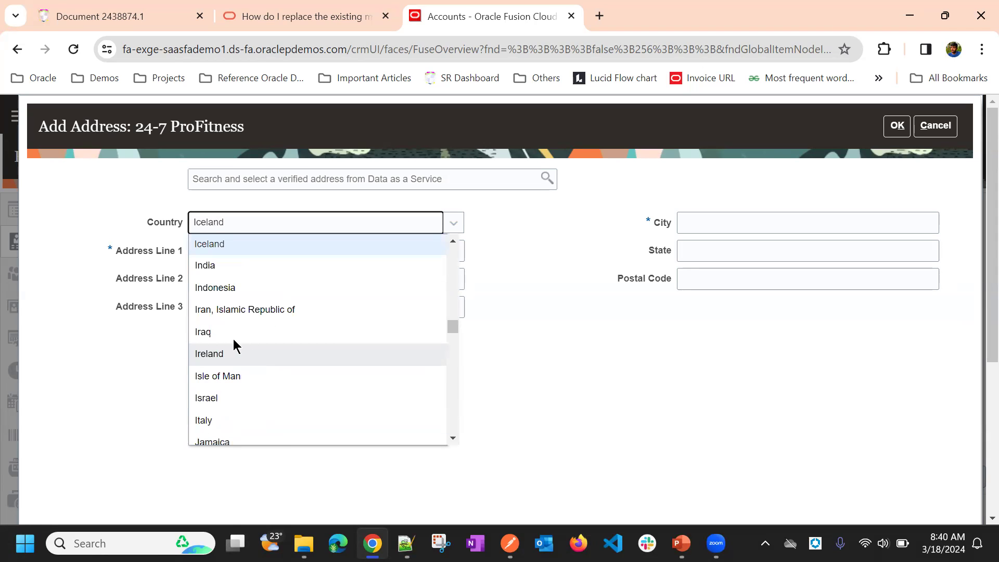
{"action": "left_click", "coordinate": [220, 266]}
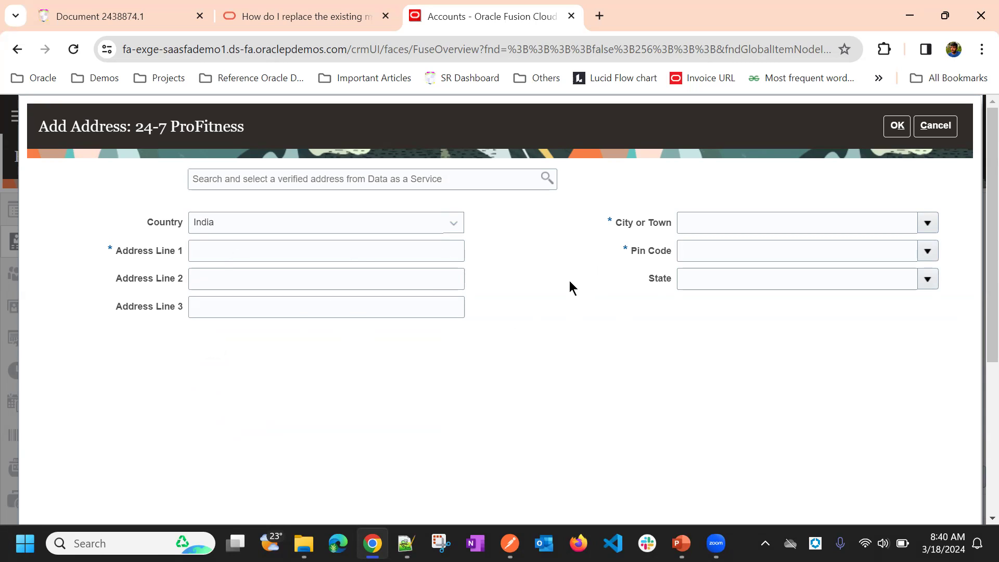
{"action": "left_click", "coordinate": [936, 125]}
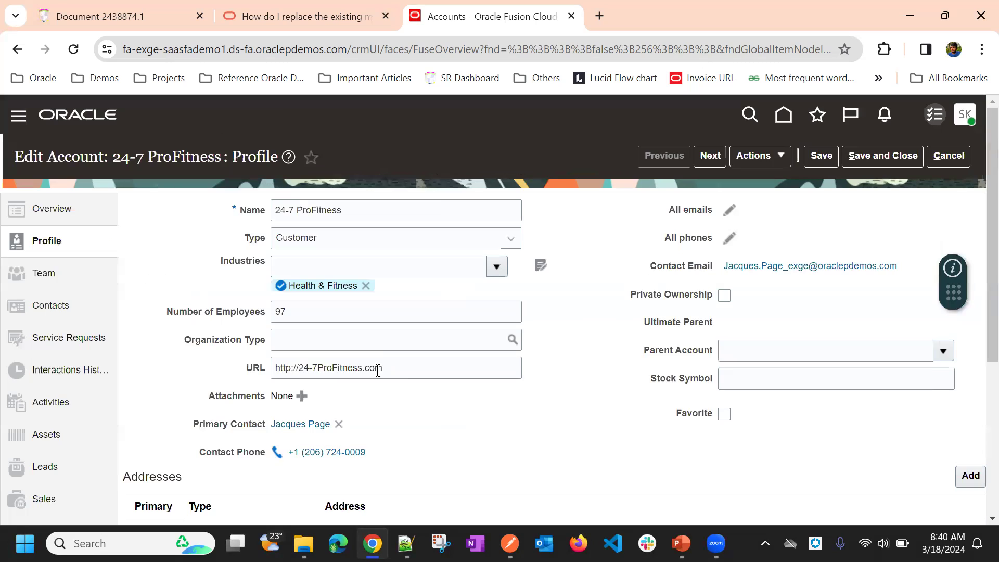
Step: Reopen the account's new address form, try the Data as a Service verified address search, and cancel the form
{"action": "scroll", "coordinate": [562, 348], "scroll_direction": "down", "scroll_amount": 5}
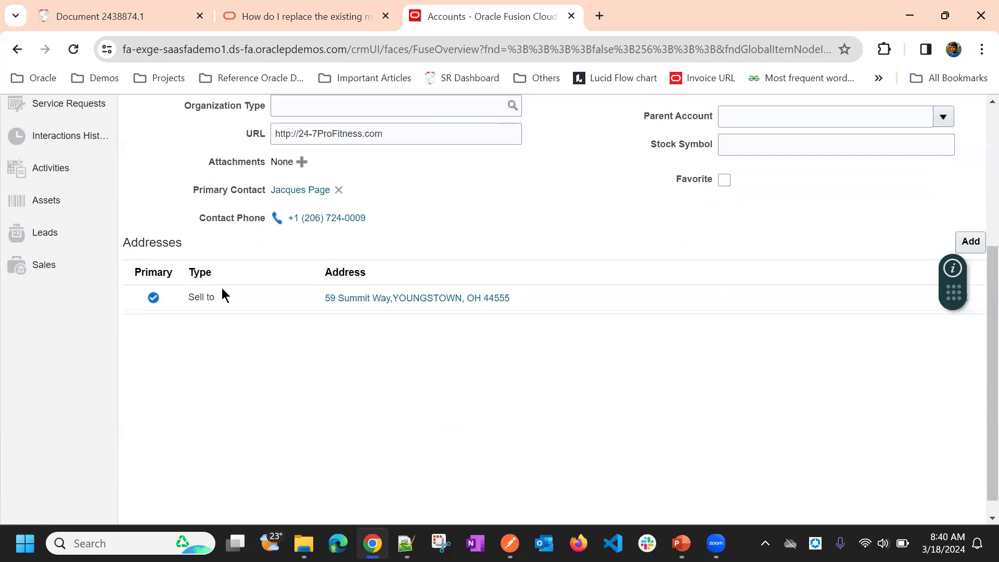
{"action": "left_click", "coordinate": [966, 243]}
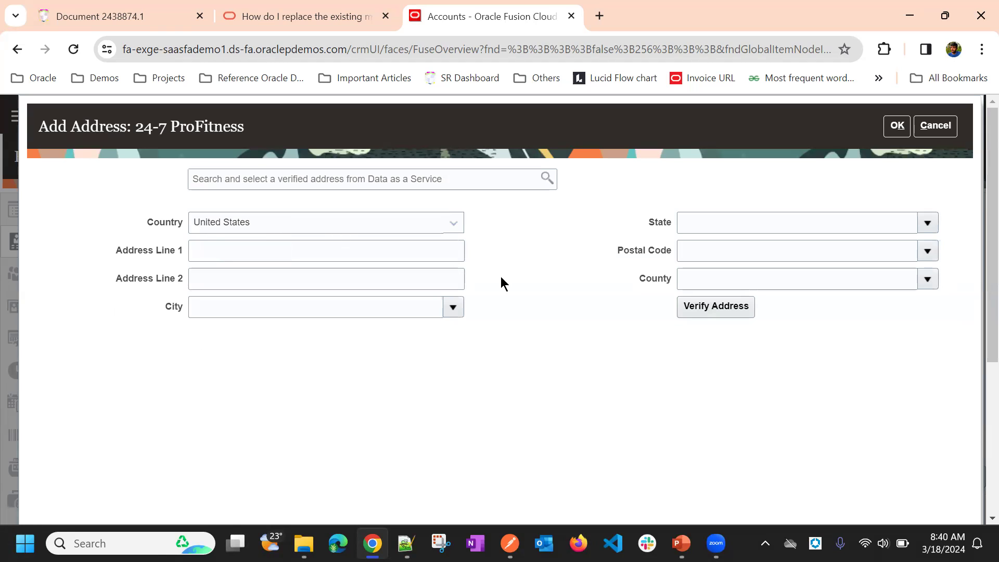
{"action": "left_click", "coordinate": [546, 183]}
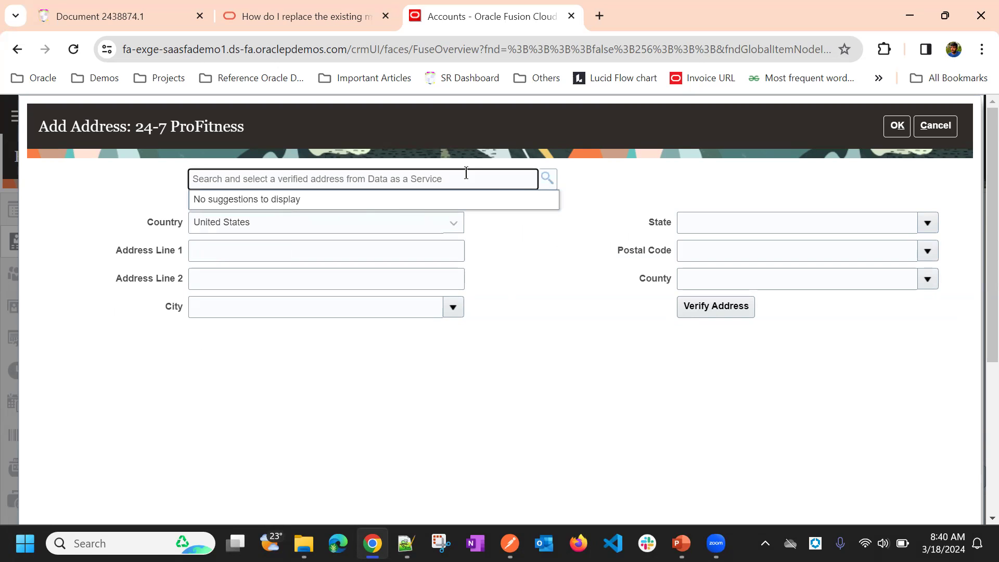
{"action": "left_click", "coordinate": [955, 132]}
{"action": "left_click", "coordinate": [935, 126]}
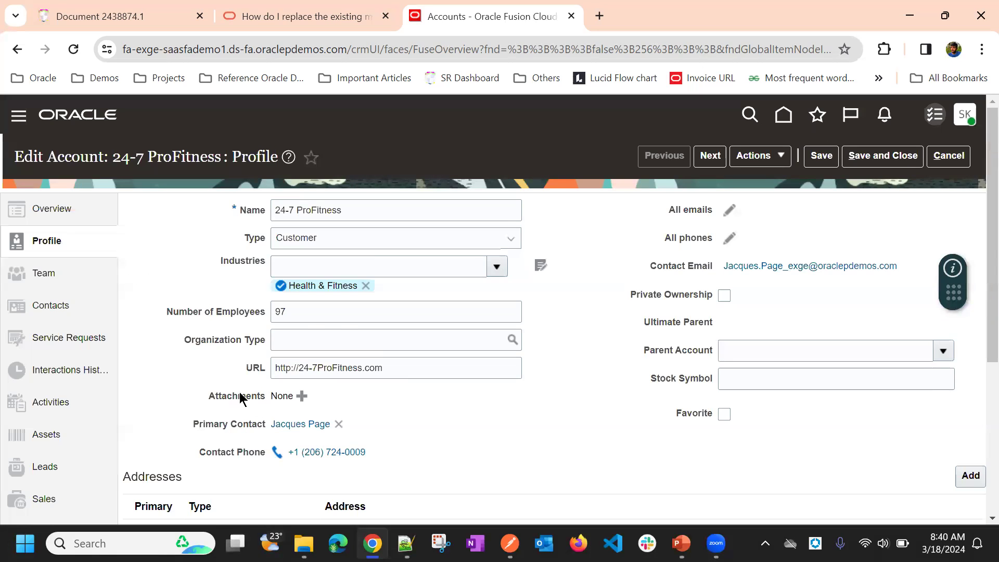
Step: Review the existing Sell to address type and the blank new address form, and save and close the account
{"action": "scroll", "coordinate": [183, 310], "scroll_direction": "down", "scroll_amount": 5}
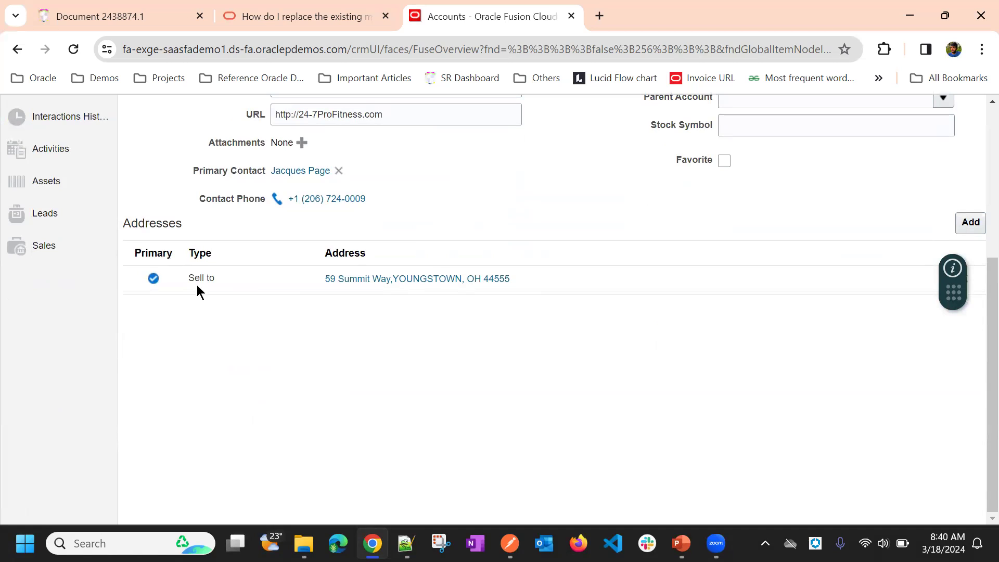
{"action": "left_click_drag", "start_coordinate": [189, 279], "coordinate": [224, 282]}
{"action": "left_click", "coordinate": [970, 222]}
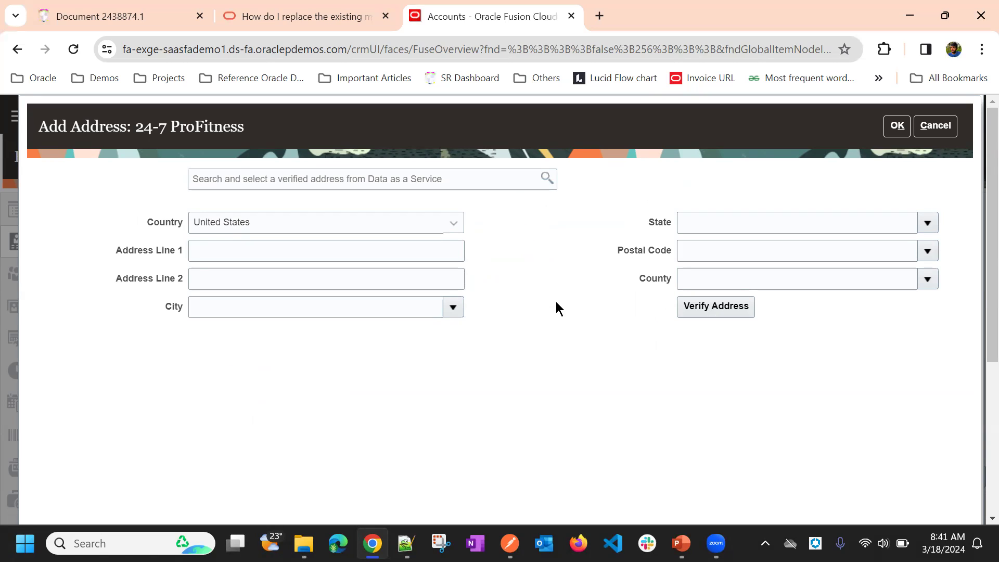
{"action": "left_click", "coordinate": [952, 127]}
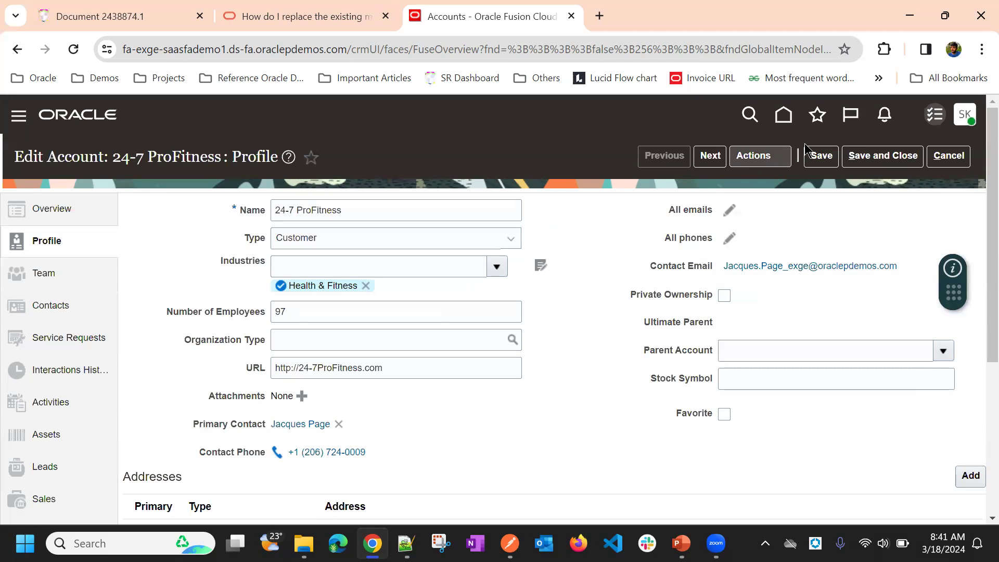
{"action": "left_click", "coordinate": [884, 155]}
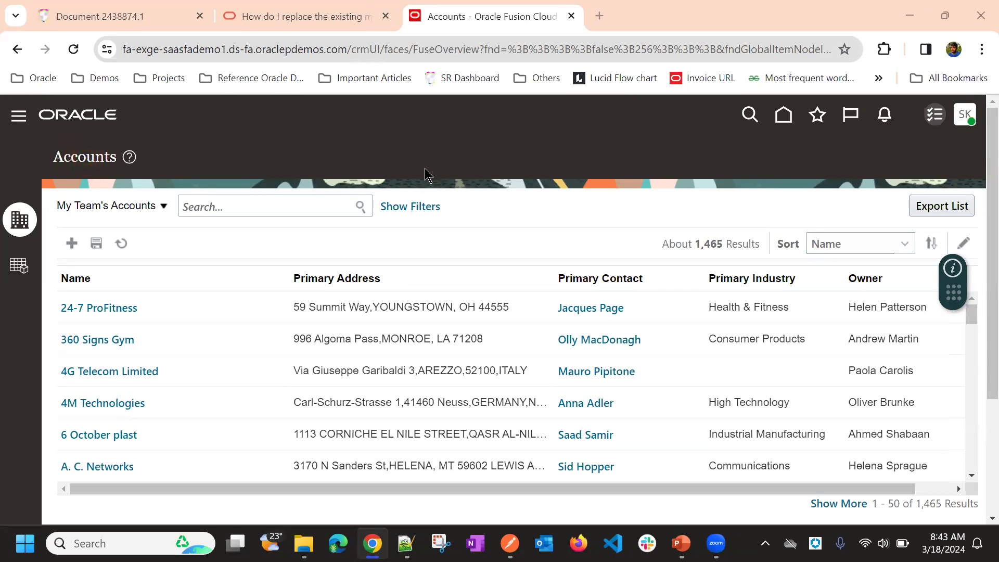
Step: Open Setup and Maintenance for Sales, and go on to Import Management among the tools
{"action": "left_click", "coordinate": [964, 117]}
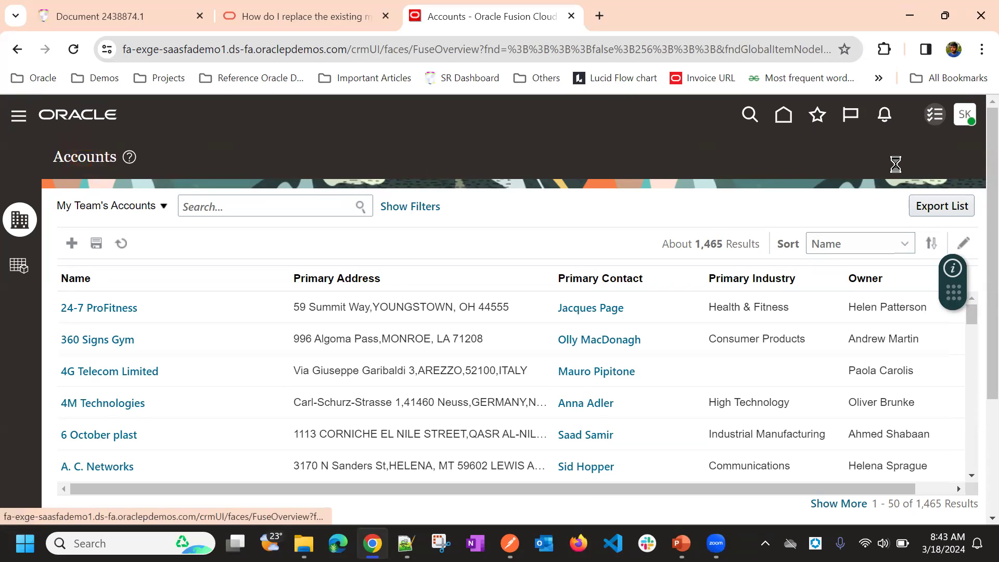
{"action": "left_click", "coordinate": [717, 383]}
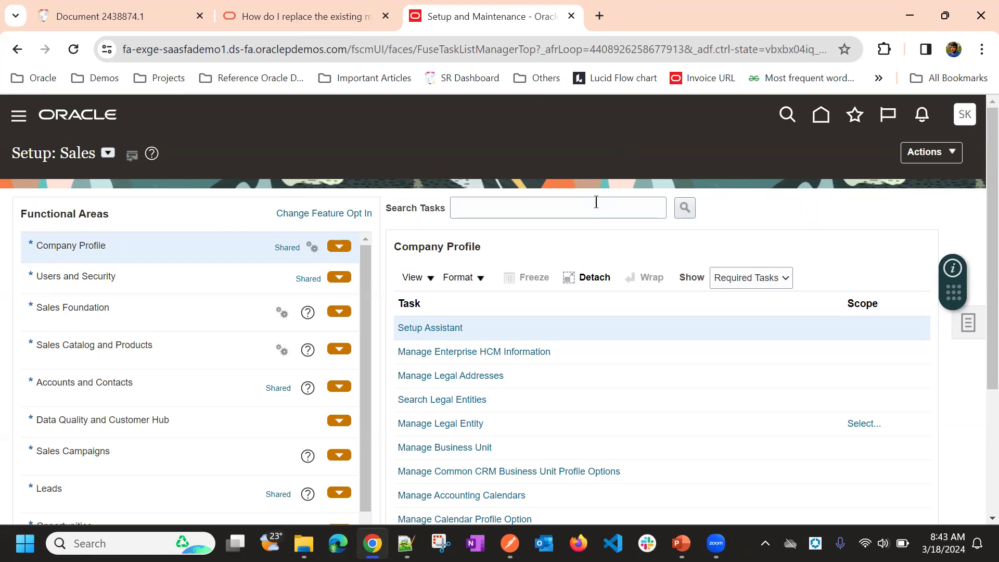
{"action": "left_click", "coordinate": [18, 120]}
{"action": "scroll", "coordinate": [203, 177], "scroll_direction": "down", "scroll_amount": 10}
{"action": "scroll", "coordinate": [225, 224], "scroll_direction": "down", "scroll_amount": 10}
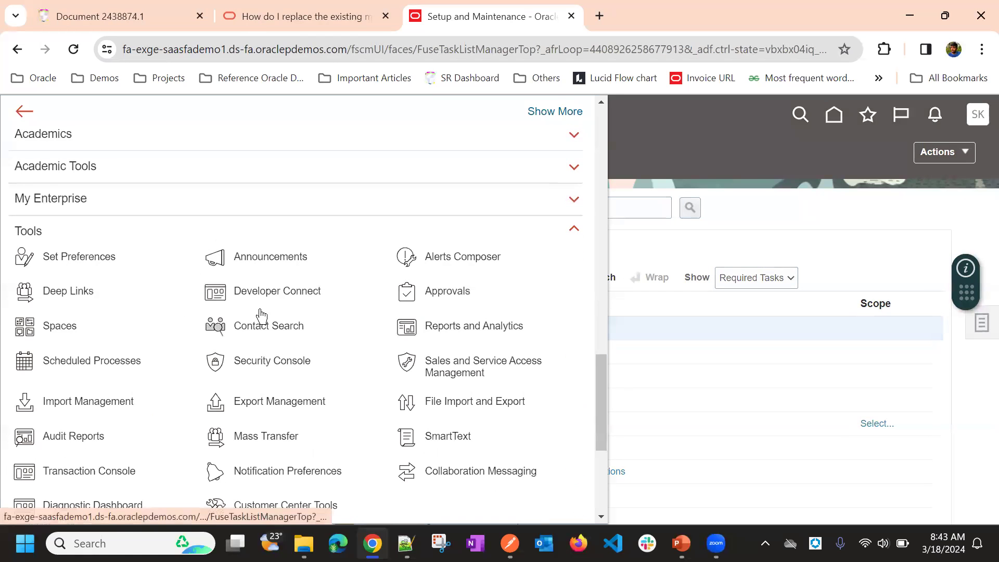
{"action": "scroll", "coordinate": [312, 311], "scroll_direction": "down", "scroll_amount": 5}
{"action": "left_click", "coordinate": [25, 167]}
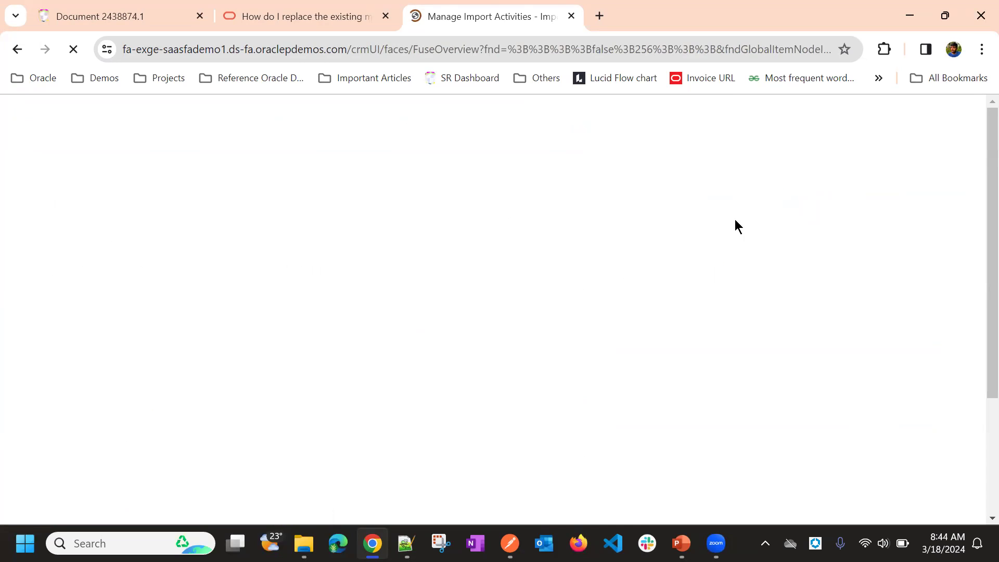
Step: Start an import activity, search the objects for "Geo", select Geography as the import object, and cancel the activity
{"action": "left_click", "coordinate": [795, 188]}
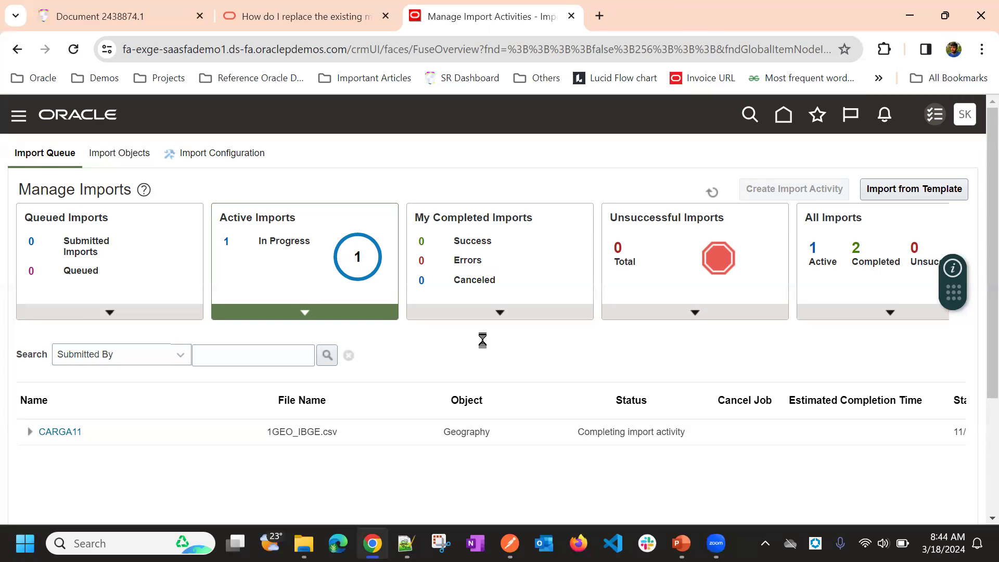
{"action": "left_click", "coordinate": [796, 190]}
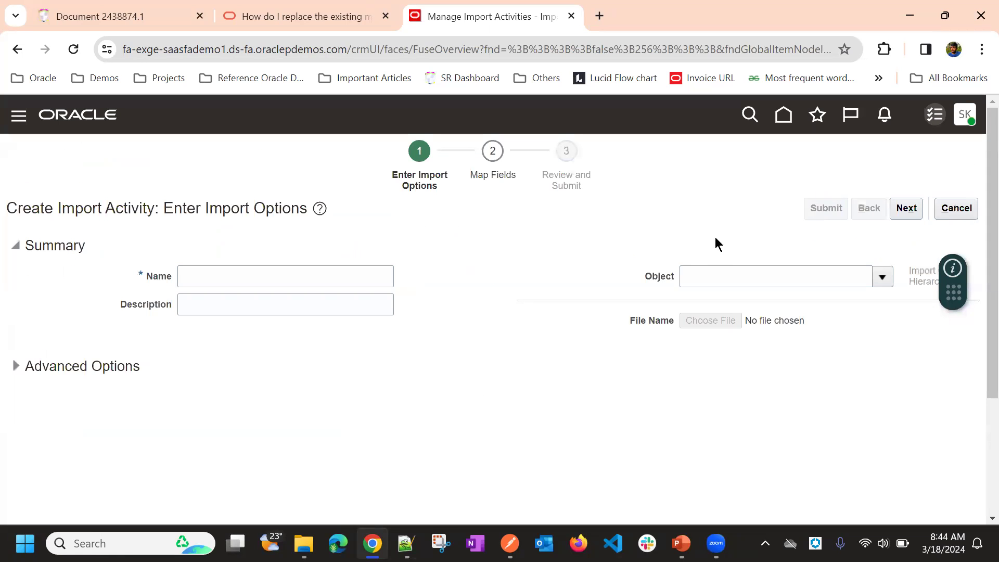
{"action": "left_click", "coordinate": [882, 277]}
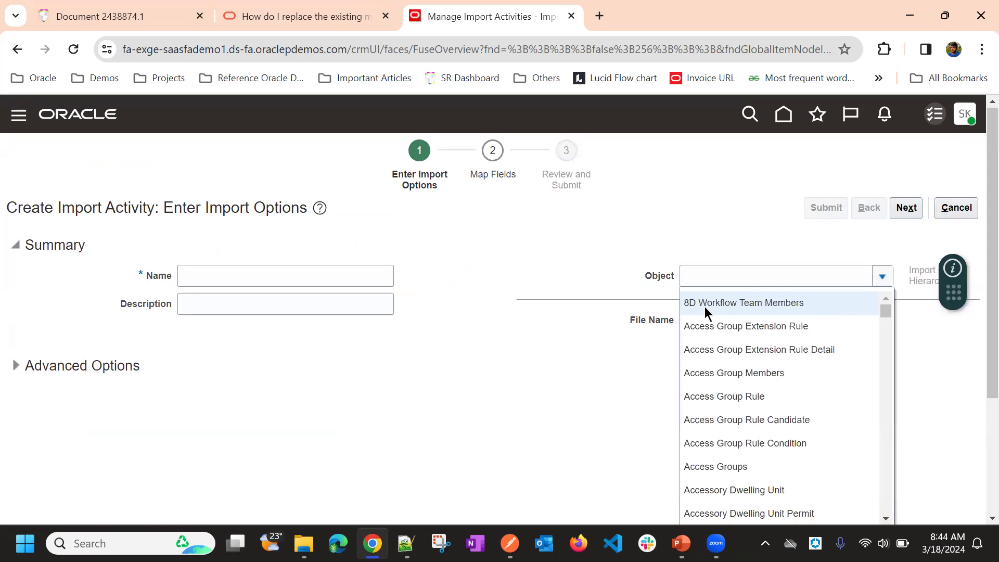
{"action": "scroll", "coordinate": [704, 306], "scroll_direction": "down", "scroll_amount": 5}
{"action": "left_click", "coordinate": [704, 367]}
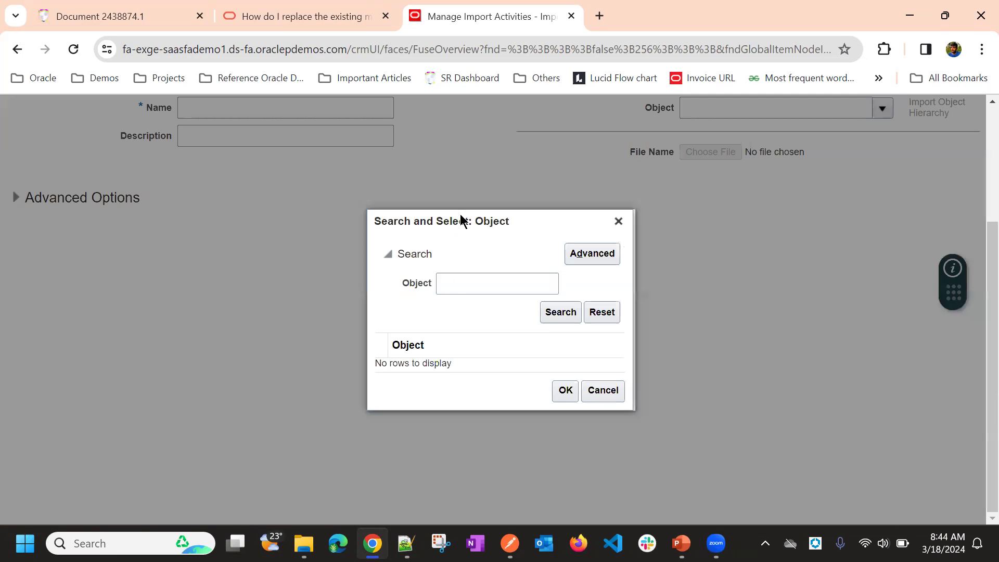
{"action": "left_click", "coordinate": [463, 288]}
{"action": "type", "text": "G"}
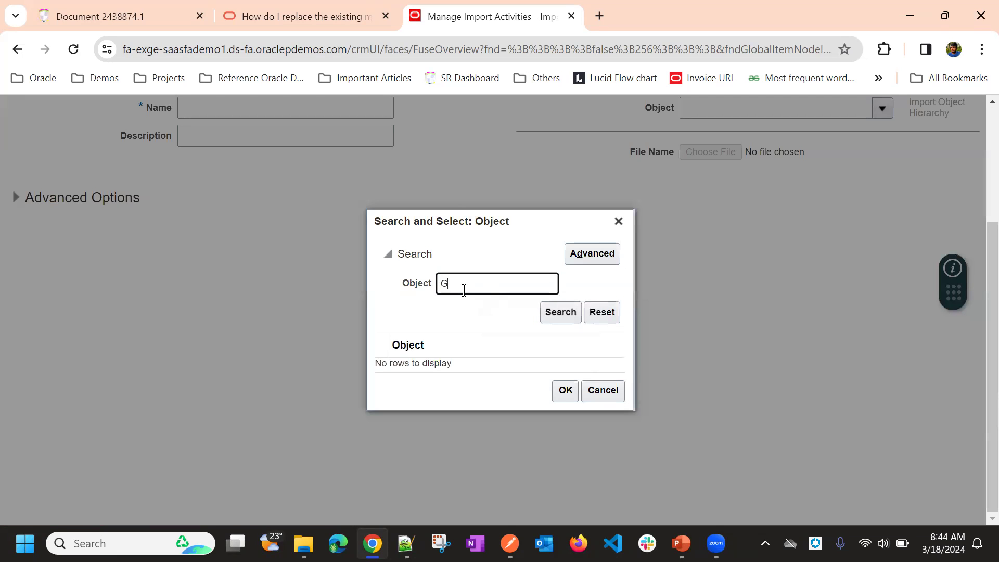
{"action": "type", "text": "eo"}
{"action": "key", "text": "Return"}
{"action": "left_click", "coordinate": [527, 338]}
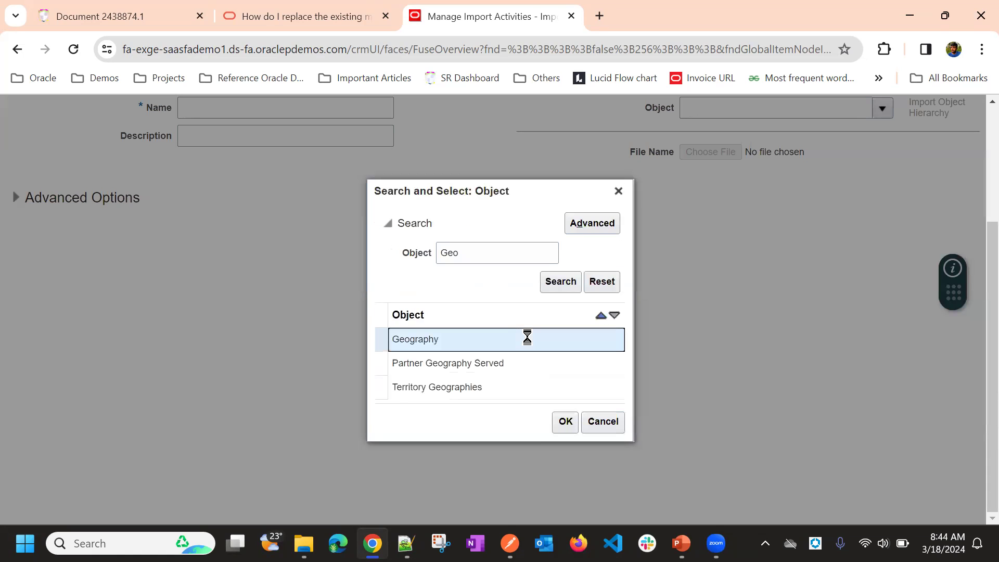
{"action": "left_click", "coordinate": [557, 420]}
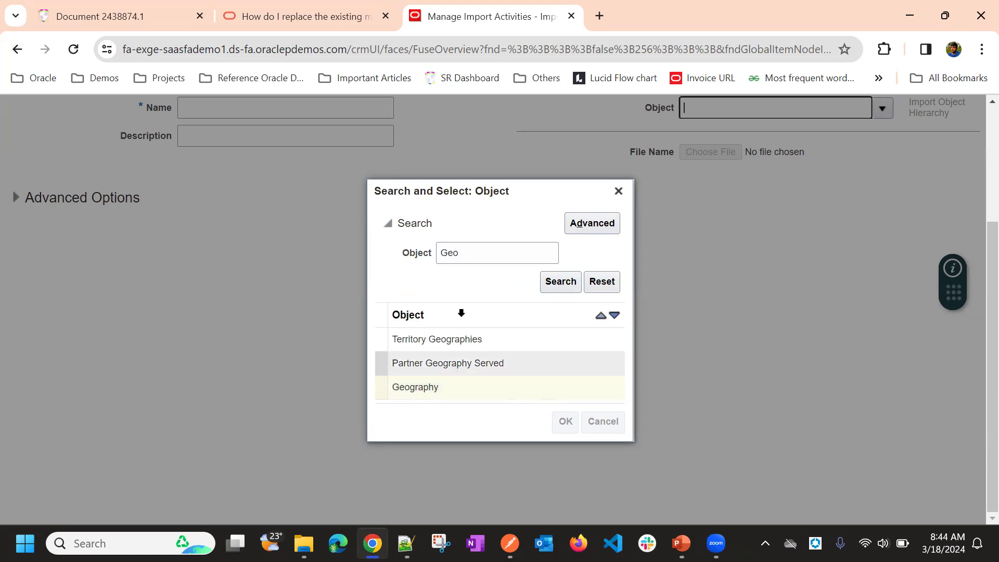
{"action": "scroll", "coordinate": [576, 224], "scroll_direction": "up", "scroll_amount": 3}
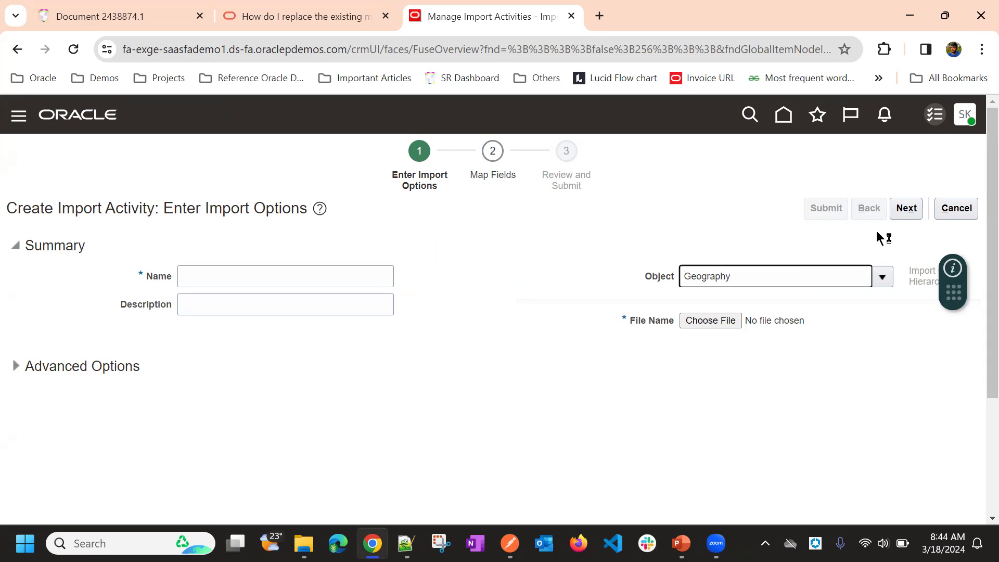
{"action": "left_click", "coordinate": [952, 211]}
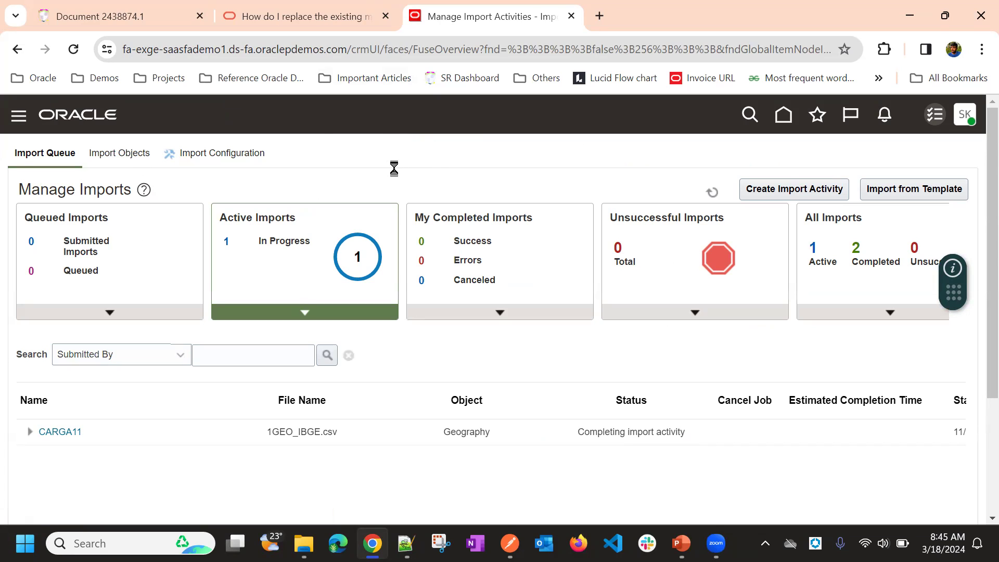
Step: Open the details of the available import objects
{"action": "left_click", "coordinate": [123, 155]}
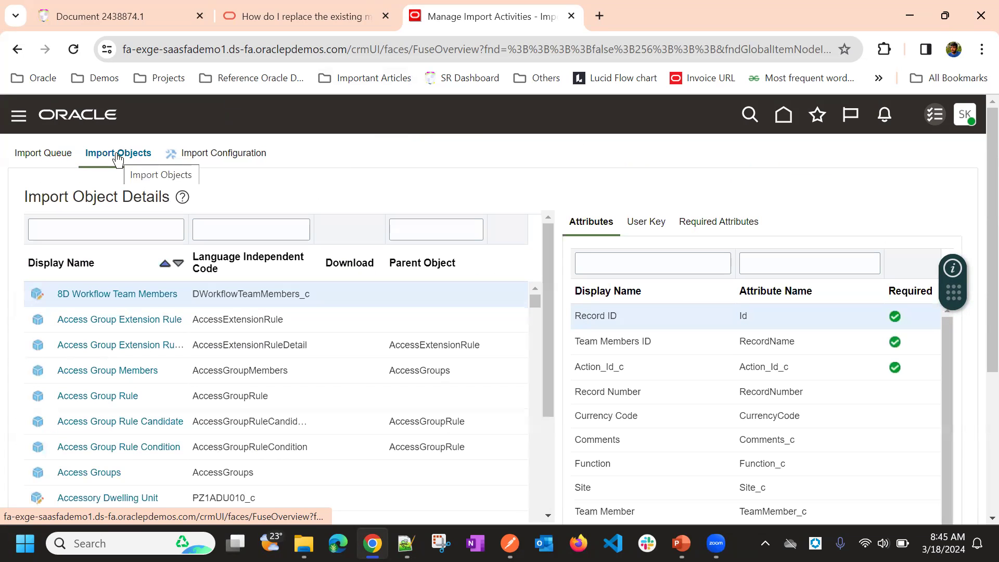